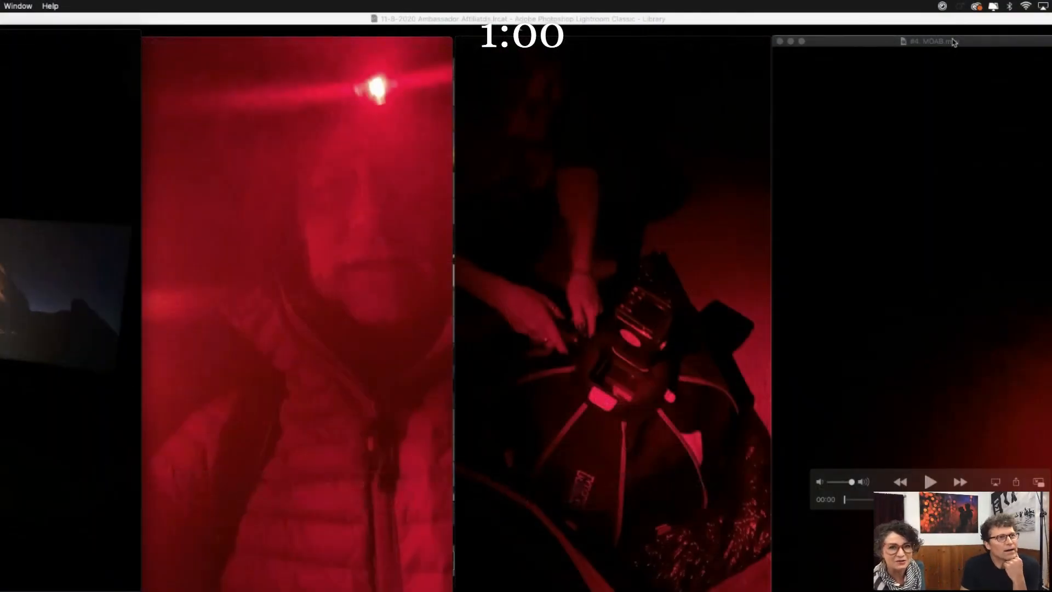
- Reposition and shrink the four MOAB video windows so they sit side by side in order from #1 to #4
left_click_drag(954, 42, 1051, 42)
left_click_drag(725, 62, 842, 62)
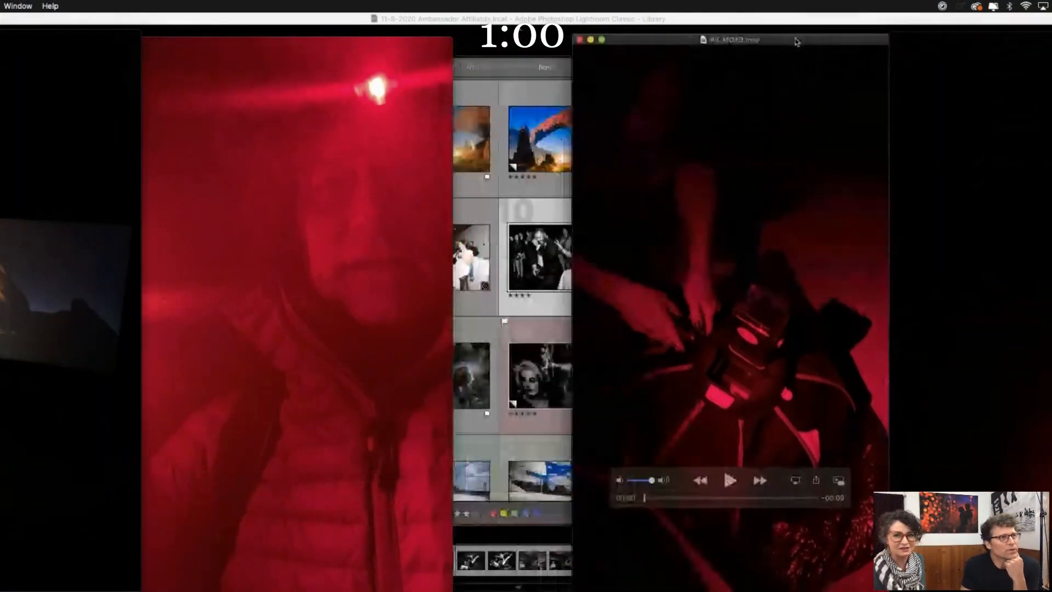
left_click_drag(434, 43, 543, 43)
left_click_drag(91, 34, 199, 32)
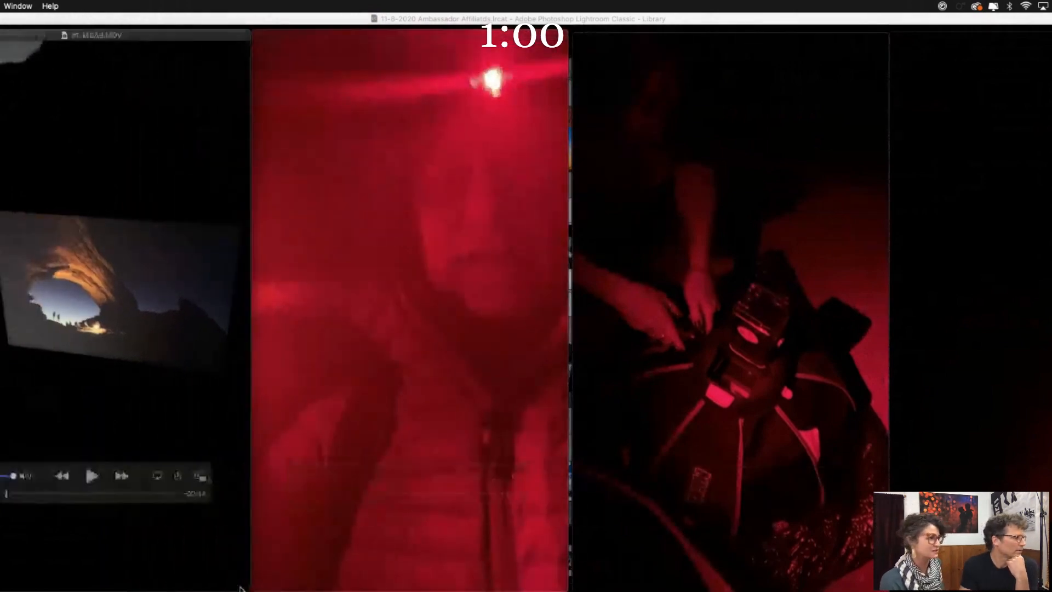
left_click_drag(248, 587, 247, 537)
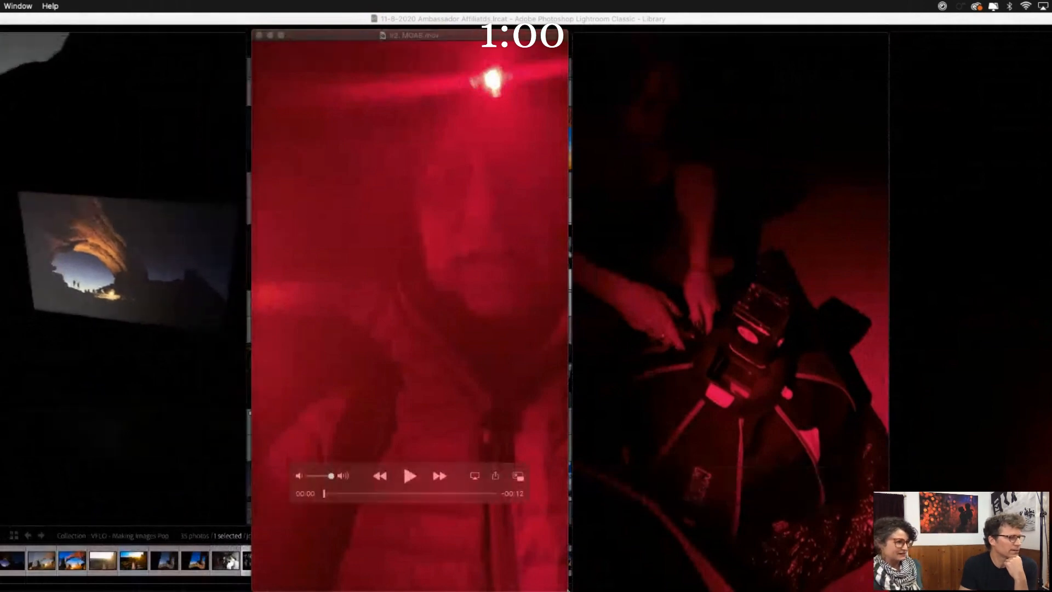
left_click_drag(568, 590, 530, 524)
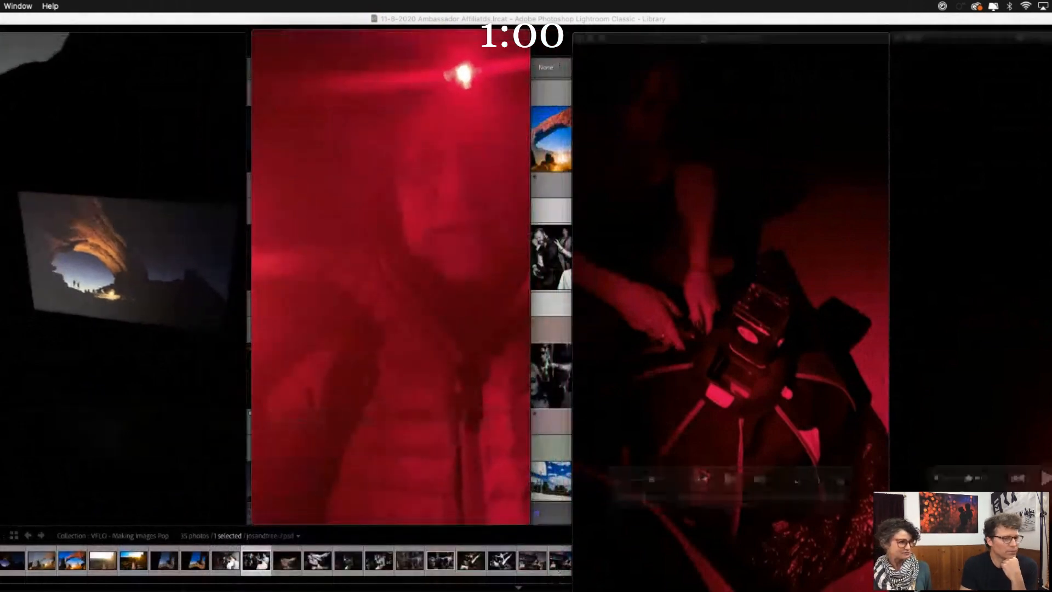
left_click_drag(886, 589, 828, 518)
left_click_drag(641, 44, 601, 41)
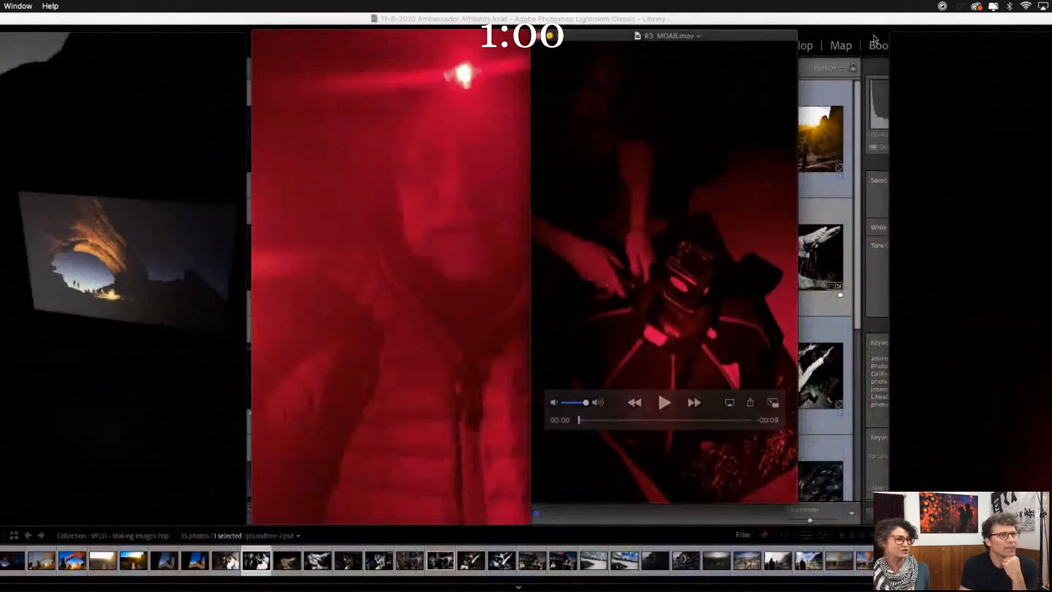
left_click_drag(930, 38, 838, 35)
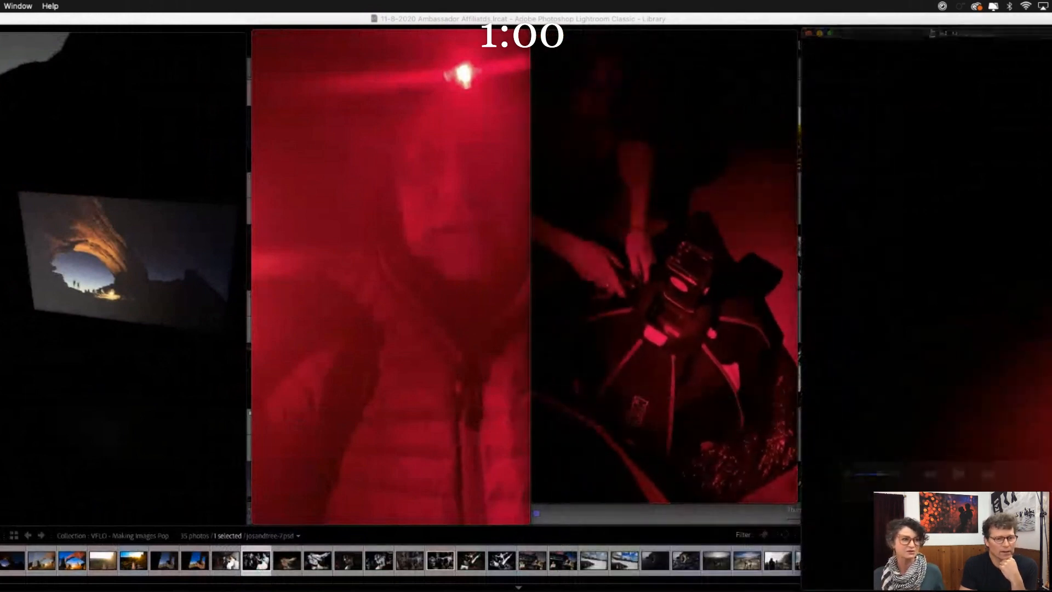
left_click_drag(1051, 589, 1051, 504)
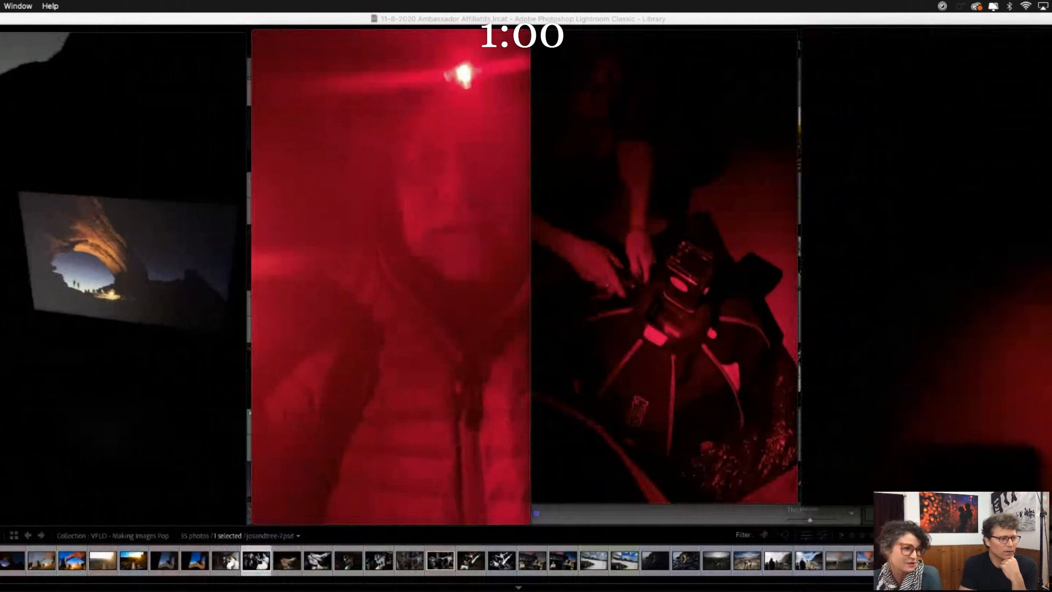
- Play the four MOAB clips in order from #1 to #4 and close their player windows
mouse_move(476, 322)
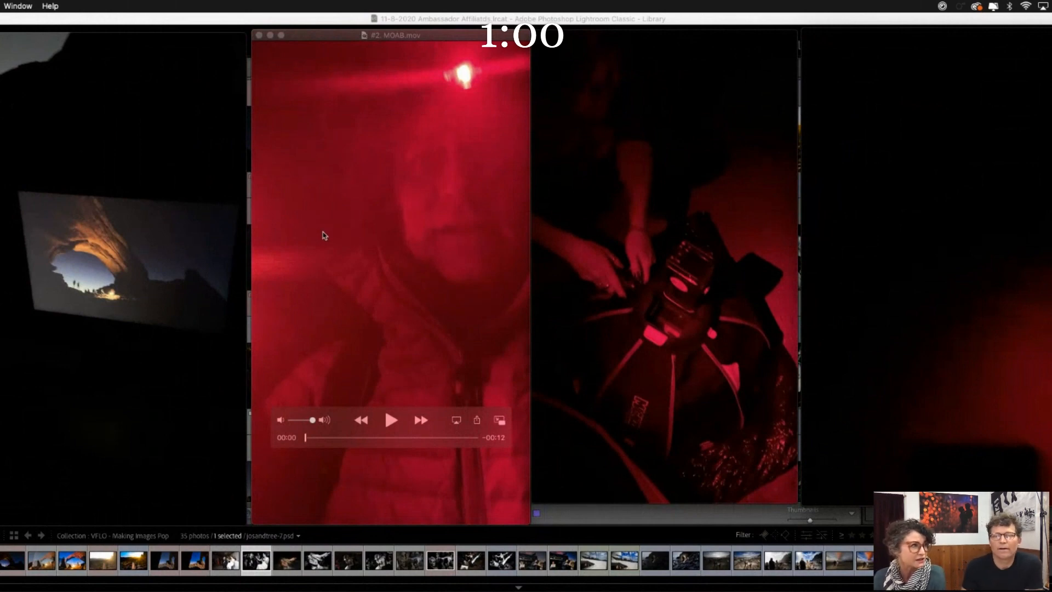
mouse_move(97, 449)
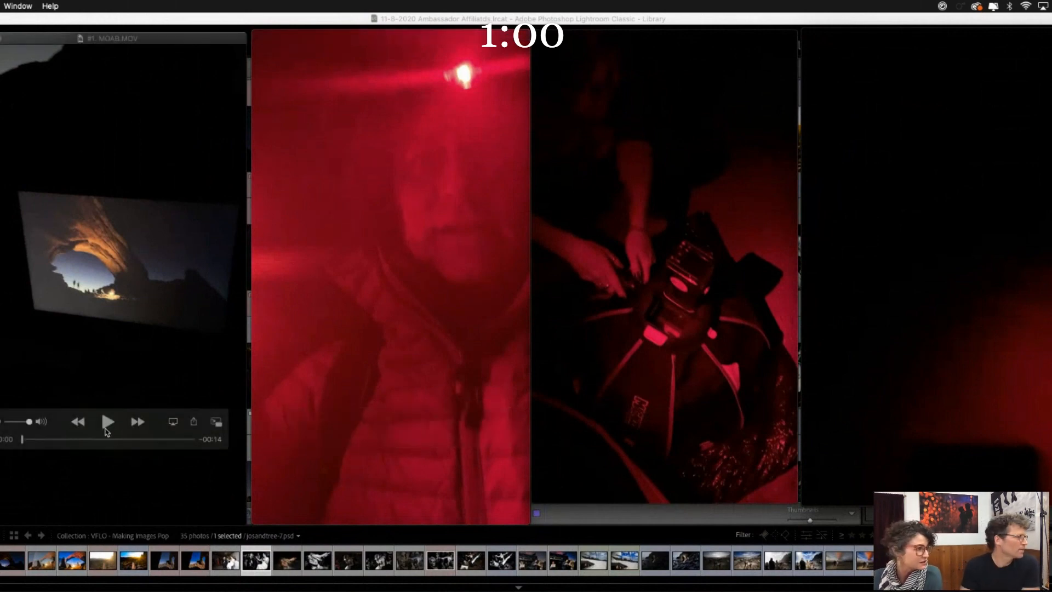
left_click(108, 422)
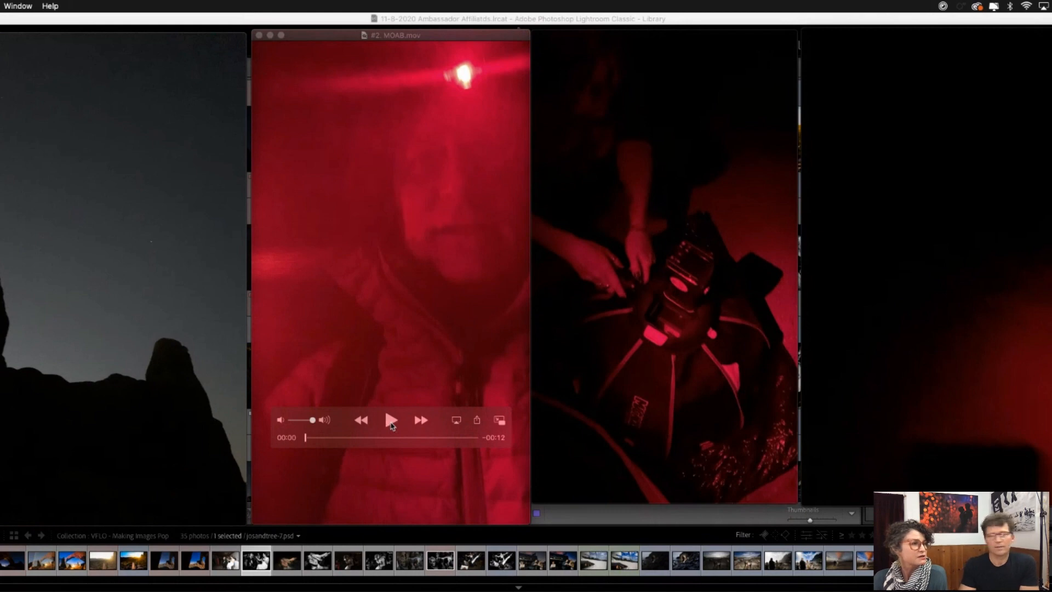
left_click(391, 423)
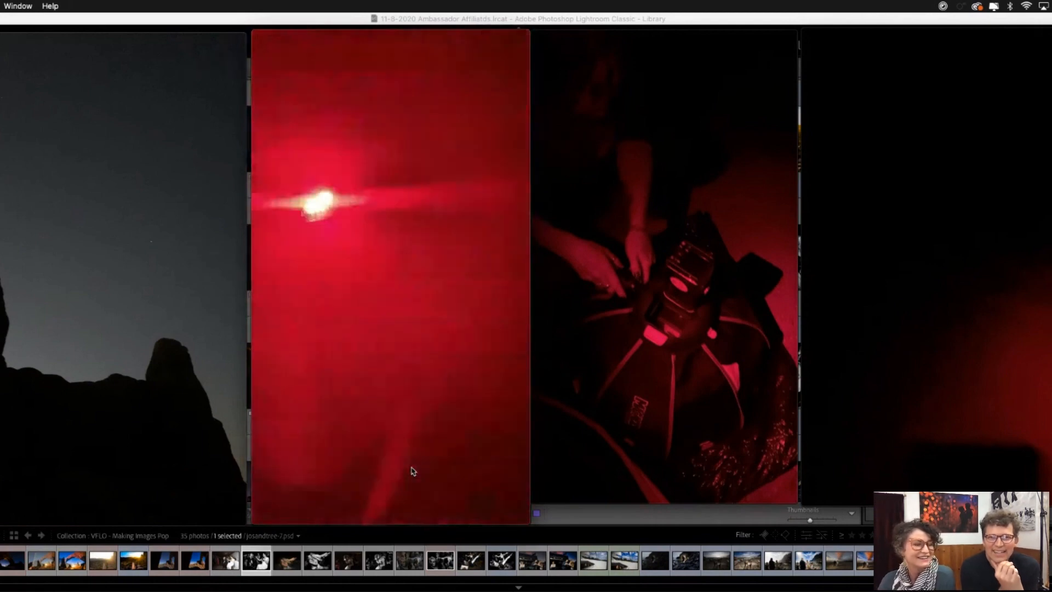
mouse_move(688, 371)
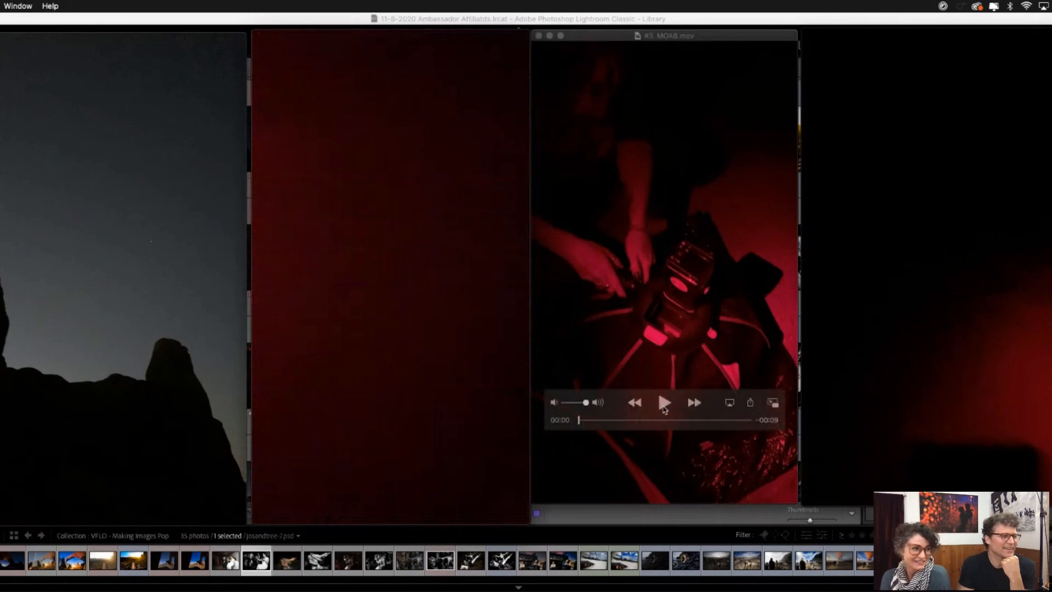
left_click(663, 405)
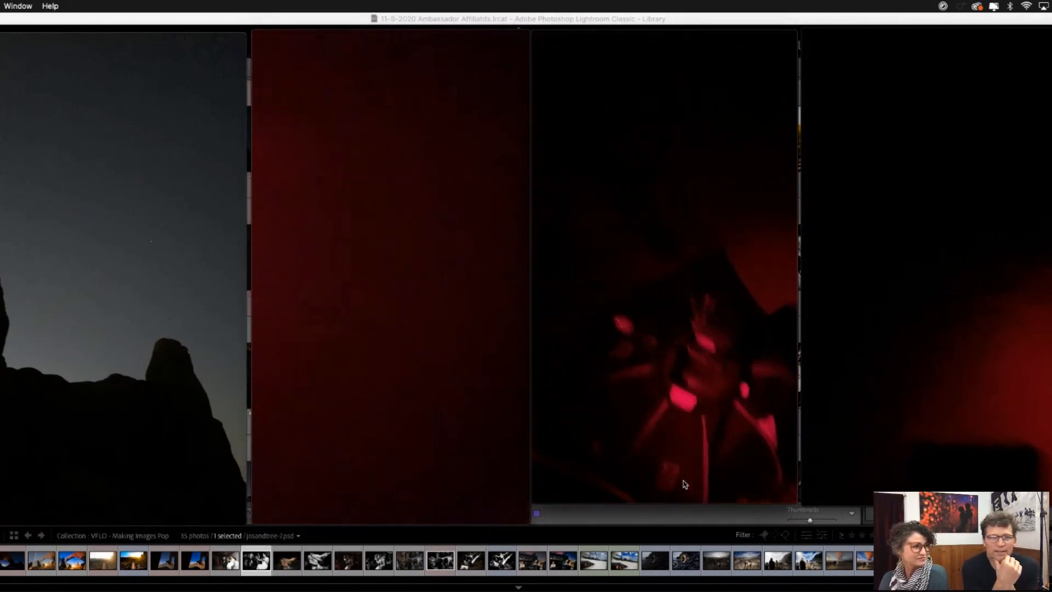
mouse_move(816, 413)
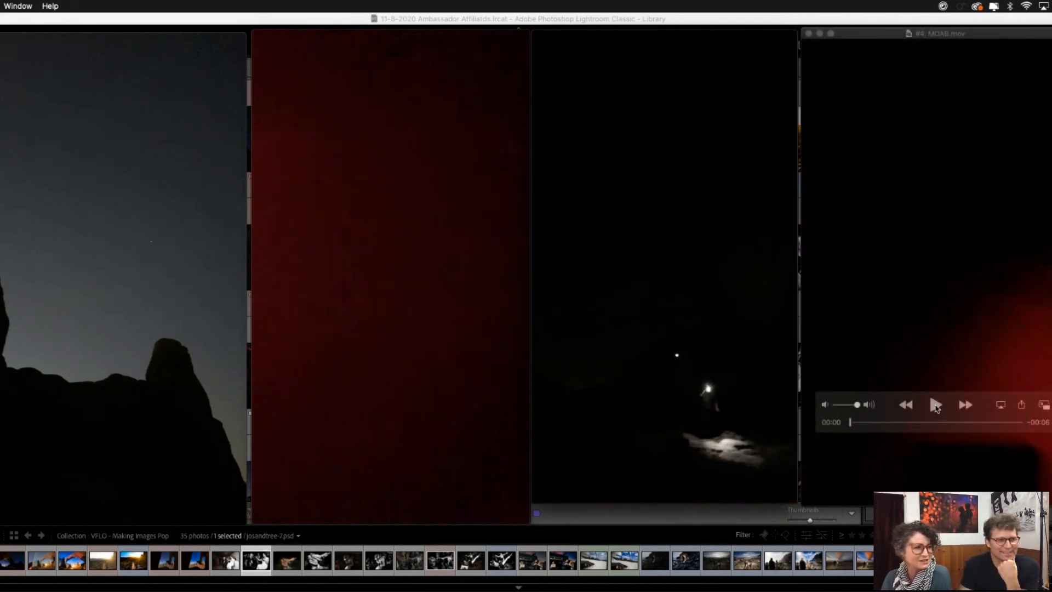
left_click(935, 406)
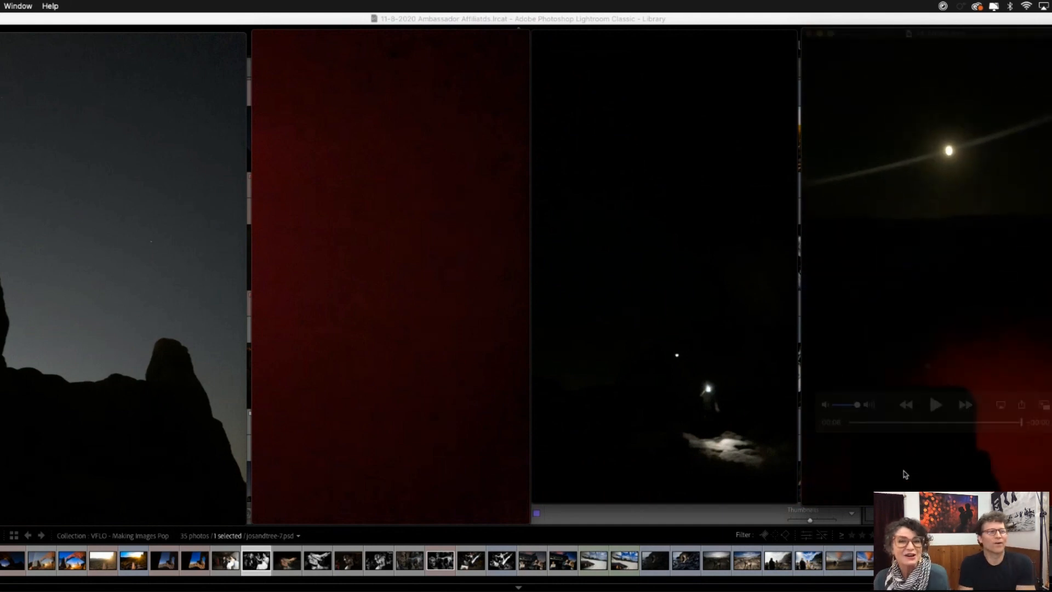
left_click(810, 34)
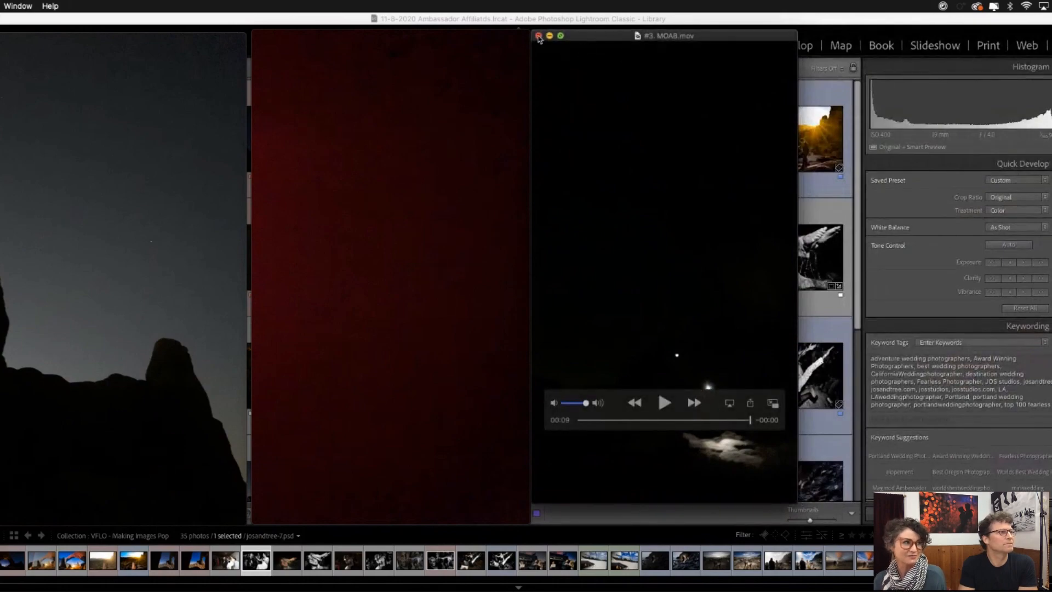
left_click(537, 34)
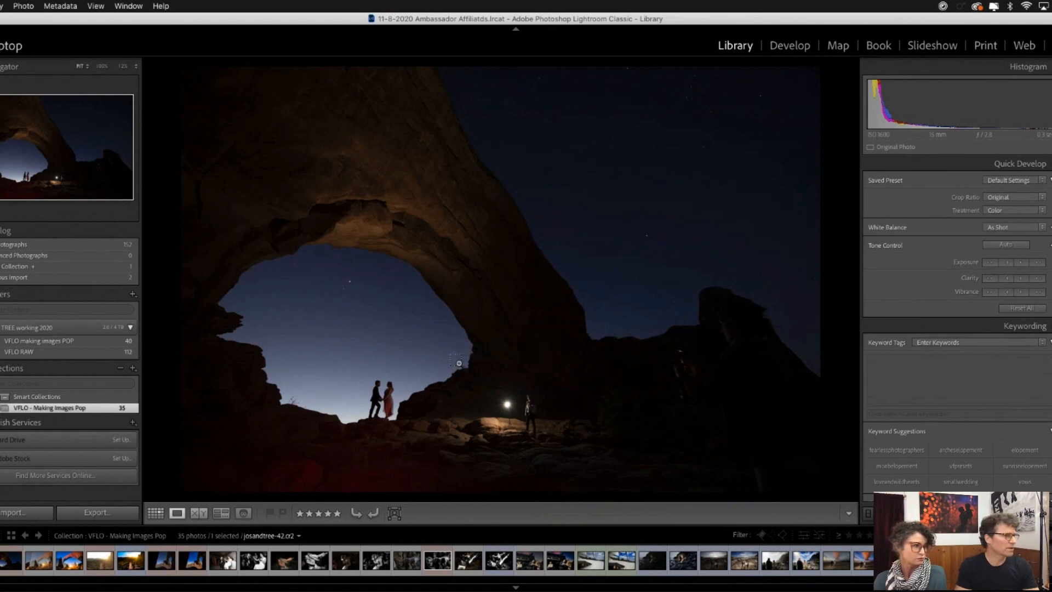
- Examine the couple and the light beside the arch up close in josandtree-42.cr2, and return to the full photo
key("super+equal")
key("super+equal")
key("super+minus")
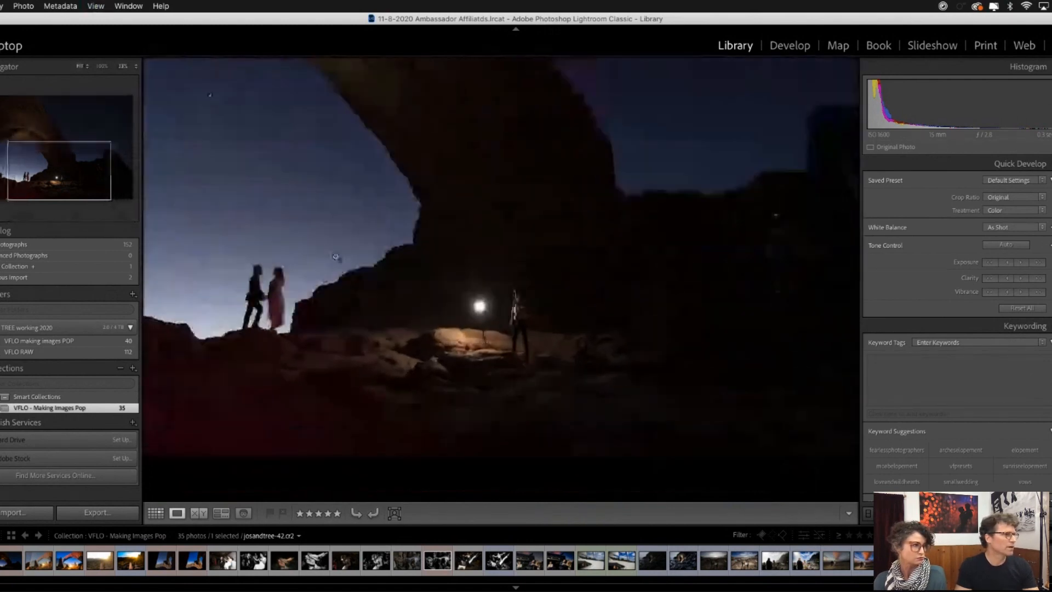
key("super+minus")
left_click(485, 371)
left_click_drag(507, 364, 443, 241)
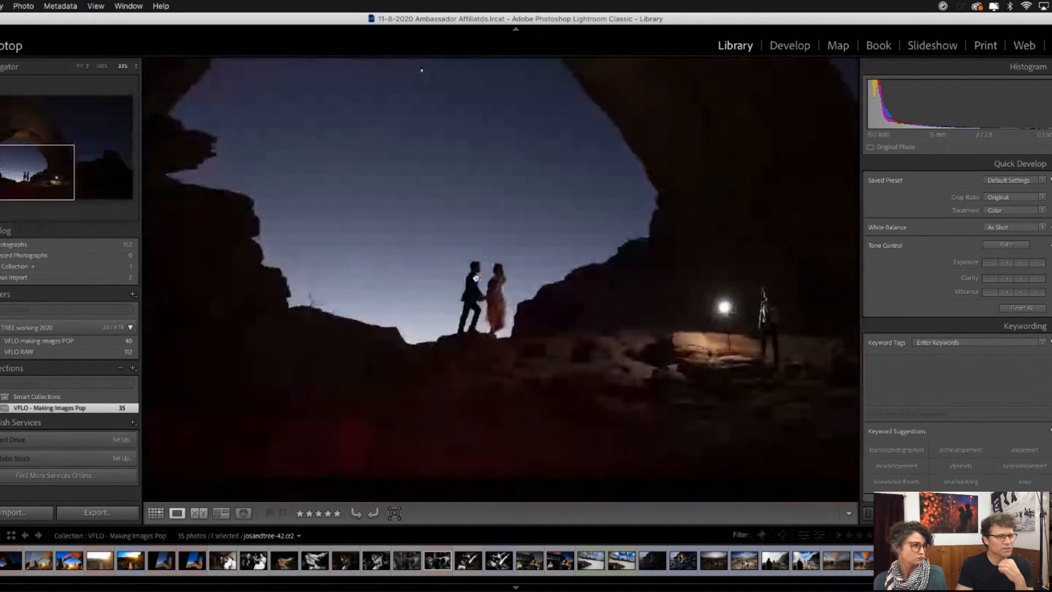
left_click(506, 312)
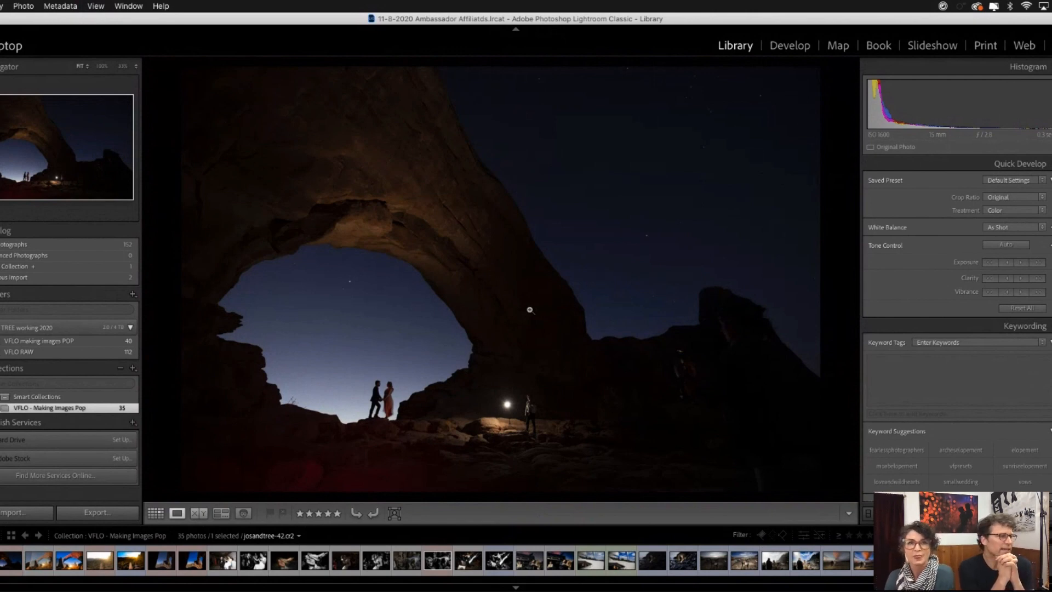
- Develop the arch photo with the 04d Backlight (Flare/Low Contrast) preset from 04 VFLO - CRUSH and raise Exposure to +0.96
left_click(789, 46)
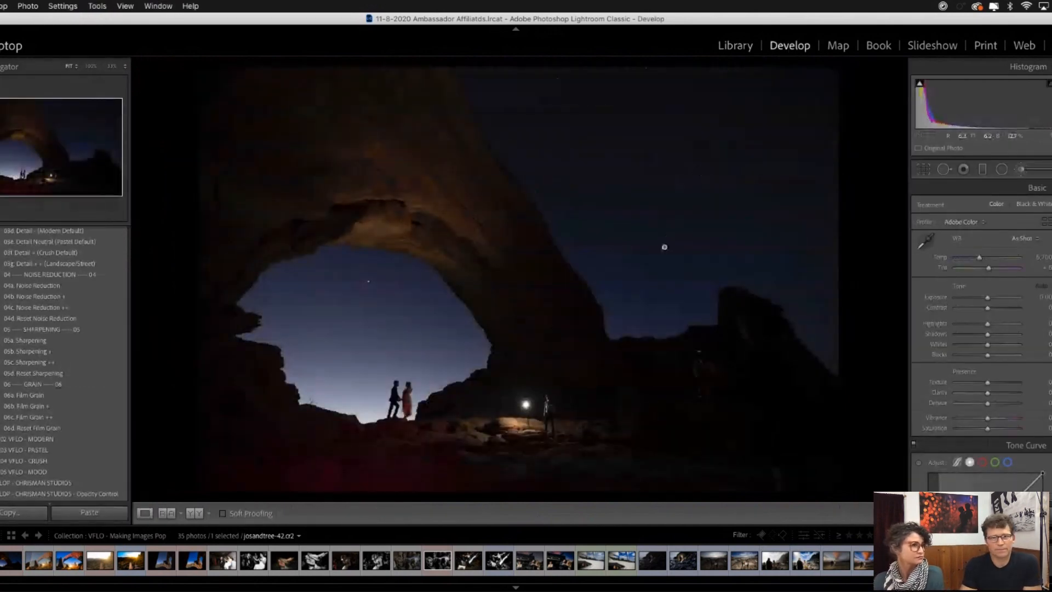
scroll(80, 313, "up", 5)
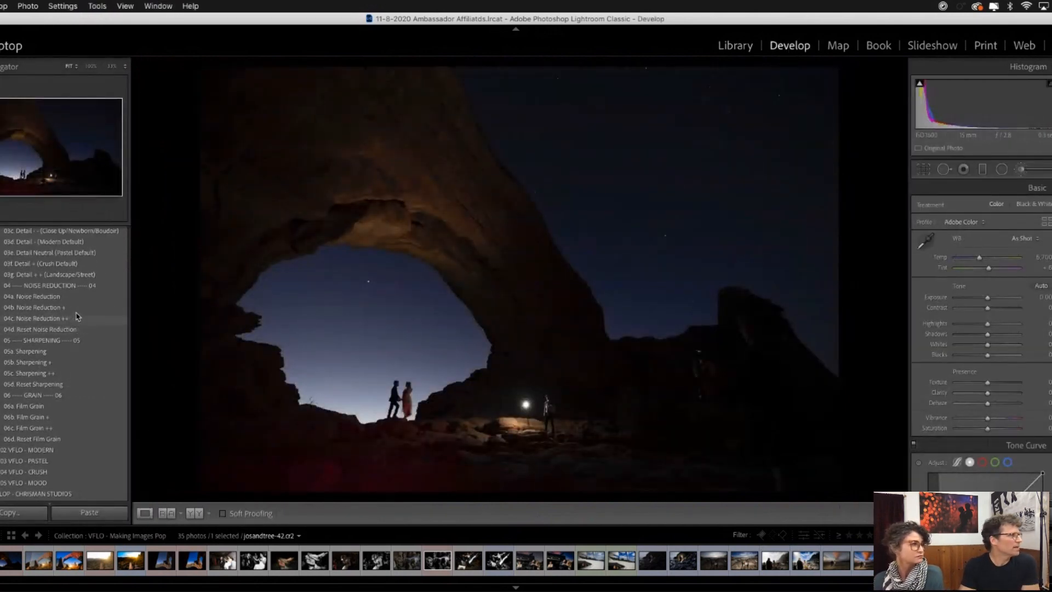
scroll(80, 314, "up", 10)
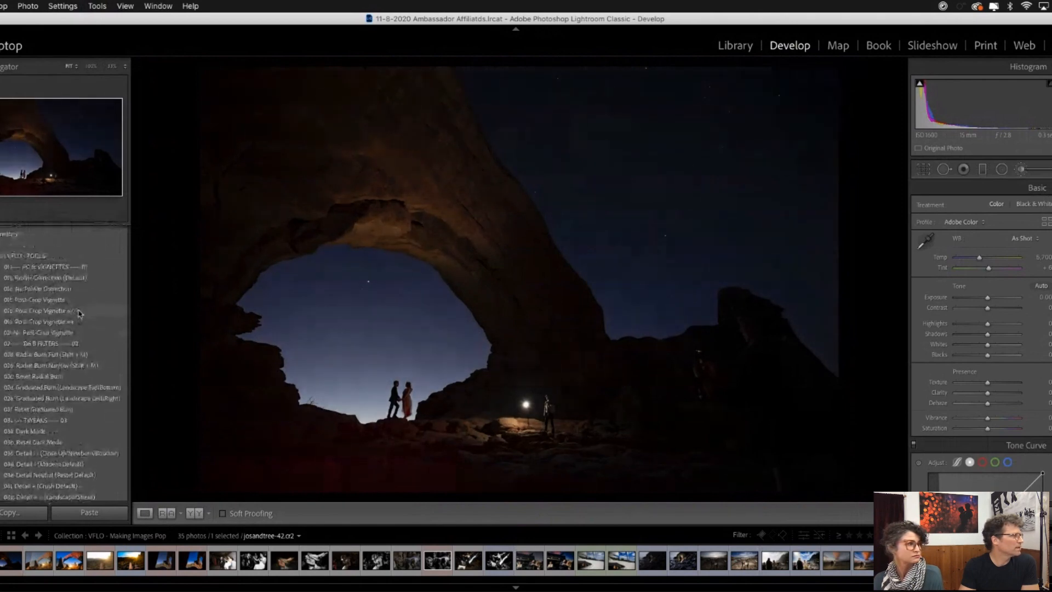
left_click(3, 258)
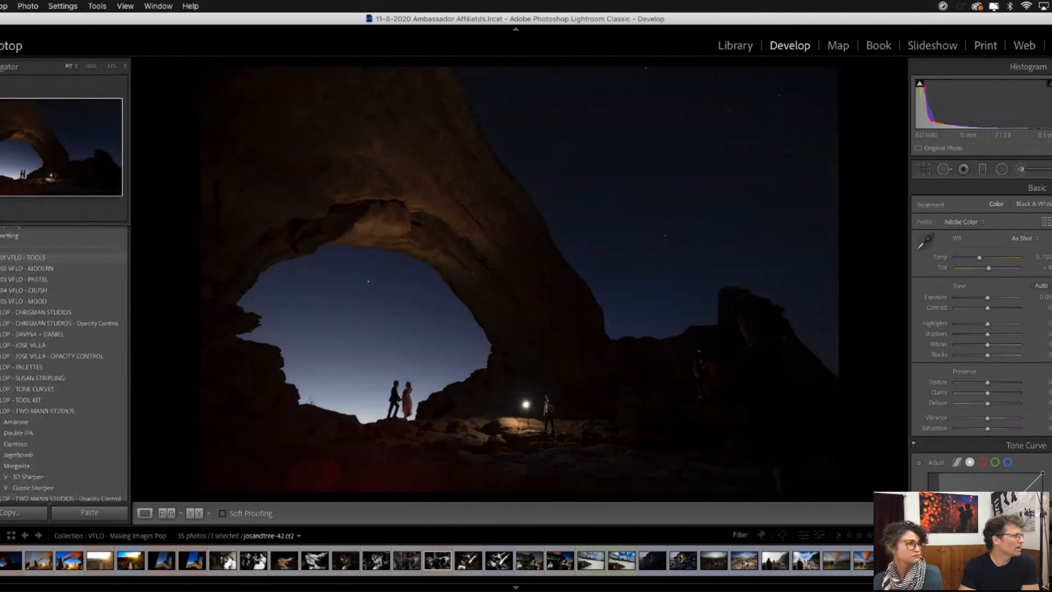
scroll(93, 344, "down", 3)
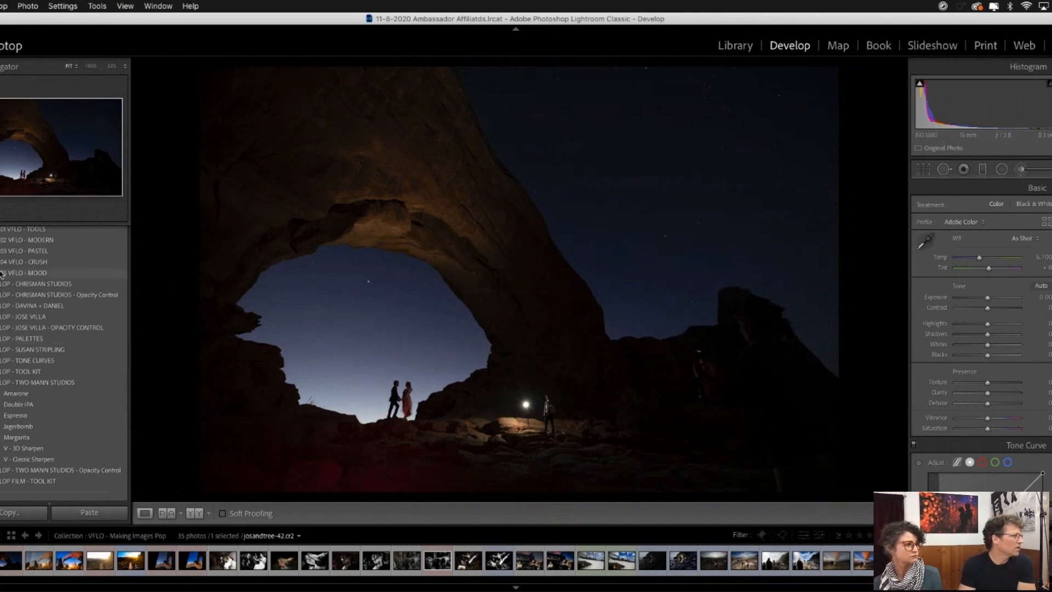
scroll(14, 253, "up", 1)
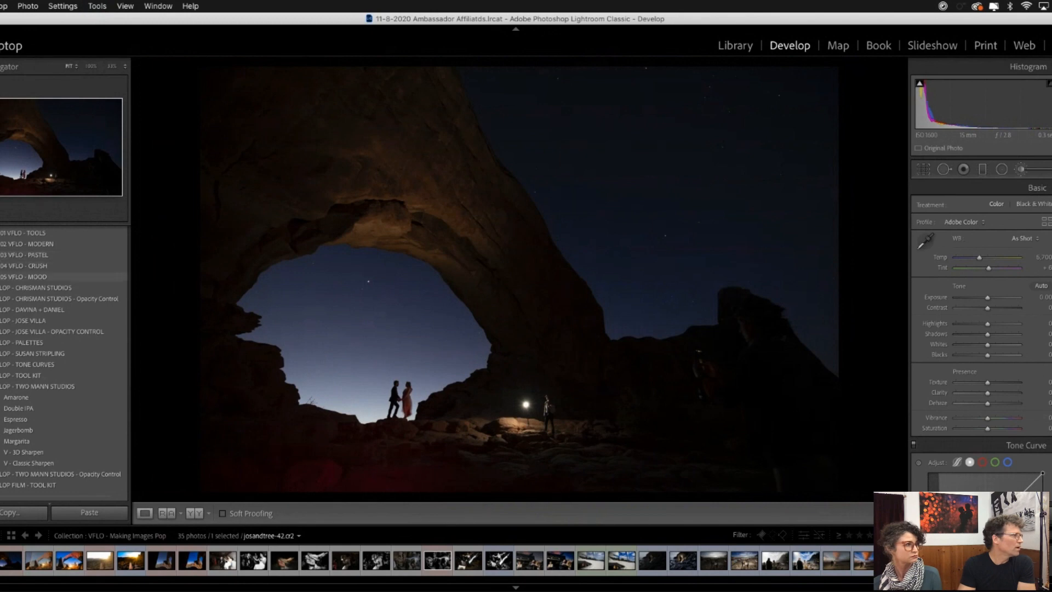
left_click(3, 265)
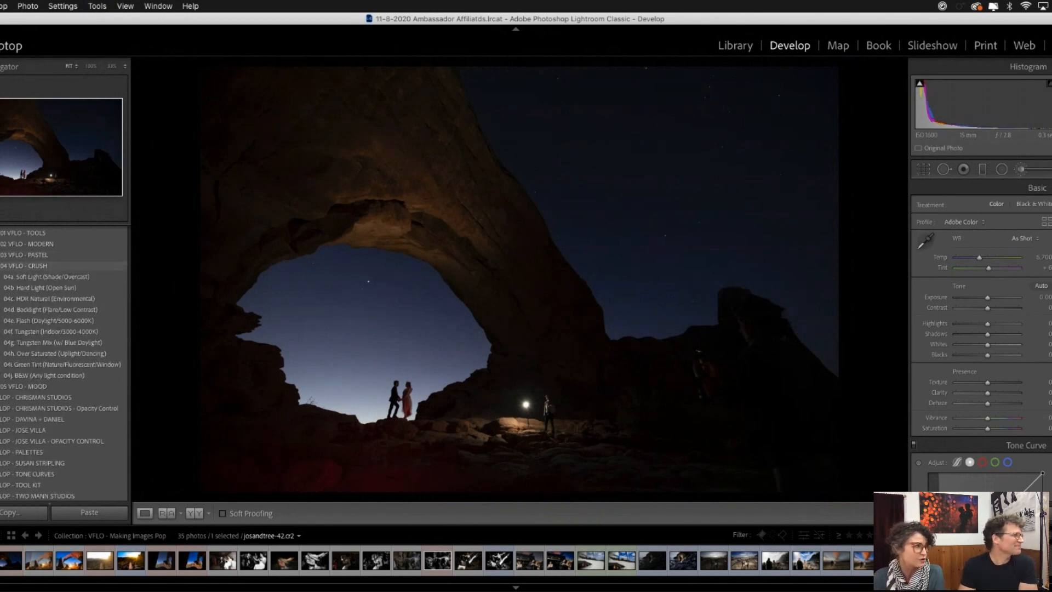
left_click(40, 313)
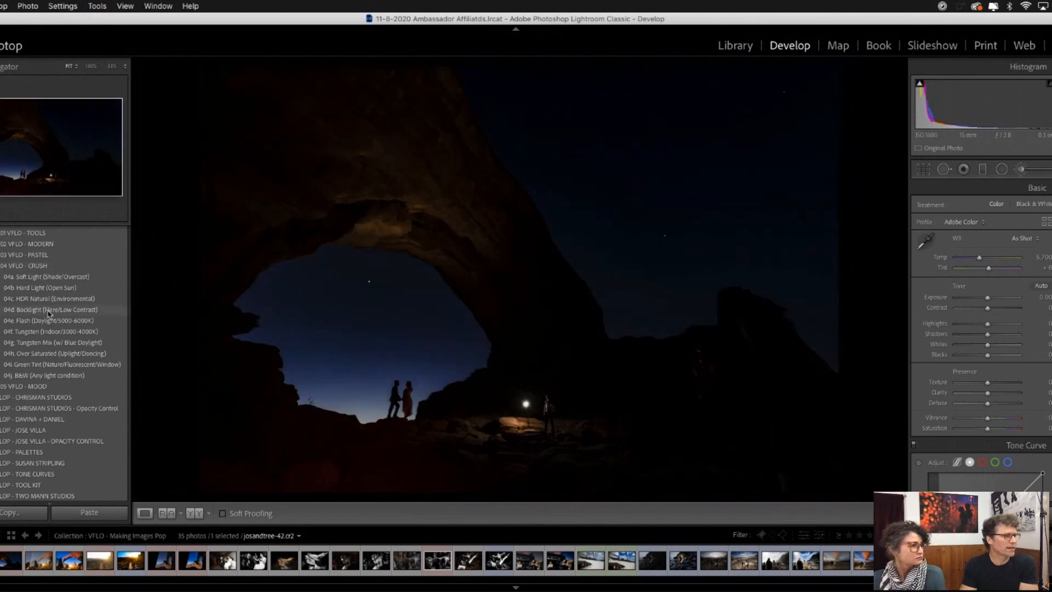
left_click(48, 313)
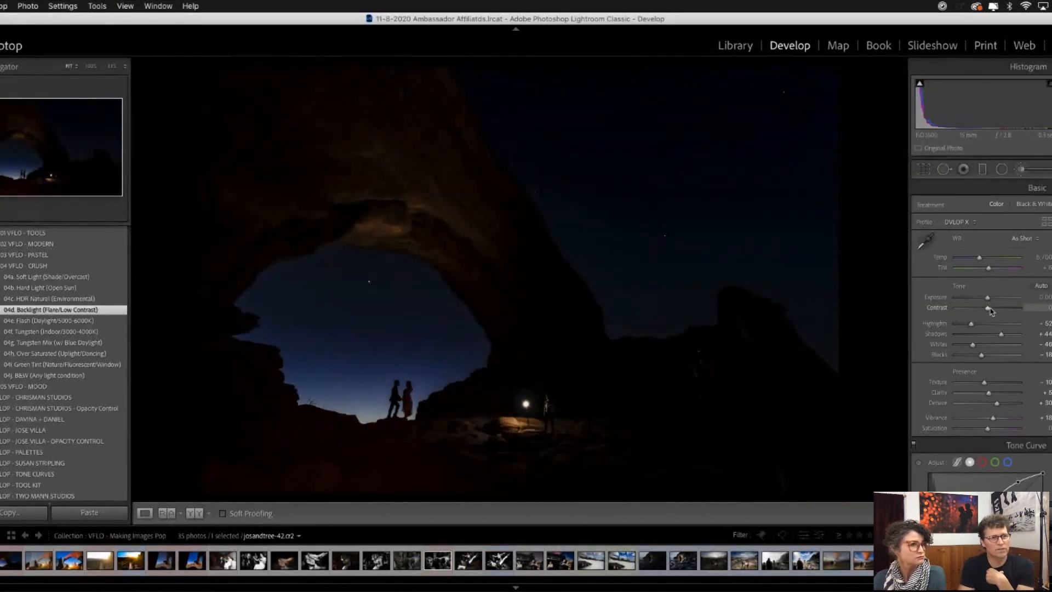
left_click_drag(987, 297, 995, 299)
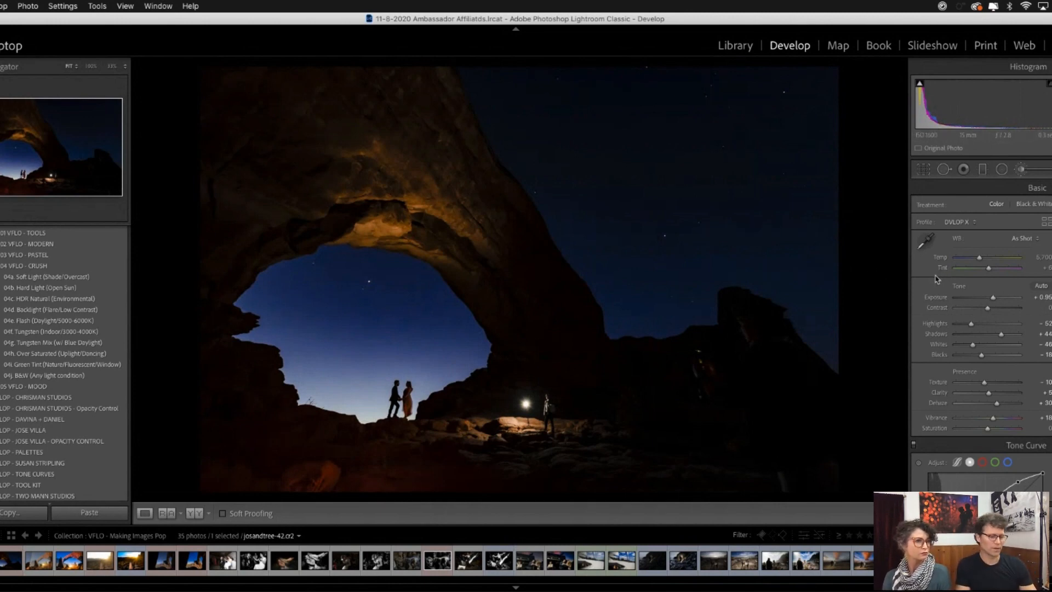
- Brush the 20b - Dodge Highlights effect over the sky around the couple, with Exposure at -0.20 and Highlights at 83
key("k")
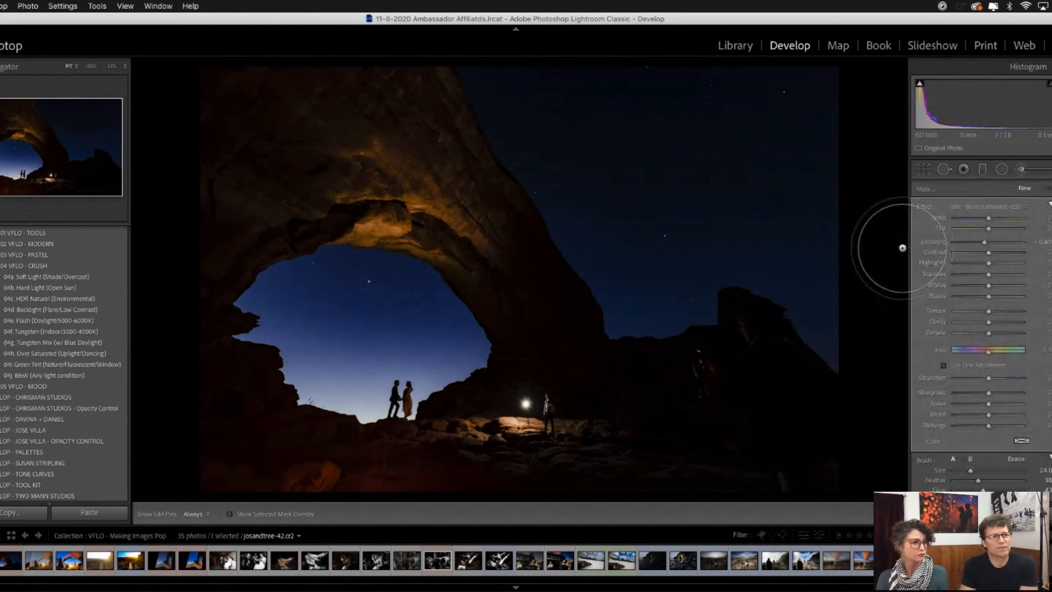
left_click(994, 208)
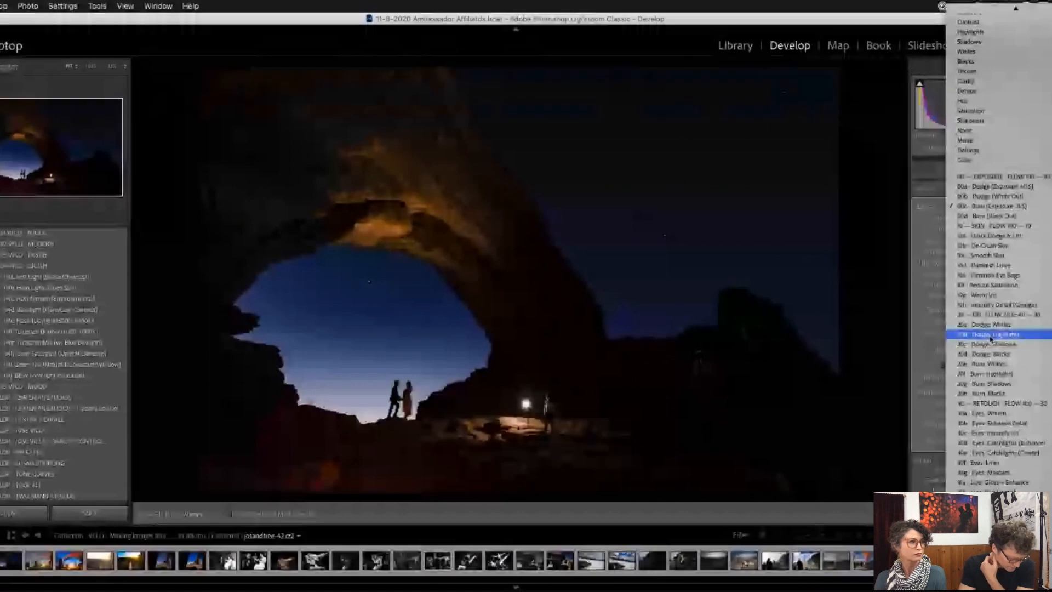
left_click(991, 335)
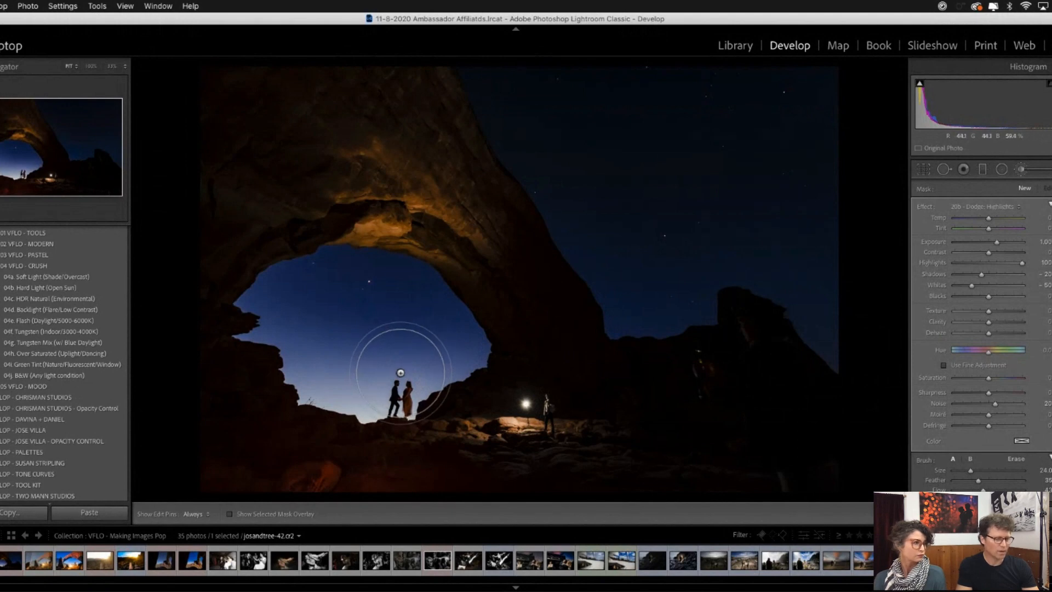
scroll(401, 373, "up", 5)
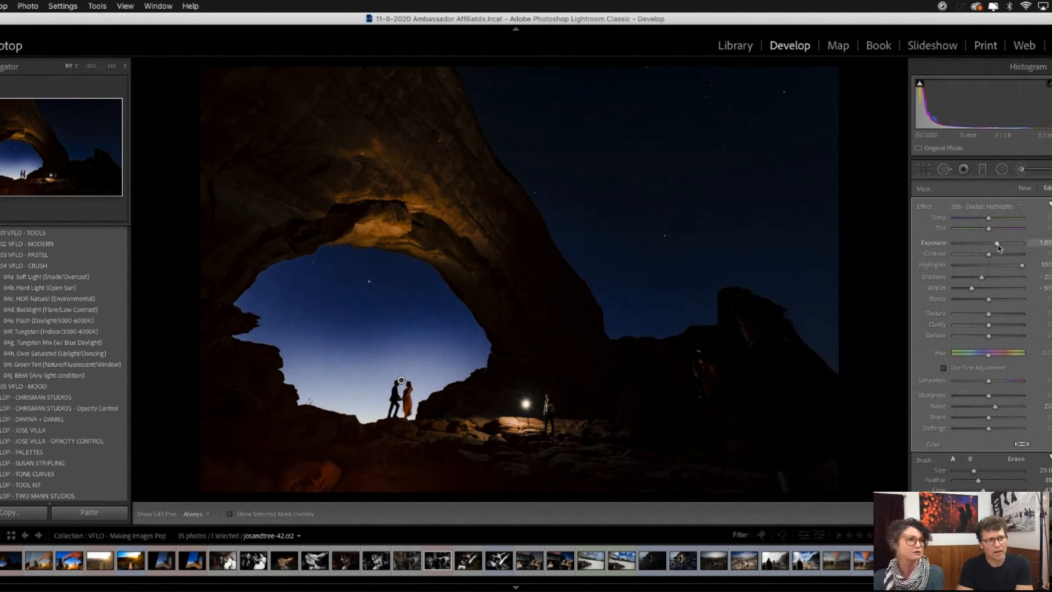
left_click_drag(998, 248, 1019, 270)
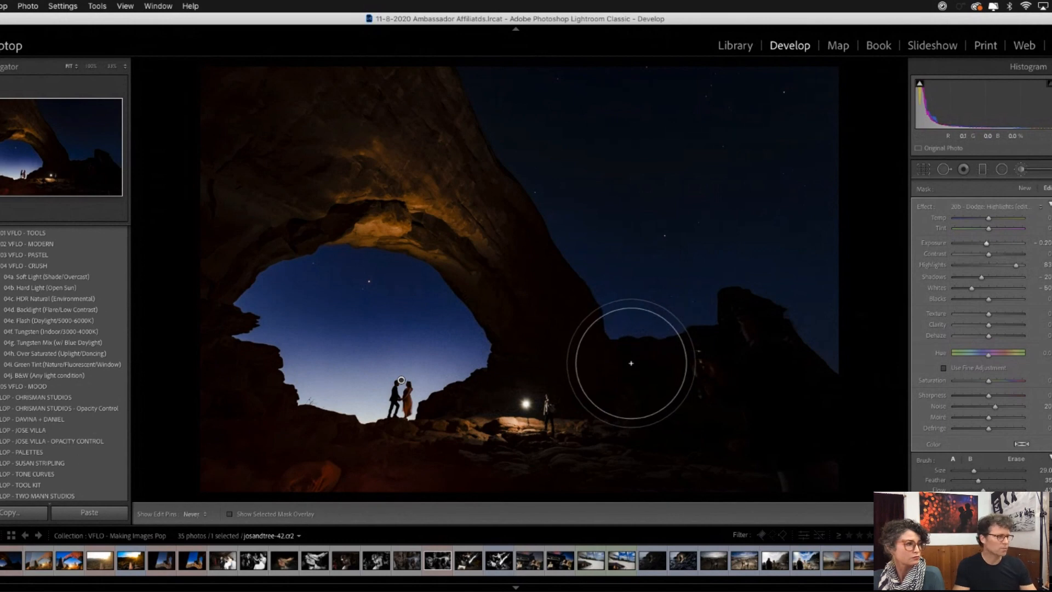
- Check the sky brush's coverage around the couple with the mask overlay, and hide the overlay again
key("h")
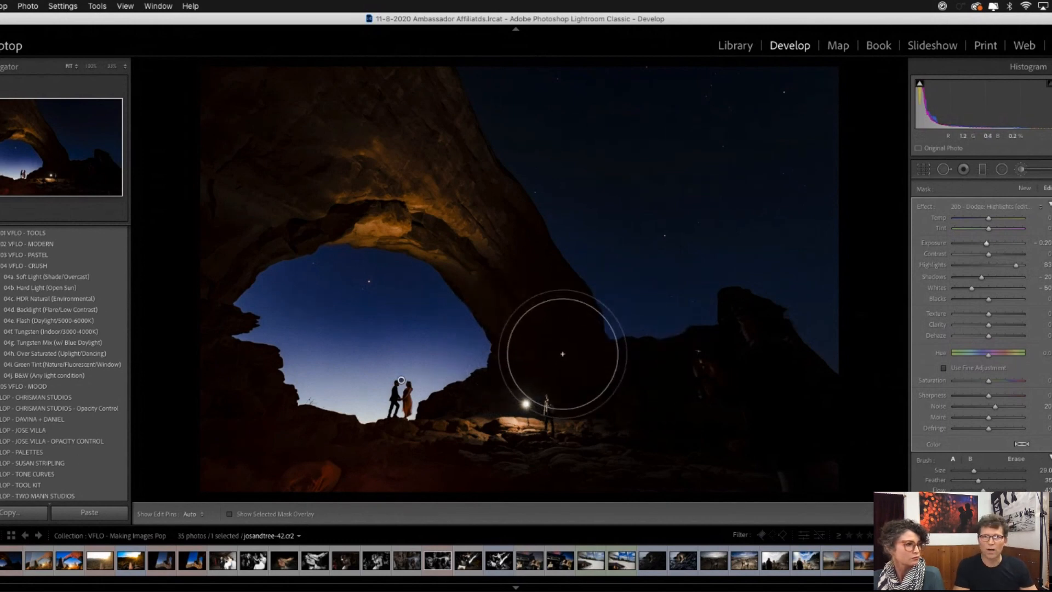
key("h")
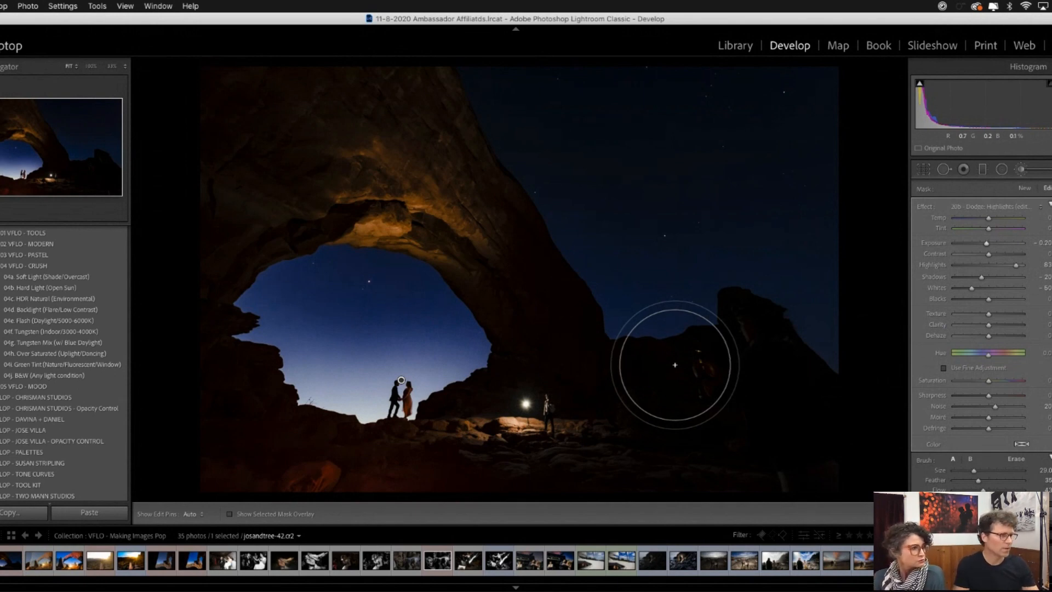
key("o")
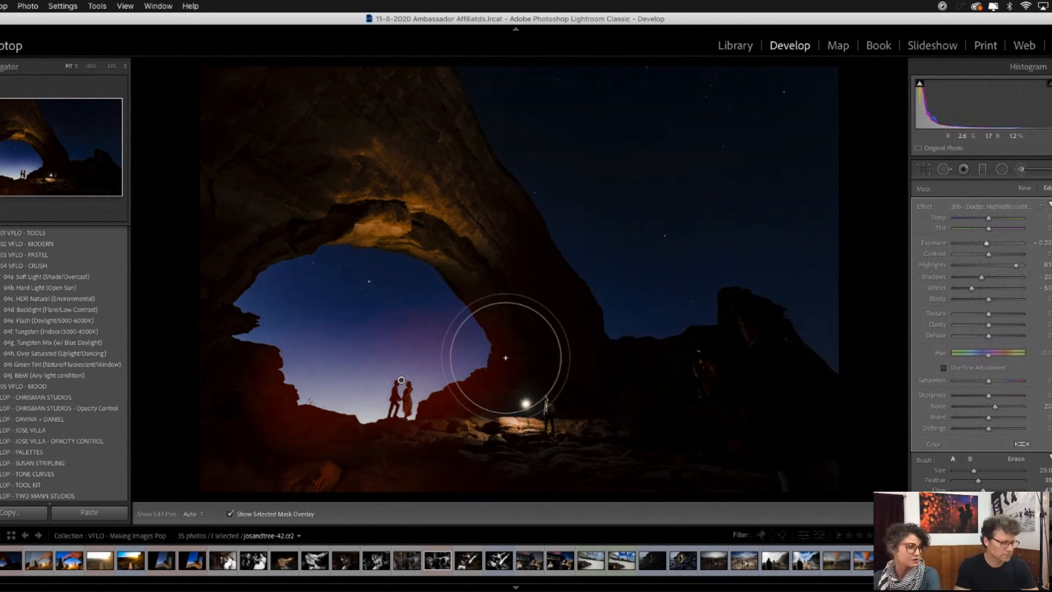
key("o")
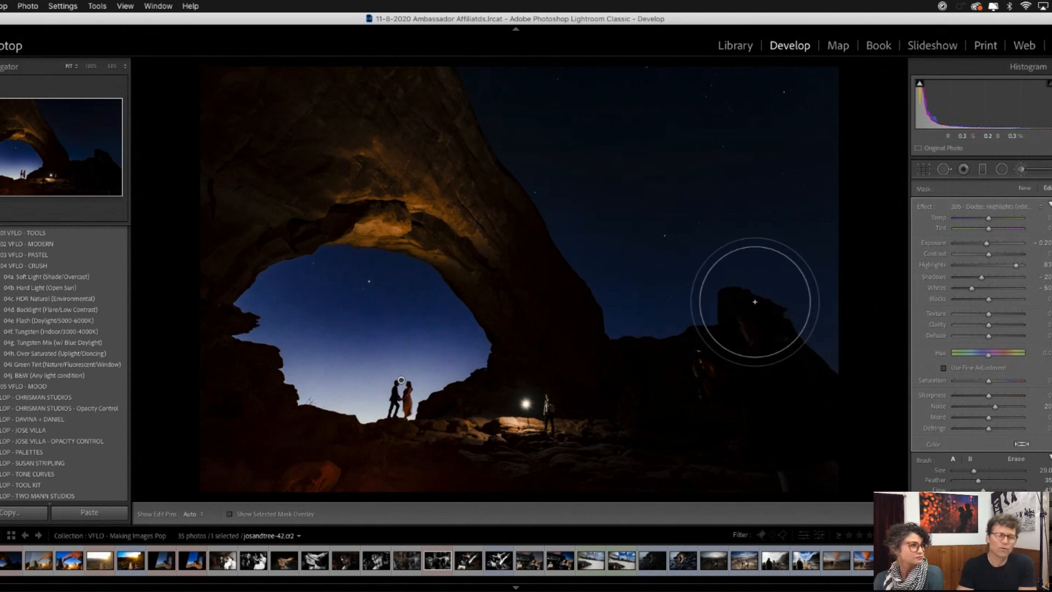
- Start a new brush with the 00d - Burn (Black Out) effect at size 21 and black out the foreground rocks below the couple
left_click(1024, 188)
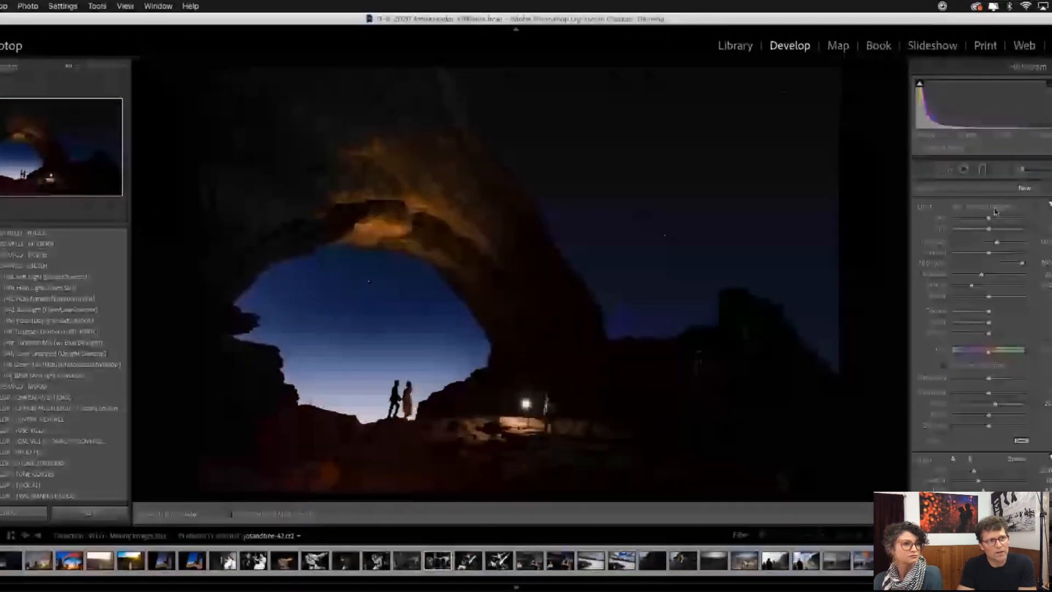
left_click(995, 212)
scroll(1003, 153, "up", 1)
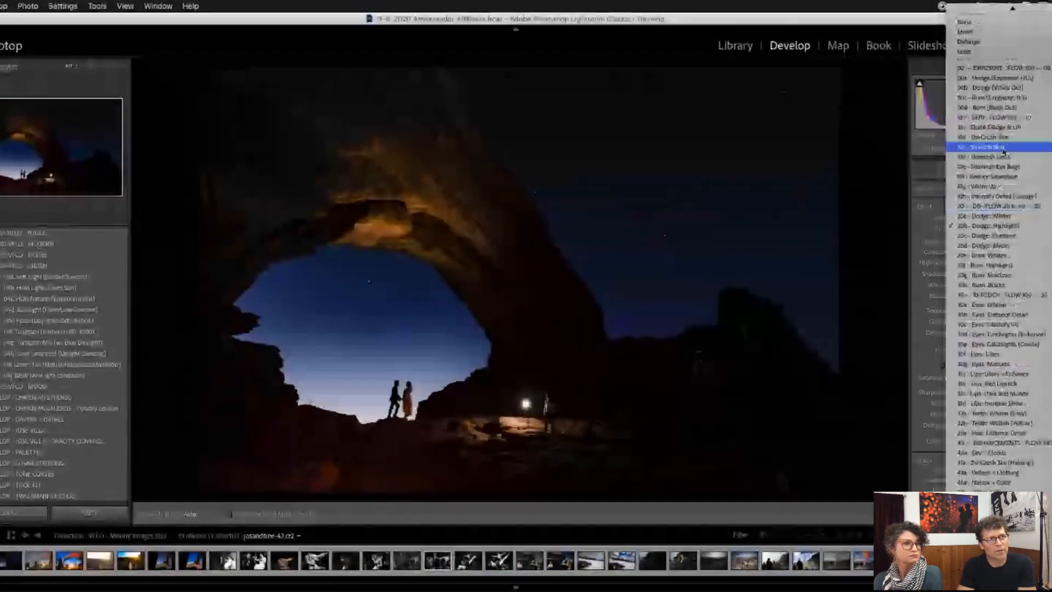
left_click(1003, 109)
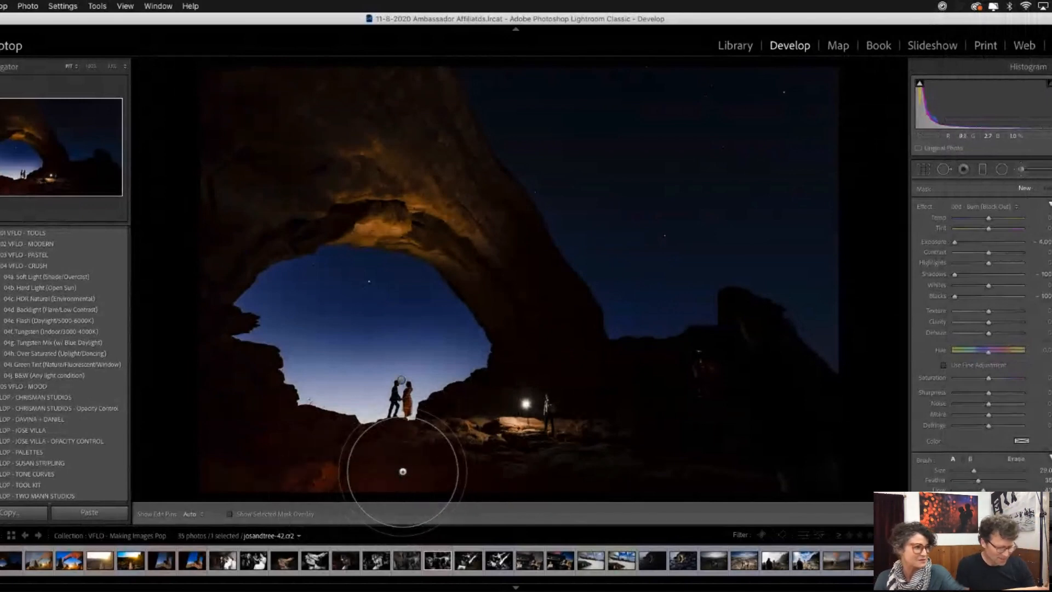
scroll(400, 477, "down", 4)
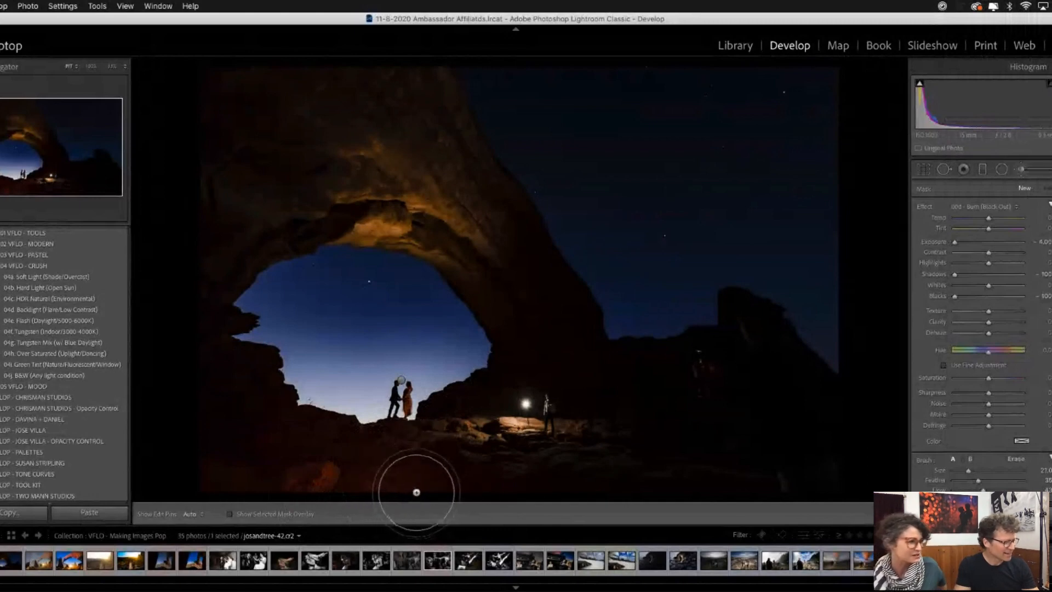
mouse_move(421, 486)
left_mouse_down()
mouse_move(164, 494)
mouse_move(263, 473)
mouse_move(190, 459)
mouse_move(217, 391)
mouse_move(317, 461)
mouse_move(466, 503)
mouse_move(350, 476)
mouse_move(418, 477)
mouse_move(497, 512)
mouse_move(403, 500)
mouse_move(360, 473)
mouse_move(316, 470)
mouse_move(230, 432)
mouse_move(201, 380)
mouse_move(195, 397)
mouse_move(181, 355)
left_mouse_up()
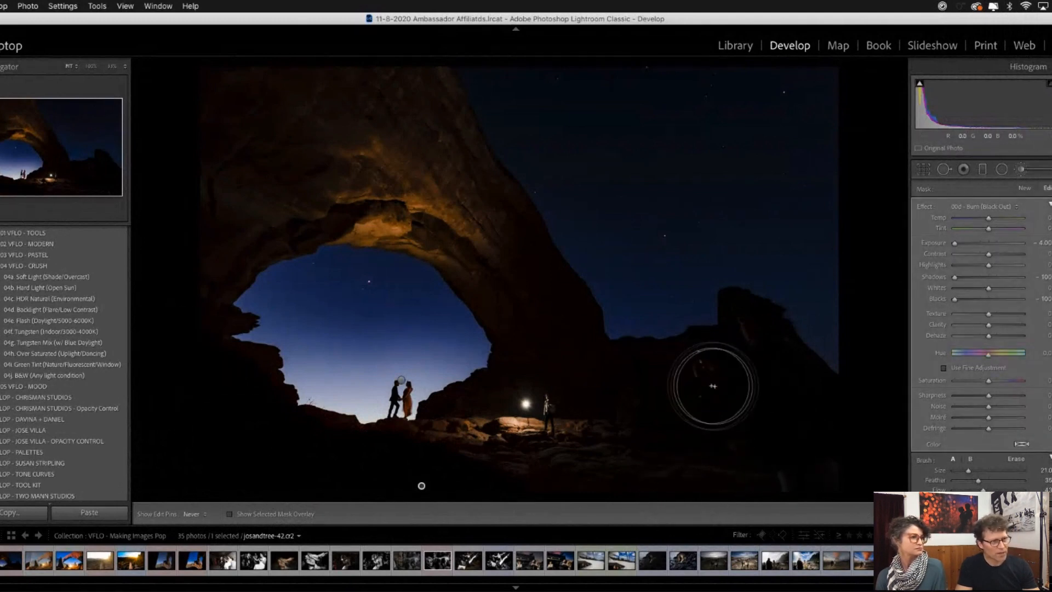
- Black out the figures and rock formation to the right of the arch and the lower-right foreground, reducing the brush size to 13
left_click_drag(713, 386, 744, 376)
key("bracketleft")
key("bracketleft")
key("bracketleft")
key("bracketleft")
key("bracketleft")
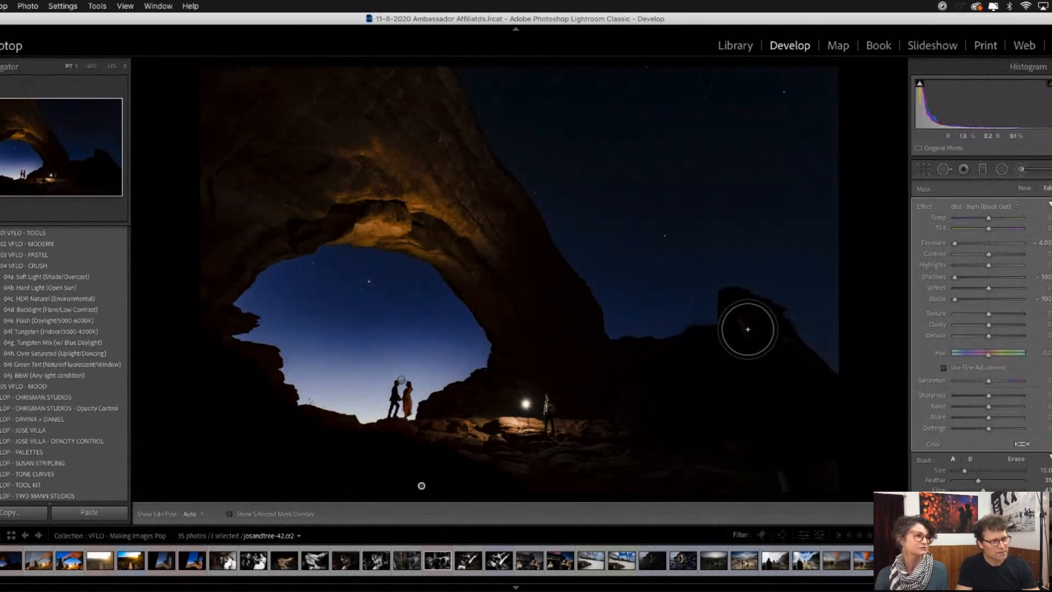
key("h")
key("bracketleft")
key("bracketleft")
key("bracketleft")
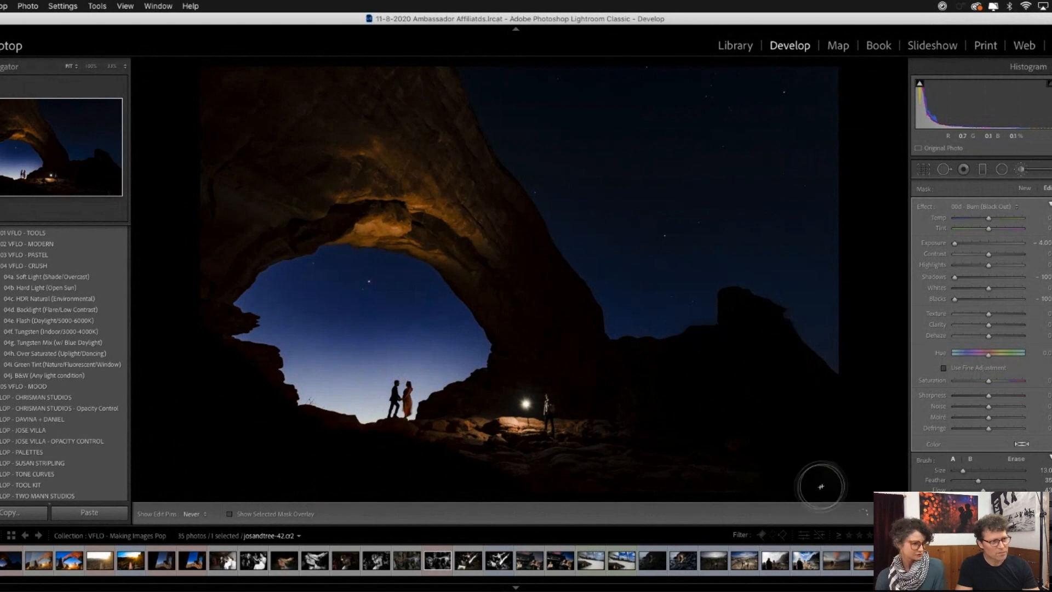
key("h")
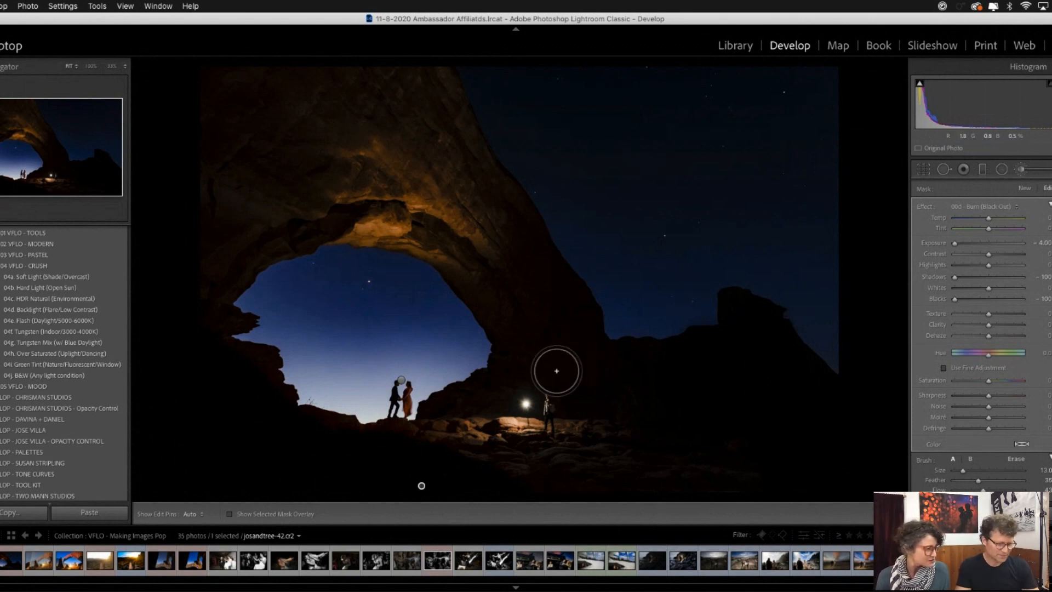
- Paint out the light and the person beside the arch with a size 7 Black Out brush, with Highlights at -100
key("bracketleft")
key("bracketleft")
key("bracketleft")
key("bracketleft")
key("bracketleft")
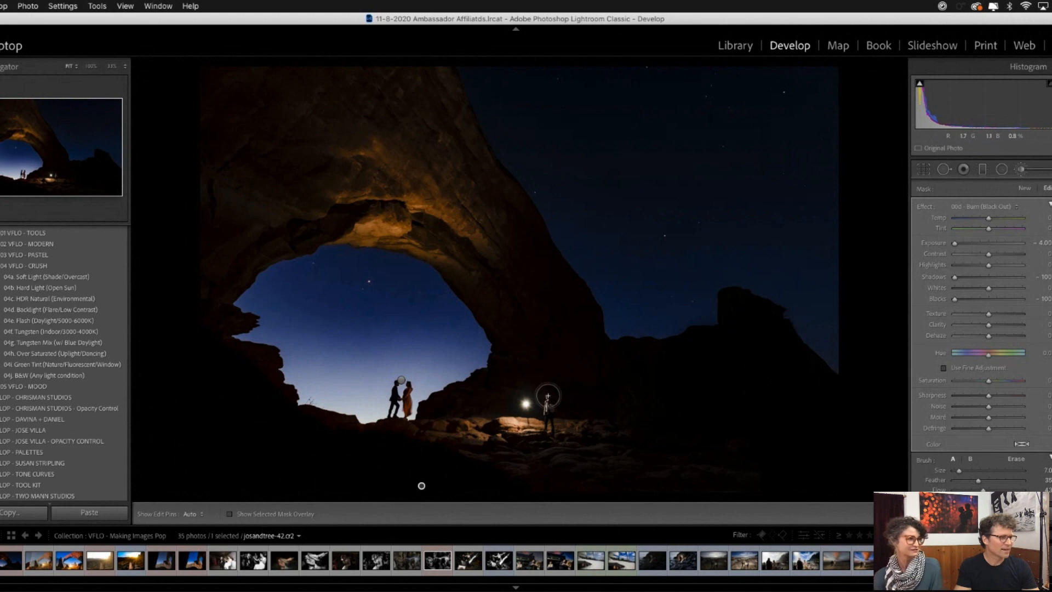
key("h")
mouse_move(543, 403)
left_mouse_down()
mouse_move(505, 401)
mouse_move(541, 397)
mouse_move(507, 394)
mouse_move(541, 380)
left_mouse_up()
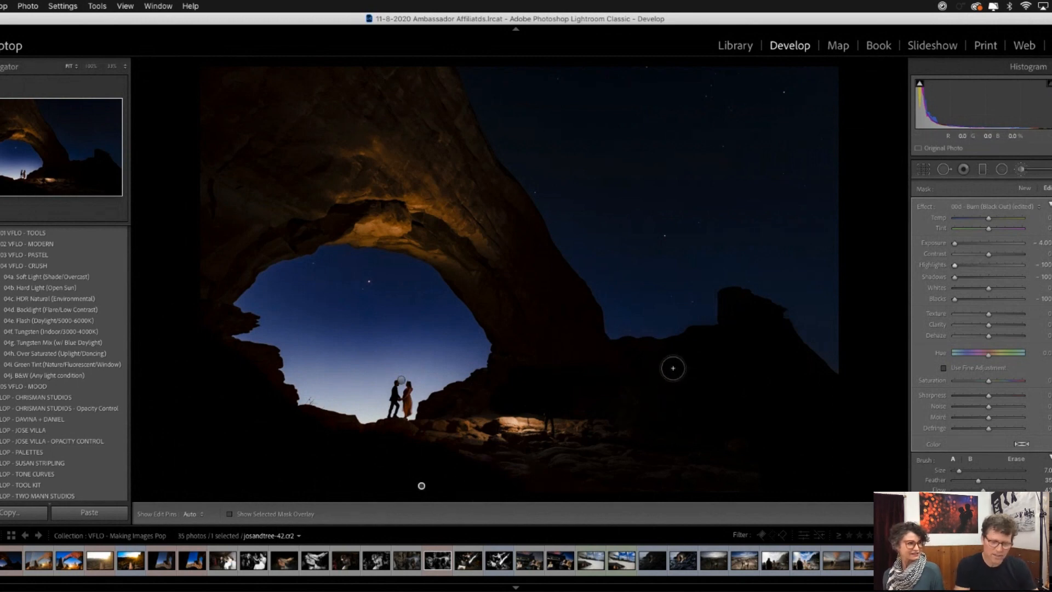
key("h")
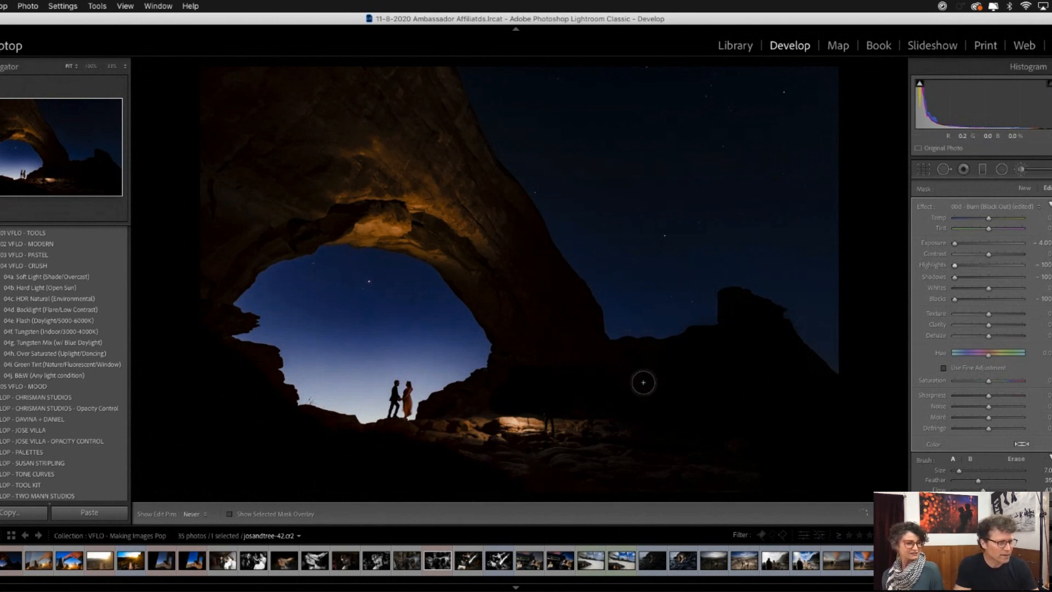
scroll(626, 378, "up", 3)
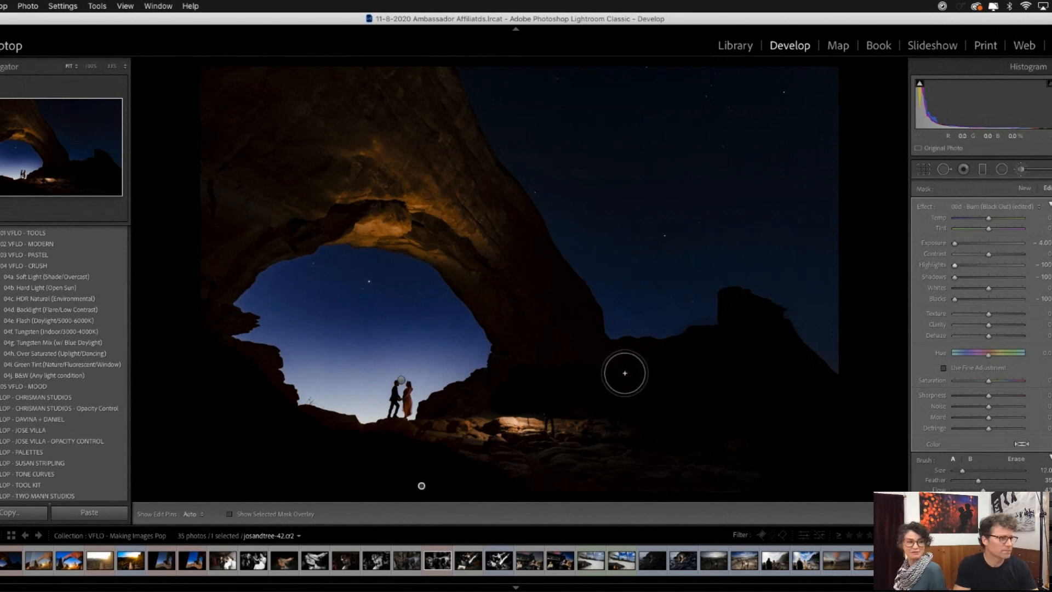
scroll(501, 389, "down", 3)
key("h")
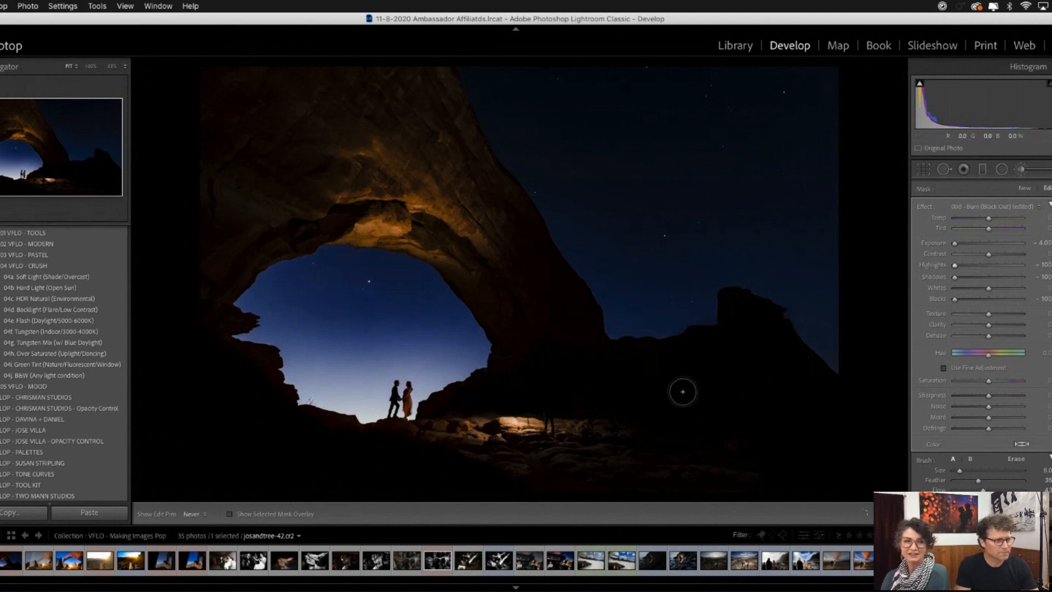
key("h")
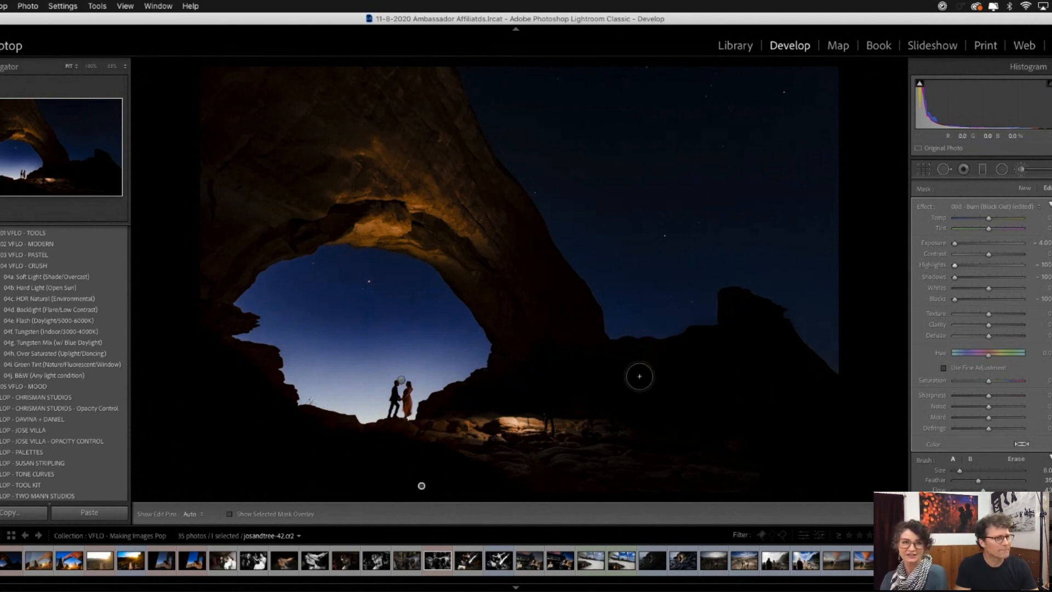
scroll(673, 386, "up", 4)
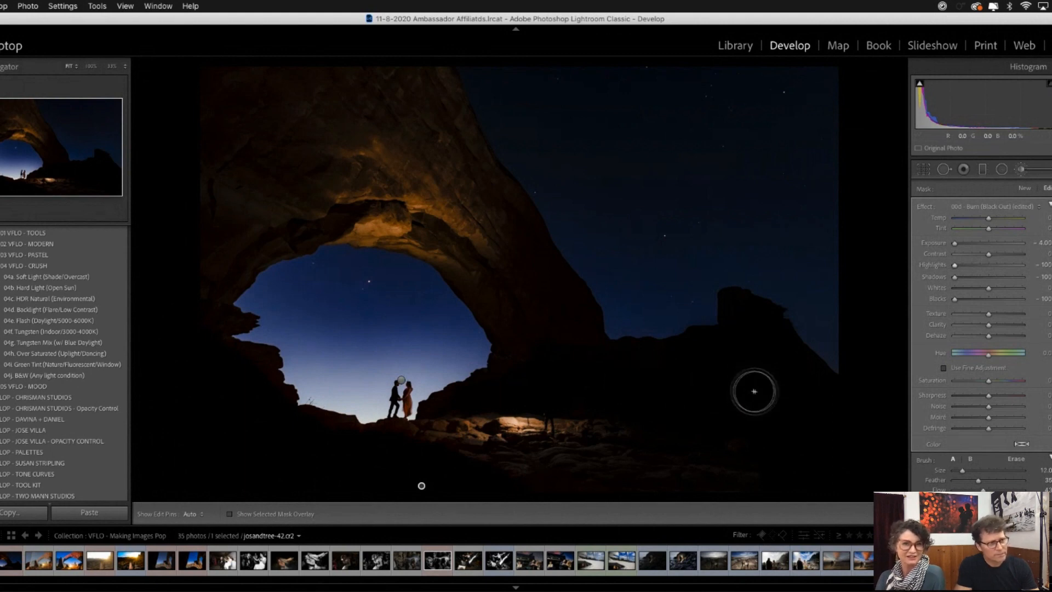
key("h")
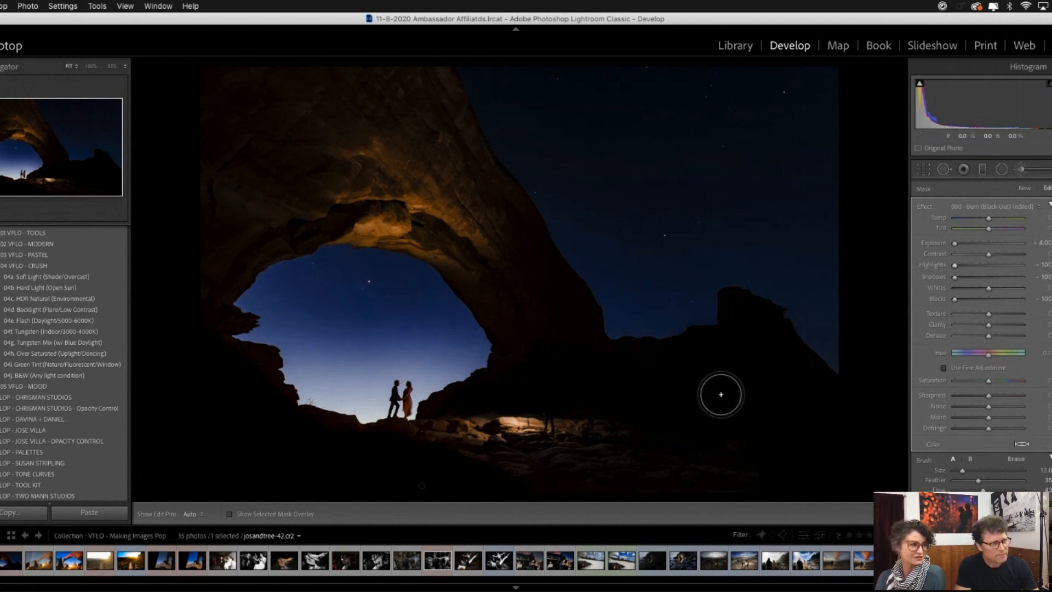
scroll(646, 410, "up", 1)
key("h")
key("h")
key("h")
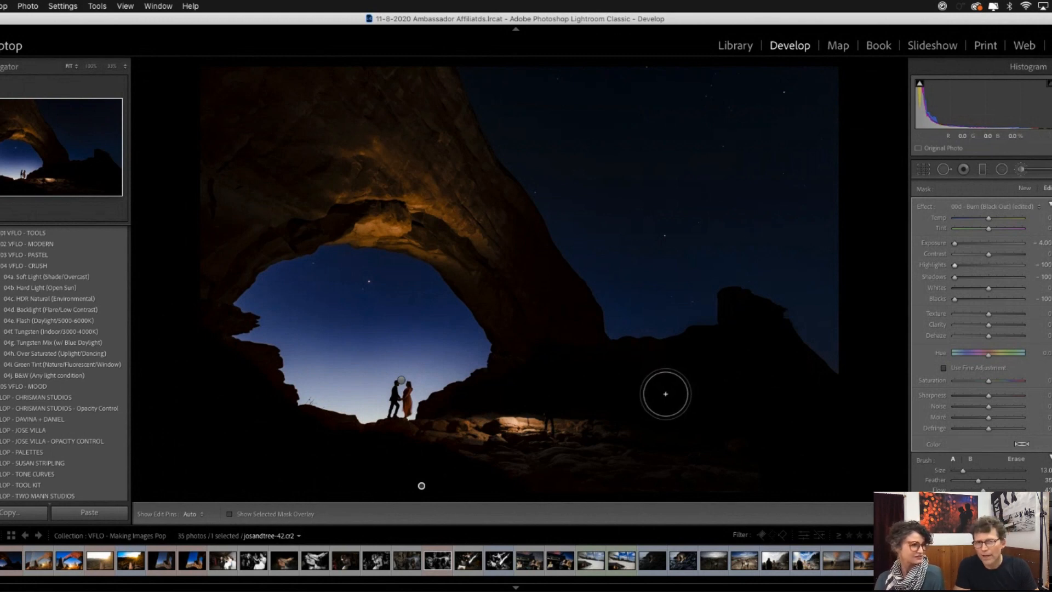
scroll(668, 396, "up", 2)
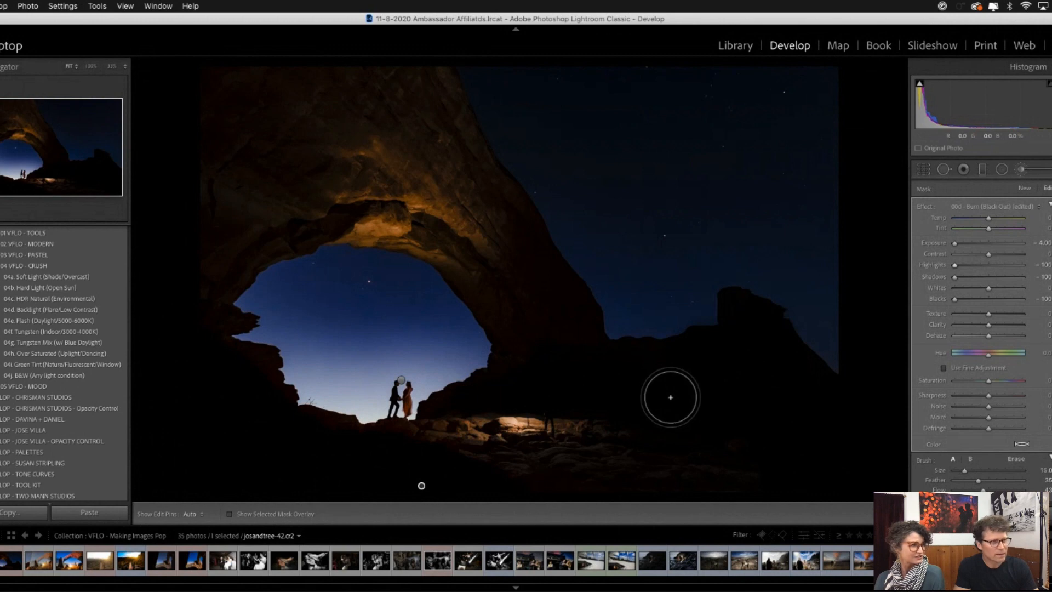
scroll(670, 396, "down", 1)
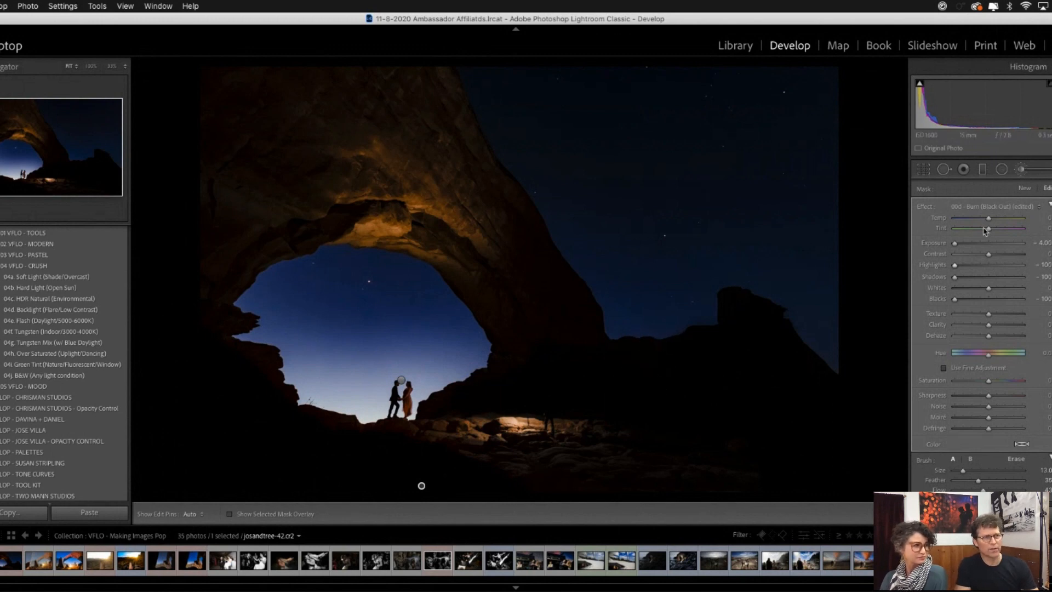
left_click(992, 207)
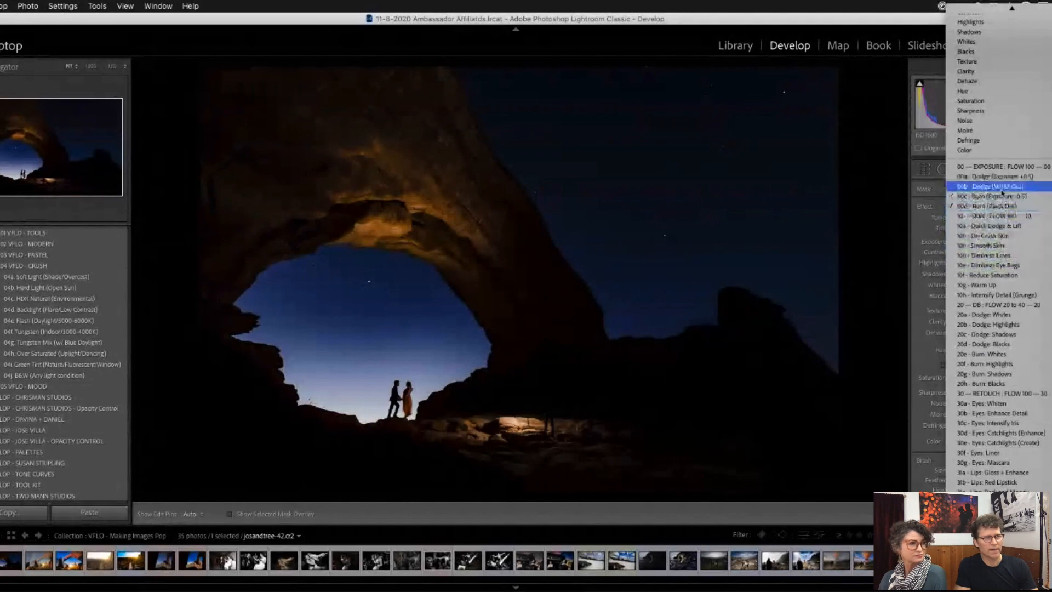
left_click(1015, 325)
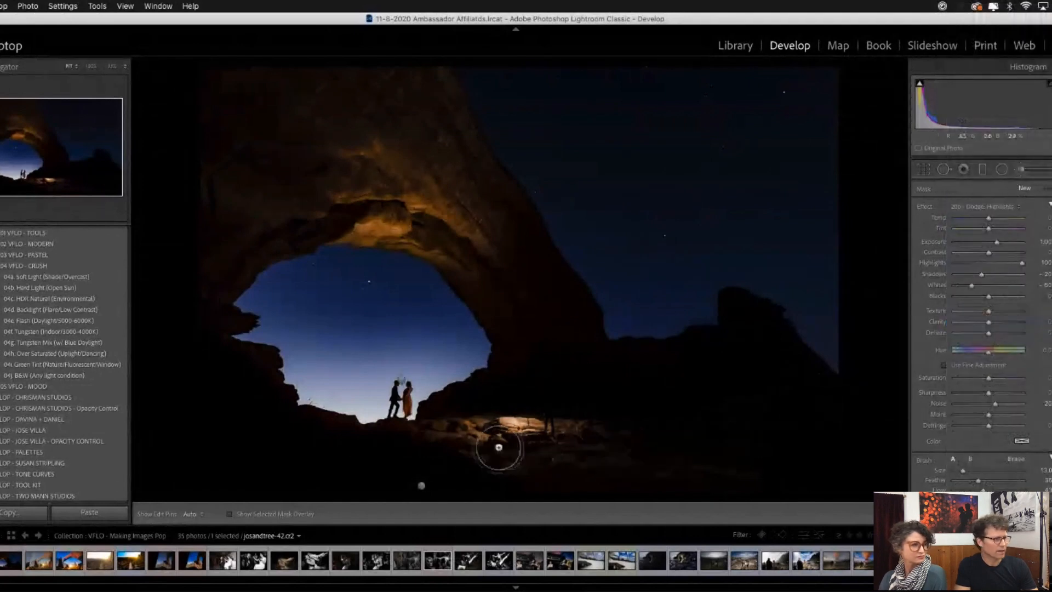
left_click_drag(503, 423, 504, 426)
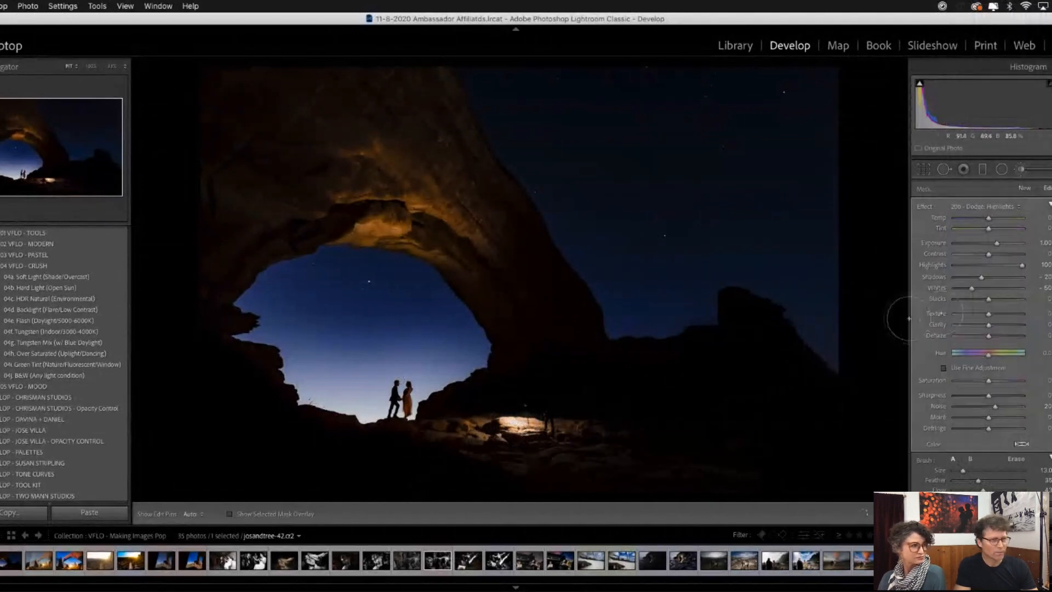
- Brush the 20f - Burn: Highlights effect over the brightly lit rocks beside the arch, using brush size 7
left_click(1001, 209)
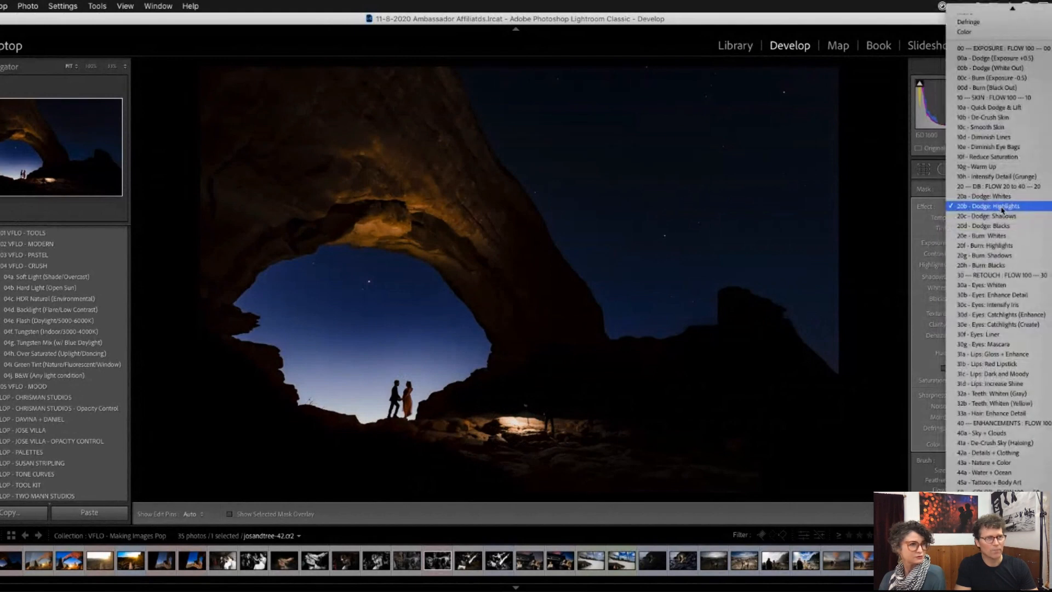
left_click(1004, 246)
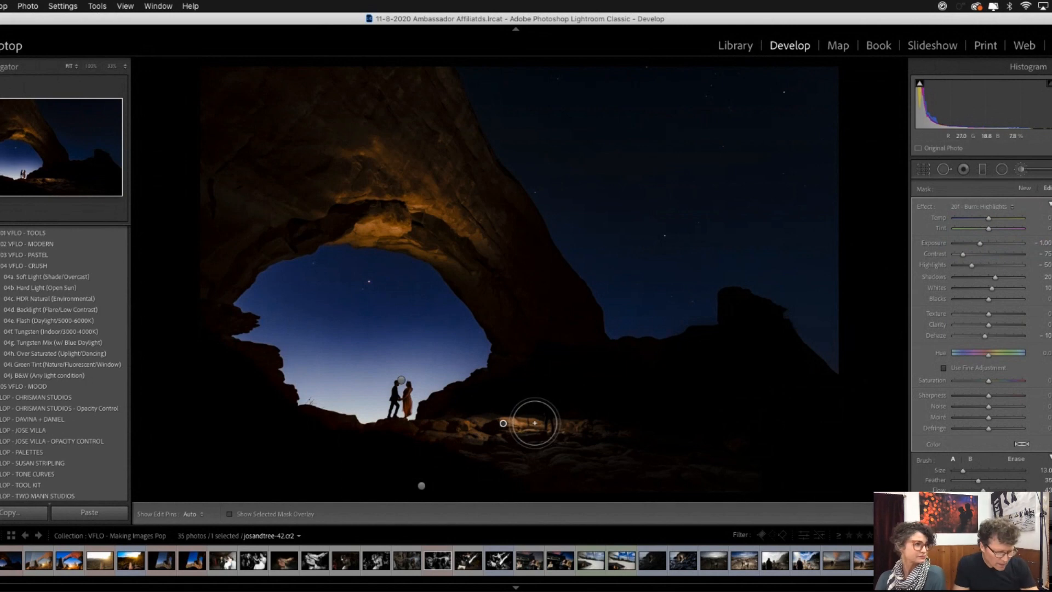
scroll(534, 423, "down", 6)
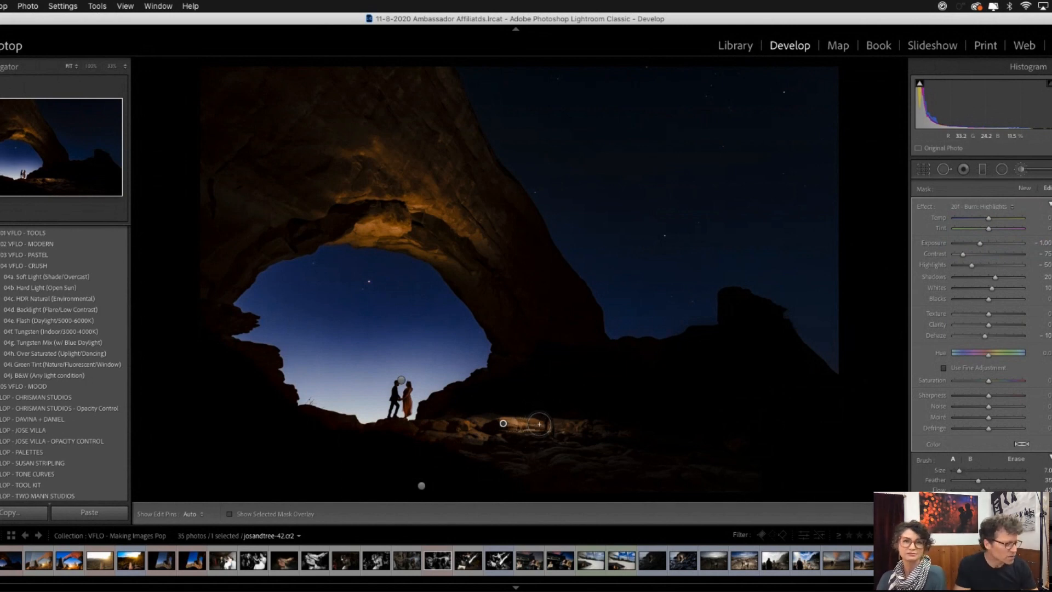
key("h")
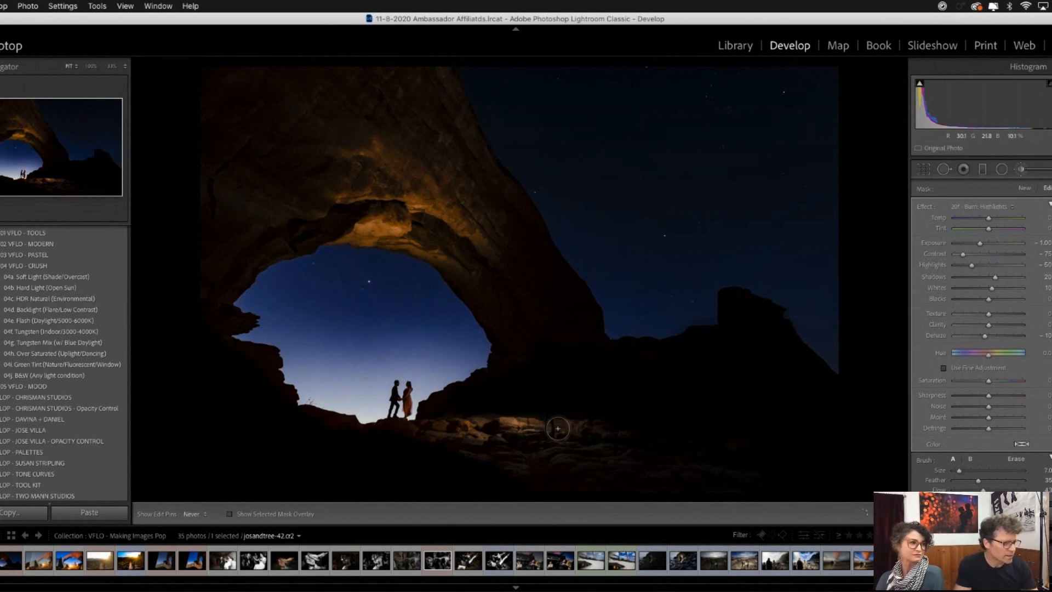
key("h")
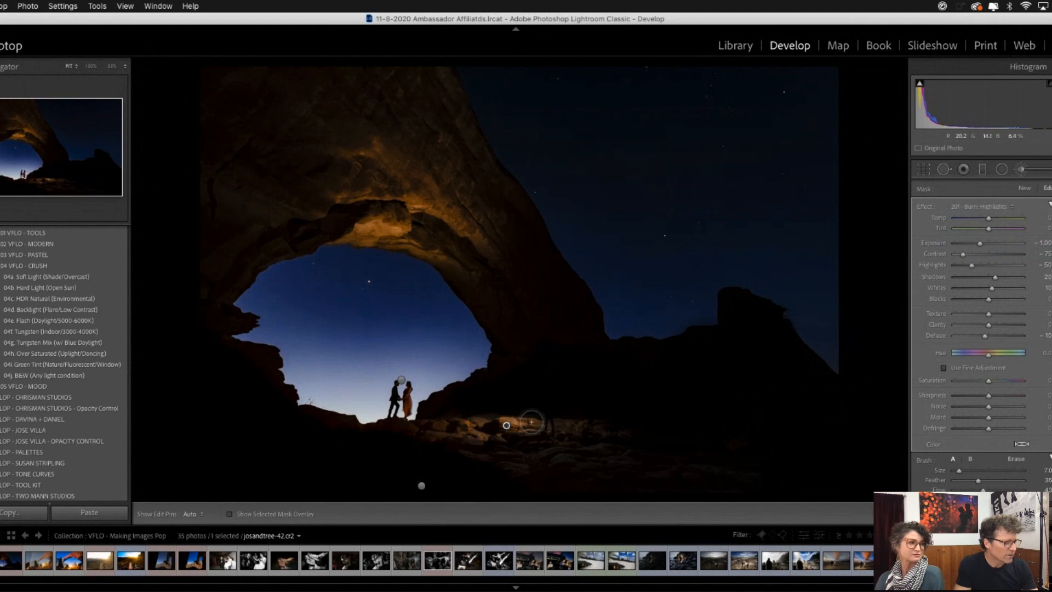
key("h")
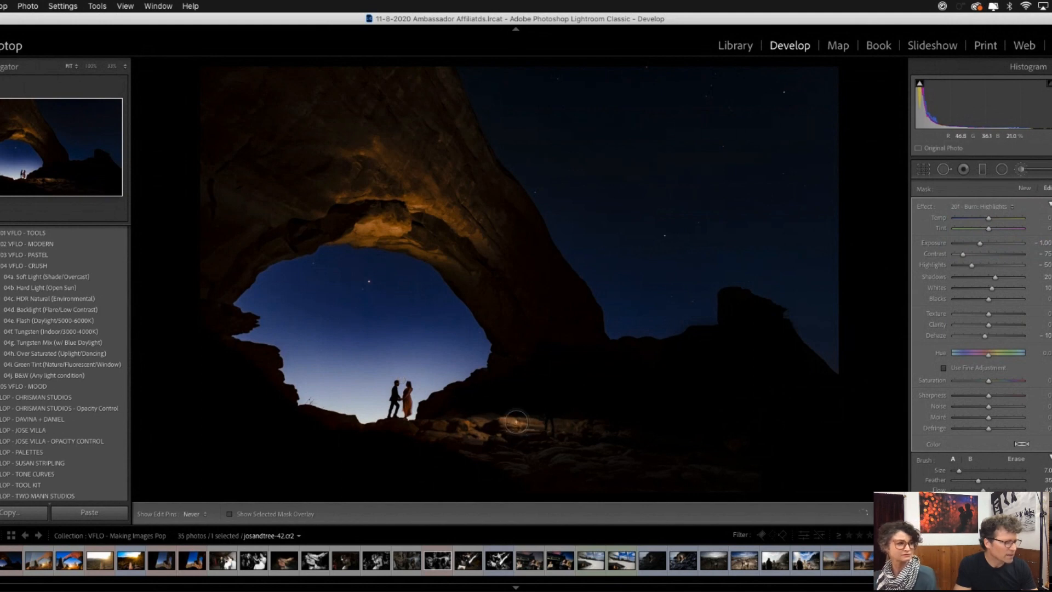
key("h")
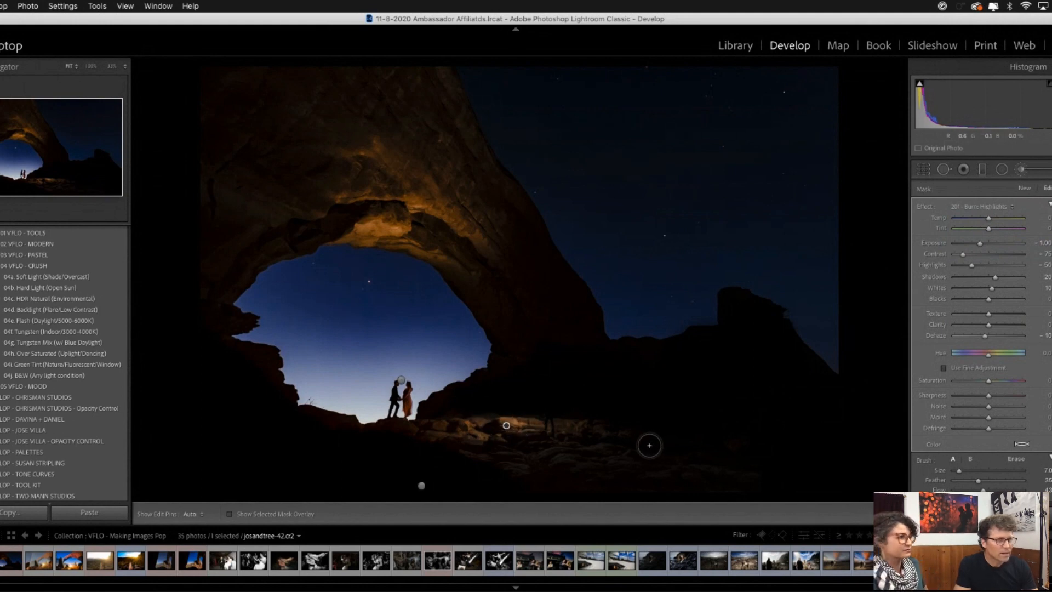
- Brush the 20b - Dodge: Highlights effect over the foreground rocks below the arch, using brush size 13
left_click(988, 207)
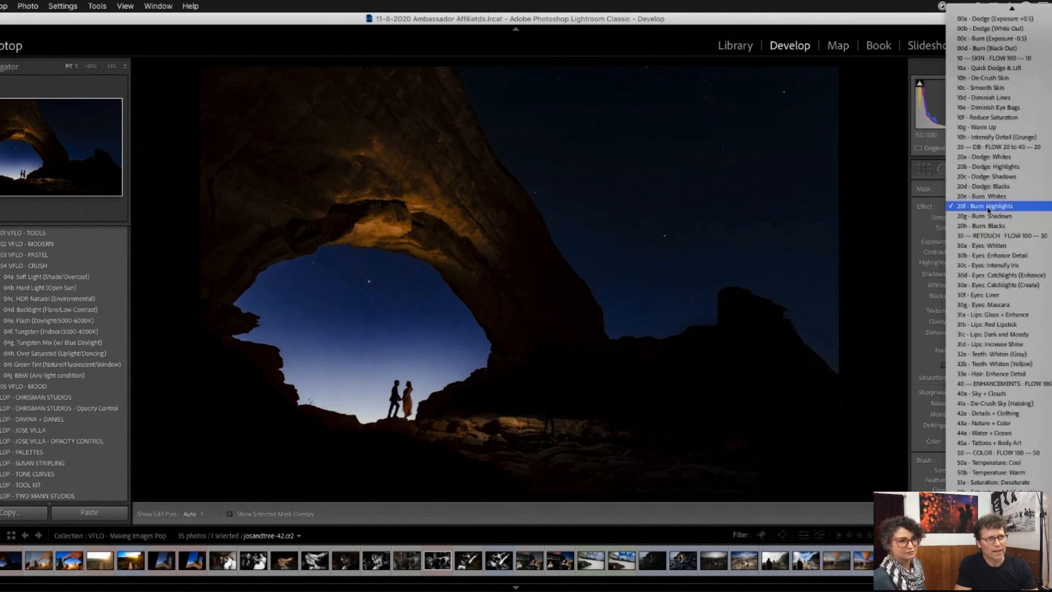
left_click(1001, 177)
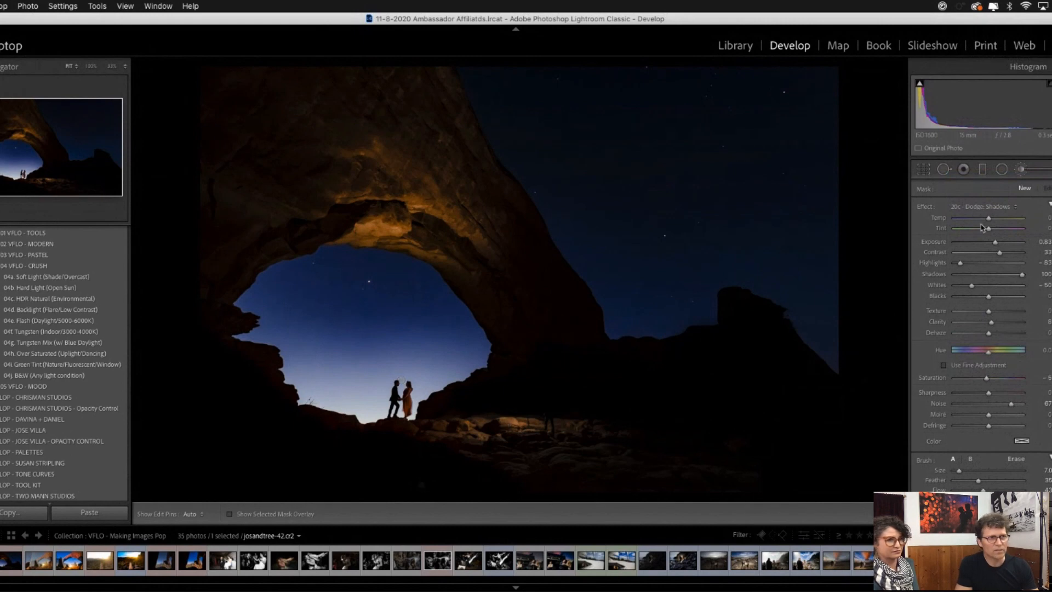
left_click(990, 207)
left_click(997, 197)
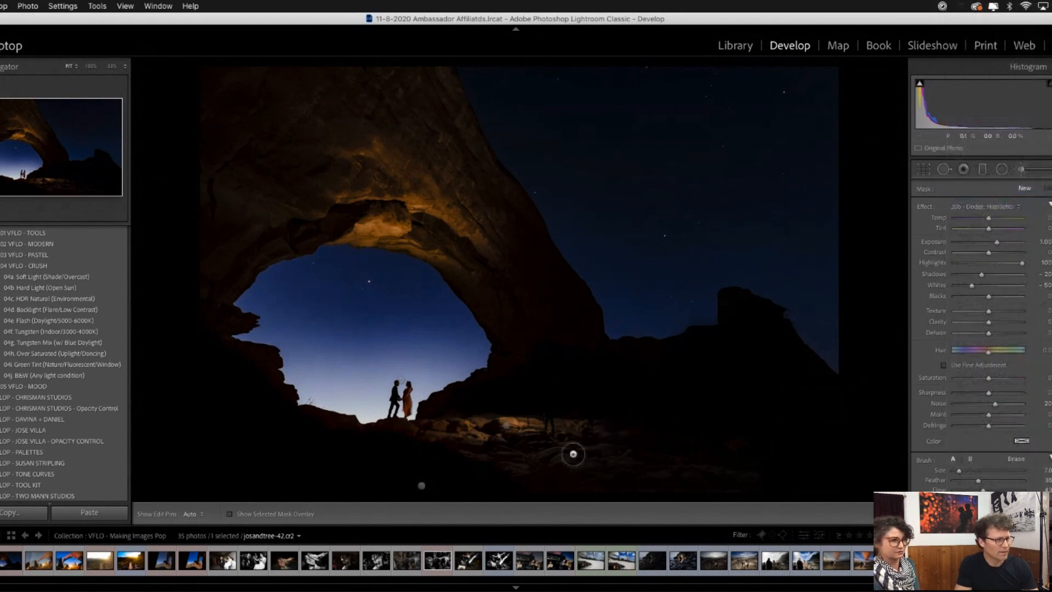
scroll(568, 455, "up", 6)
mouse_move(552, 454)
left_mouse_down()
mouse_move(611, 453)
mouse_move(595, 440)
mouse_move(613, 437)
mouse_move(487, 433)
mouse_move(729, 463)
mouse_move(633, 459)
left_mouse_up()
- Toggle the edit pins and leave them set to Never so the brushed rocks can be judged
key("h")
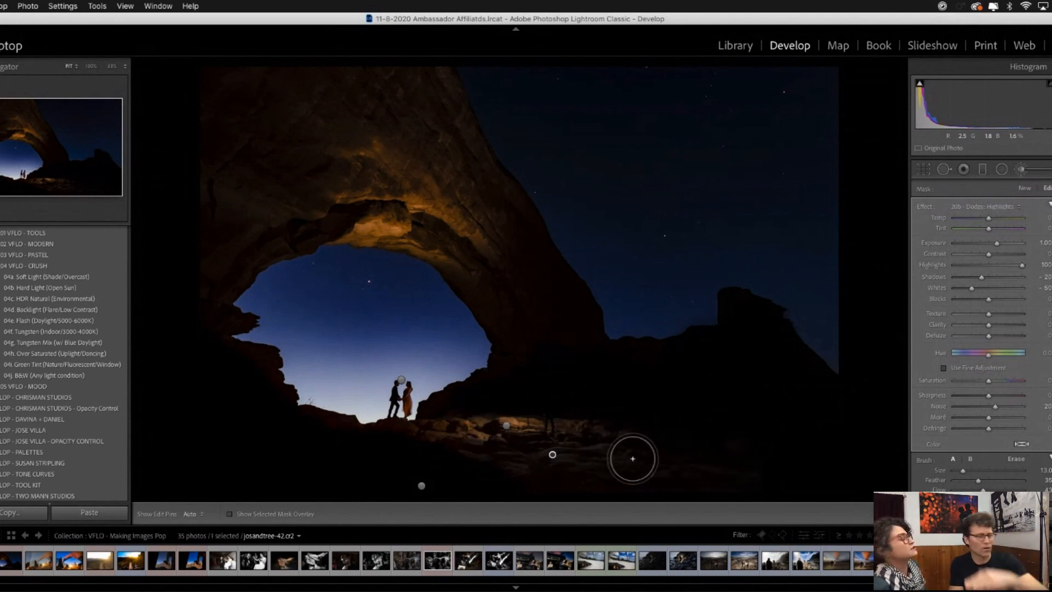
key("h")
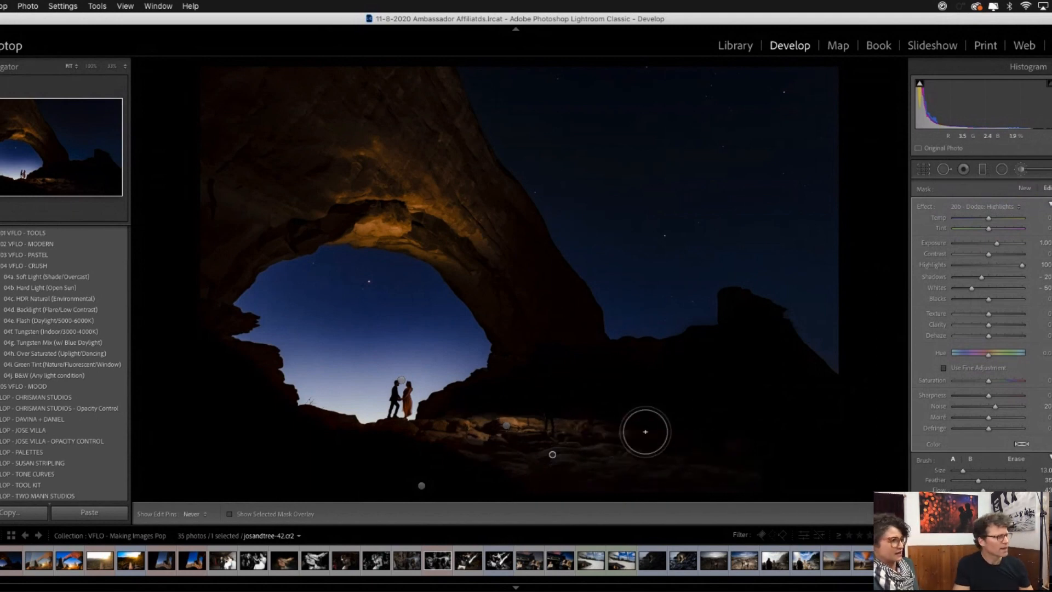
key("h")
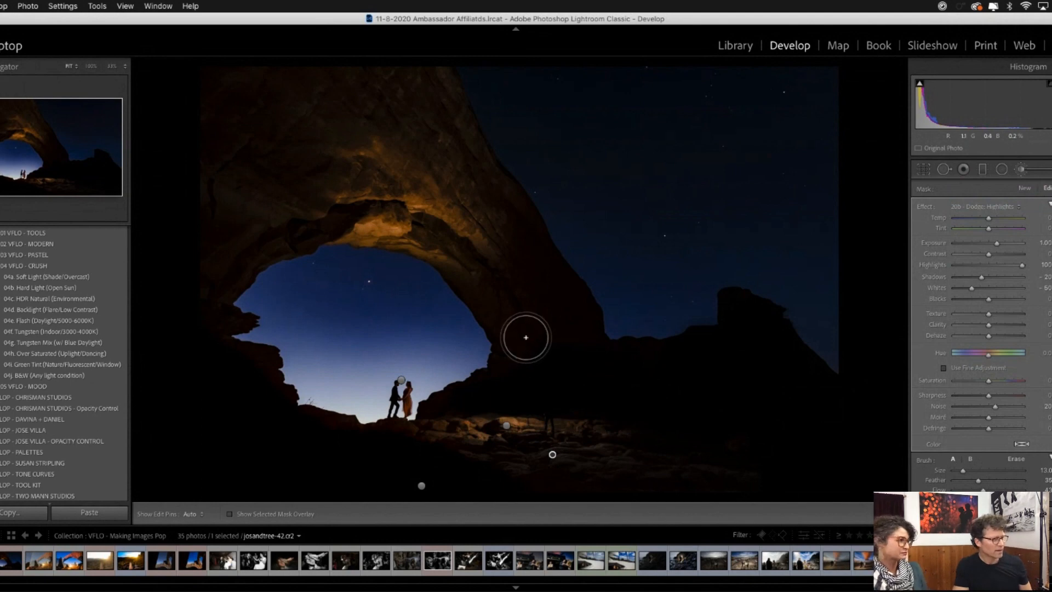
key("h")
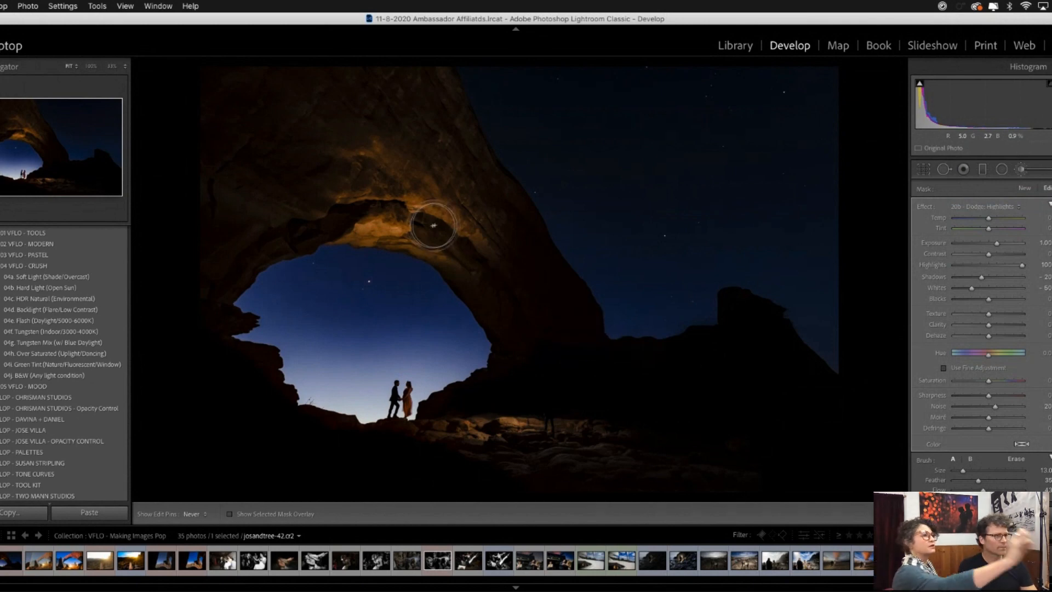
left_click_drag(667, 24, 662, 23)
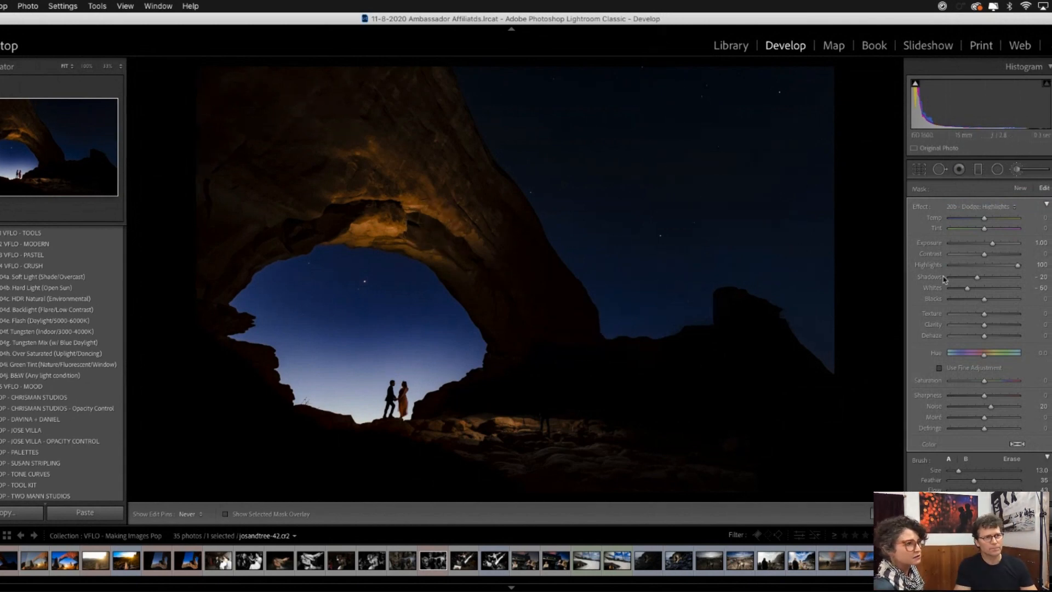
- Paint the sky beside the arch with a new 20b - Dodge: Highlights brush, enlarged to size 33, and set its Temp to -36
left_click(1013, 207)
scroll(1011, 209, "up", 2)
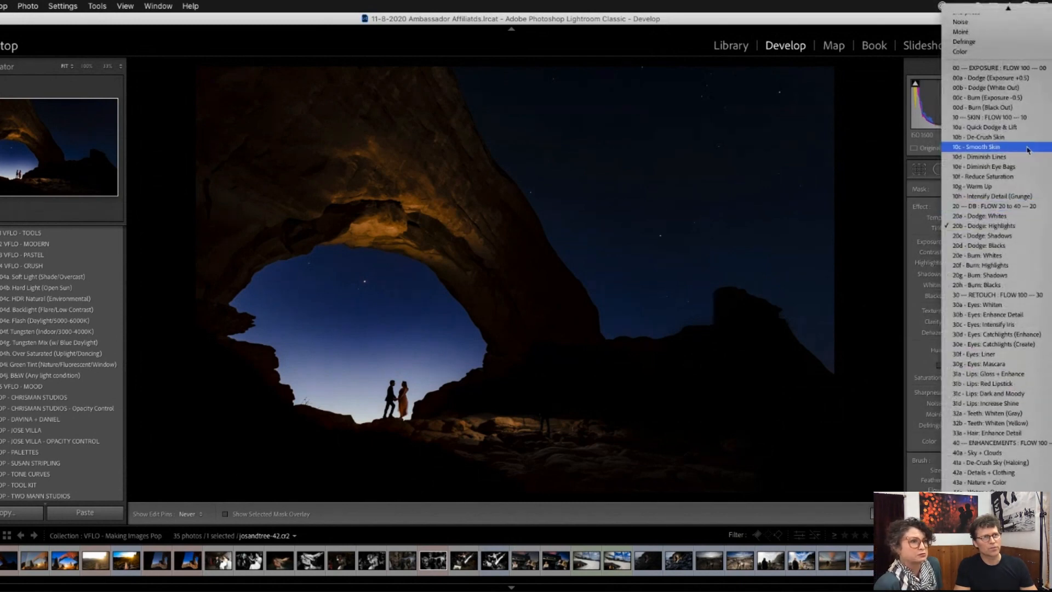
left_click(1016, 229)
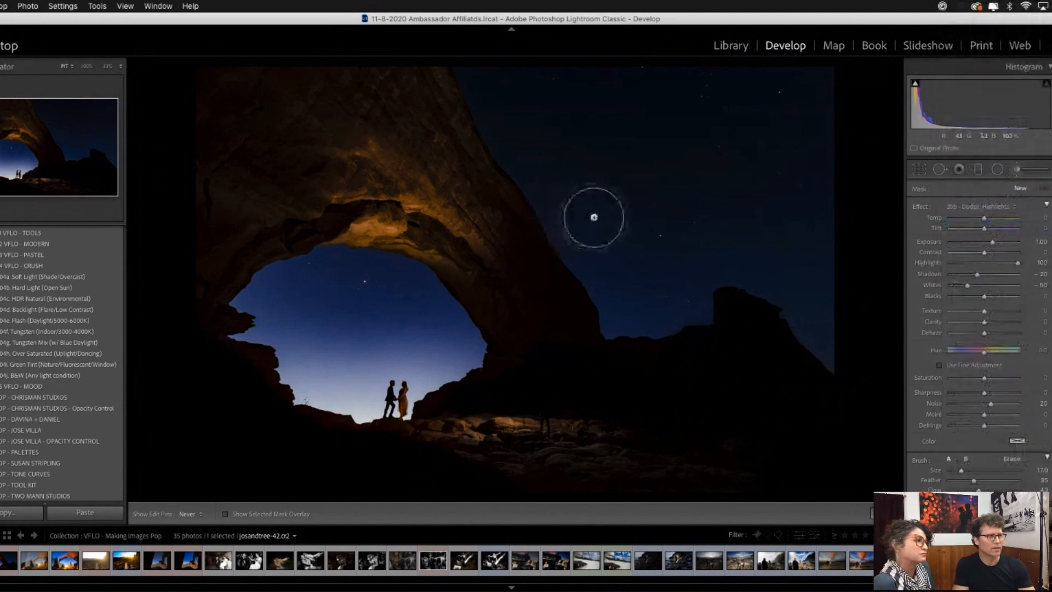
scroll(713, 277, "up", 12)
left_click_drag(686, 293, 676, 252)
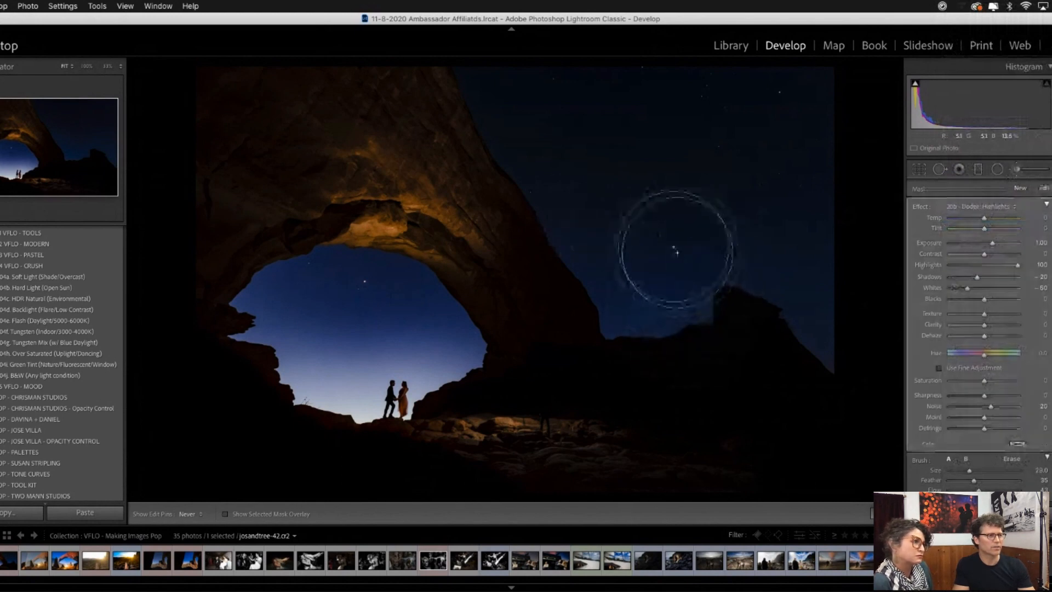
scroll(651, 223, "up", 4)
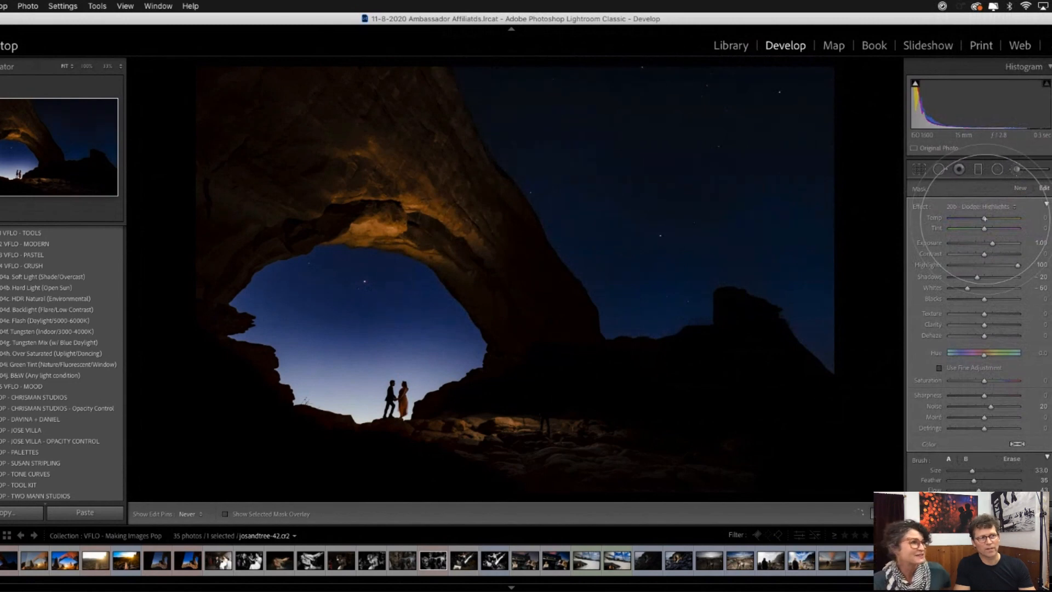
left_click_drag(984, 218, 971, 219)
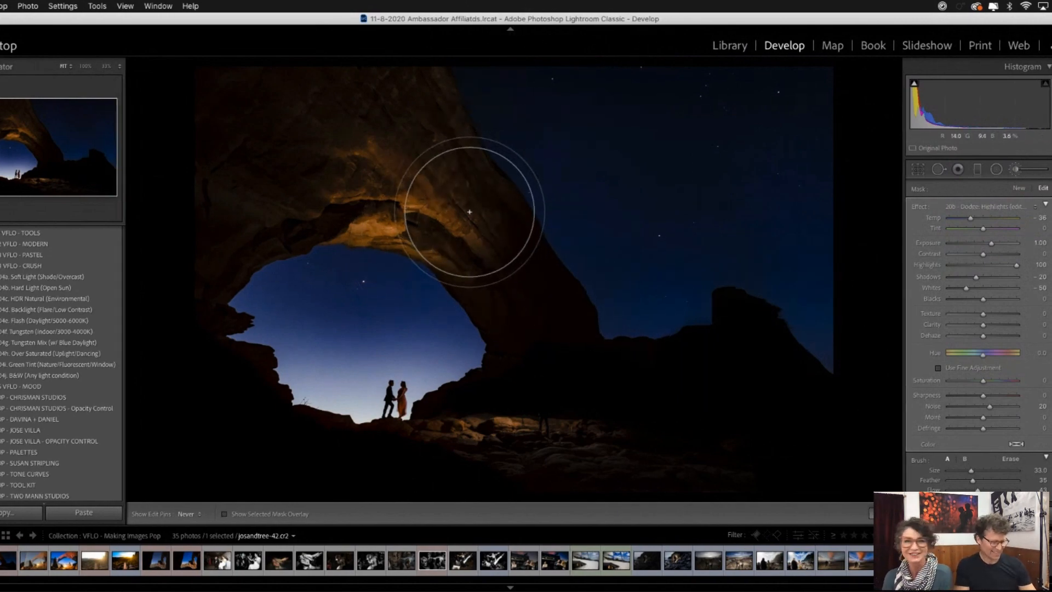
- View the edited night arch photo full size in the Library and compare it with its virtual copy, Copy 1
key("g")
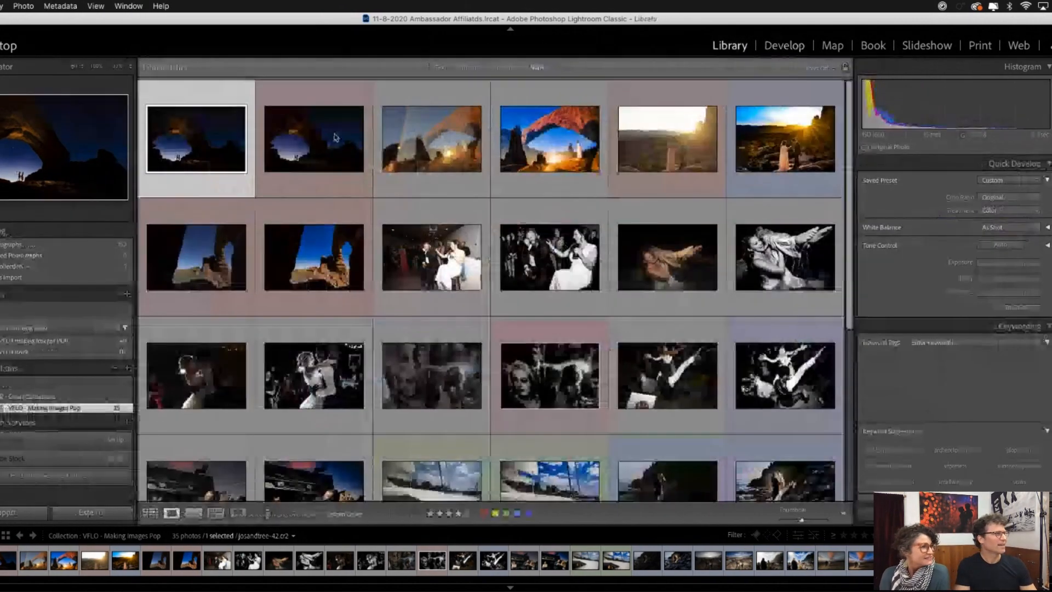
double_click(222, 139)
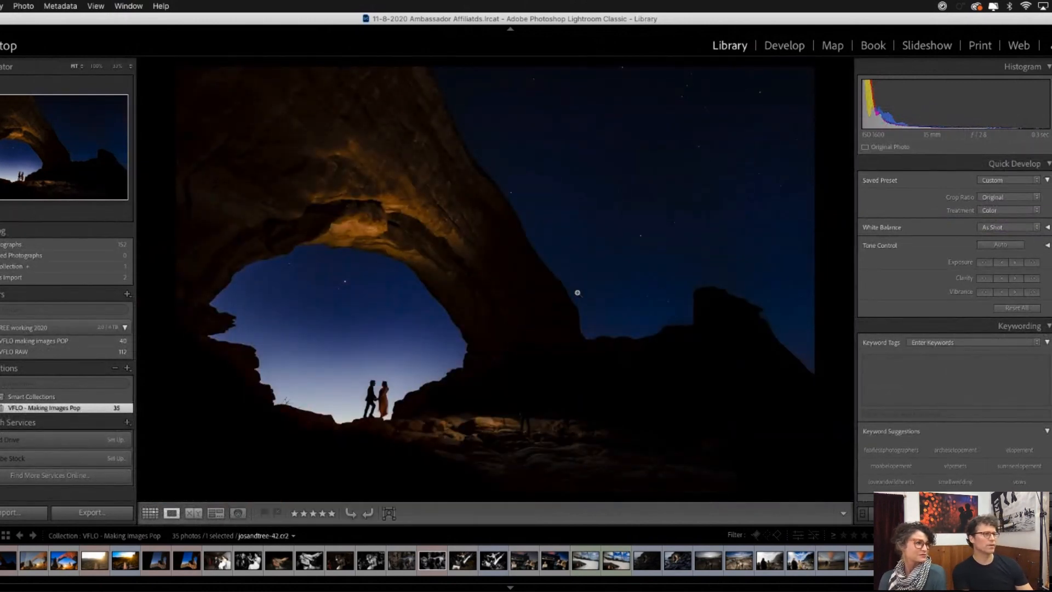
key("super+apostrophe")
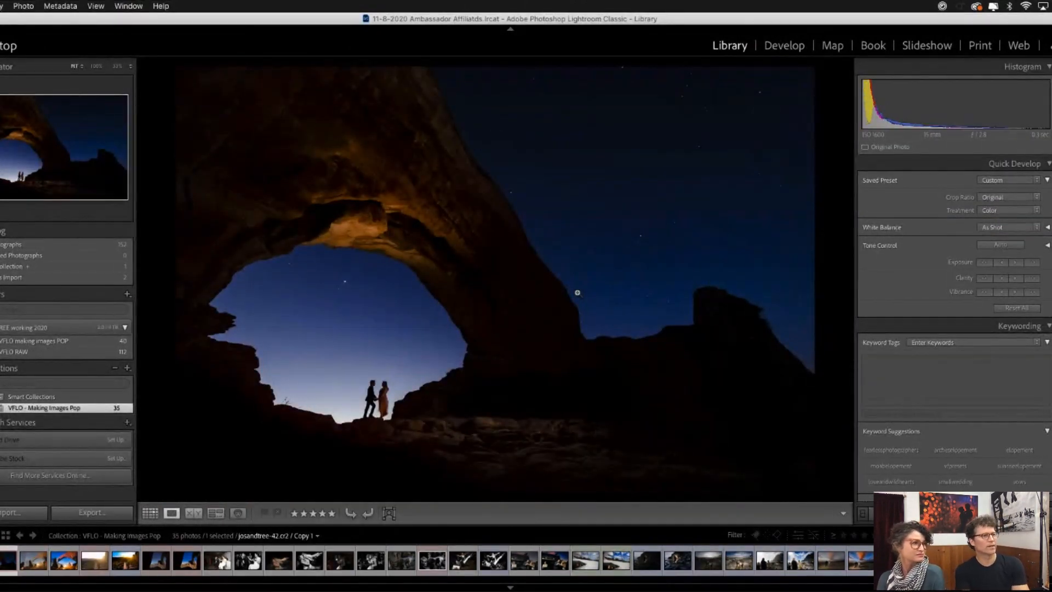
key("Left")
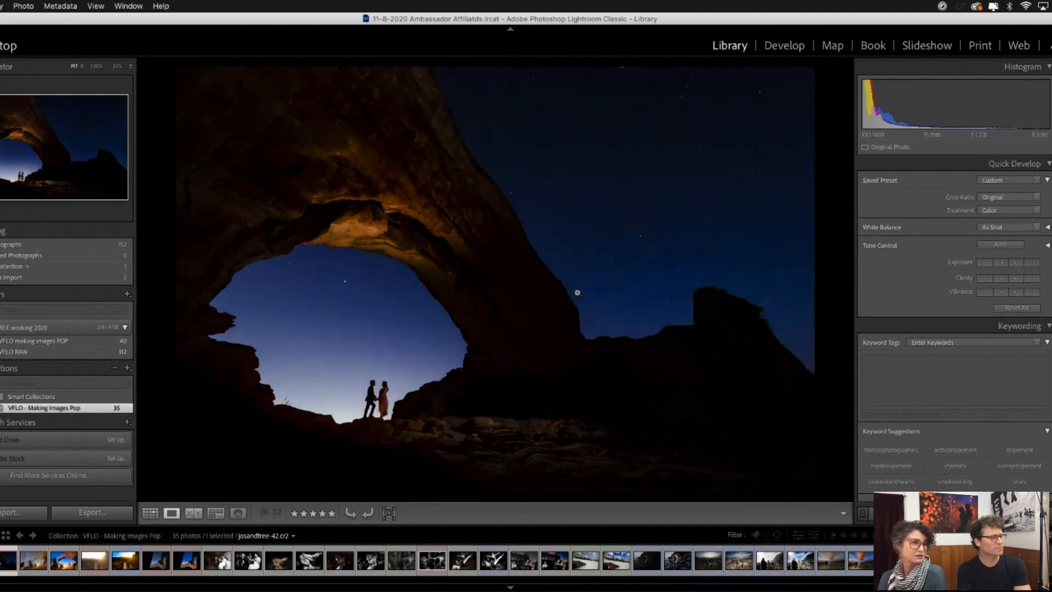
key("Right")
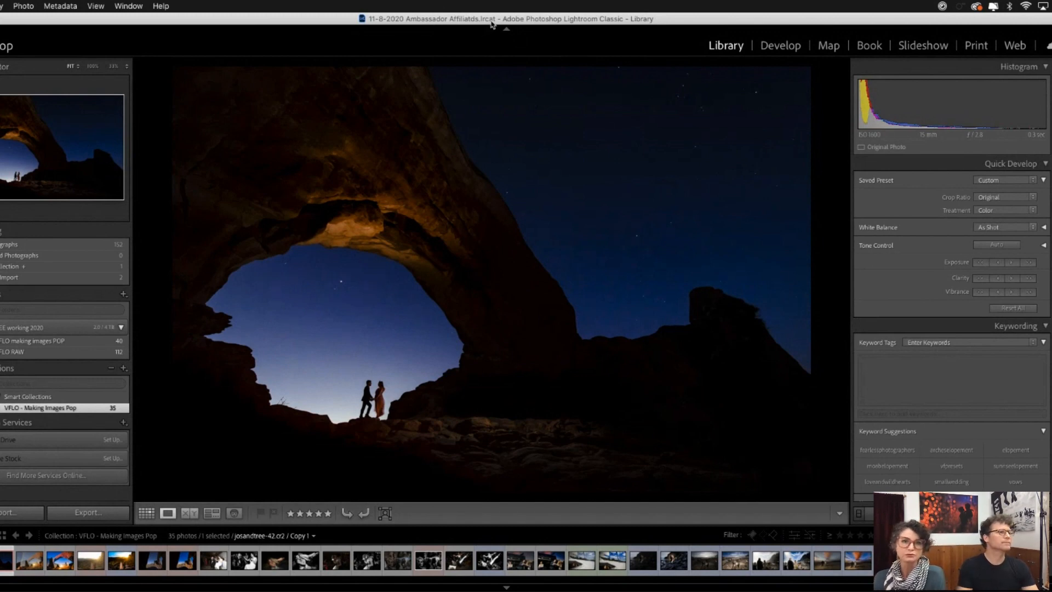
- Compare the night arch photo and its copy with the neighbouring sunset shot in the grid, and view the new edit full size
key("g")
left_click(192, 140)
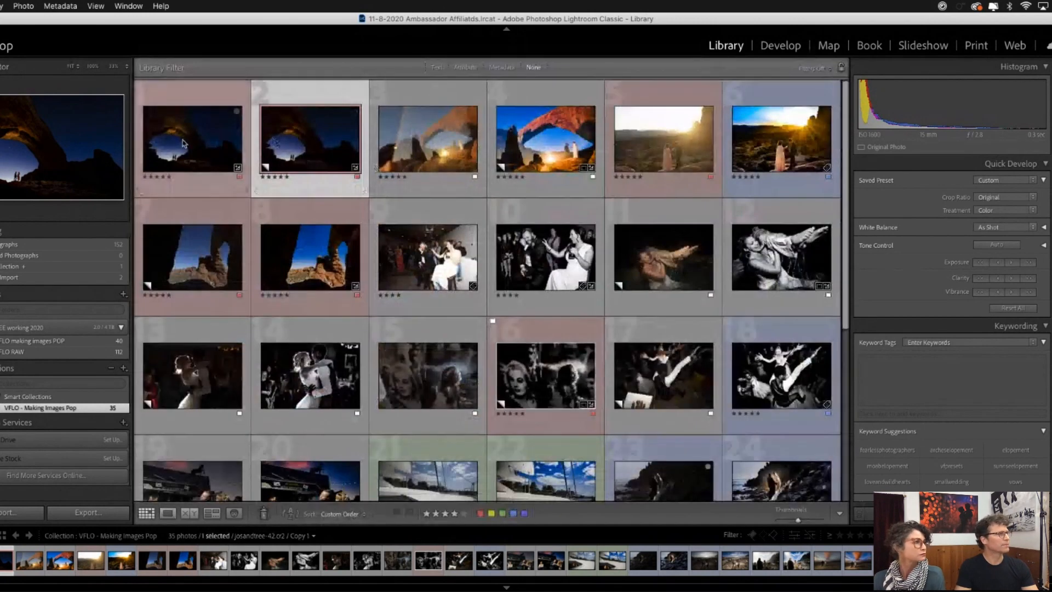
left_click(300, 138)
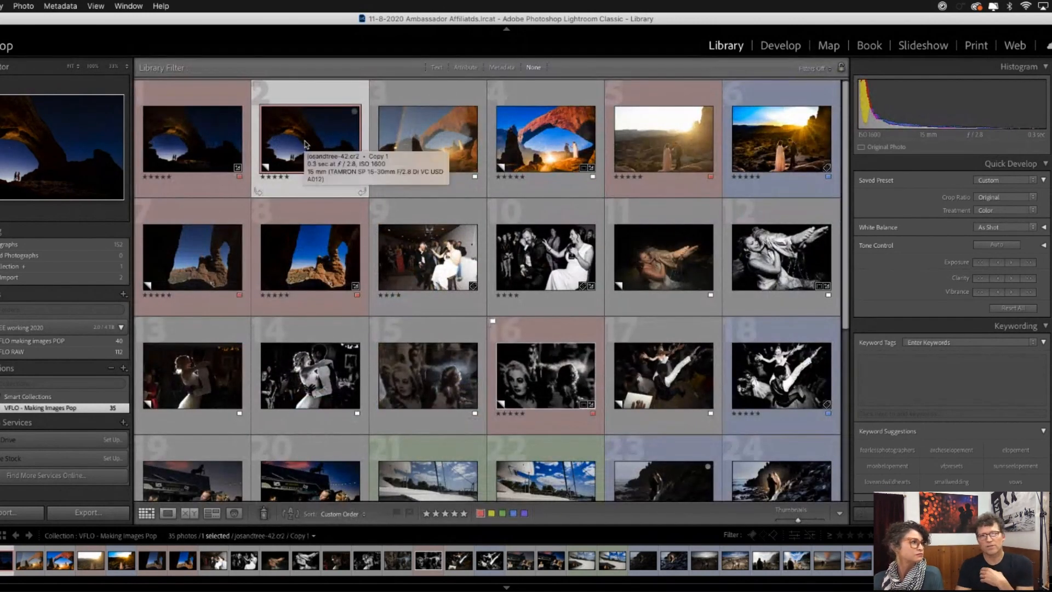
left_click(204, 141)
left_click(296, 143)
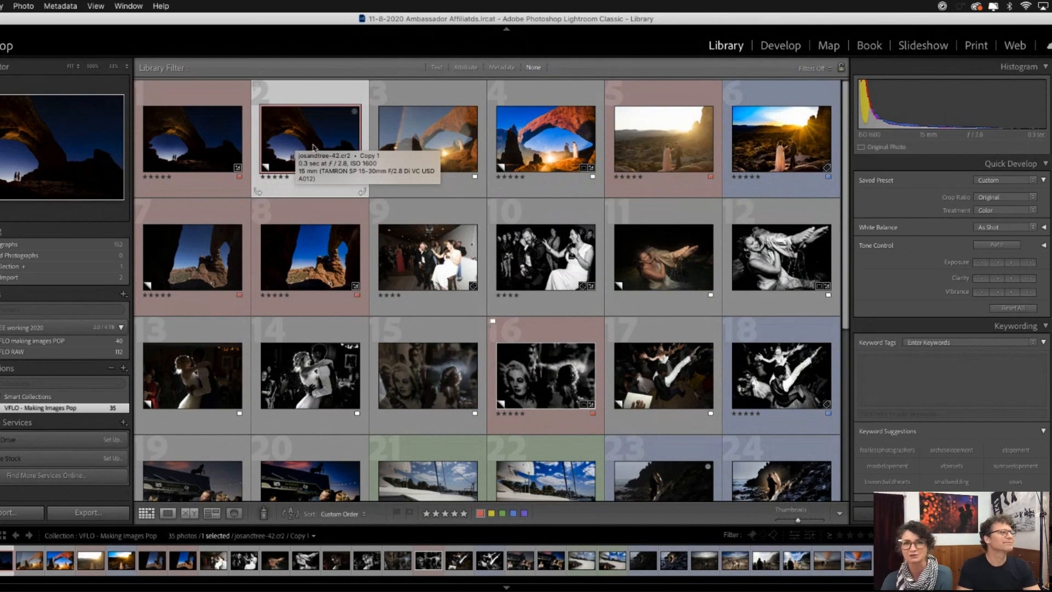
left_click(439, 133)
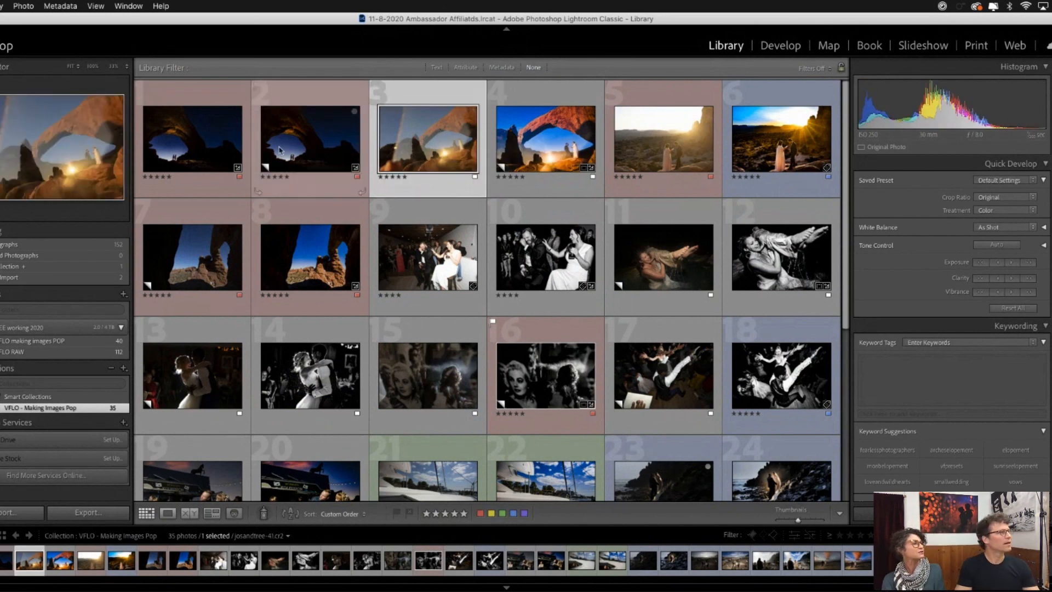
double_click(201, 140)
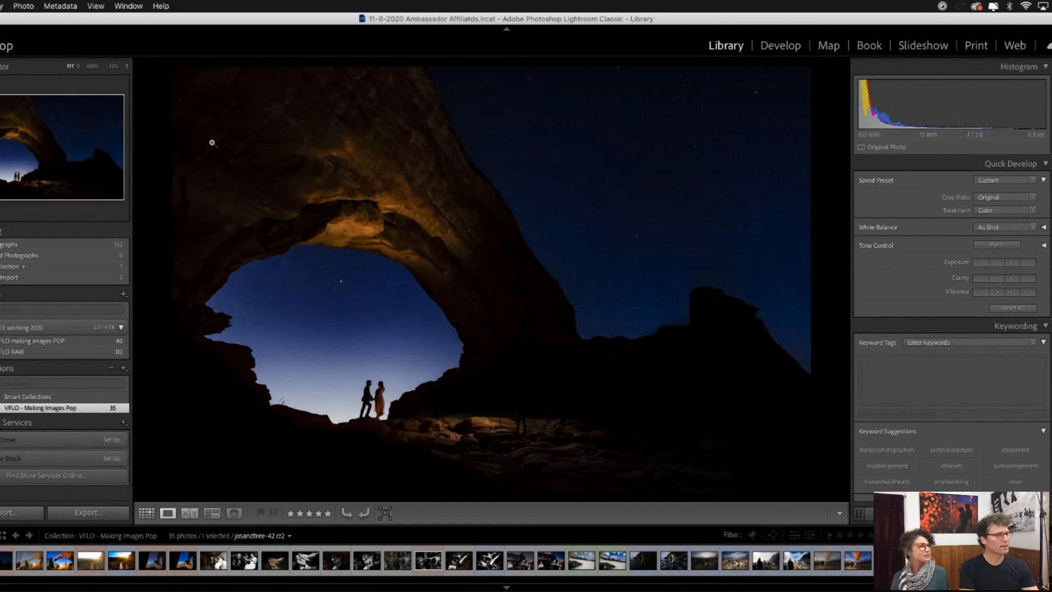
key("g")
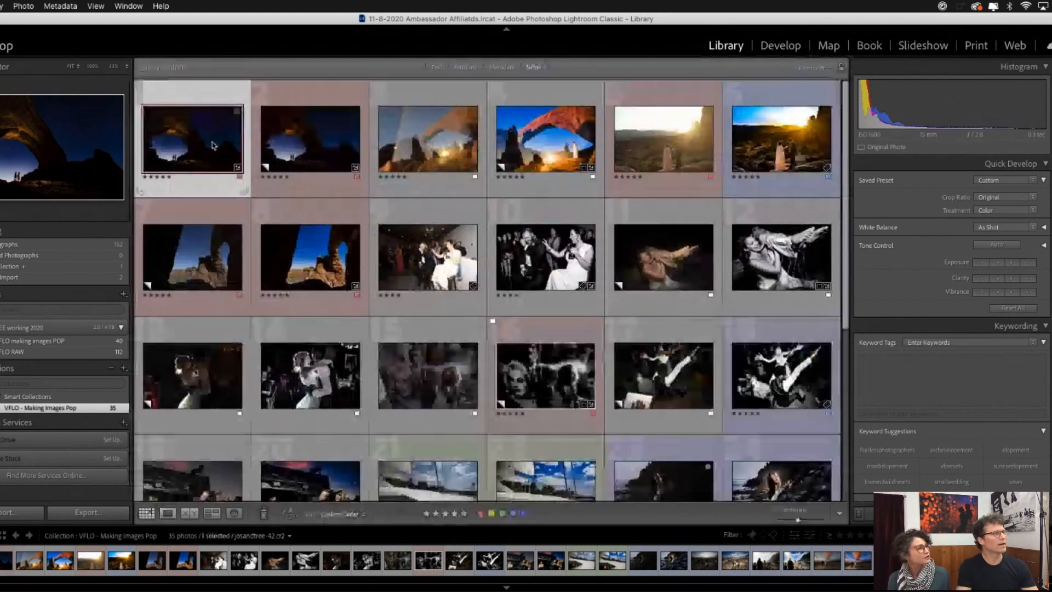
- View the sunset arch pair full size and take the unedited josandtree-41.cr2 into the Develop module
left_click(557, 145)
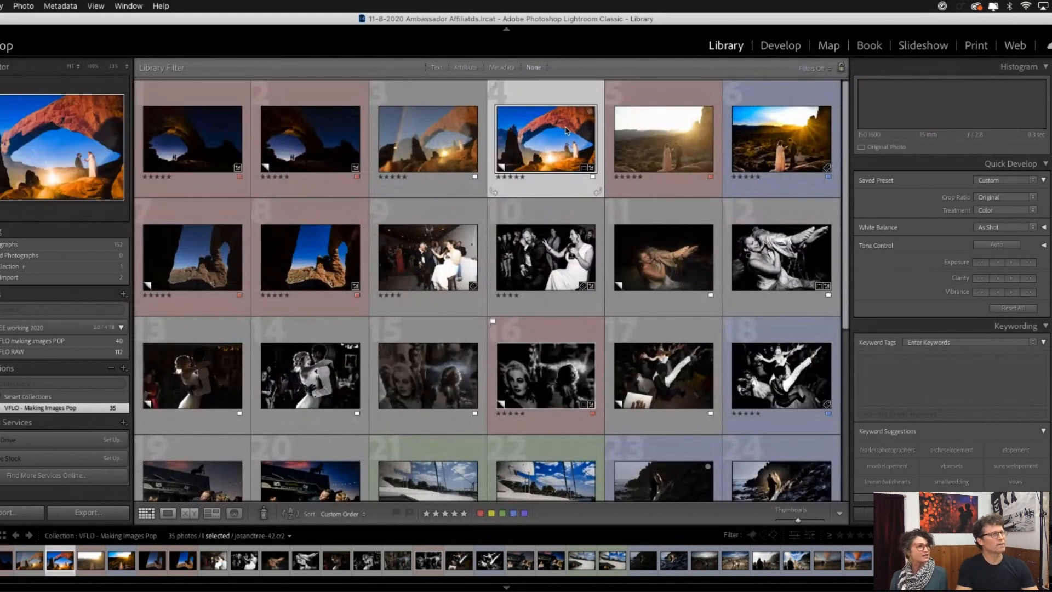
double_click(527, 145)
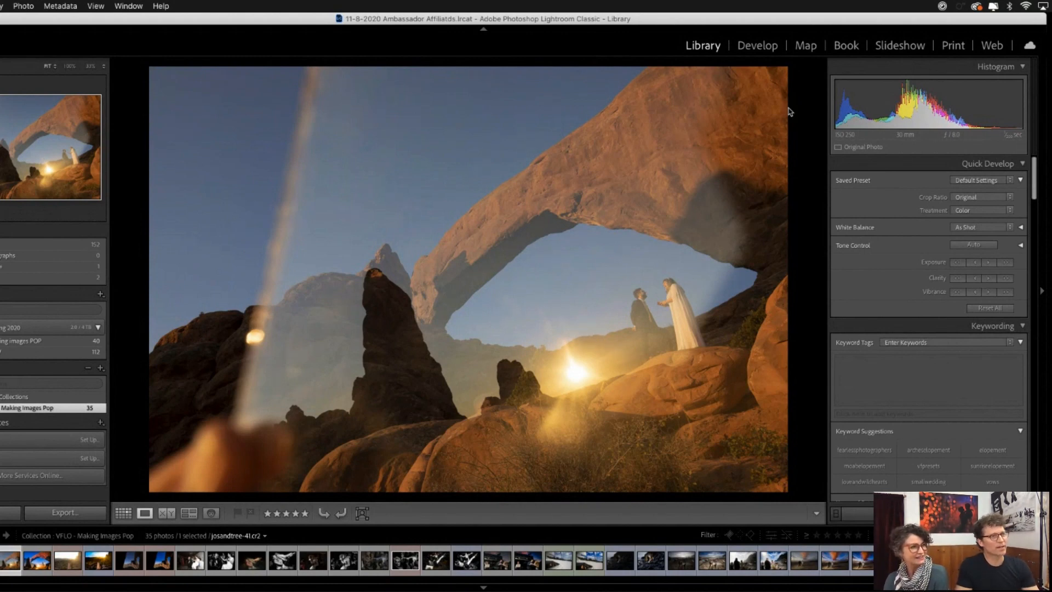
left_click(757, 48)
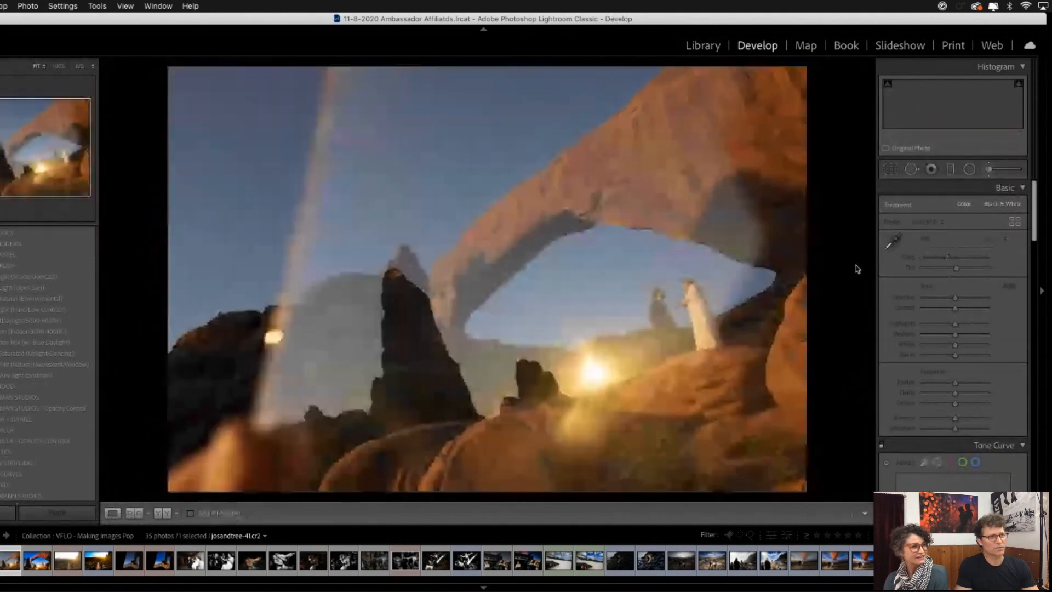
- Crop out the hand and the reflection edge at the original aspect ratio, rotate the photo by 5.02 degrees, and reposition it within the crop
left_click(890, 171)
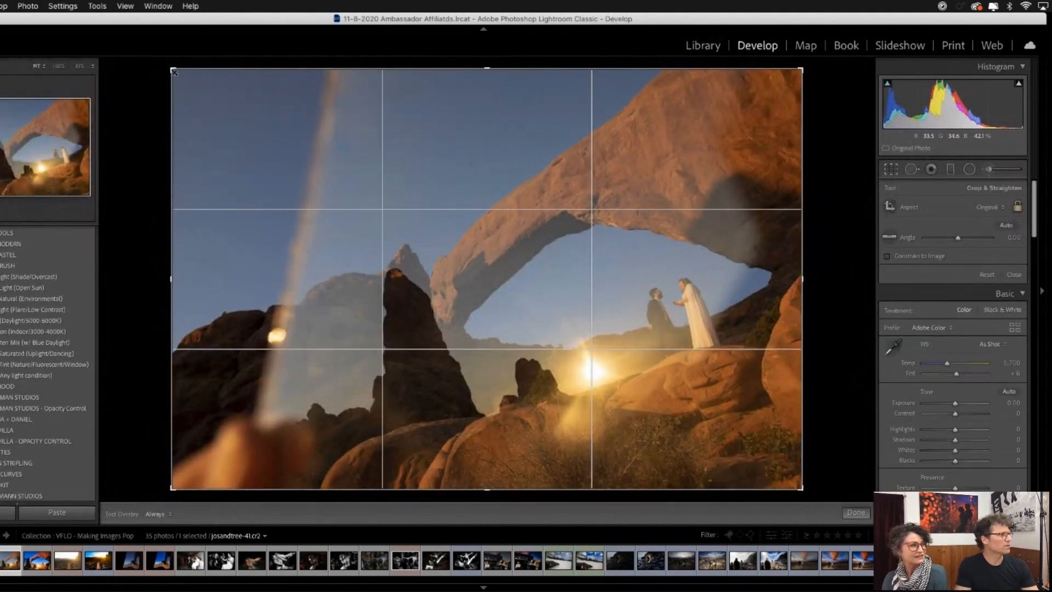
left_click_drag(174, 72, 257, 125)
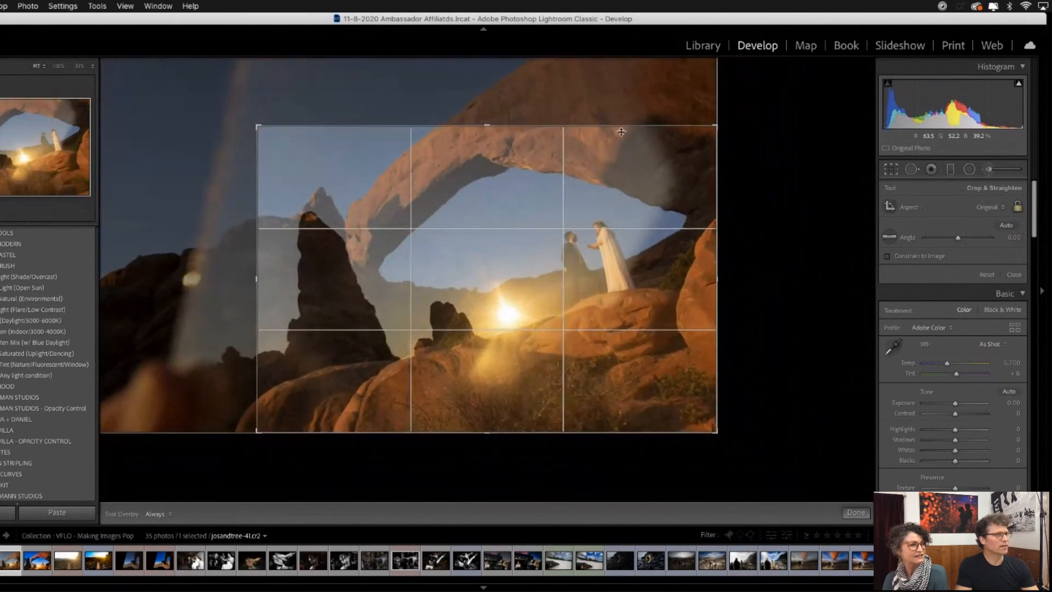
left_click_drag(734, 113, 745, 141)
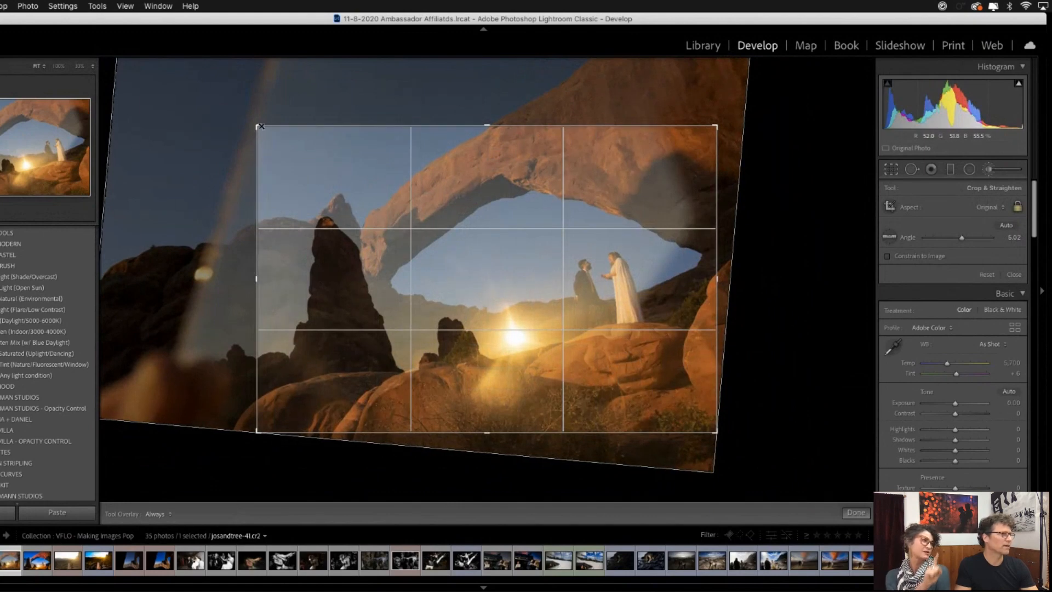
left_click_drag(493, 198, 494, 215)
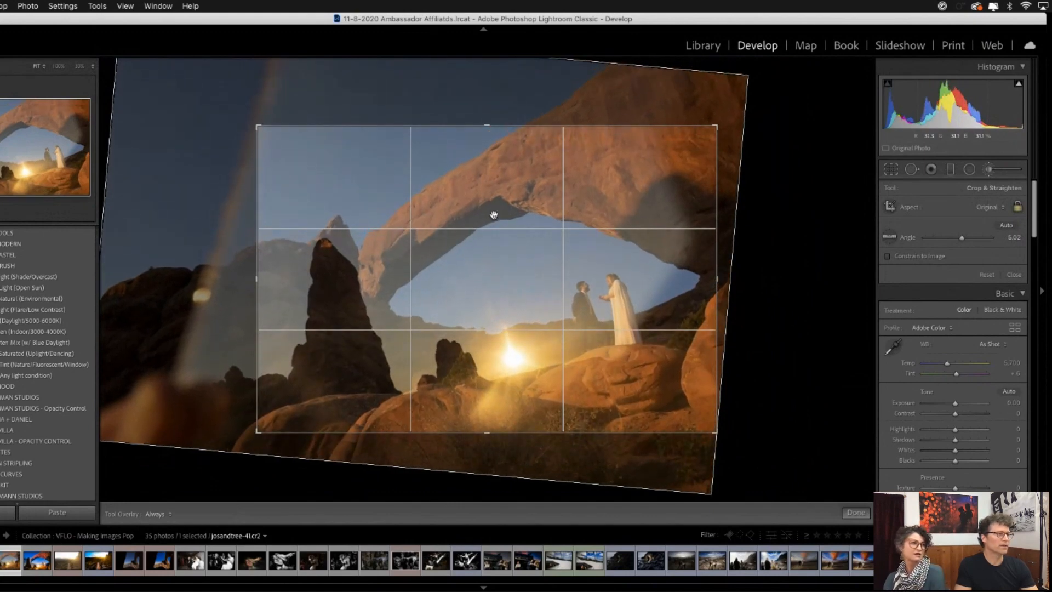
key("Return")
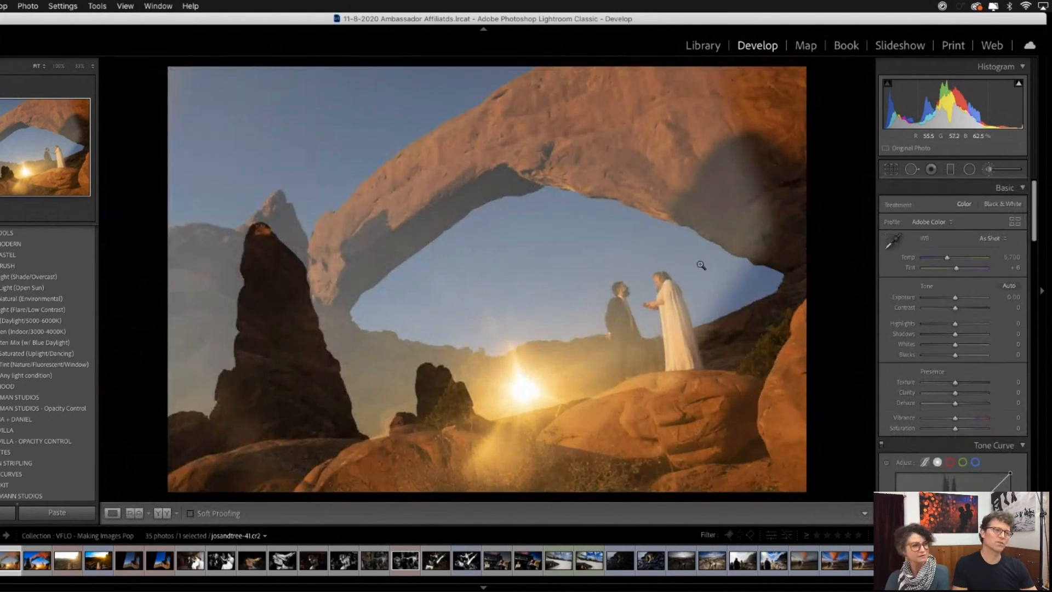
- Reopen the crop and rotate the sunset arch photo slightly further clockwise
left_click(891, 169)
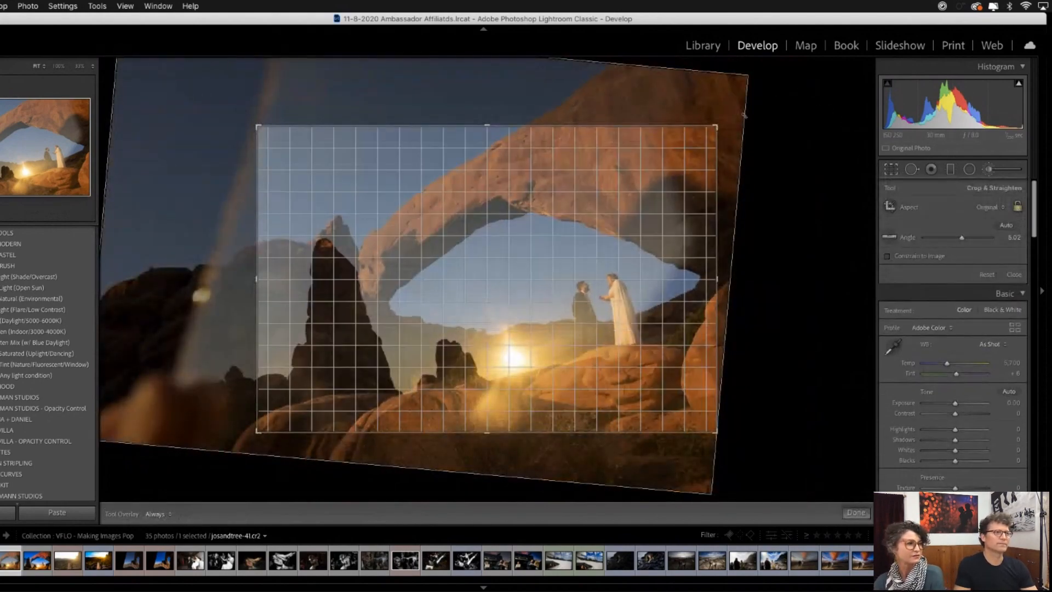
left_click_drag(744, 115, 751, 129)
key("Return")
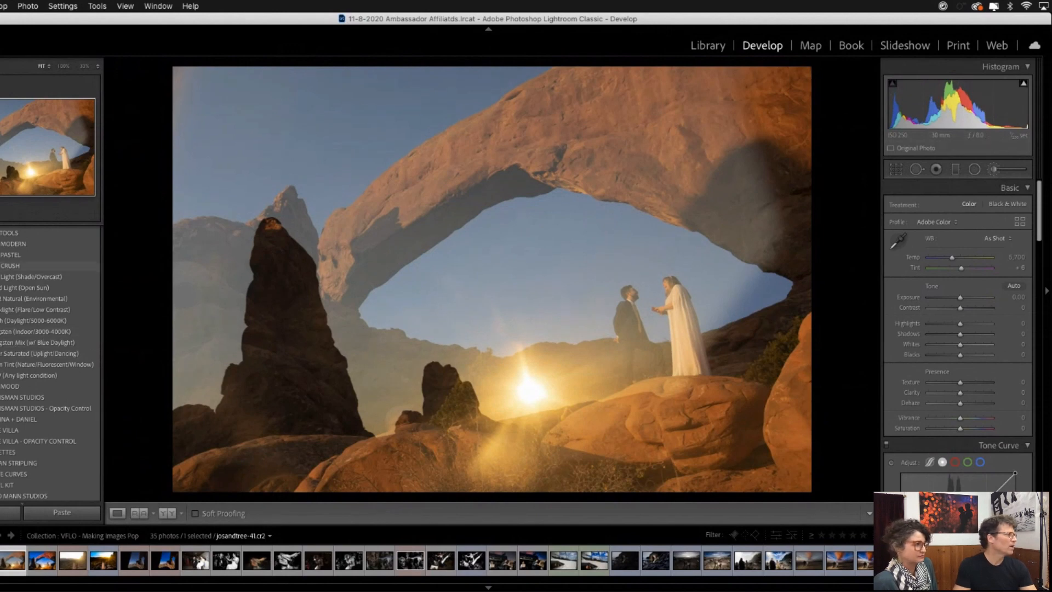
- Apply the Mann Studios preset with the DVLOP III profile and +29 contrast to the sunset arch photo
left_click(1, 266)
scroll(24, 284, "down", 1)
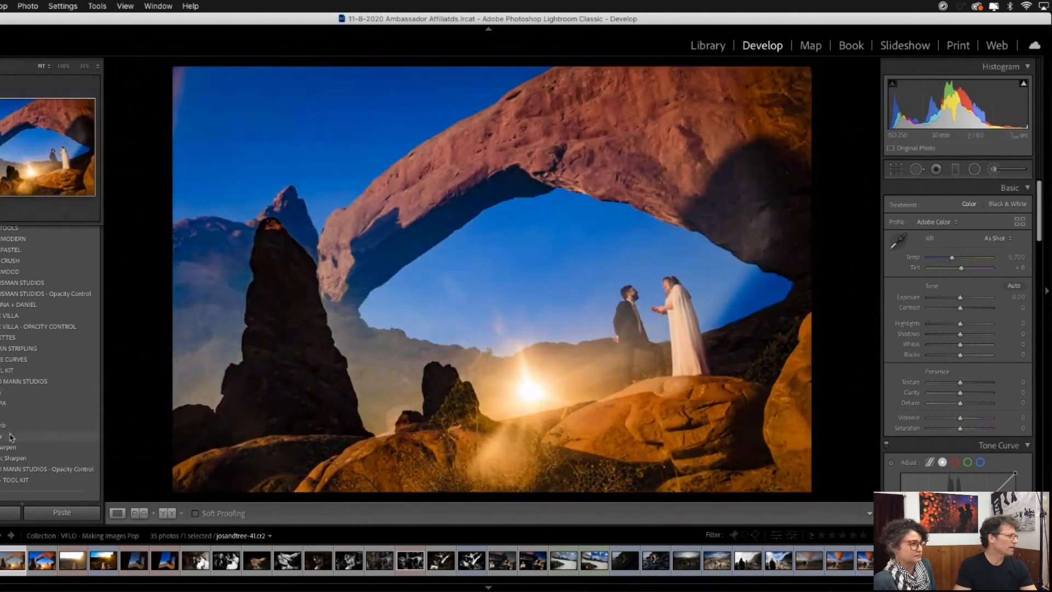
left_click(14, 435)
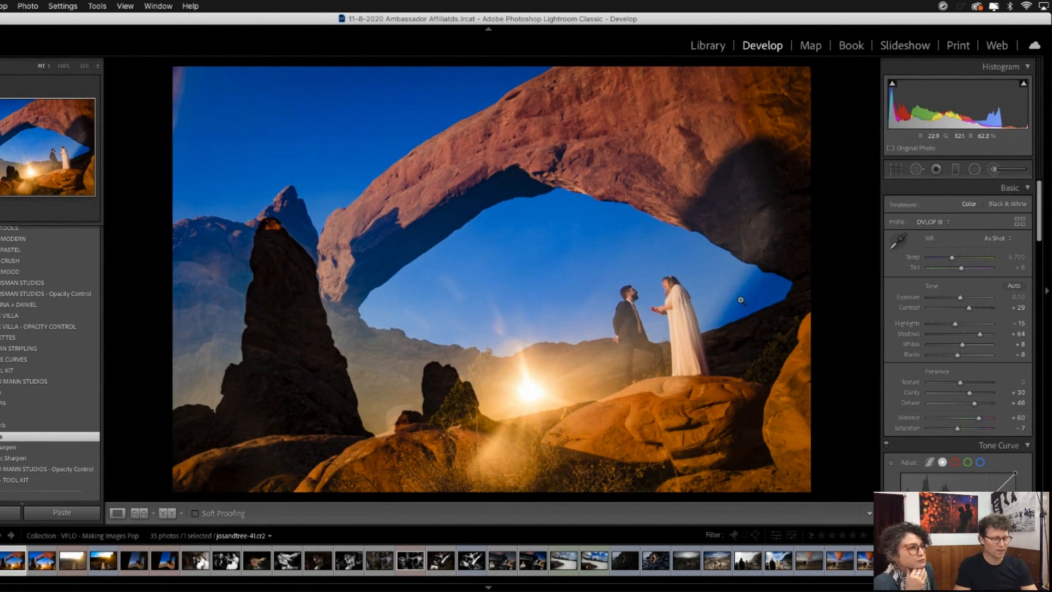
- Brighten the dark blue sky patch behind the bride with a size 21 adjustment brush using the 20c - Dodge: Shadows effect
key("k")
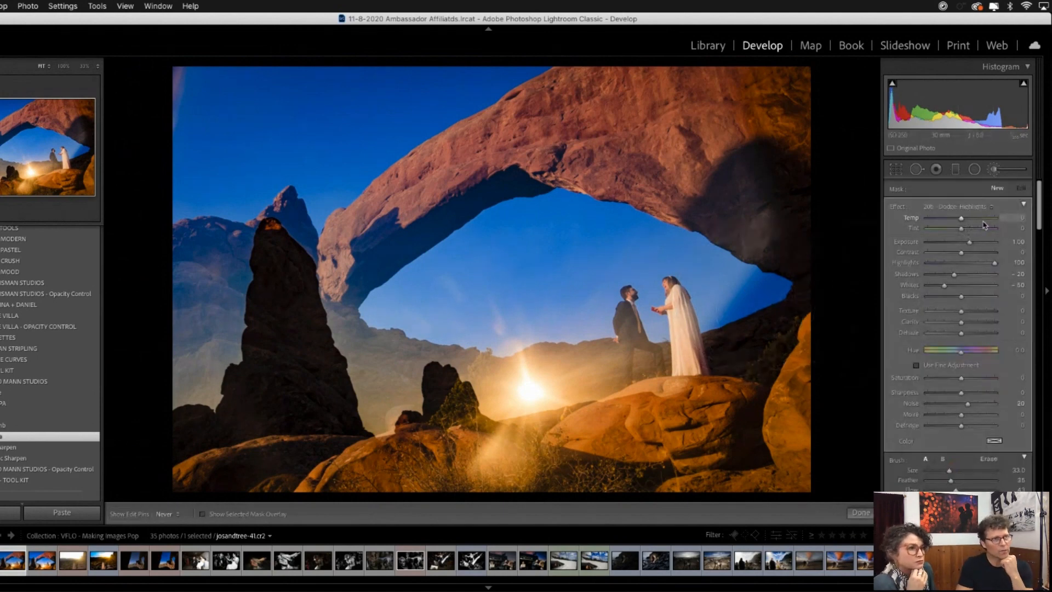
left_click(968, 207)
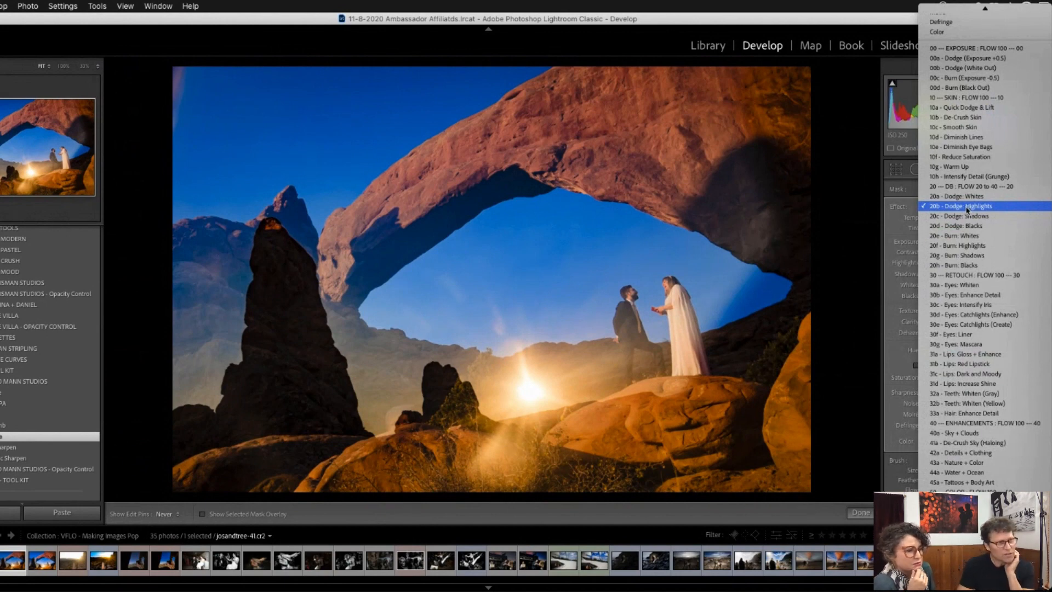
left_click(964, 216)
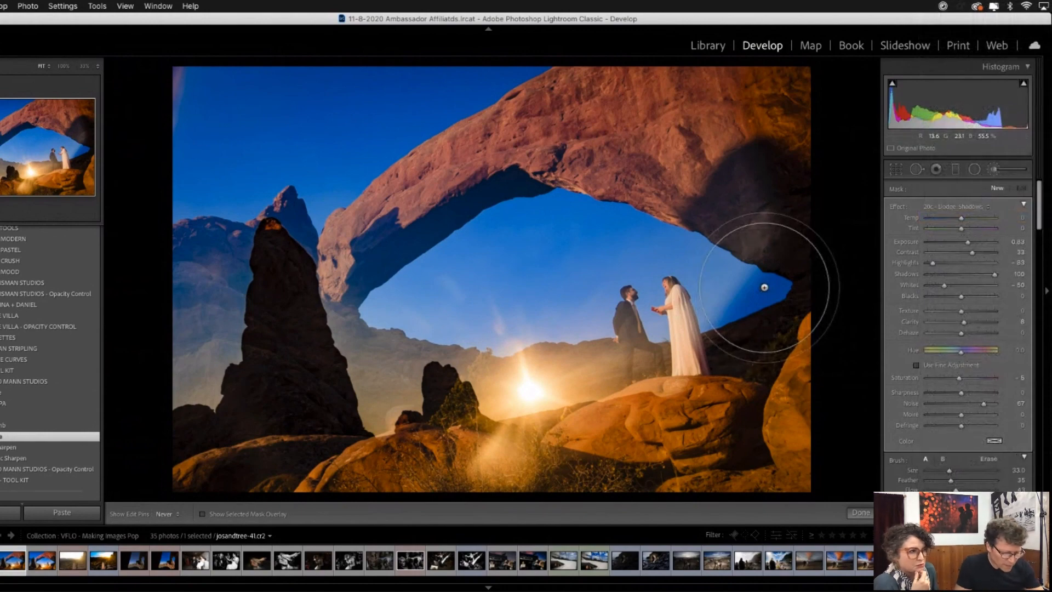
key("super+equal")
key("super+equal")
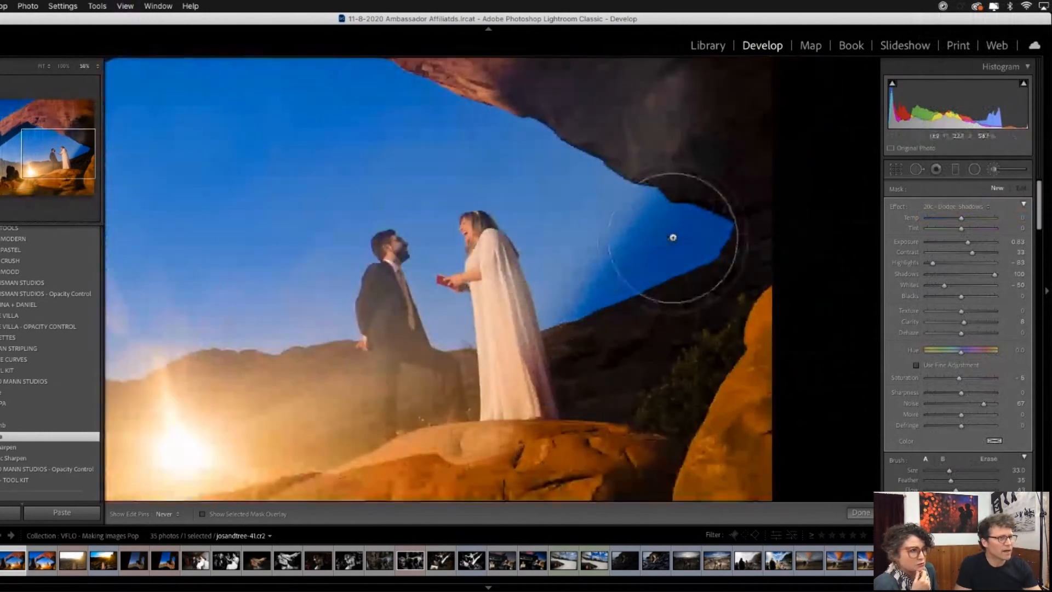
key("bracketleft")
key("bracketleft")
key("bracketleft")
key("bracketleft")
key("bracketleft")
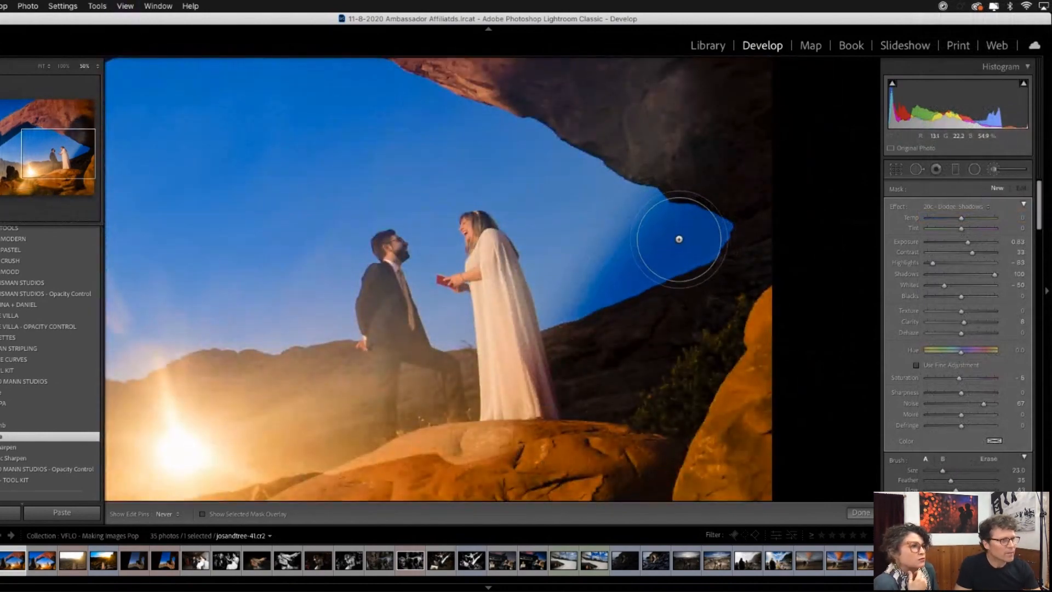
key("bracketleft")
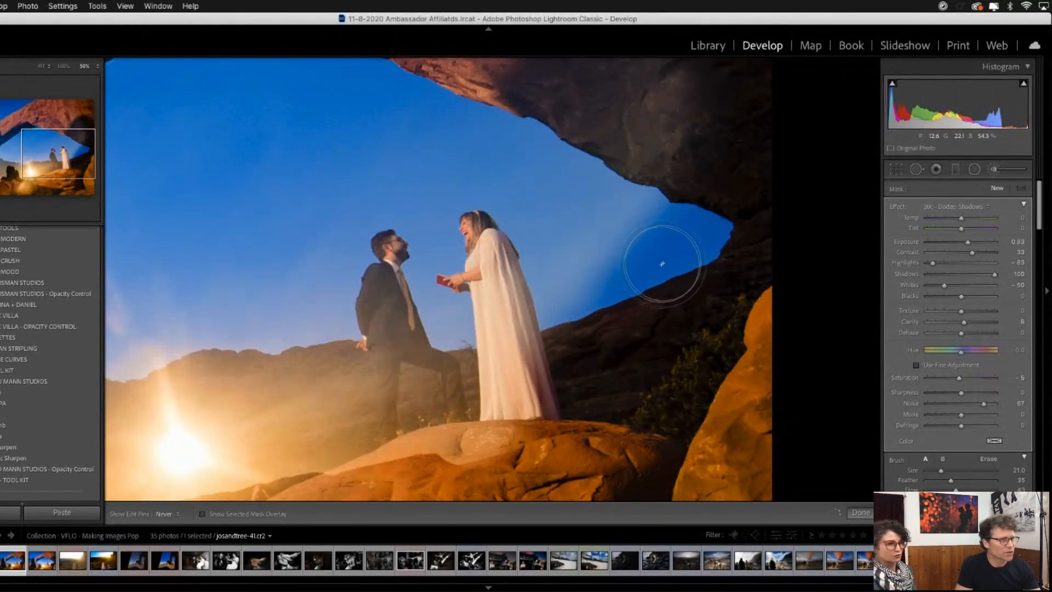
mouse_move(662, 264)
left_mouse_down()
mouse_move(590, 282)
mouse_move(654, 244)
left_mouse_up()
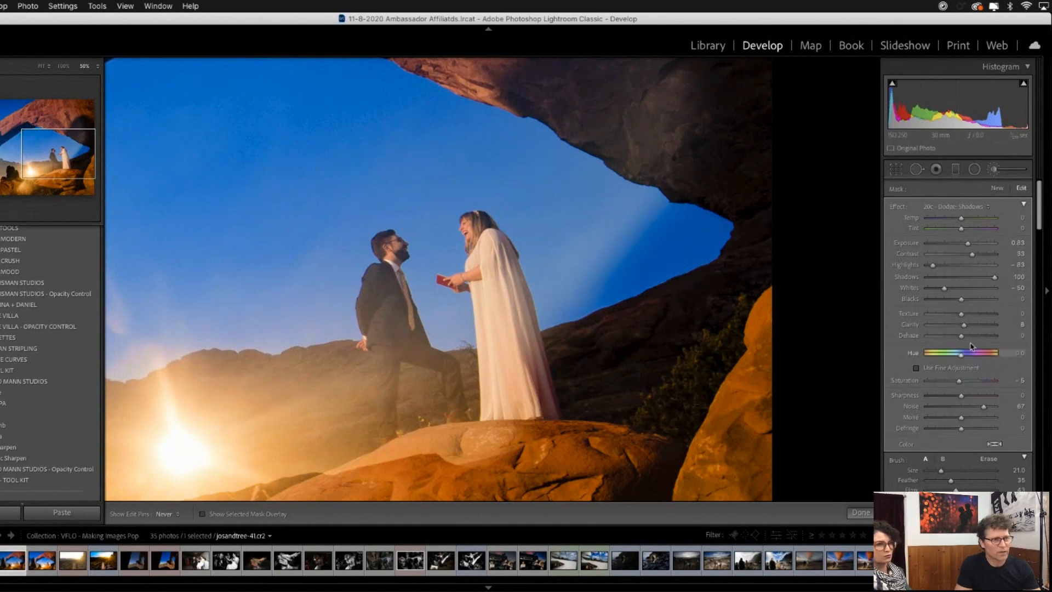
- Set the sky brush mask's Dehaze to -16 and Temp to 6
scroll(972, 345, "down", 3)
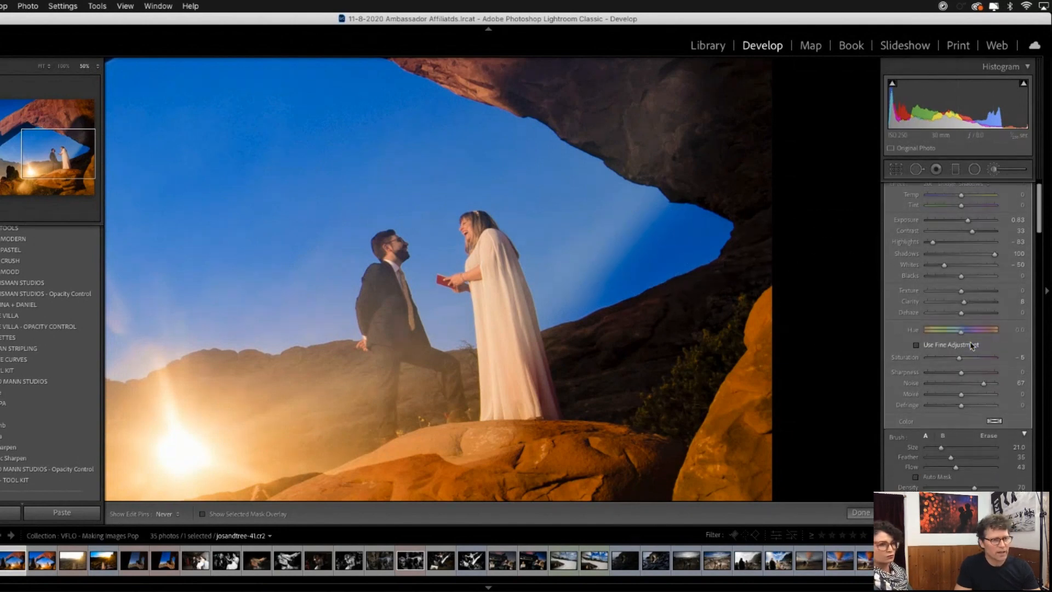
scroll(971, 345, "down", 5)
scroll(972, 344, "up", 4)
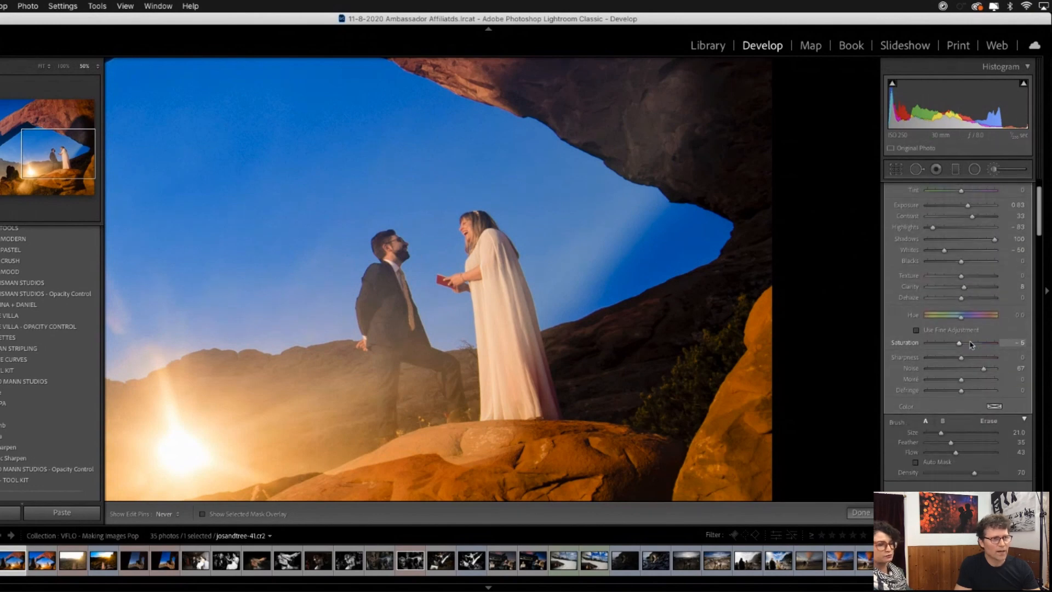
left_click_drag(963, 299, 956, 302)
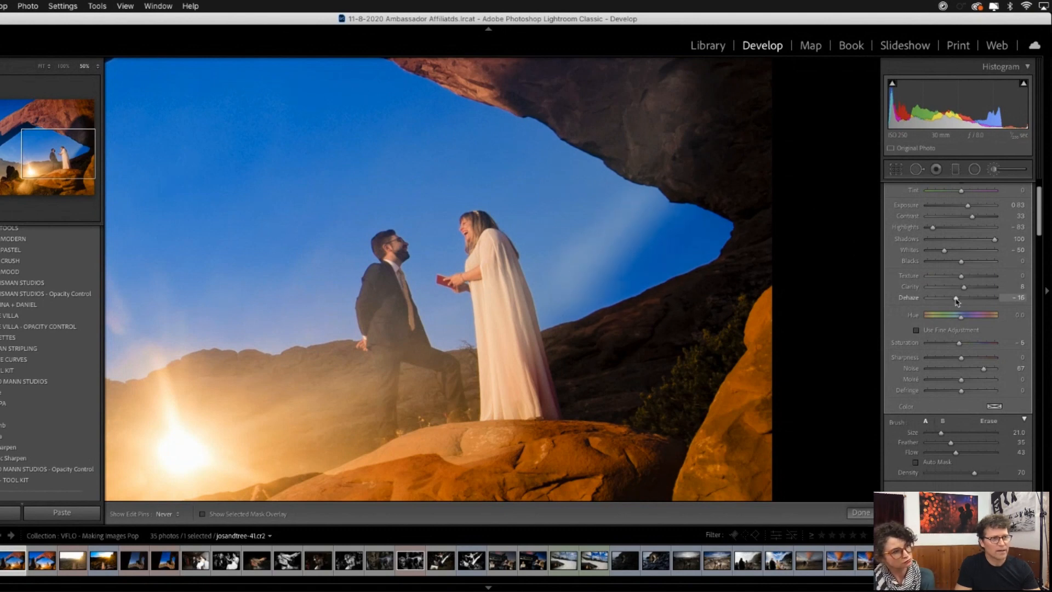
scroll(960, 206, "up", 2)
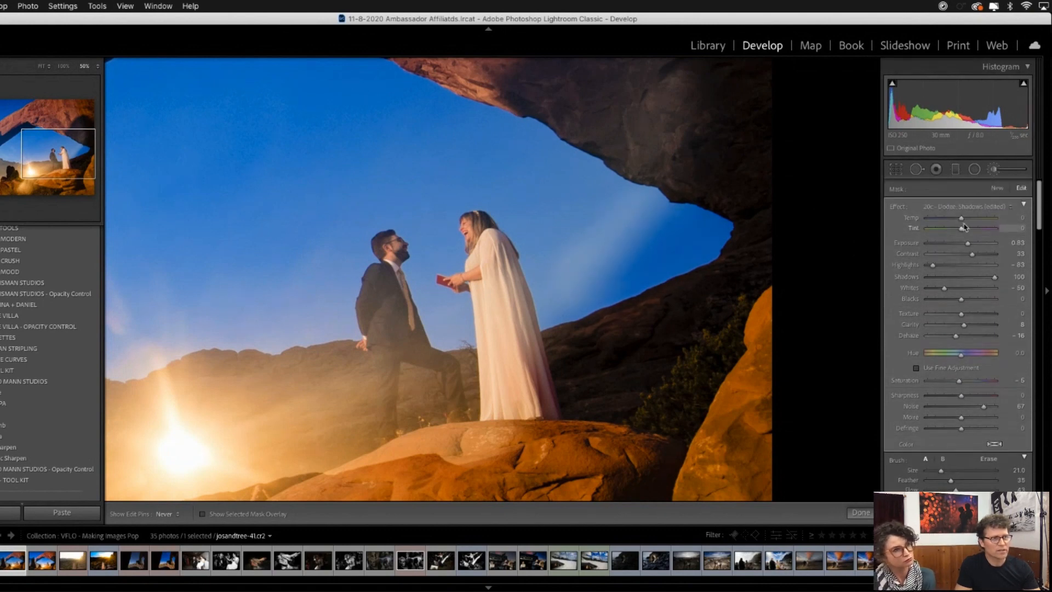
left_click_drag(959, 219, 961, 222)
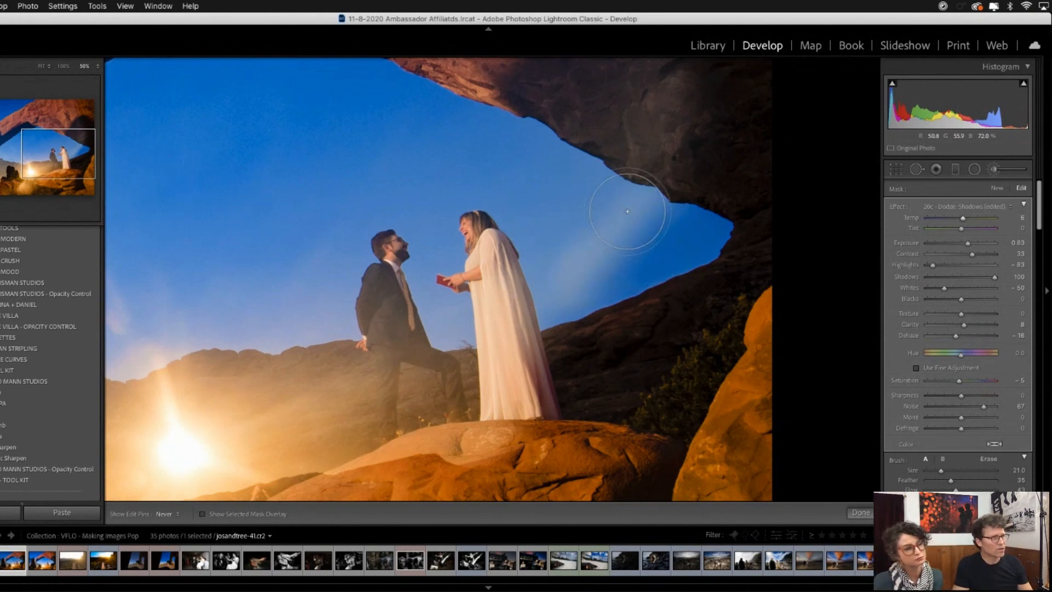
- Enlarge the eraser and erase the dodge mask from the brighter sky along the arch's lower edge behind the bride
key("alt")
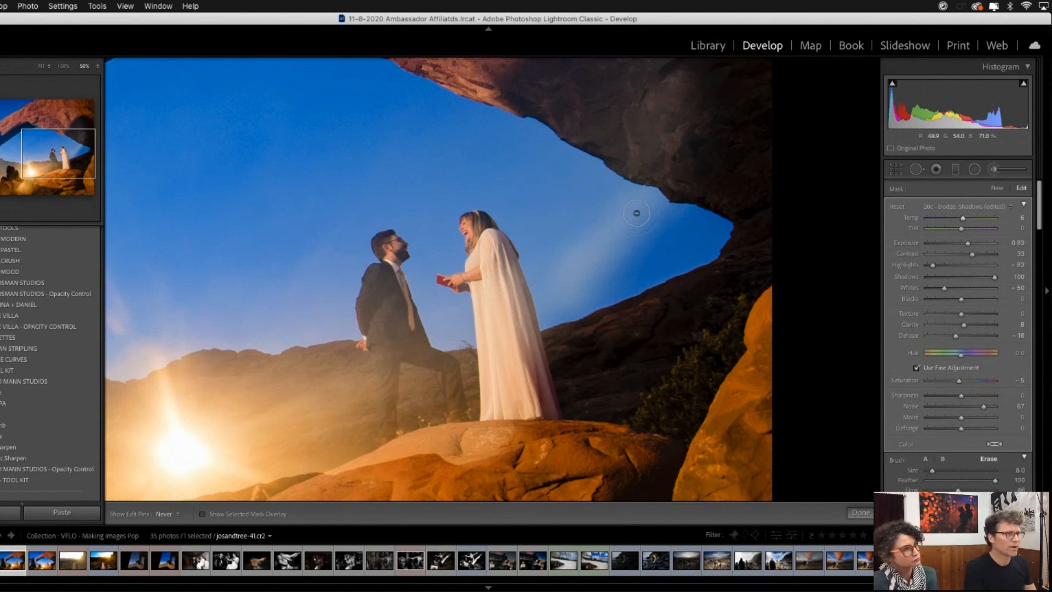
key("]")
key("]")
key("]")
mouse_move(635, 212)
left_mouse_down()
mouse_move(571, 292)
mouse_move(633, 195)
mouse_move(621, 216)
mouse_move(644, 202)
mouse_move(583, 250)
mouse_move(562, 287)
mouse_move(575, 258)
mouse_move(647, 203)
mouse_move(582, 242)
mouse_move(564, 289)
mouse_move(621, 250)
mouse_move(659, 201)
mouse_move(643, 207)
mouse_move(662, 223)
left_mouse_up()
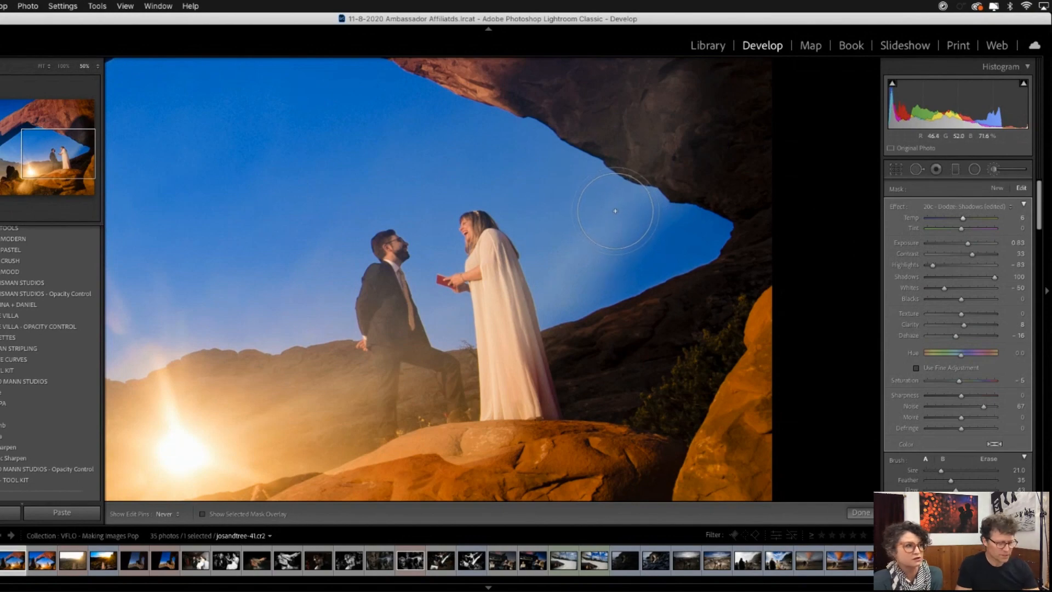
- Create a new brush mask with the 51a - Saturation: Desaturate effect and paint it over the groom's face at size 12
key("super+minus")
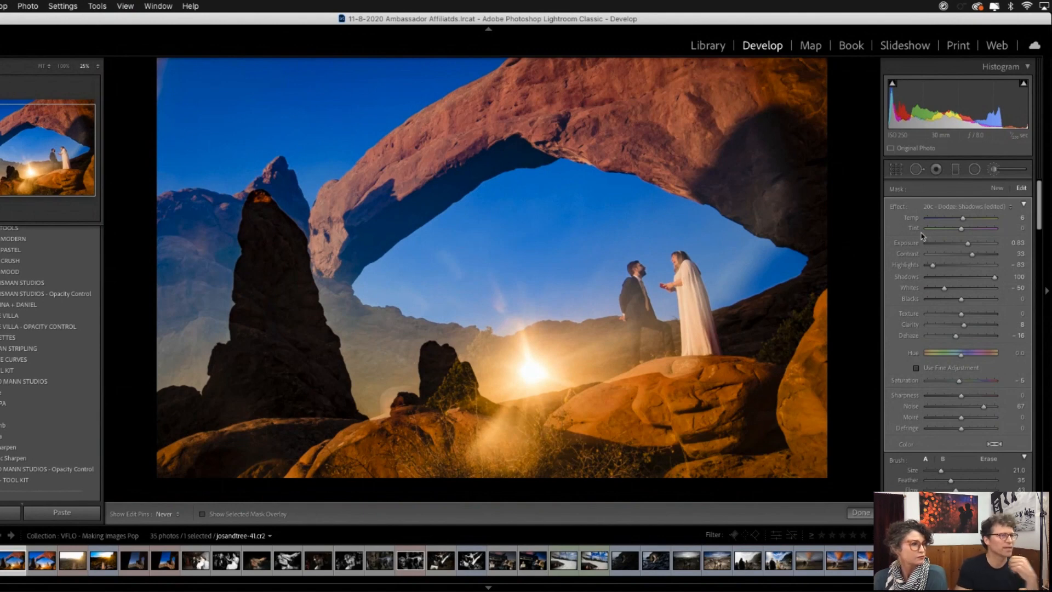
left_click(997, 189)
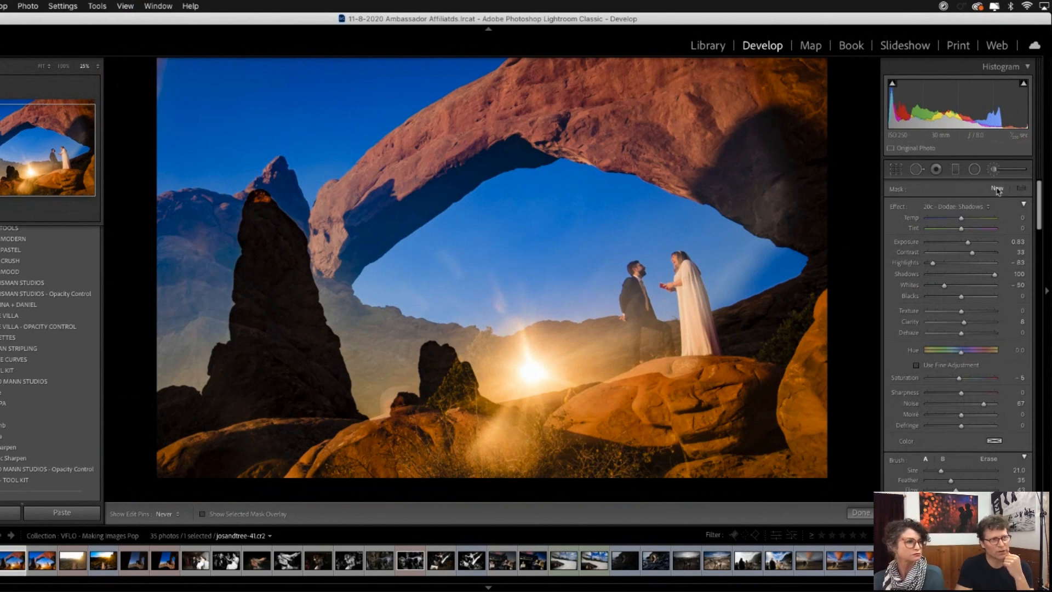
left_click(983, 208)
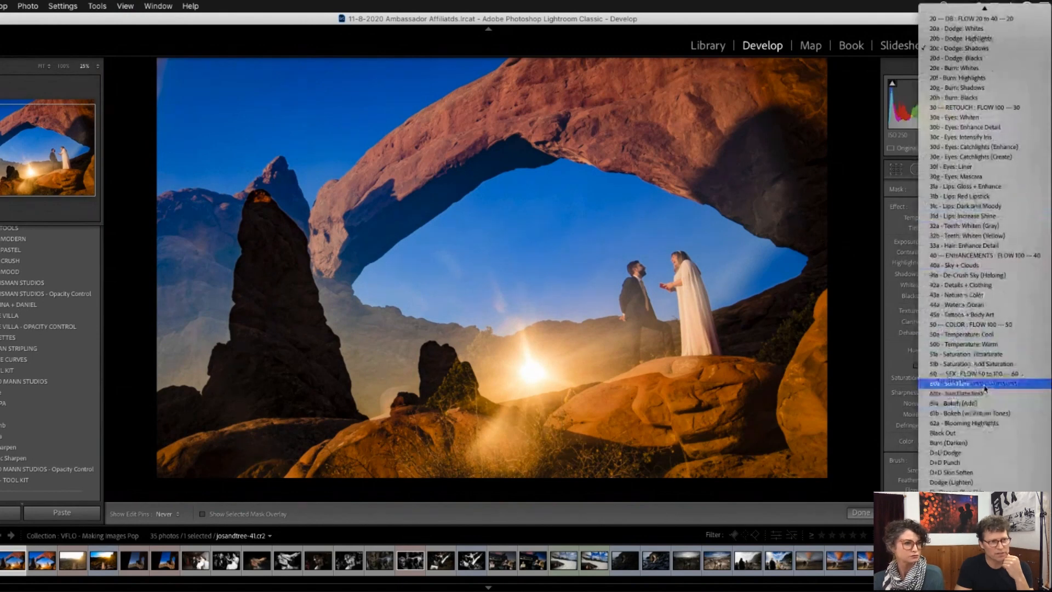
left_click(980, 355)
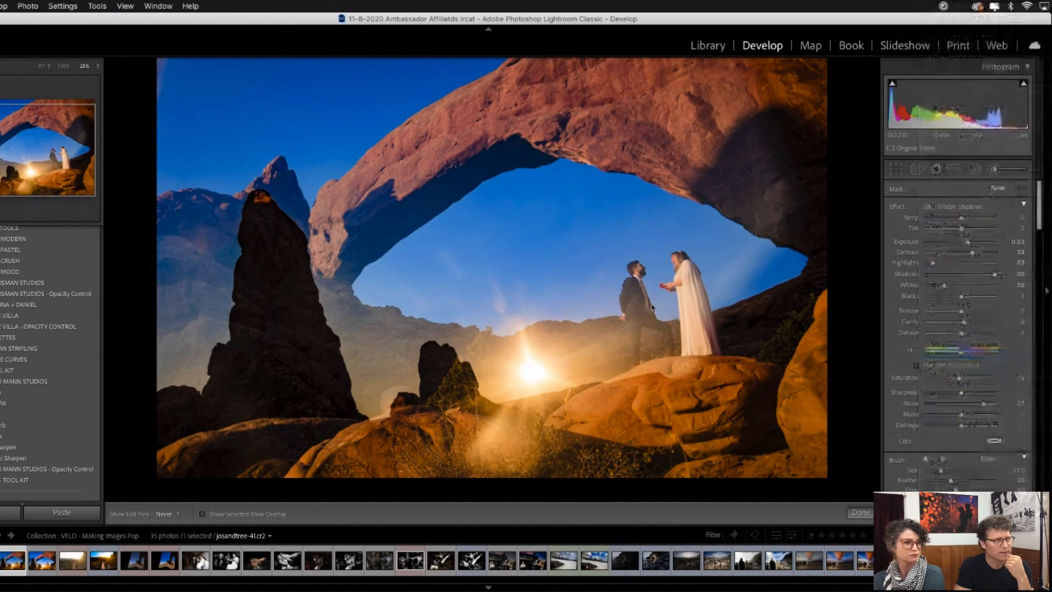
key("z")
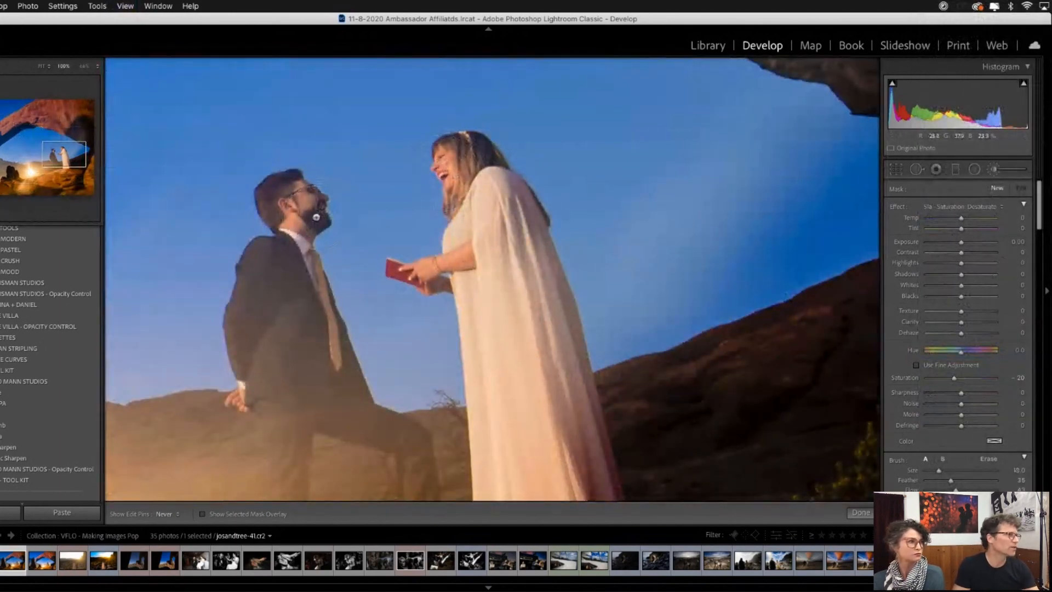
key("bracketleft")
key("bracketleft")
key("bracketleft")
mouse_move(302, 201)
left_mouse_down()
mouse_move(293, 204)
mouse_move(305, 222)
left_mouse_up()
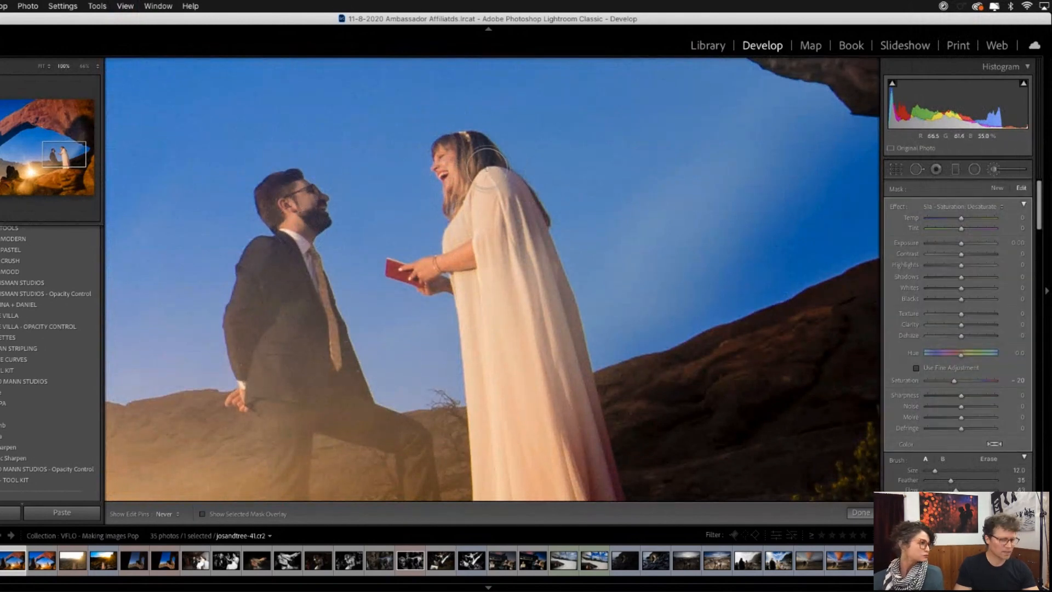
- Start another new brush mask with the 60a - Sun Flare effect for the whole arch scene
key("super+minus")
key("super+minus")
key("super+minus")
key("super+minus")
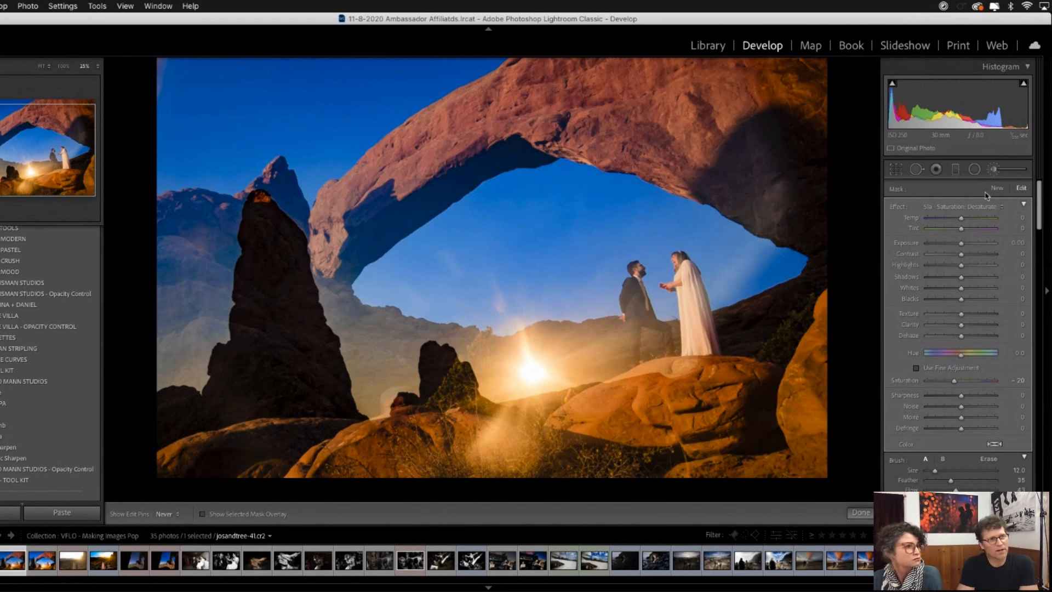
left_click(997, 188)
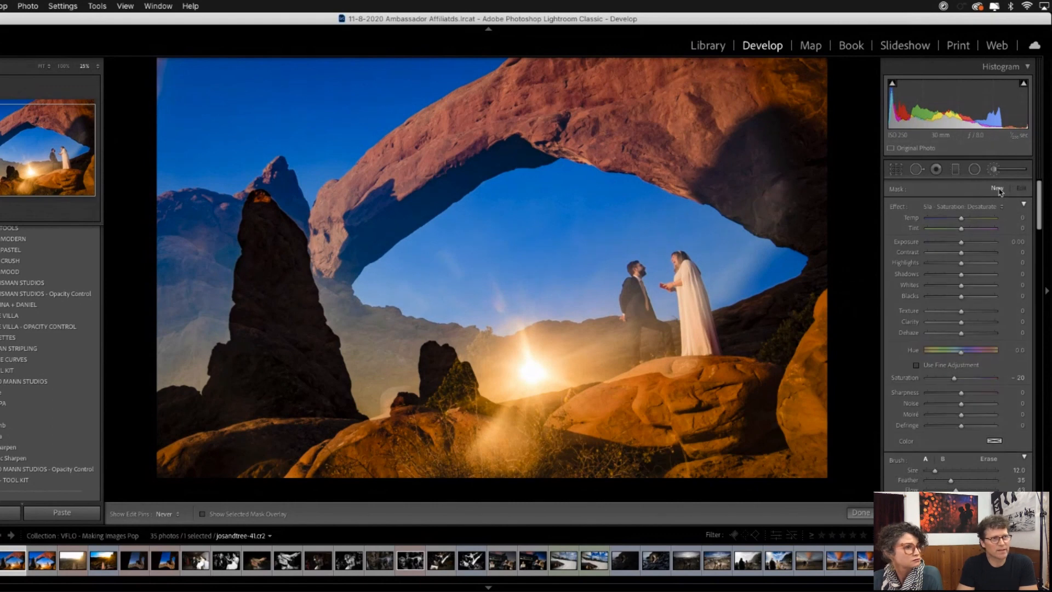
left_click(981, 206)
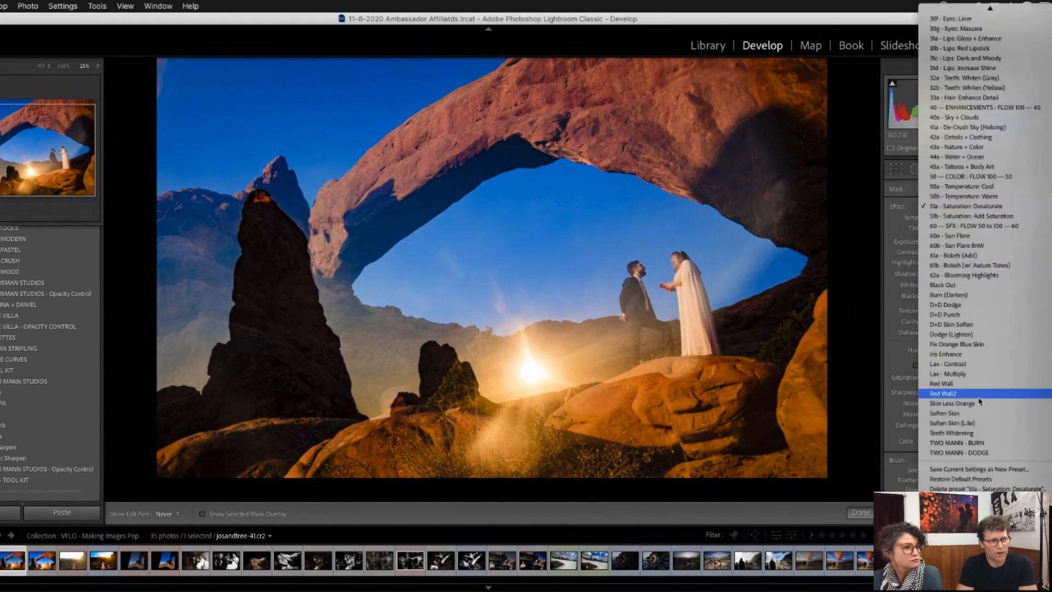
scroll(977, 396, "up", 3)
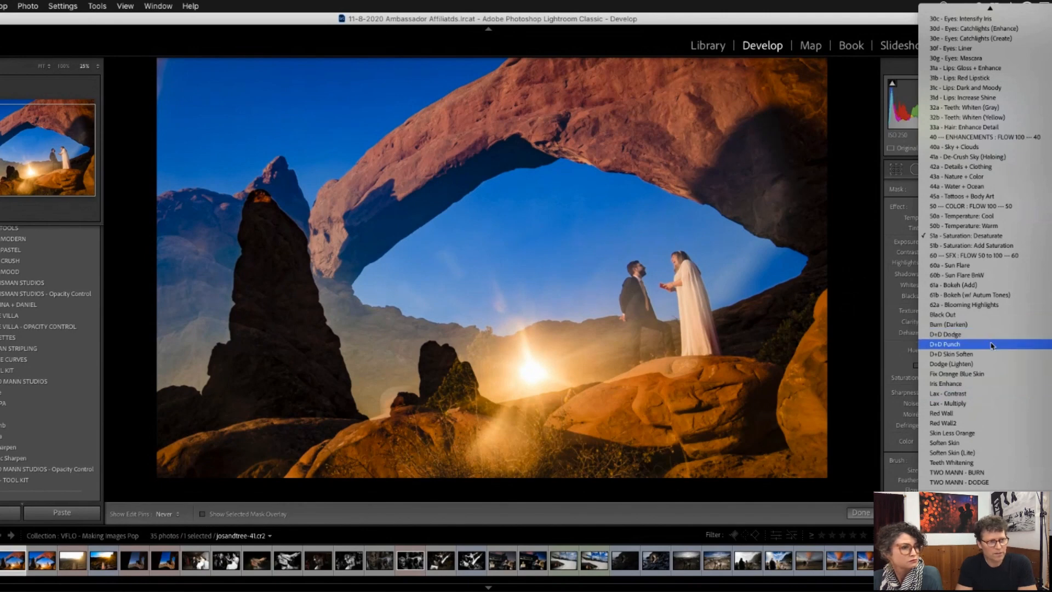
scroll(984, 371, "up", 1)
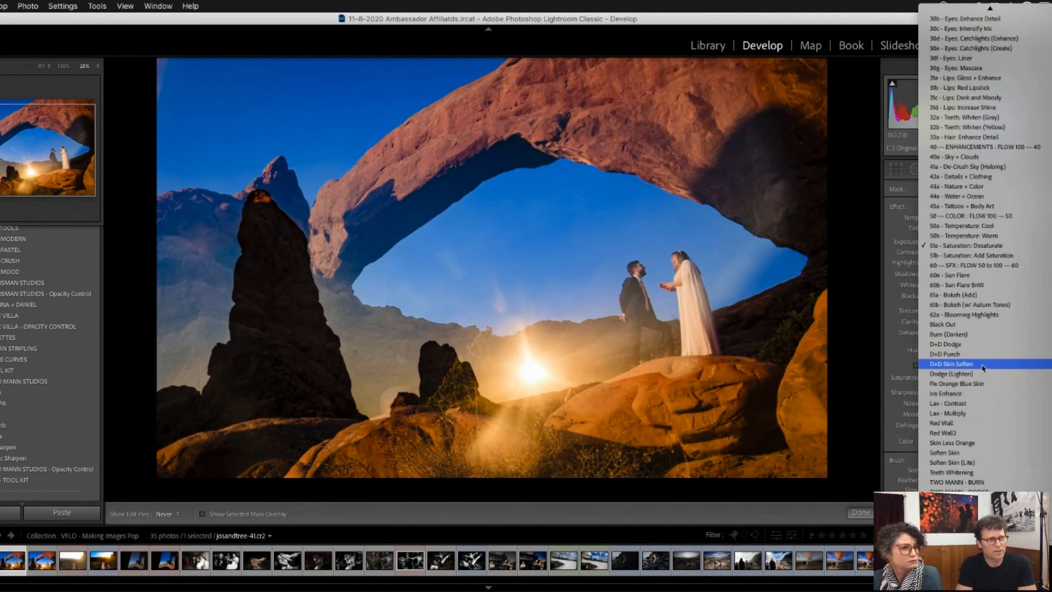
left_click(975, 275)
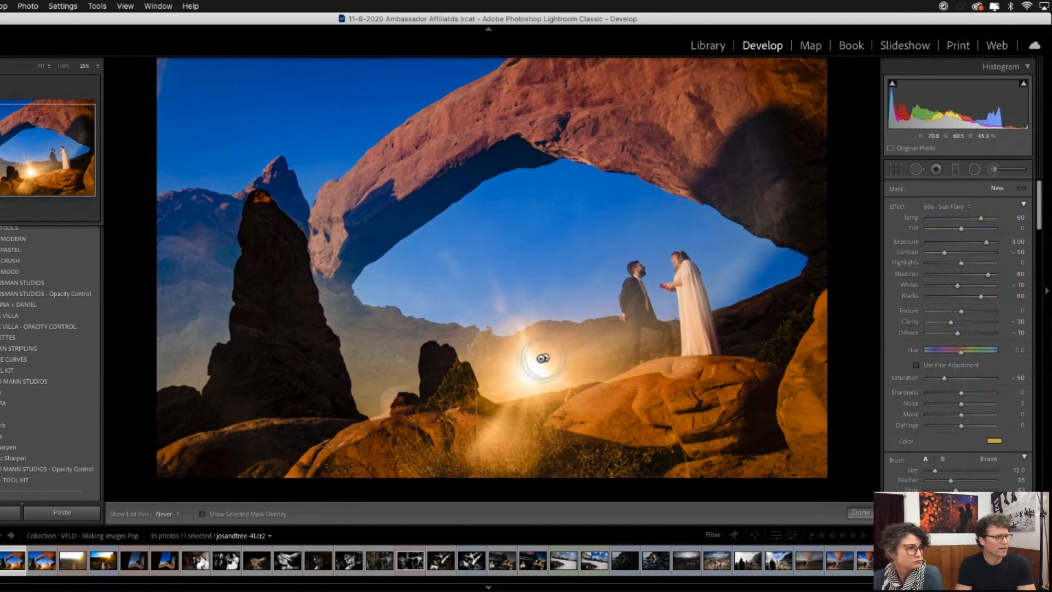
- Reduce the brush to size 3 and flow 11, and paint sun rays from the sun across the foreground rocks
key("bracketleft")
key("bracketleft")
key("bracketleft")
key("bracketleft")
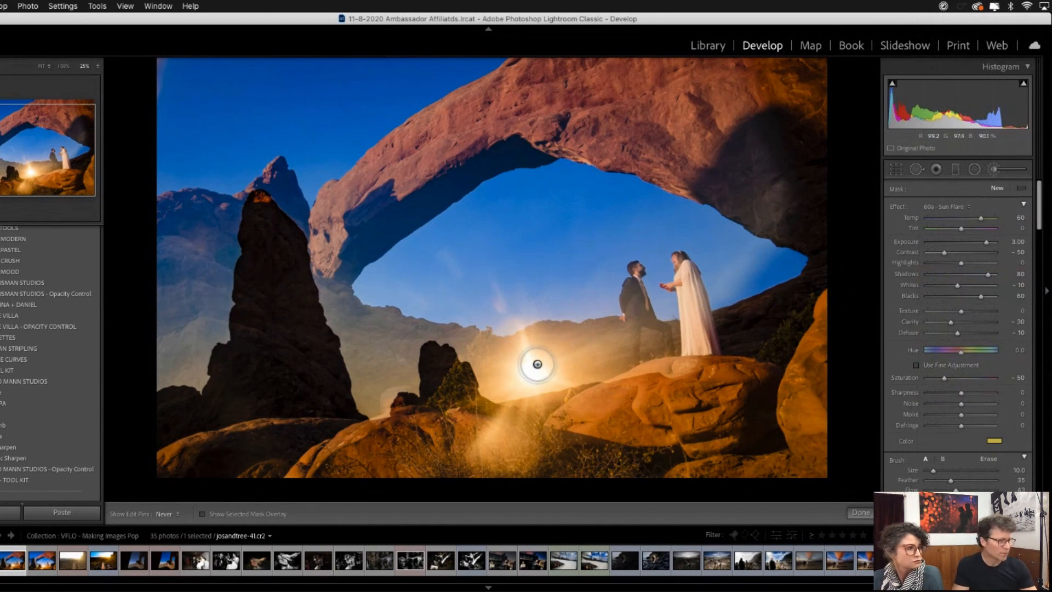
left_click(532, 370)
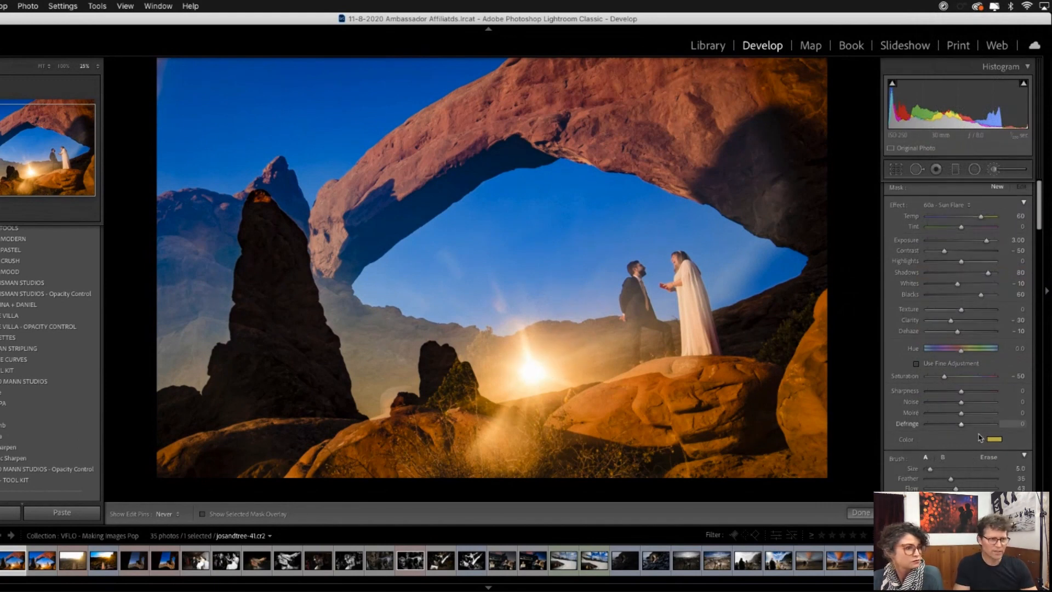
scroll(984, 433, "down", 1)
scroll(983, 438, "down", 1)
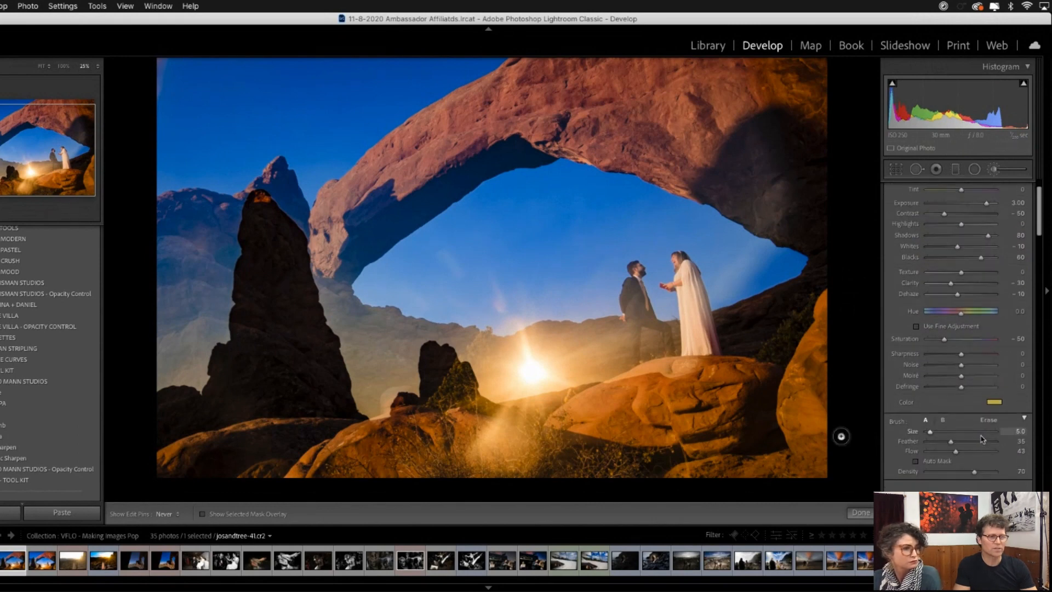
left_click_drag(956, 453, 938, 457)
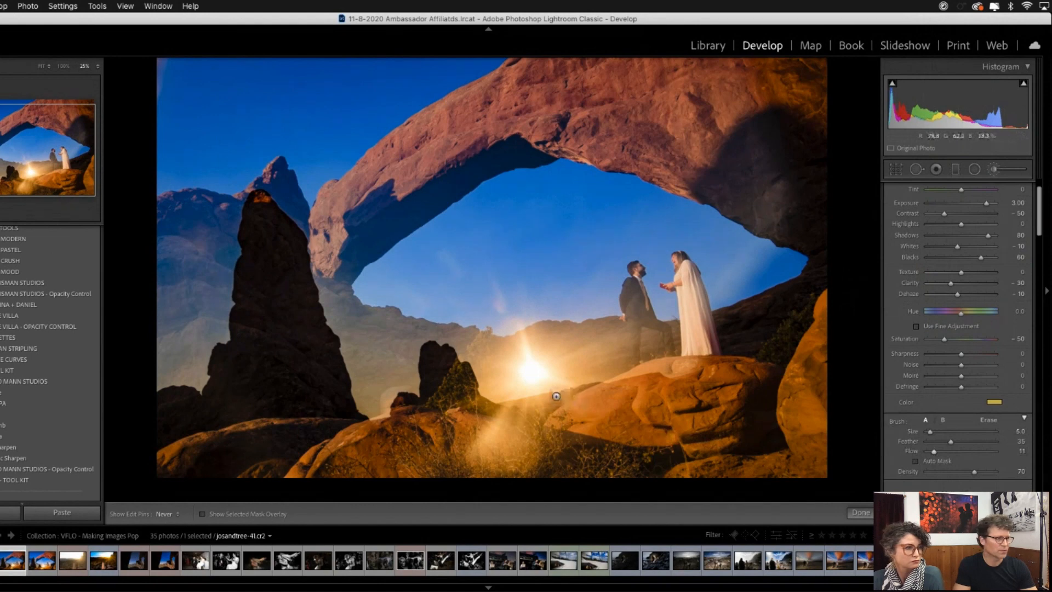
key("bracketleft")
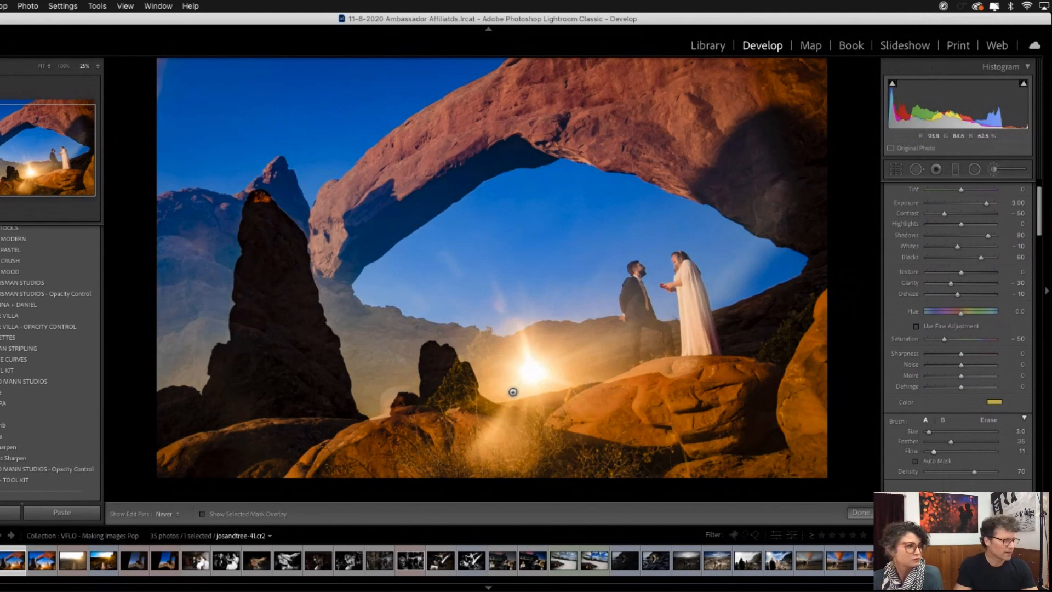
left_click_drag(480, 473, 531, 395)
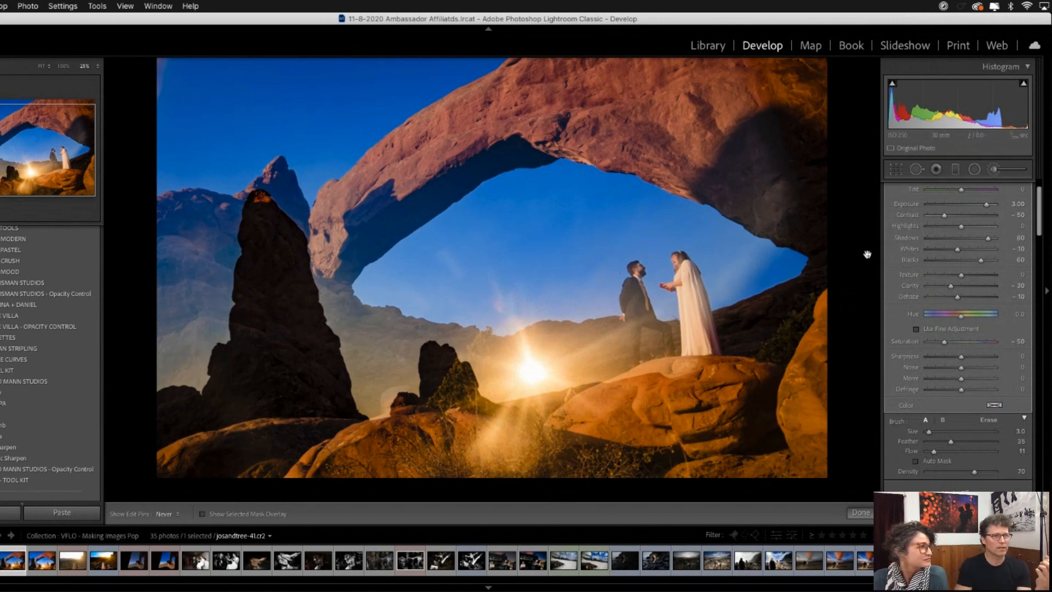
scroll(967, 255, "up", 2)
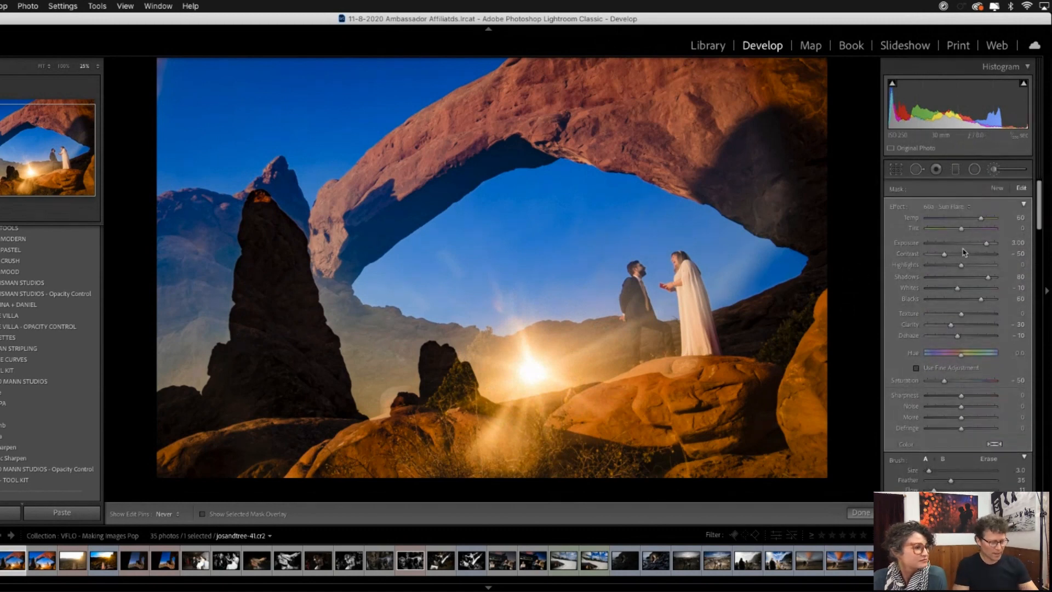
- Finish brushing and use targeted HSL adjustment on the sky beneath the arch to raise Blue saturation to +50
key("k")
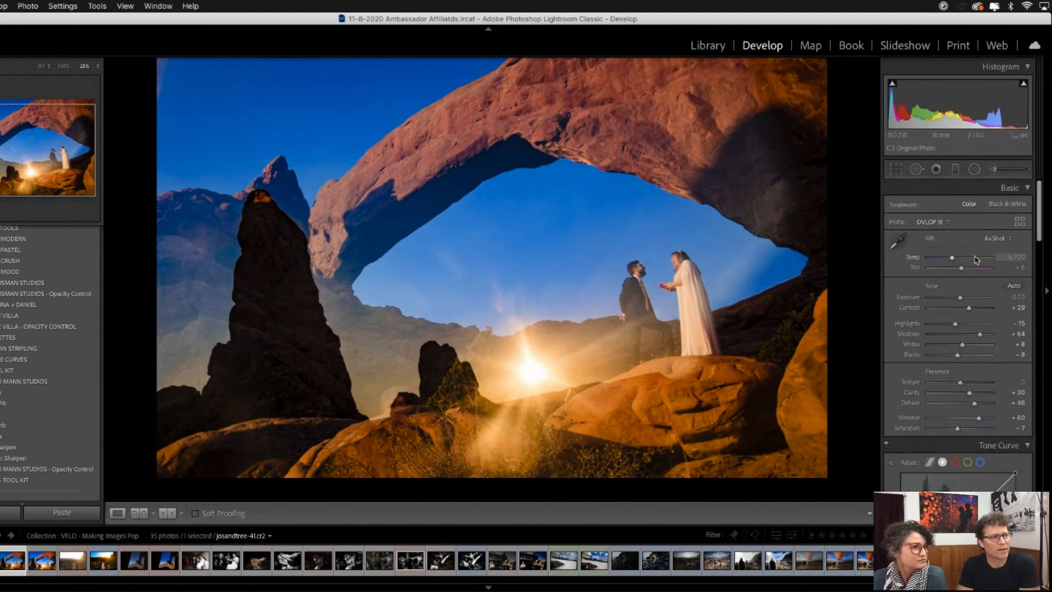
scroll(975, 260, "down", 6)
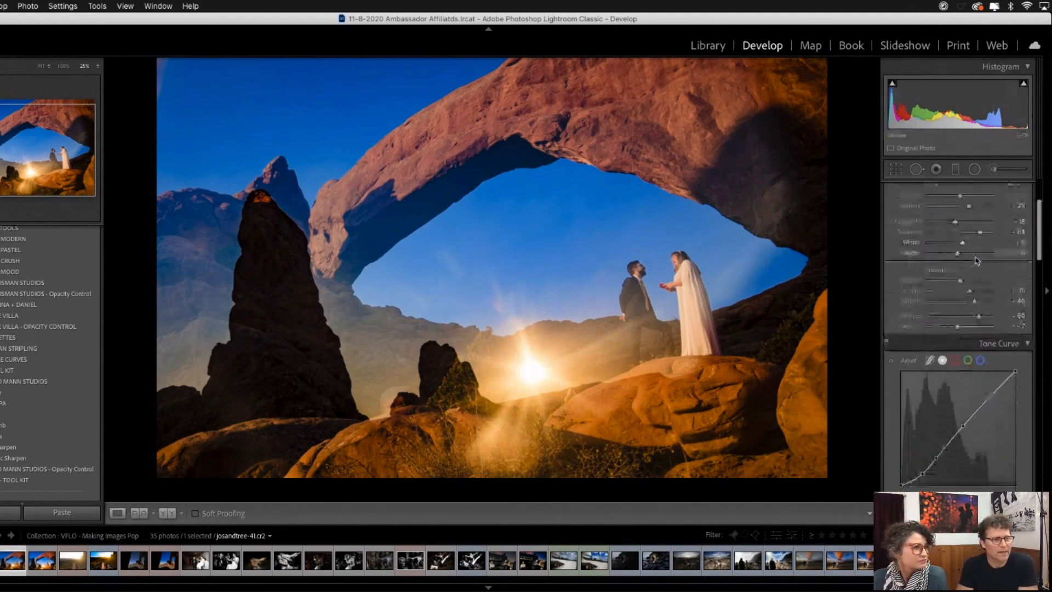
scroll(975, 260, "down", 1)
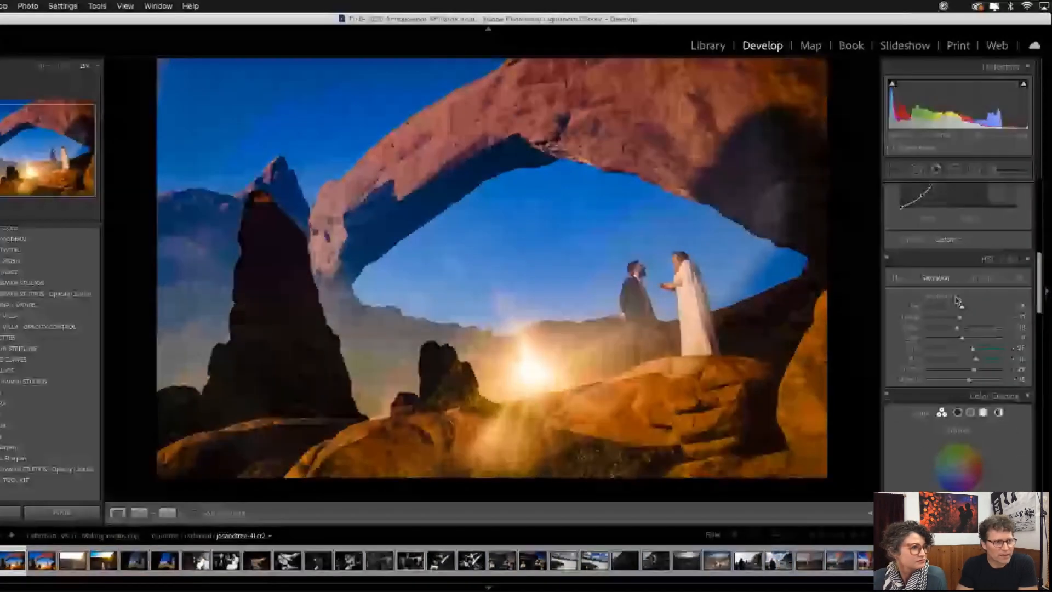
left_click(891, 296)
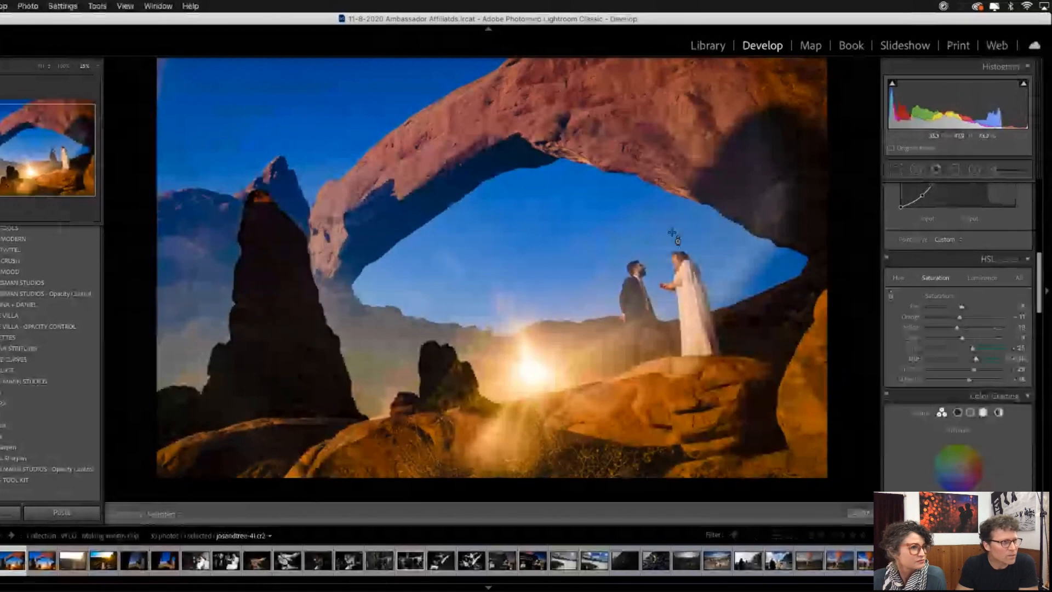
left_click_drag(671, 233, 666, 215)
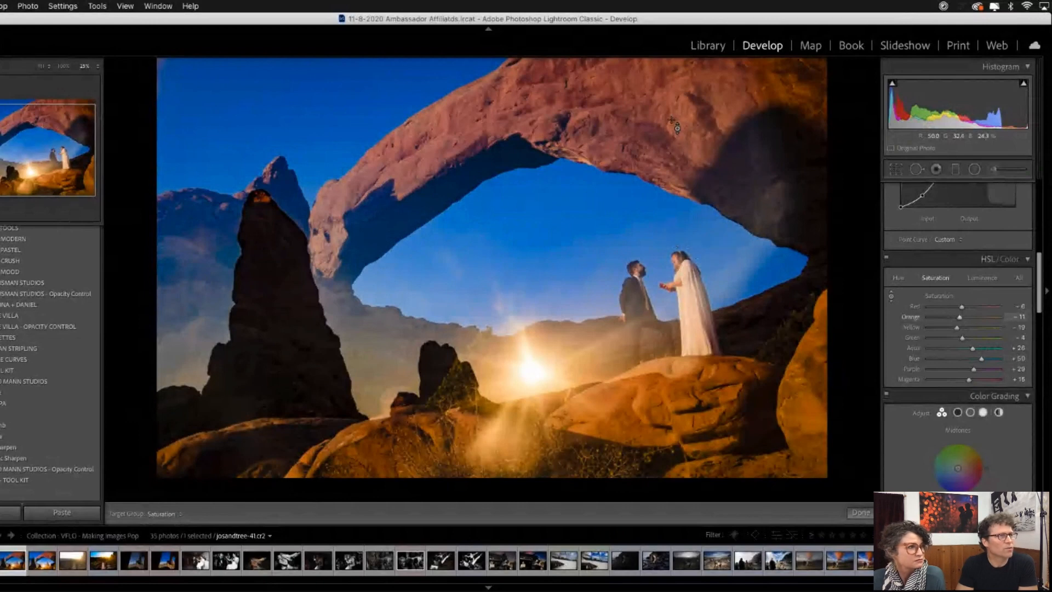
- Fine-tune the saturation by sampling the arch and sky, setting Red to -2, Orange to -12, Aqua to +27 and Blue to +61
left_click_drag(671, 119, 670, 111)
left_click_drag(668, 110, 664, 106)
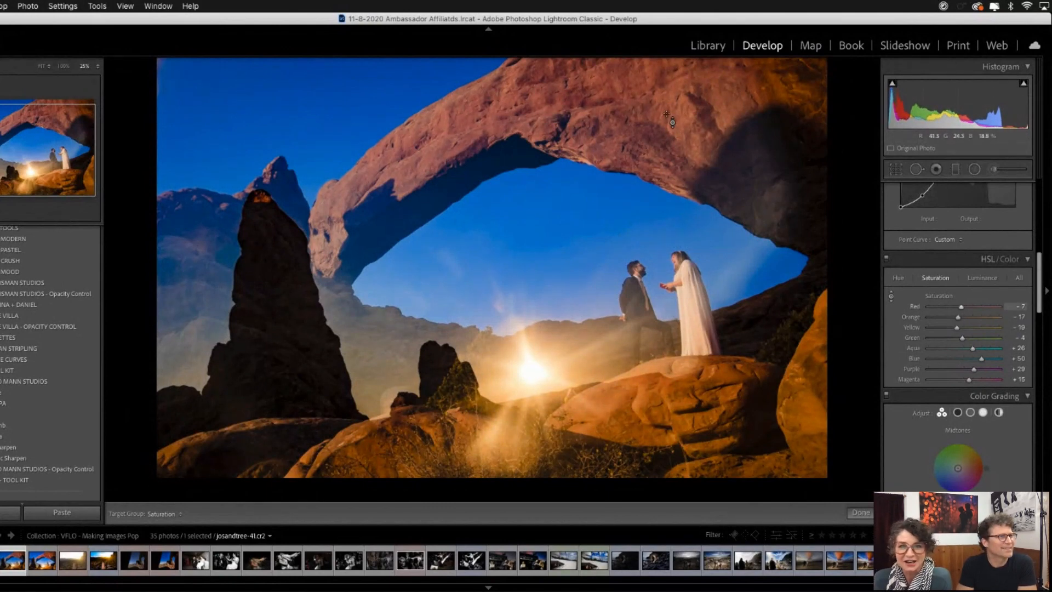
left_click_drag(668, 117, 664, 112)
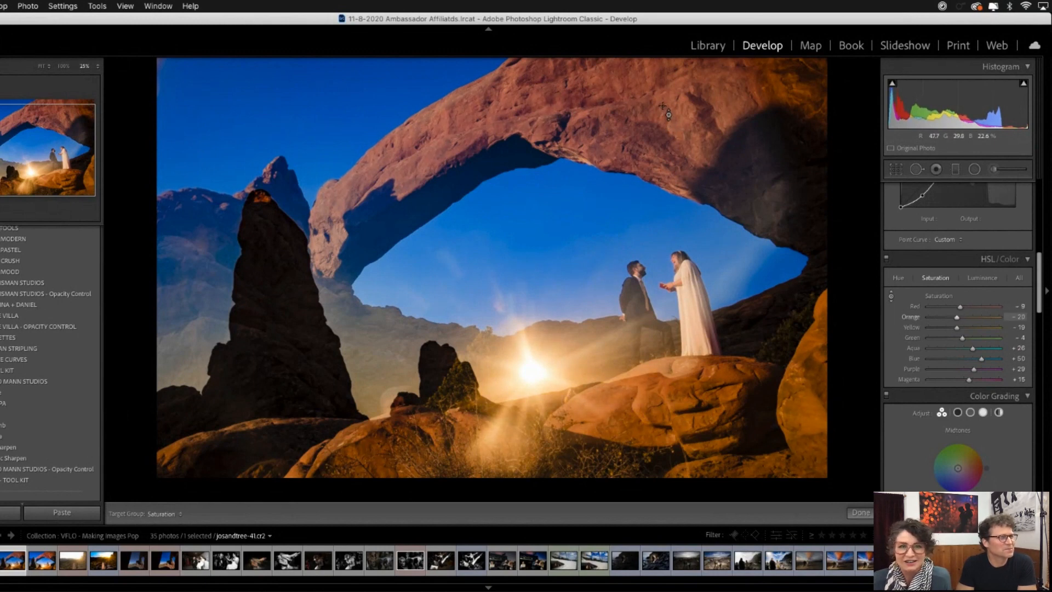
left_click_drag(622, 230, 622, 224)
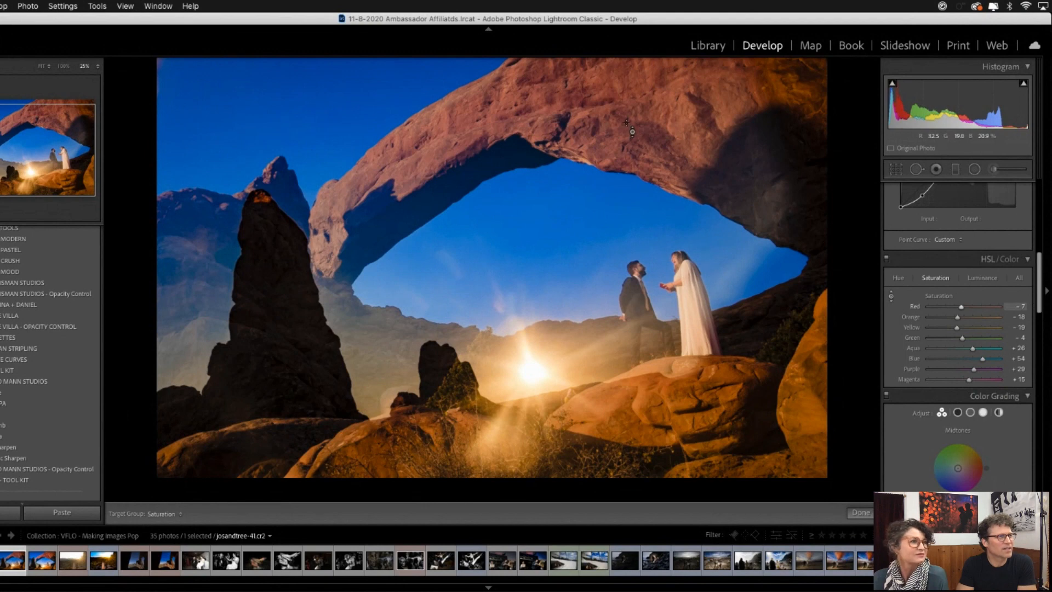
left_click_drag(650, 111, 648, 100)
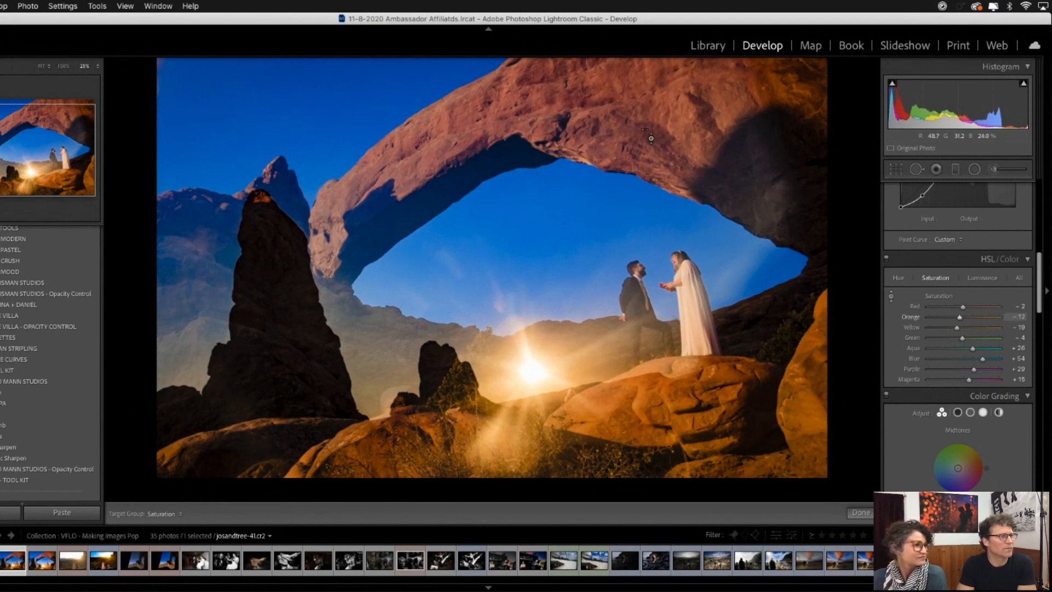
left_click_drag(597, 216, 597, 217)
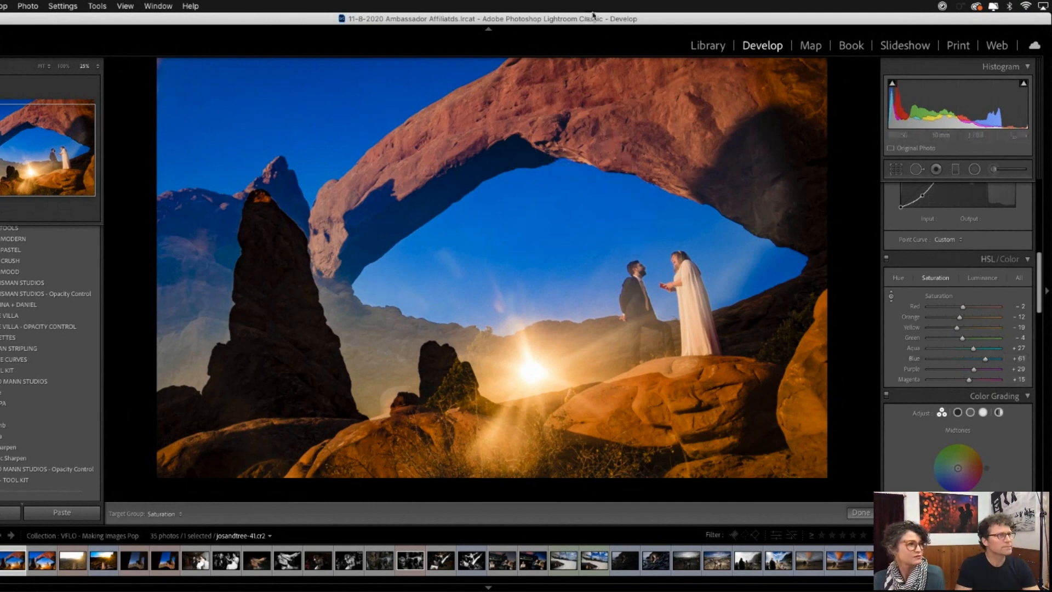
left_click_drag(588, 16, 588, 26)
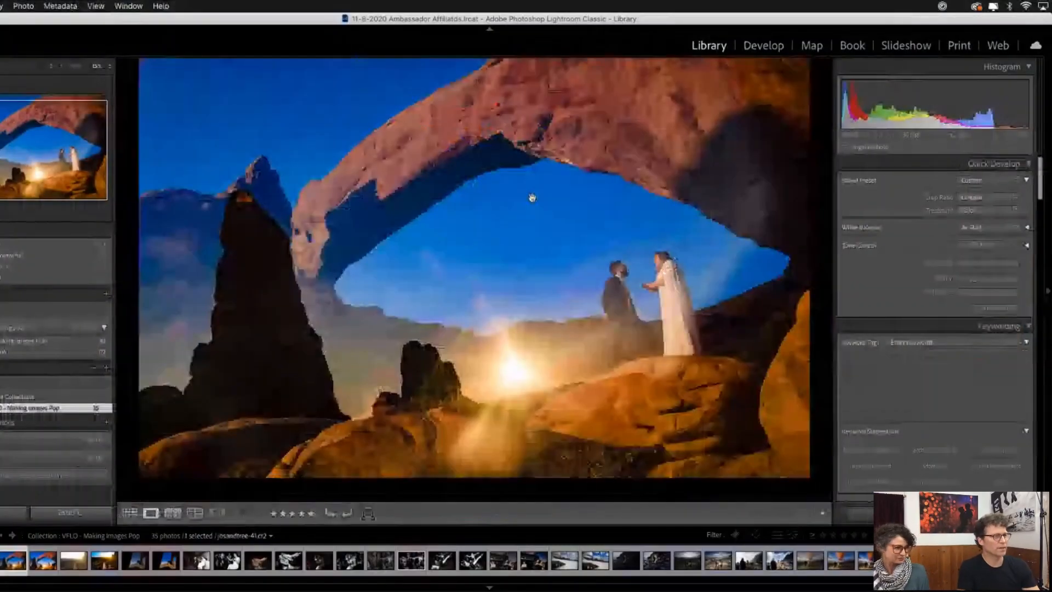
- View the arch photo's virtual copy in Library, and open the unedited sunset photo of the couple reading vows in Develop
key("Right")
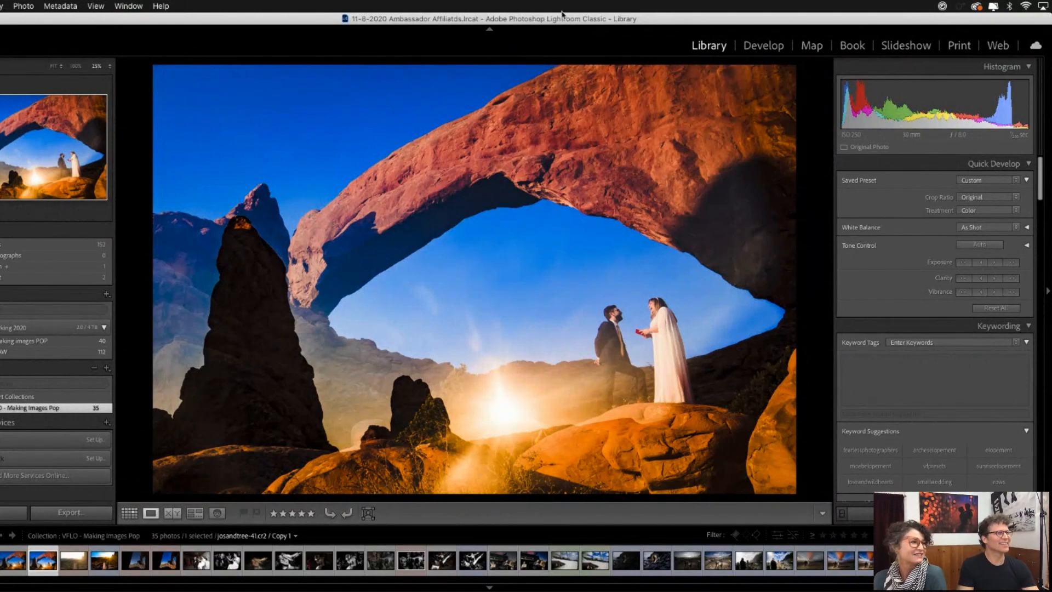
key("g")
double_click(641, 157)
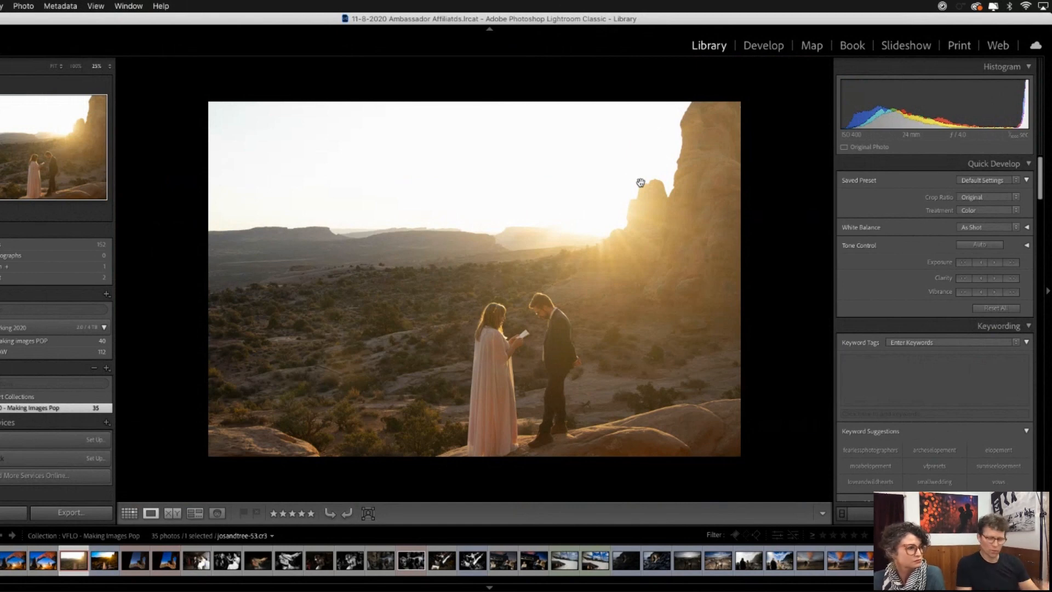
left_click(761, 46)
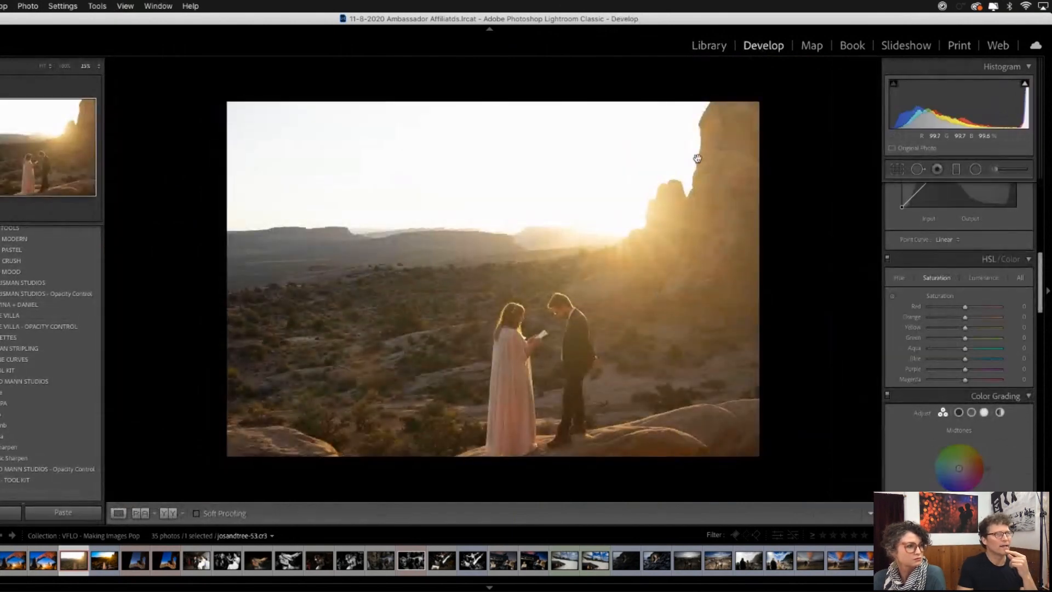
- Compare the unedited sunset vows photo with its finished version at full-image view
key("Right")
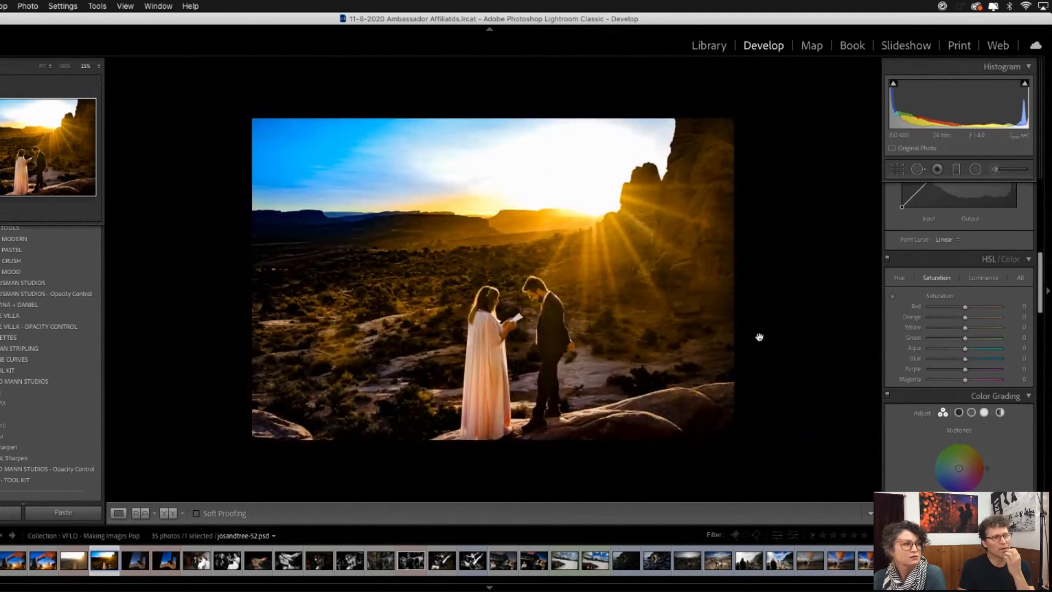
left_click(616, 284)
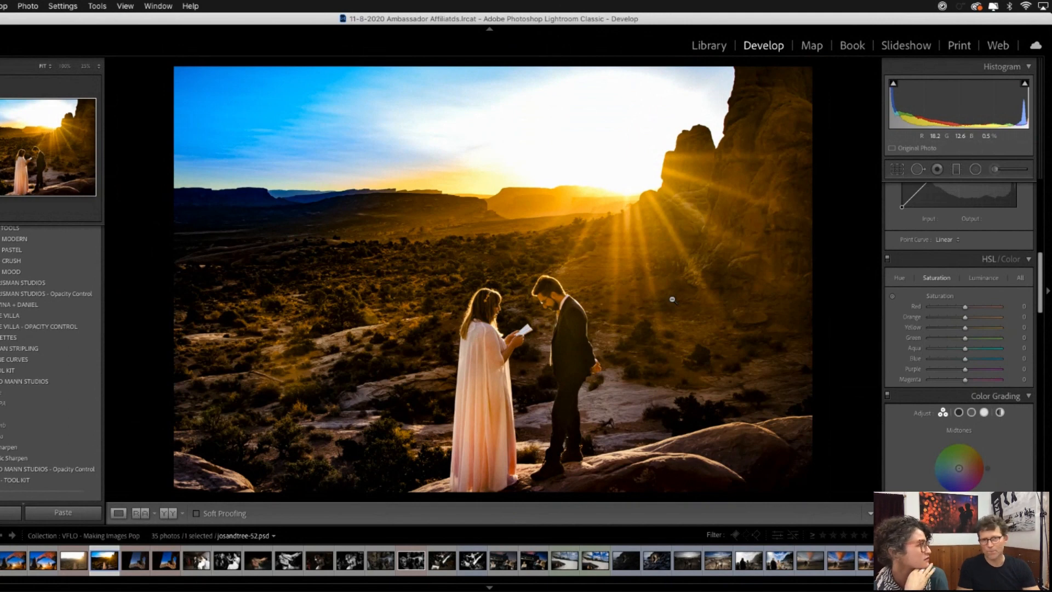
key("Left")
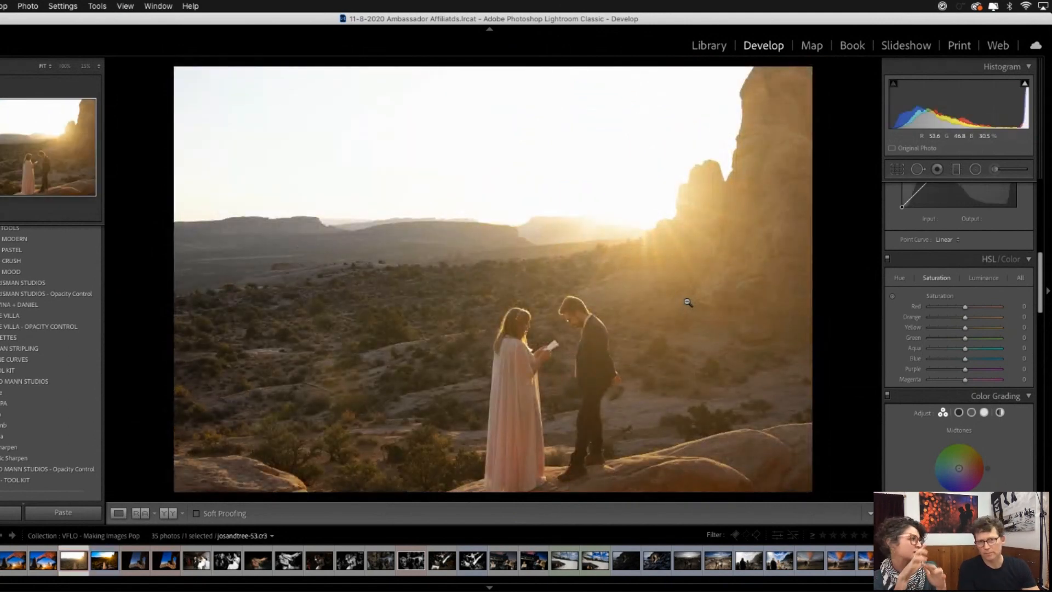
key("Right")
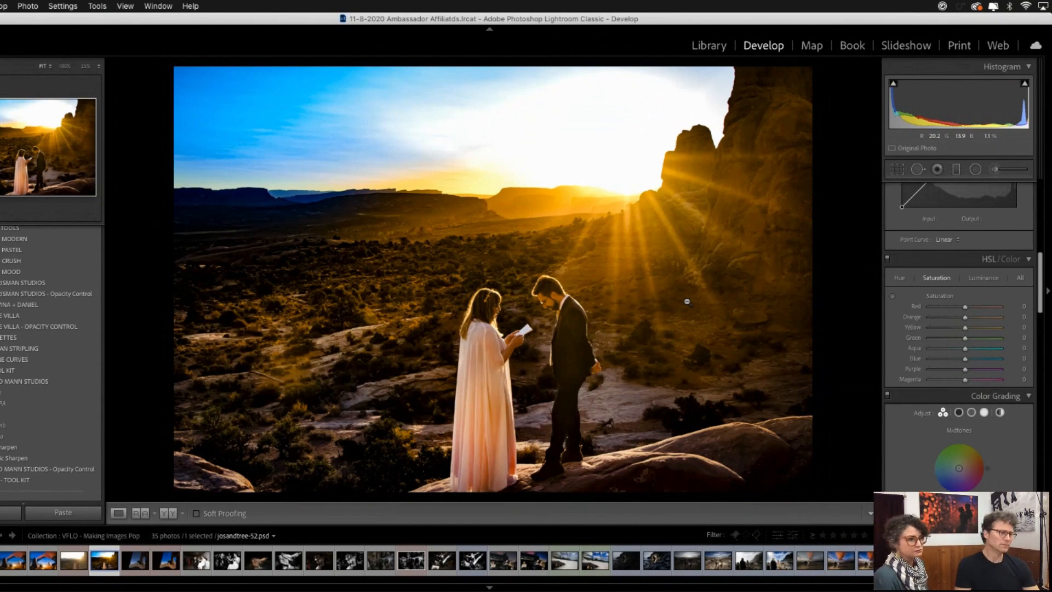
- Open the dark virtual copy of the couple below the rock window in Develop and apply the Crush group's Light (Open Sun) preset
key("g")
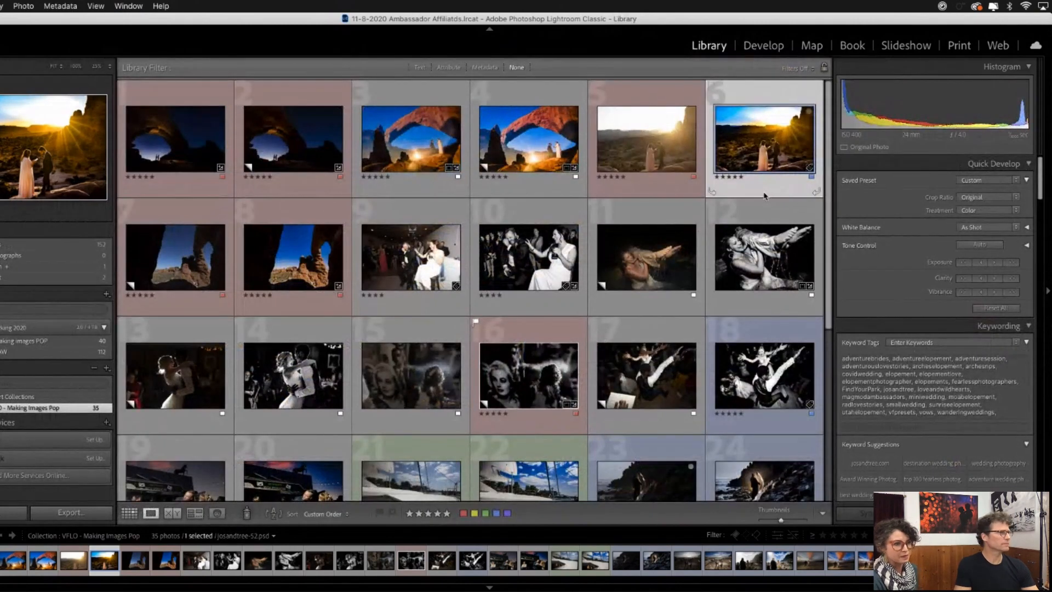
double_click(184, 266)
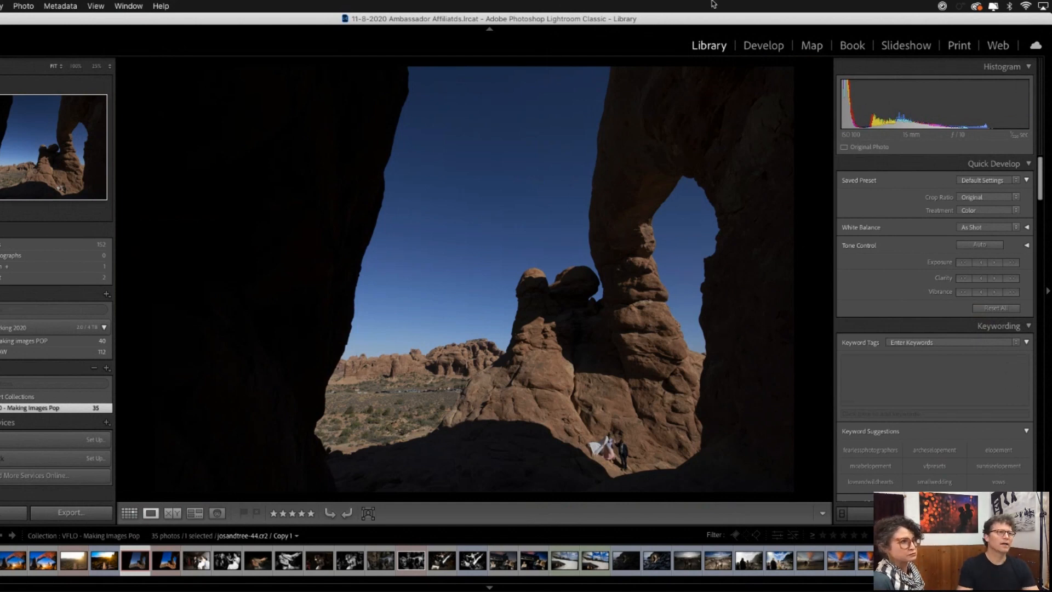
left_click(761, 55)
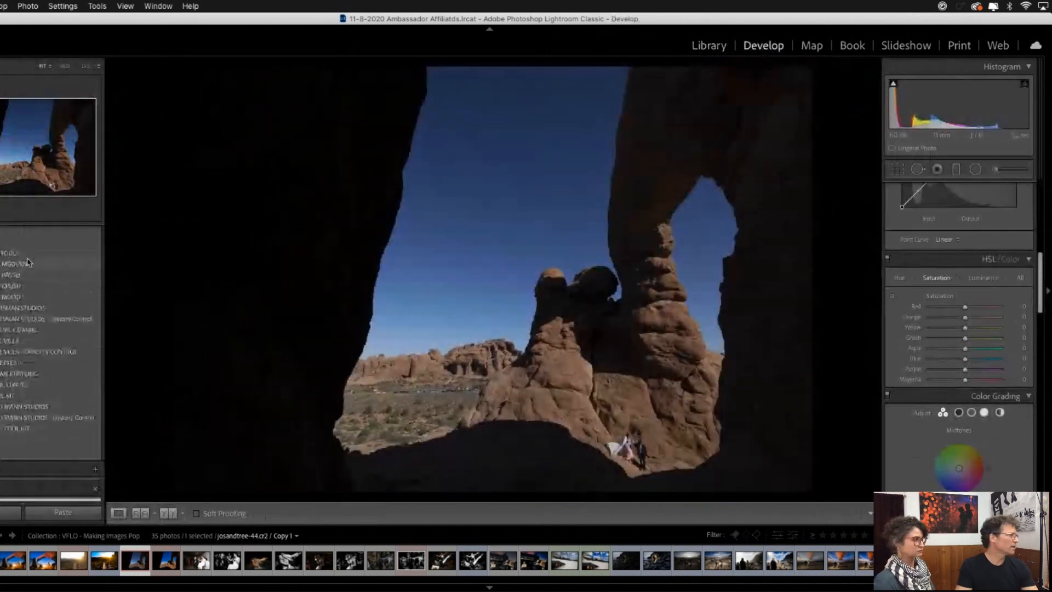
left_click(11, 286)
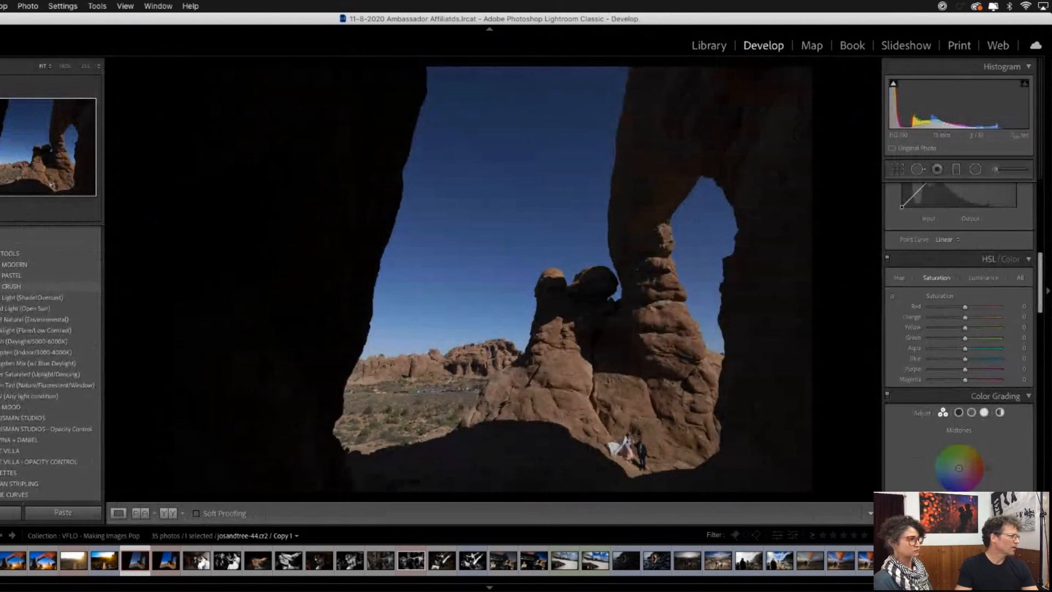
left_click(20, 310)
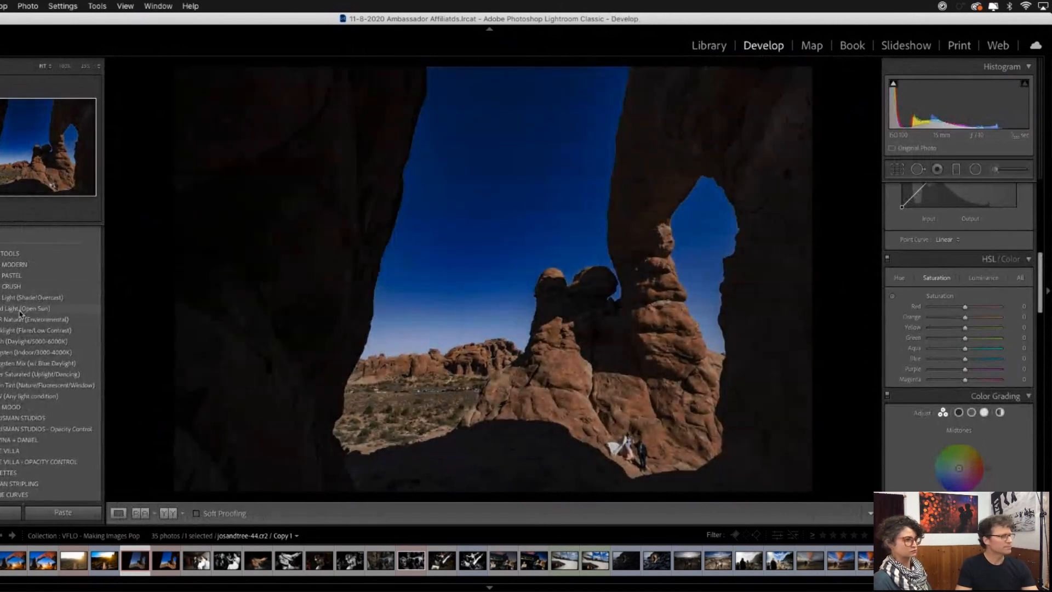
left_click(20, 310)
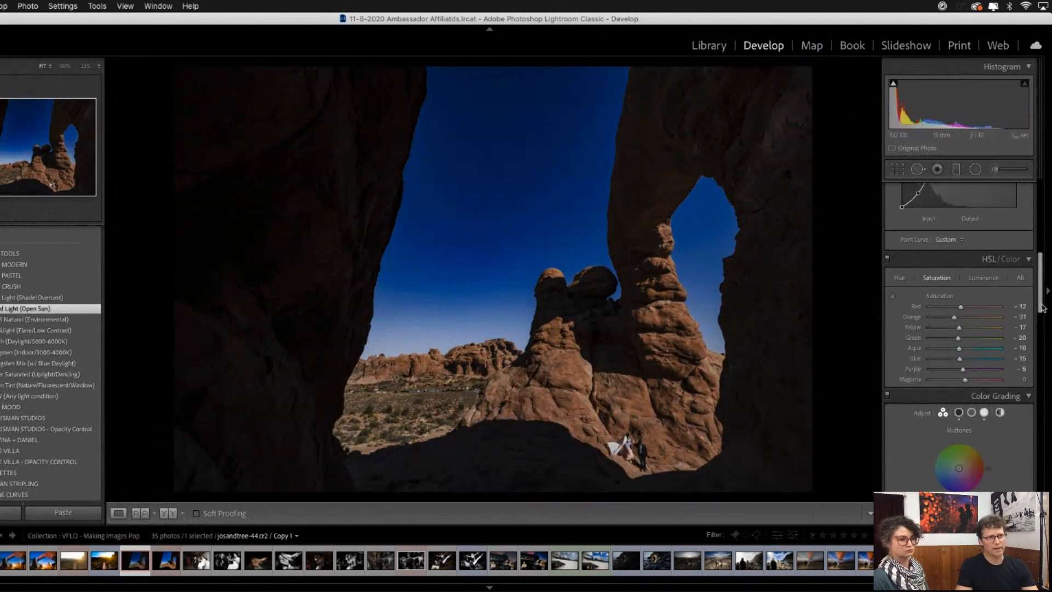
- Set the rock-window photo's Exposure to +0.55 and Tint to 0
left_click_drag(1041, 305, 1044, 218)
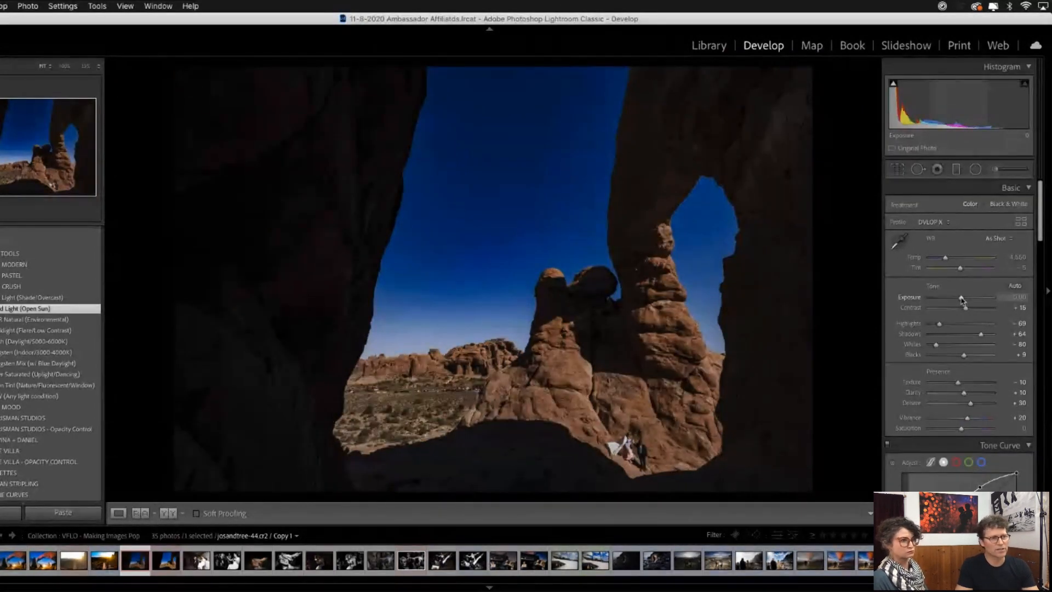
left_click_drag(961, 298, 965, 299)
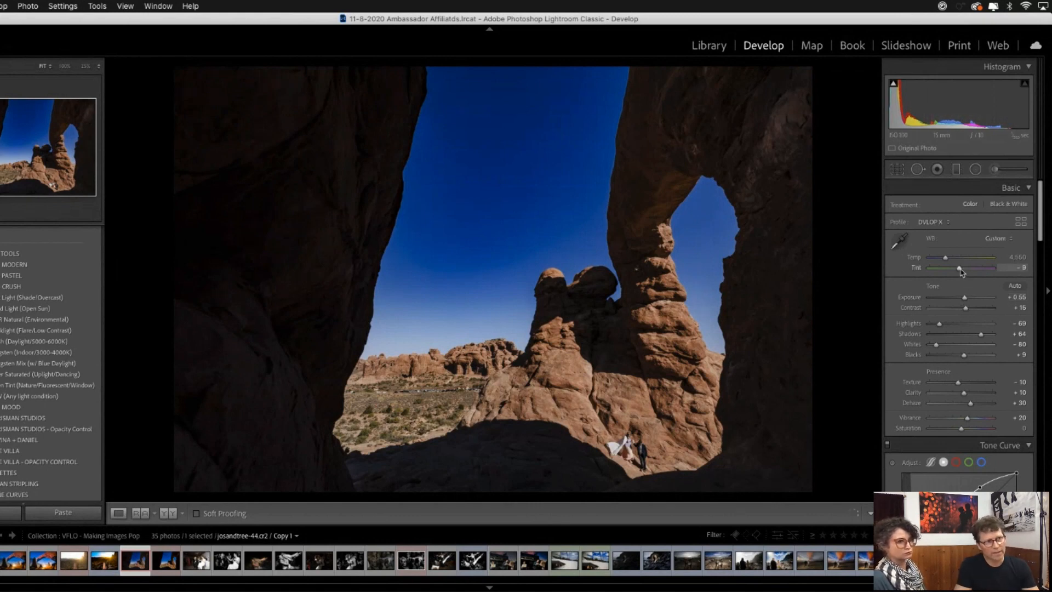
left_click_drag(960, 272, 963, 273)
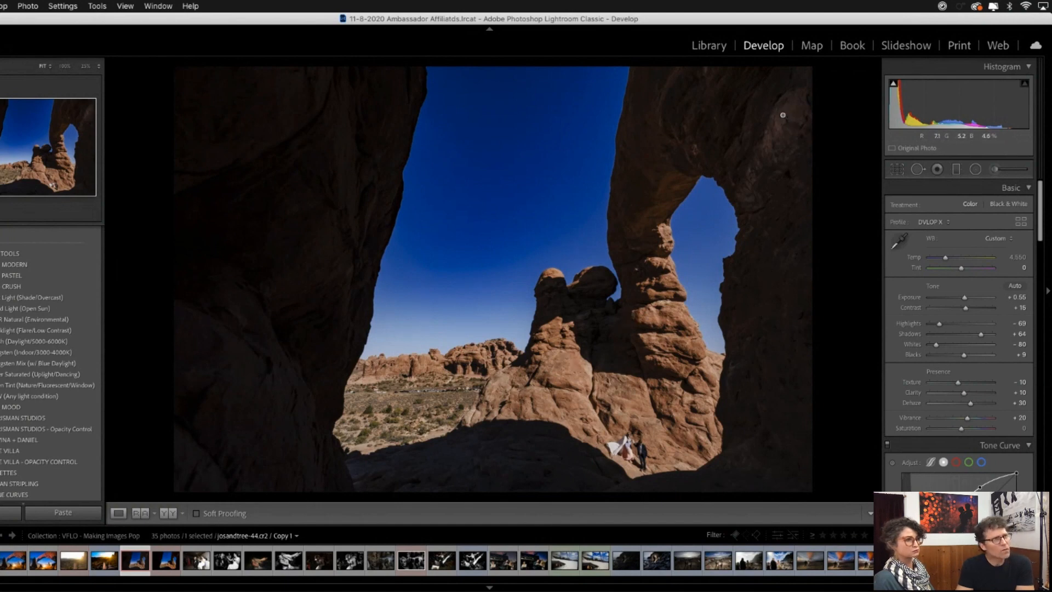
- Brighten the tone curve by shifting its highlight point and setting the midtone point to input 79, output 114
scroll(957, 326, "down", 5)
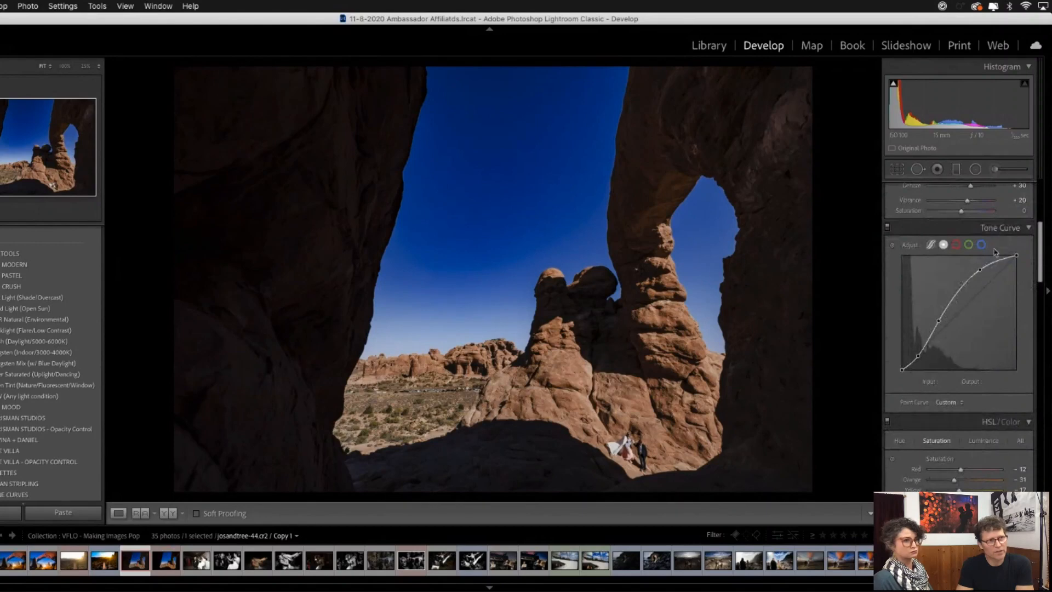
left_click_drag(982, 269, 977, 269)
mouse_move(939, 320)
left_mouse_down()
mouse_move(940, 308)
mouse_move(939, 322)
left_mouse_up()
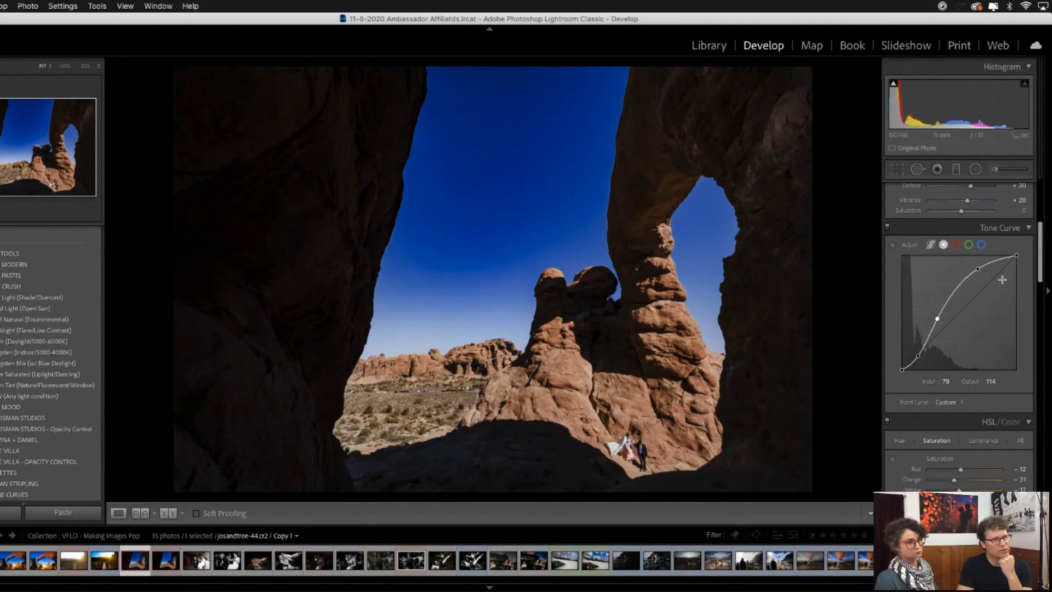
- Start a new adjustment brush on the rock-window photo with the 41a - De-Crush Sky (Haloing) effect preset
scroll(1001, 279, "up", 3)
scroll(1001, 279, "up", 4)
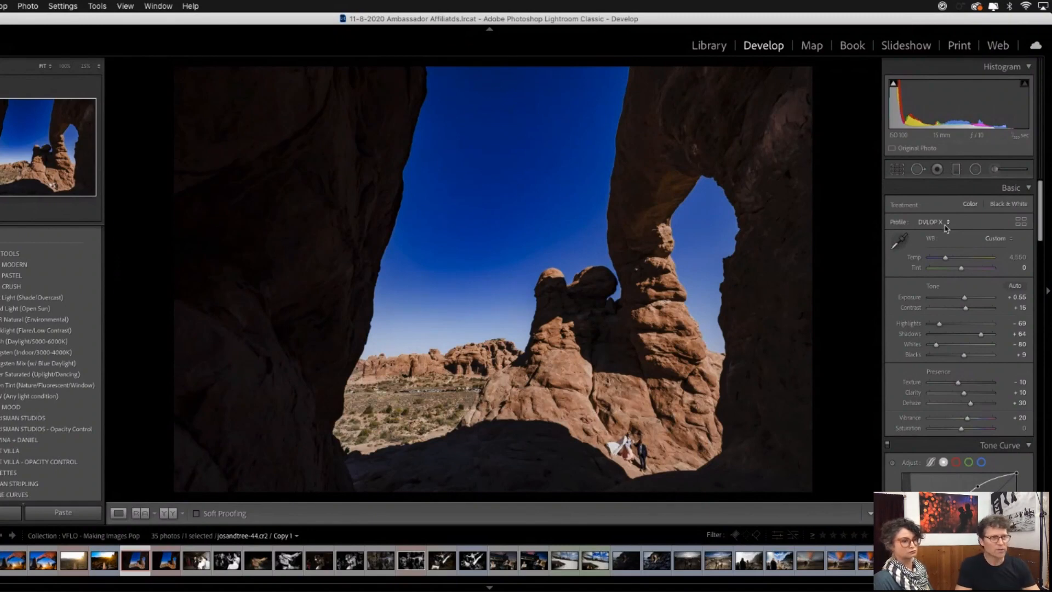
key("k")
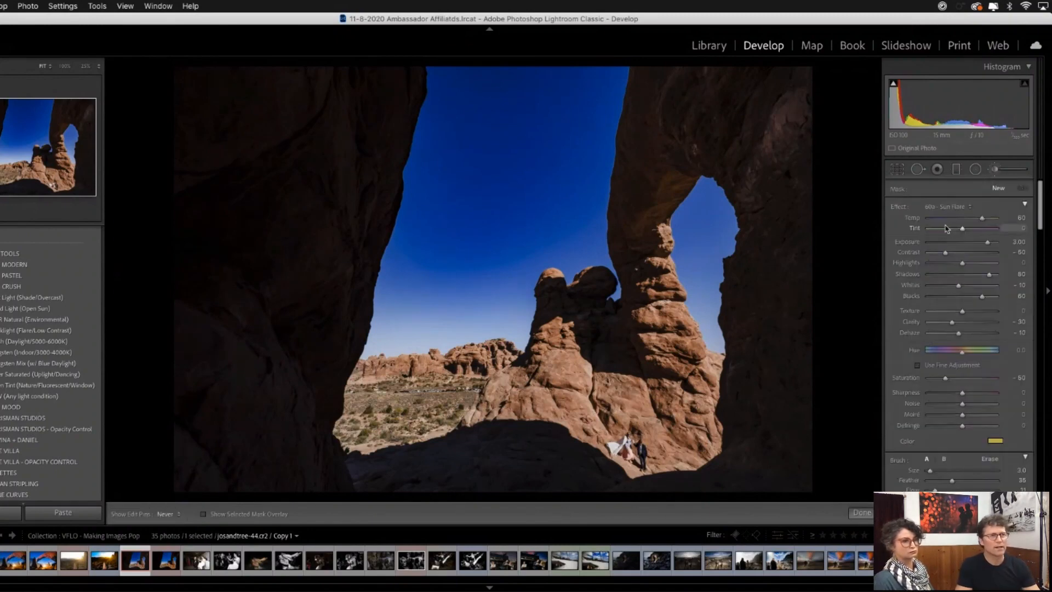
left_click(966, 208)
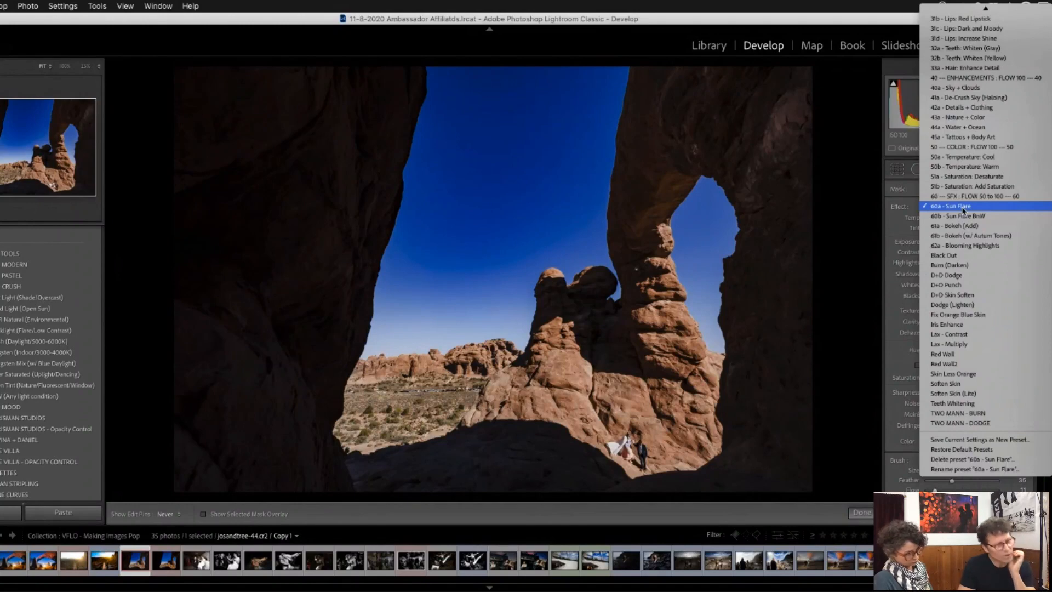
scroll(964, 211, "up", 3)
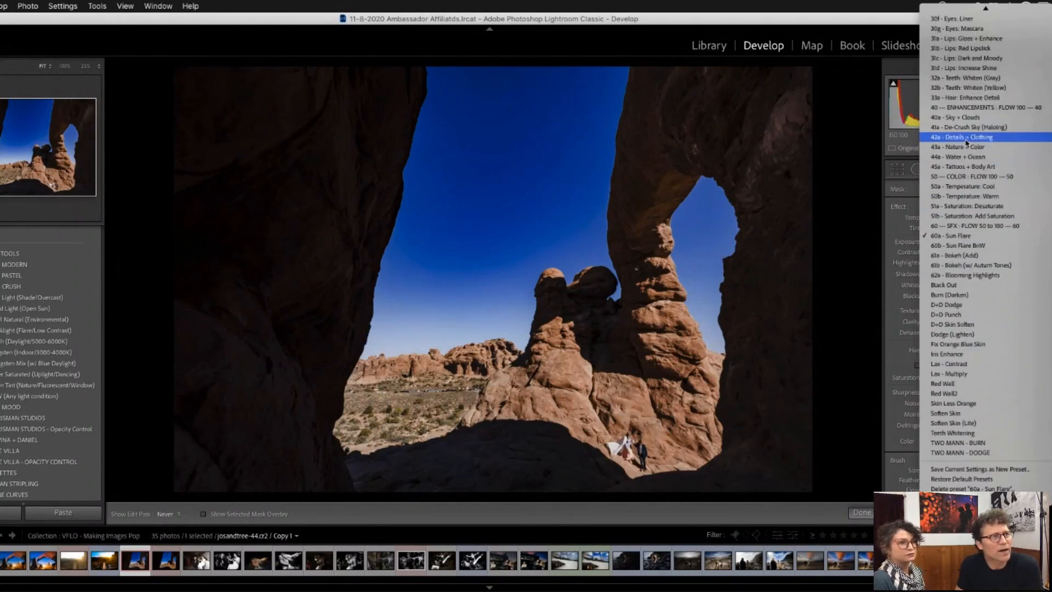
left_click(966, 131)
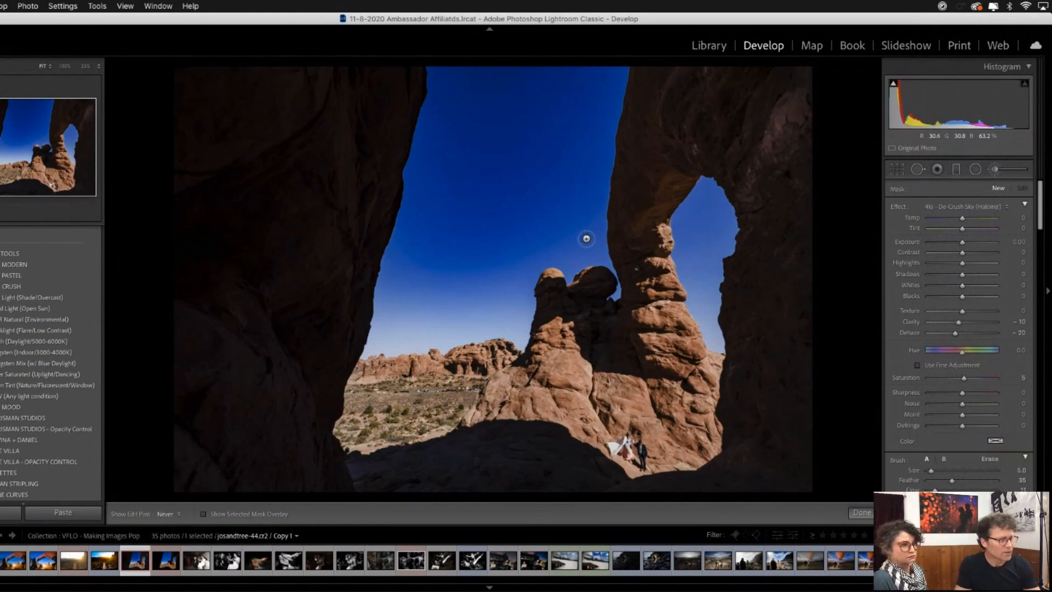
- Enlarge the brush to size 18 and paint the de-crush effect over the sky edges along the rock window and arch
scroll(584, 237, "up", 5)
scroll(624, 81, "up", 1)
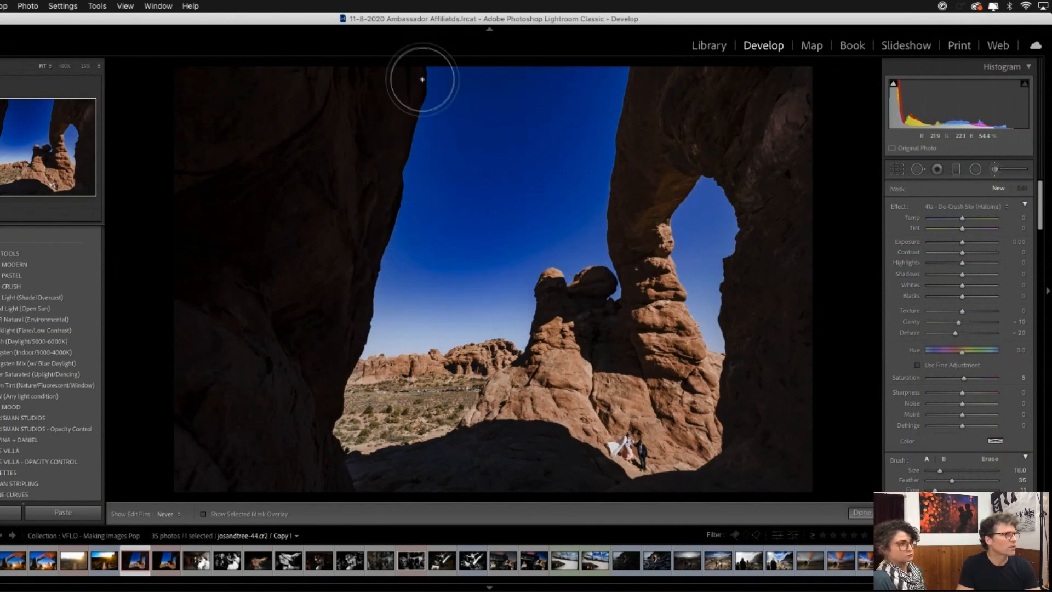
mouse_move(738, 189)
left_mouse_down()
mouse_move(696, 187)
mouse_move(675, 239)
mouse_move(709, 340)
mouse_move(735, 252)
mouse_move(733, 180)
mouse_move(711, 171)
mouse_move(746, 248)
mouse_move(726, 288)
mouse_move(708, 197)
mouse_move(689, 238)
mouse_move(686, 230)
mouse_move(709, 180)
mouse_move(735, 232)
mouse_move(722, 308)
mouse_move(738, 324)
mouse_move(632, 266)
mouse_move(621, 280)
mouse_move(609, 206)
mouse_move(621, 98)
mouse_move(603, 188)
mouse_move(604, 122)
left_mouse_up()
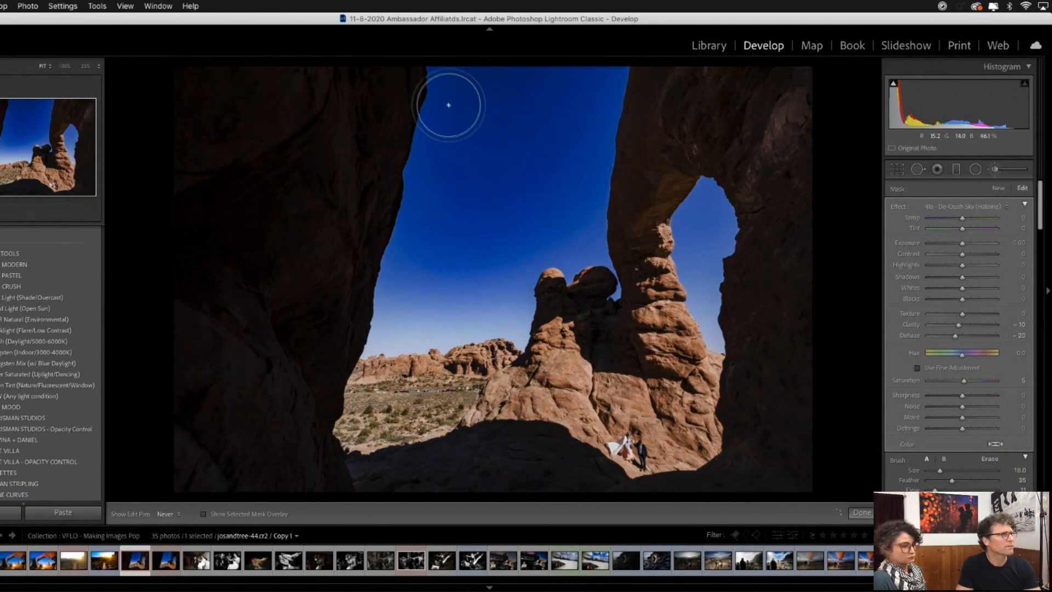
mouse_move(449, 104)
left_mouse_down()
mouse_move(426, 112)
mouse_move(437, 102)
mouse_move(429, 82)
mouse_move(412, 195)
mouse_move(426, 205)
mouse_move(400, 242)
mouse_move(389, 289)
mouse_move(509, 256)
mouse_move(554, 219)
mouse_move(594, 259)
mouse_move(606, 96)
mouse_move(627, 73)
mouse_move(639, 201)
left_mouse_up()
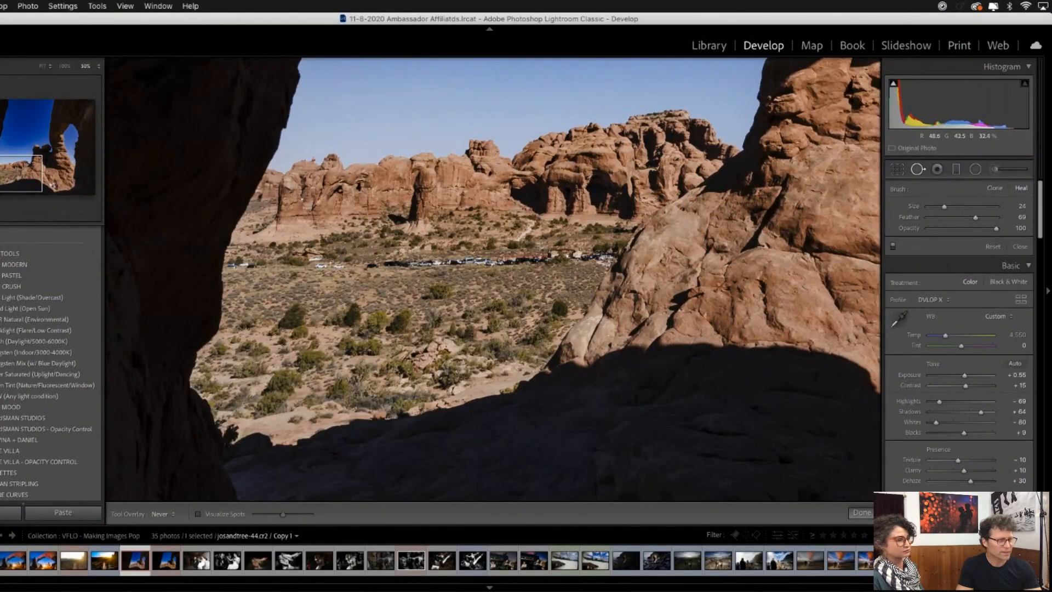
- Heal away the line of parked cars with a size 51 spot brush and the small trail below the cliffs at size 24
scroll(604, 252, "up", 6)
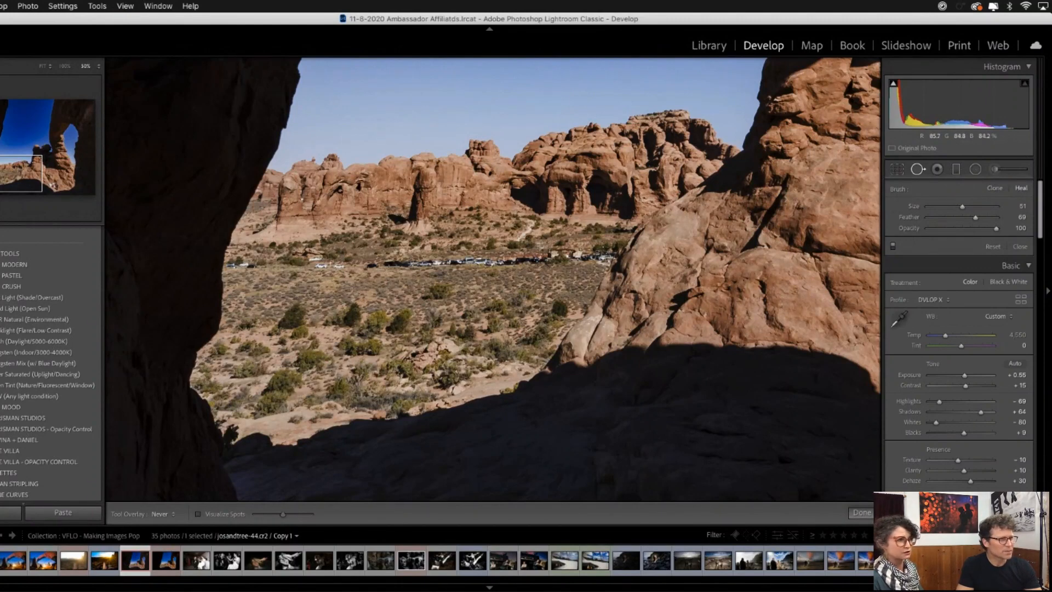
left_click_drag(602, 256, 316, 265)
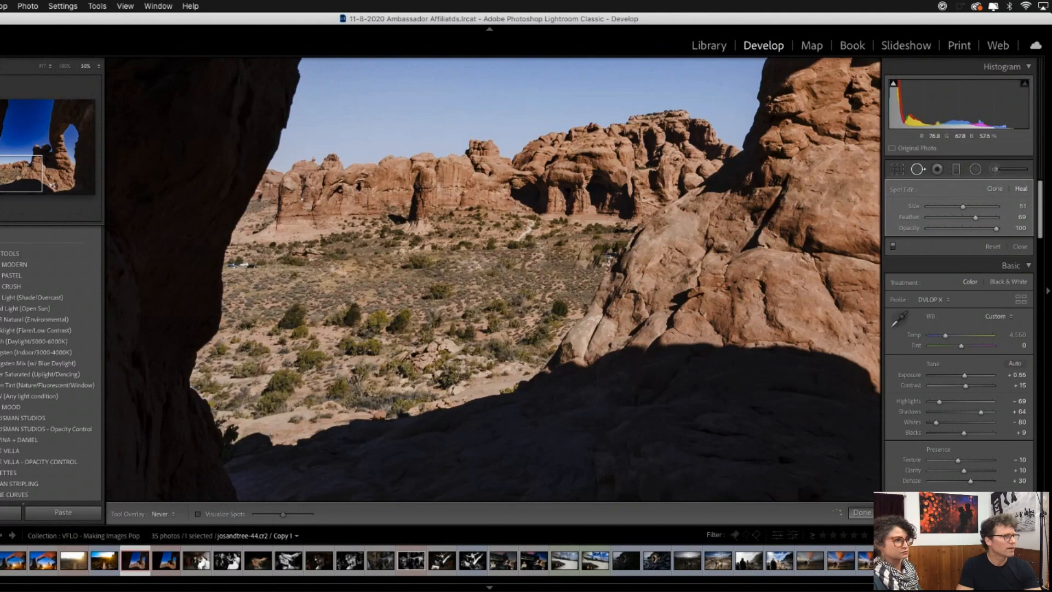
left_click_drag(233, 266, 279, 274)
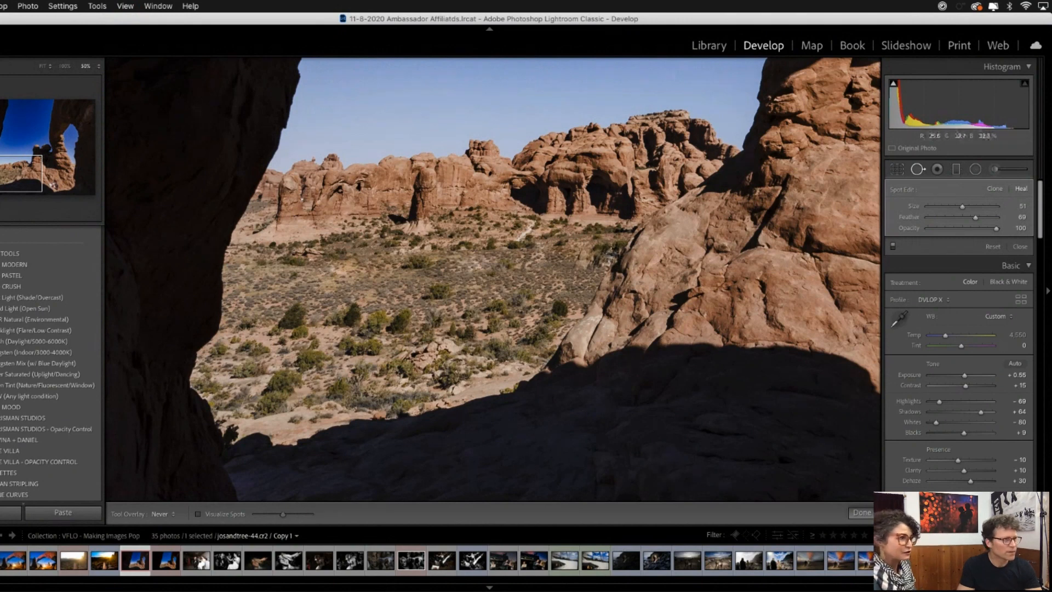
left_click_drag(609, 253, 607, 258)
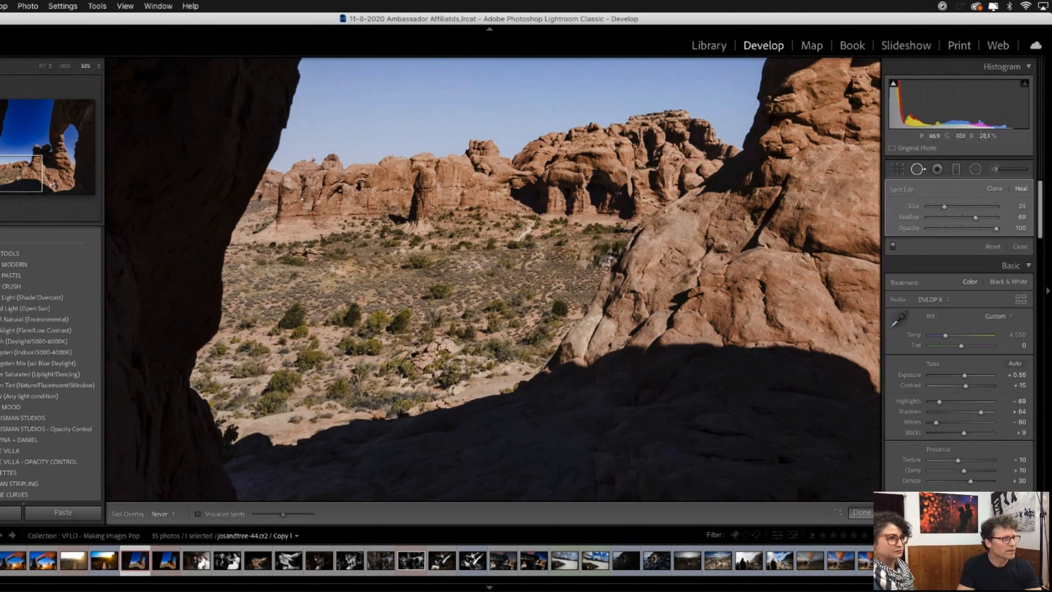
left_click_drag(535, 219, 521, 236)
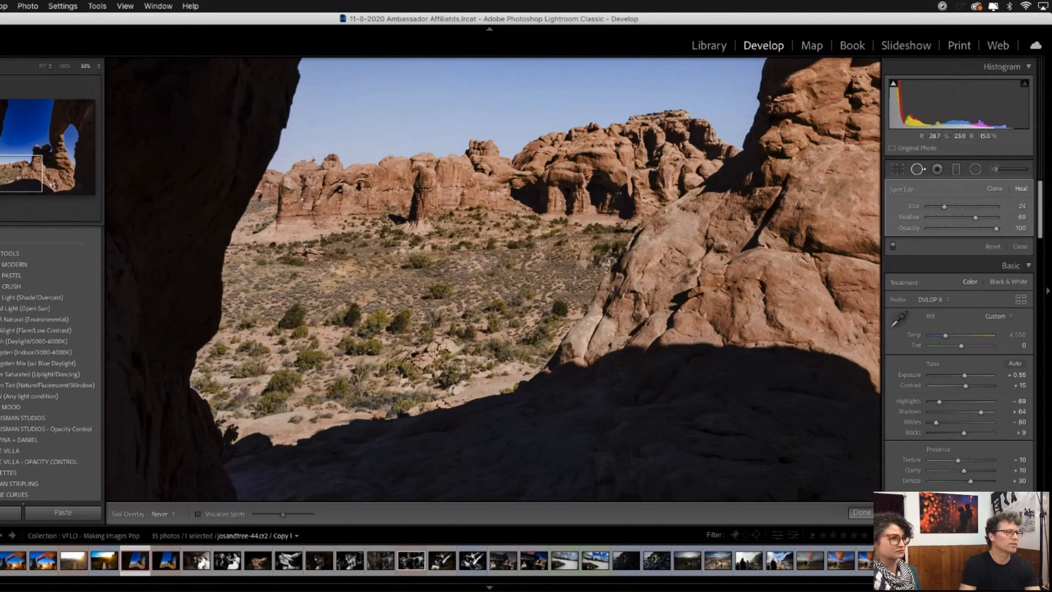
- Review the retouched photo at reduced and full-image view, and examine the couple on the rocks up close
key("super+minus")
key("super+minus")
key("super+minus")
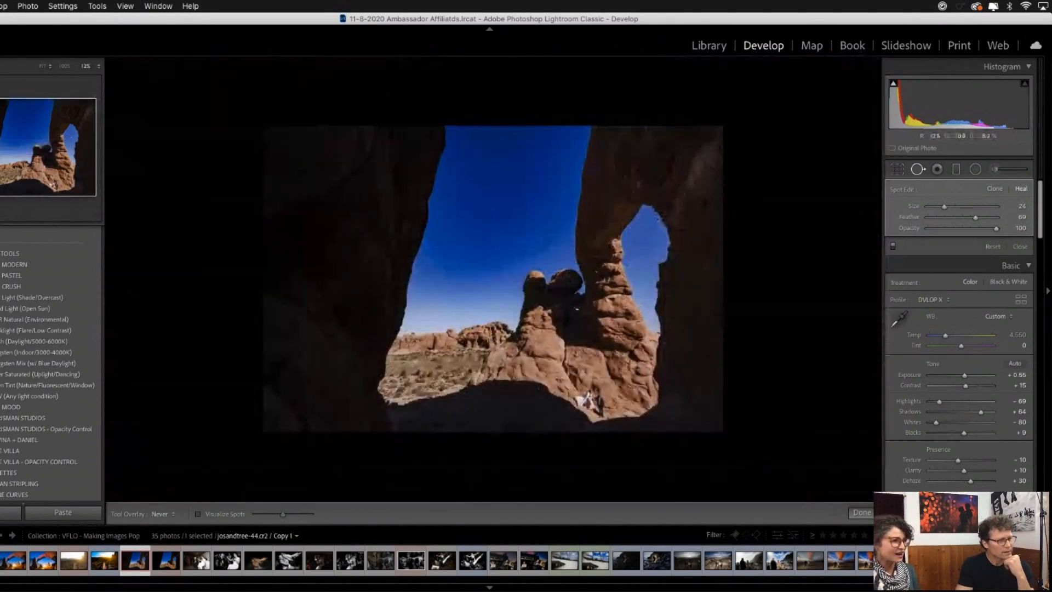
key("k")
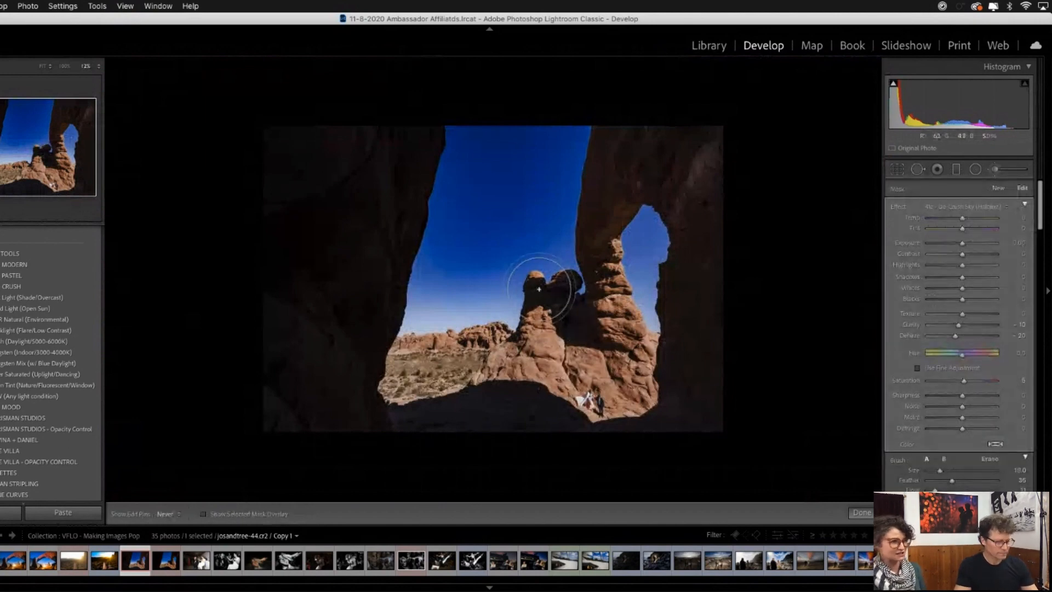
key("k")
left_click(540, 289)
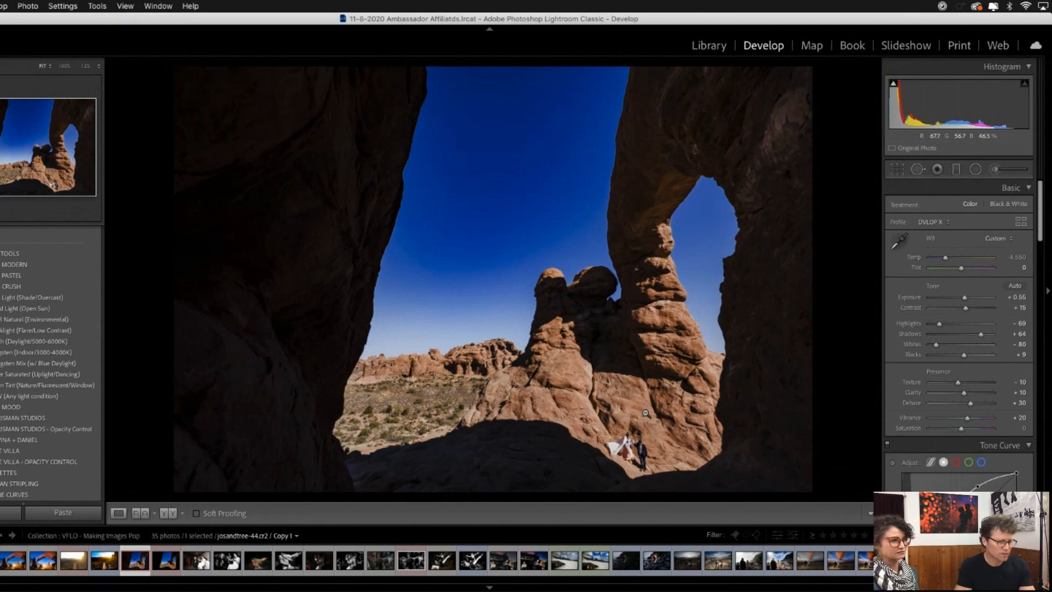
key("super+=")
key("super+=")
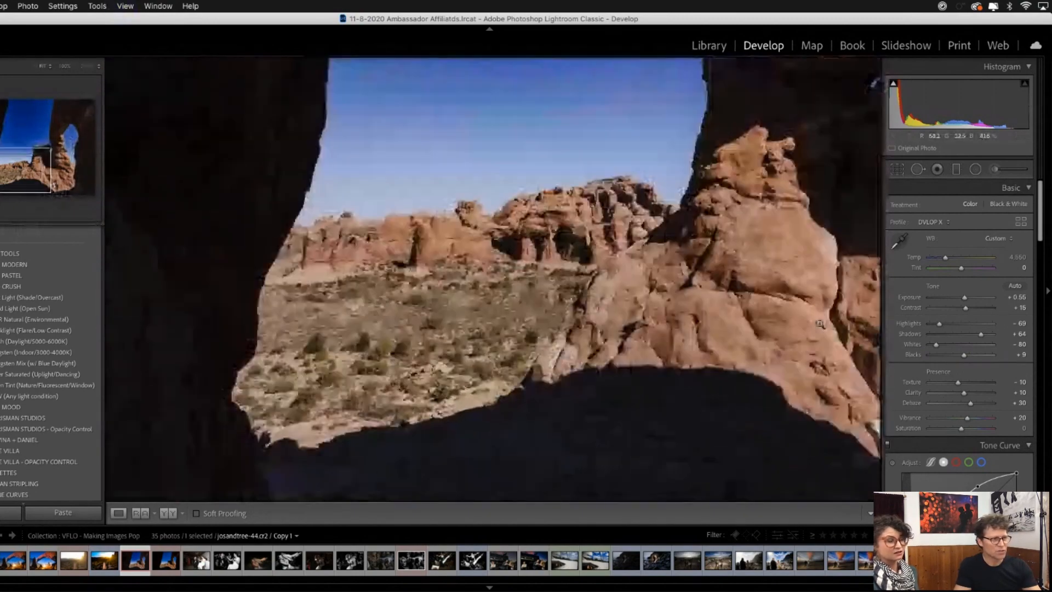
left_click_drag(764, 205, 494, 297)
left_click(495, 296)
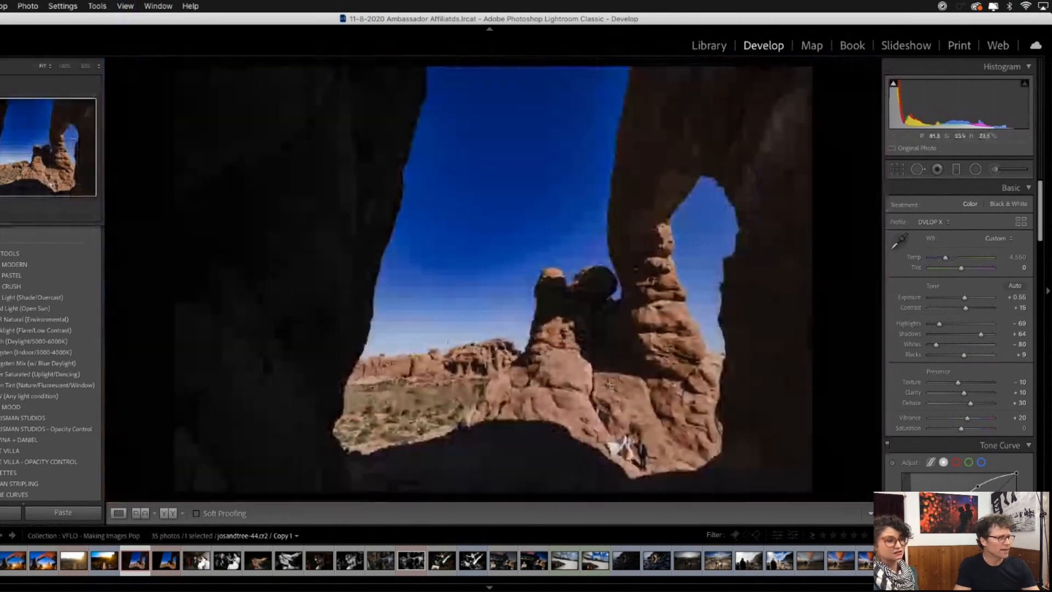
left_click(652, 439)
left_click(329, 411)
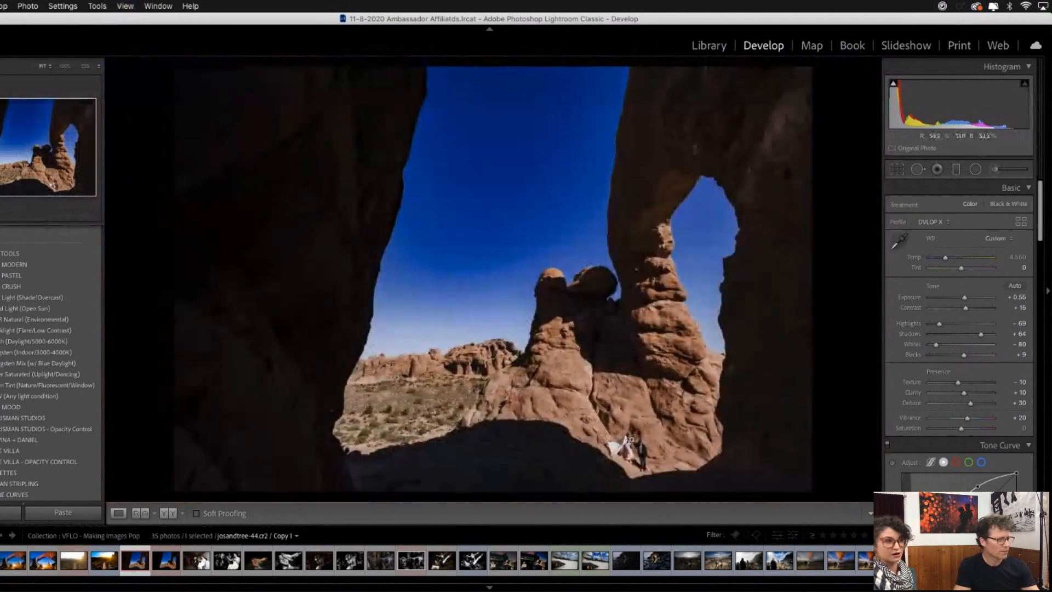
left_click_drag(631, 438, 576, 354)
left_click_drag(575, 355, 573, 276)
left_click(642, 413)
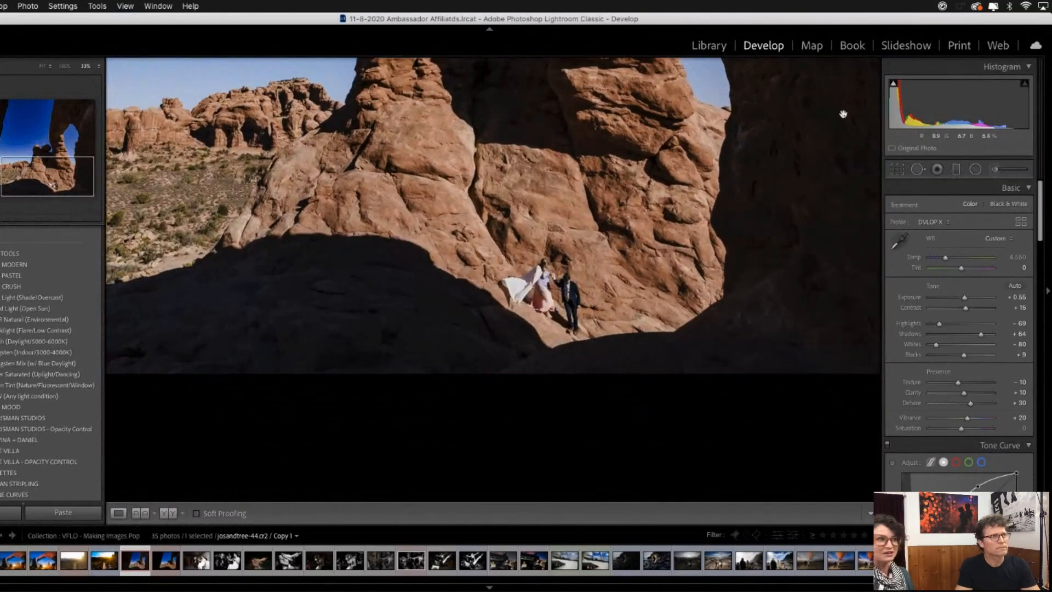
- Start a new adjustment brush with the 20f - Burn: Highlights effect preset for the couple
key("k")
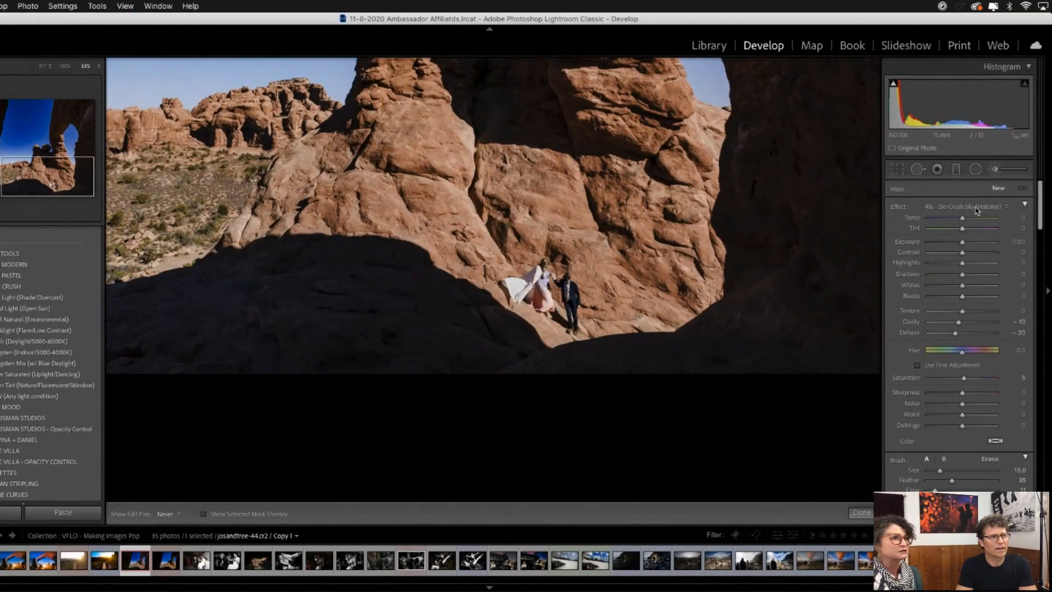
left_click(967, 208)
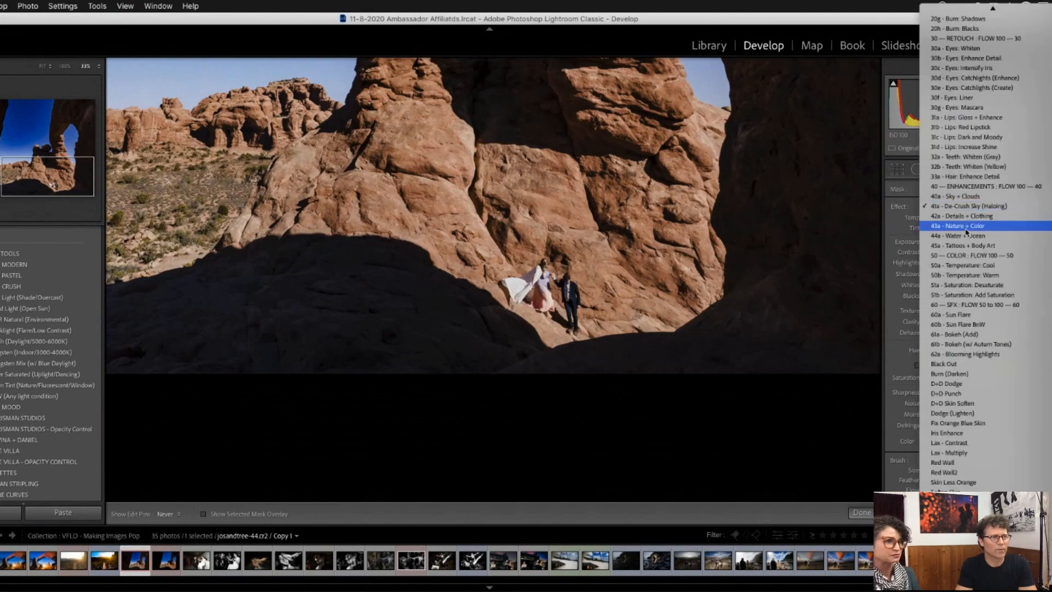
scroll(970, 216, "up", 3)
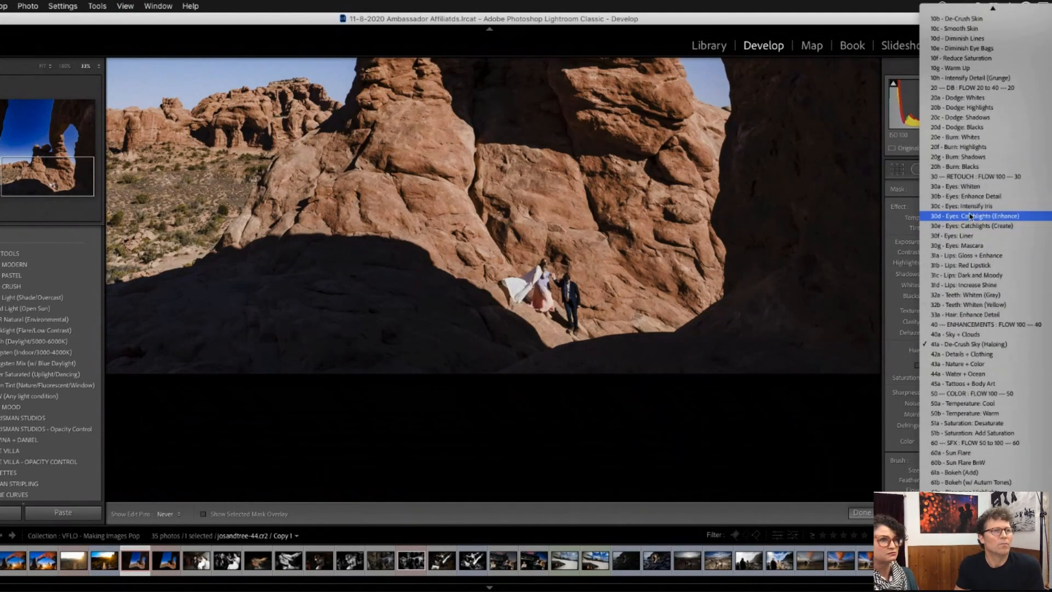
left_click(970, 147)
- Zoom in on the couple, shrink the brush to size 5 and burn the highlights on the bride's white cape and dress
key("z")
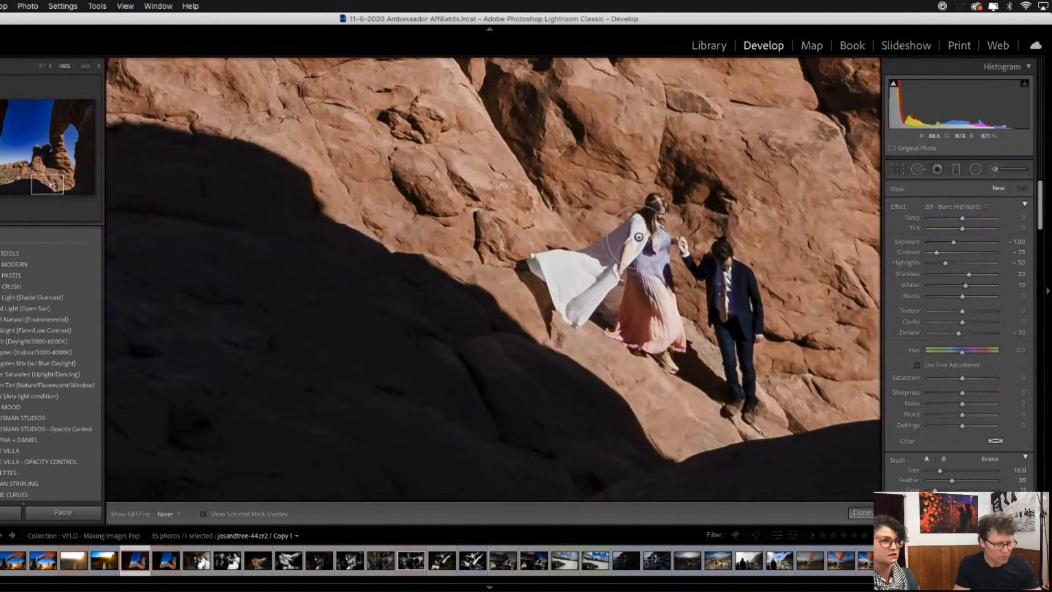
key("bracketleft")
key("bracketleft")
key("bracketleft")
key("bracketleft")
key("bracketleft")
key("bracketleft")
key("bracketleft")
key("bracketleft")
key("bracketleft")
key("bracketleft")
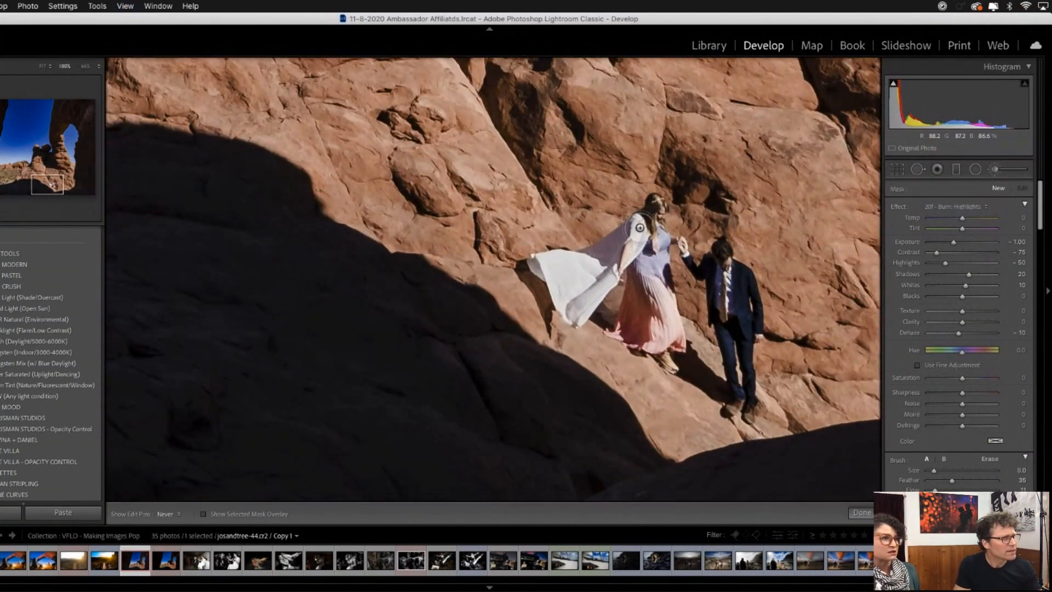
mouse_move(634, 243)
left_mouse_down()
mouse_move(671, 284)
mouse_move(667, 336)
mouse_move(660, 202)
mouse_move(674, 253)
left_mouse_up()
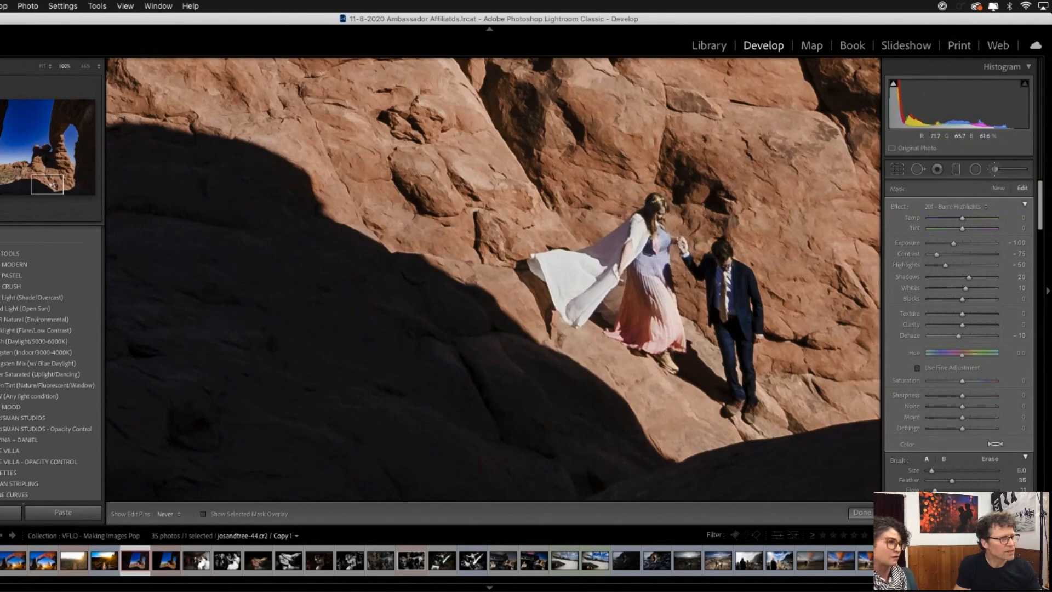
key("bracketleft")
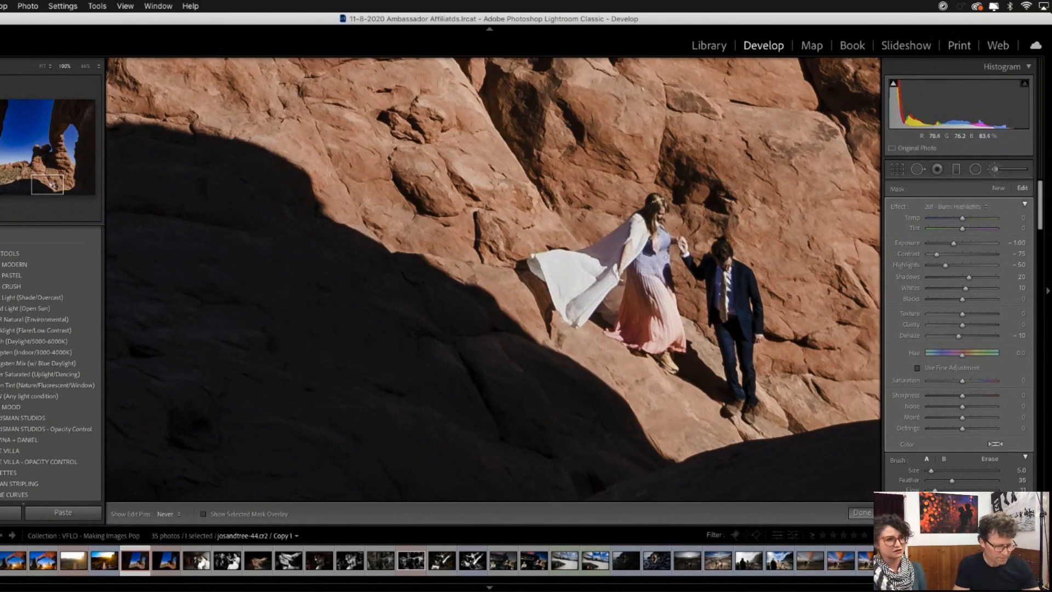
- Close the brush and review the burned highlights on the couple at several zoom levels, ending at full-image view
key("super+minus")
key("super+minus")
key("super+minus")
key("super+minus")
key("super+minus")
key("super+minus")
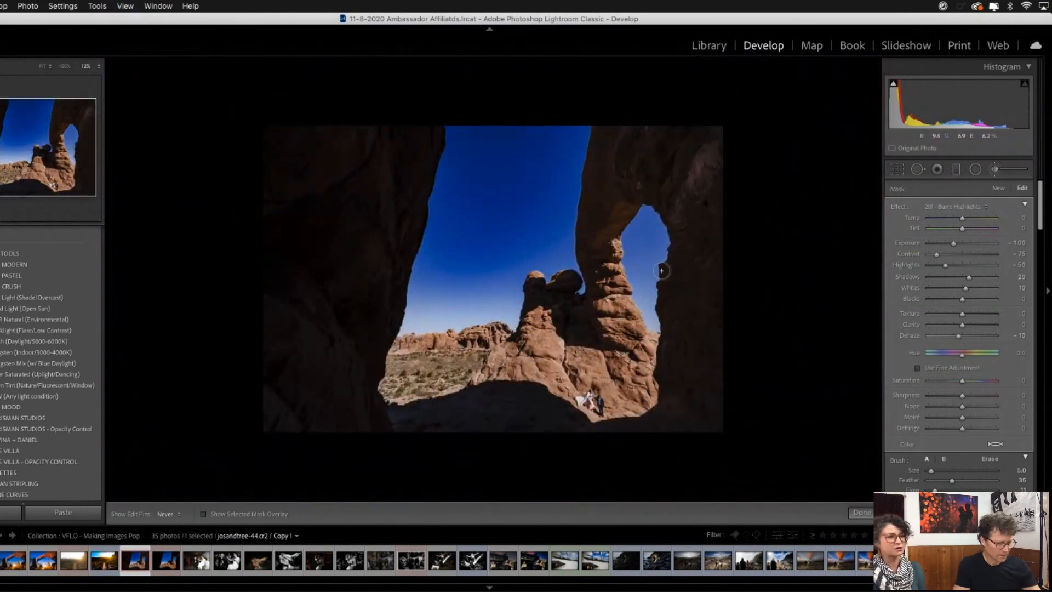
key("super+equal")
key("super+equal")
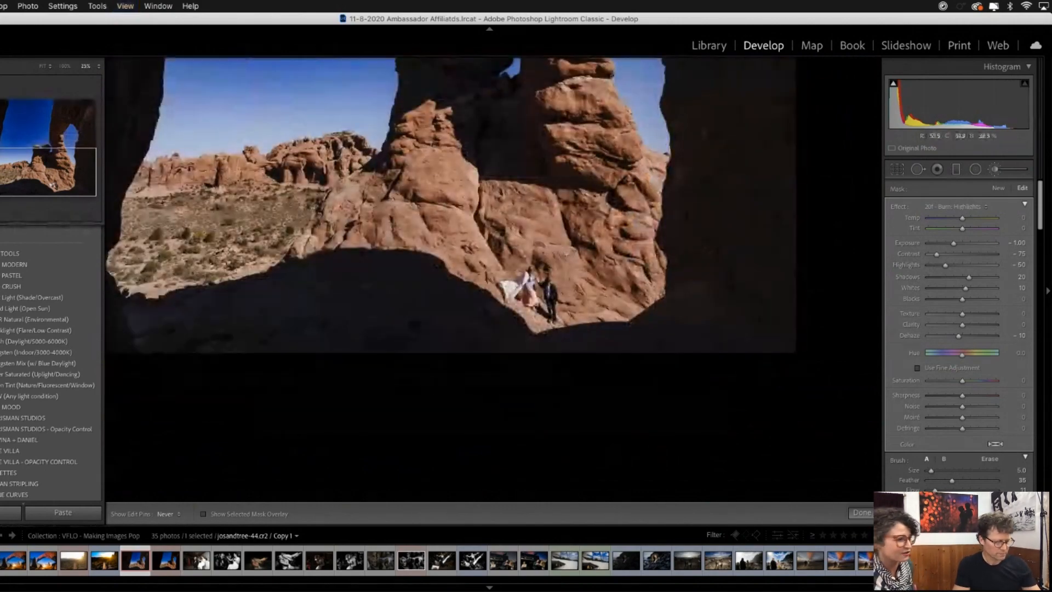
key("k")
left_click(559, 242)
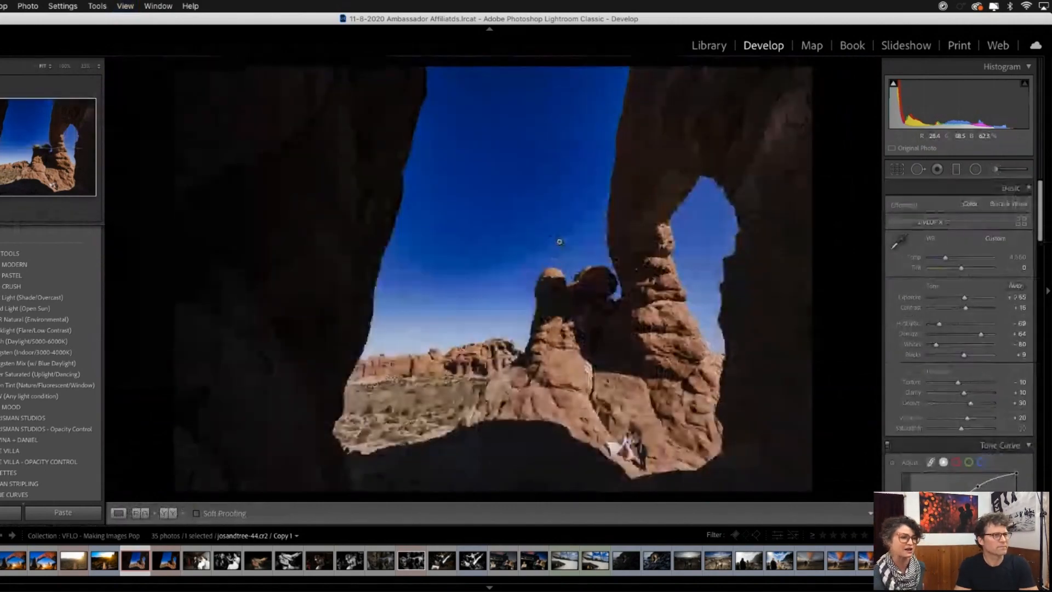
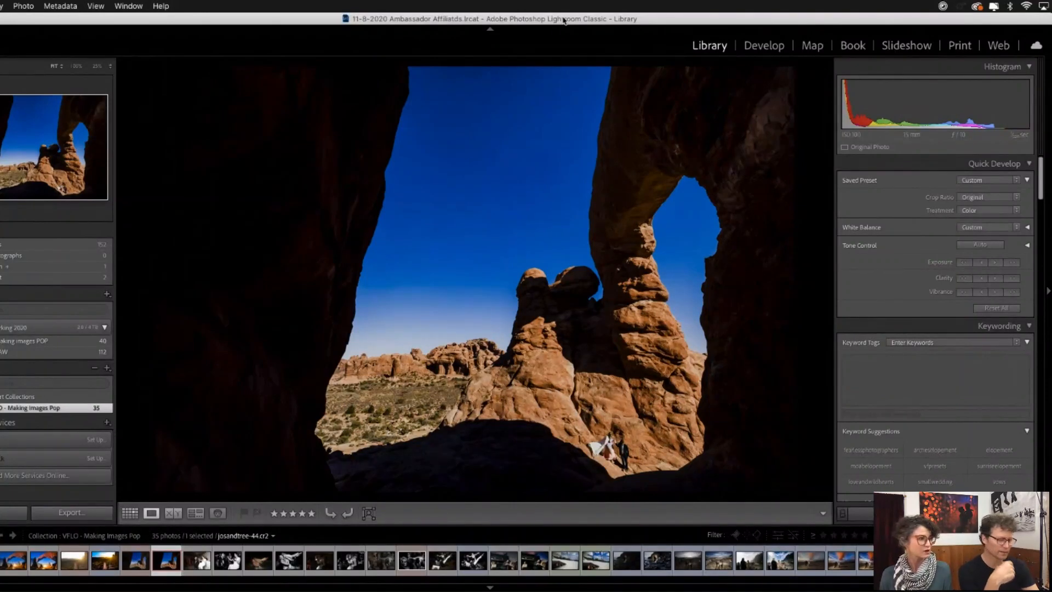
- Return to the grid, view the black-and-white reception edit in full, and go back to its unedited colour original
key("g")
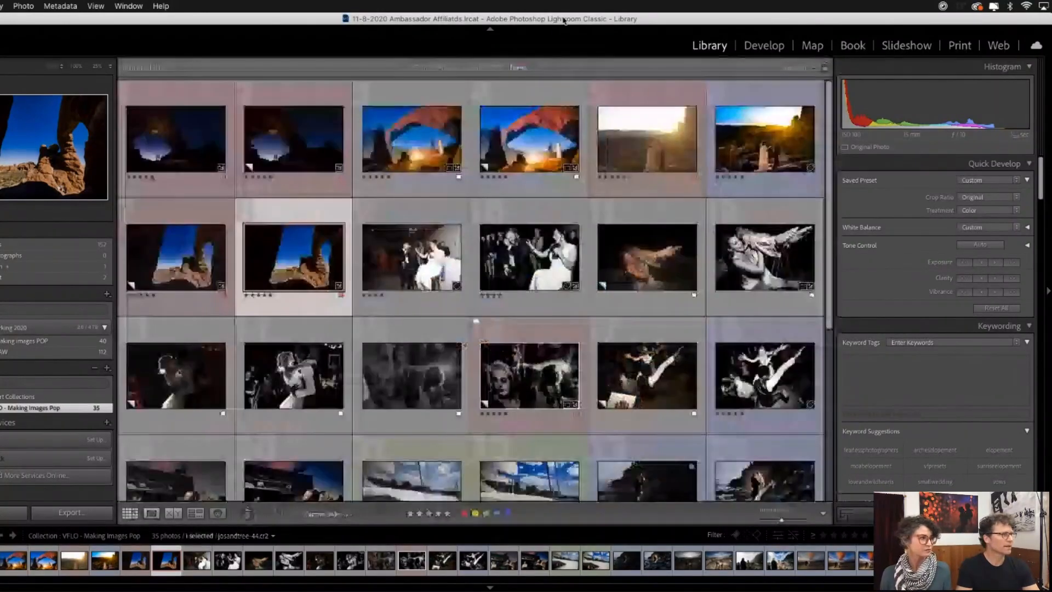
left_click(466, 269)
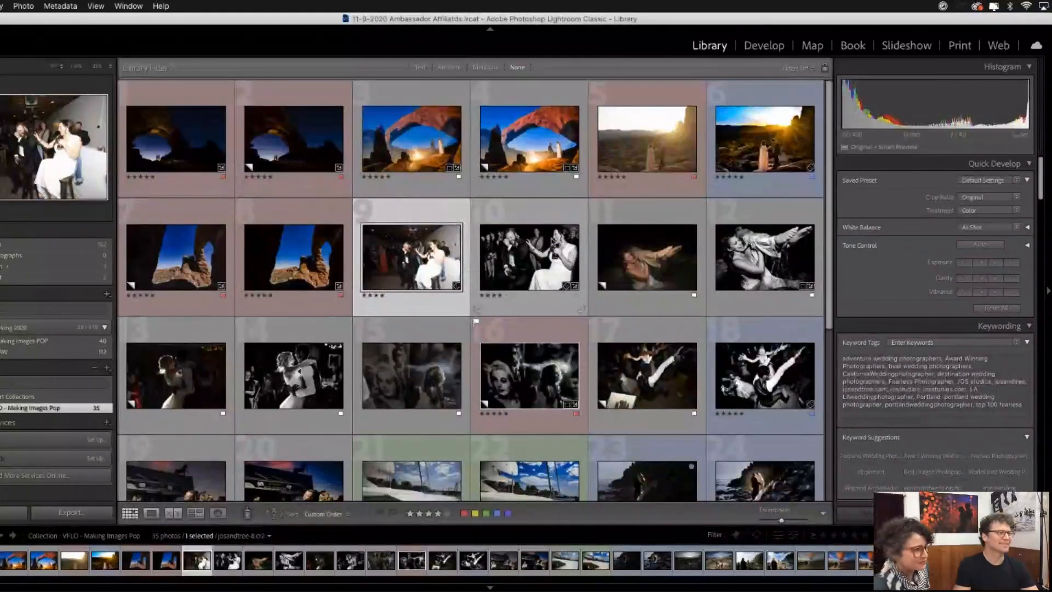
double_click(553, 241)
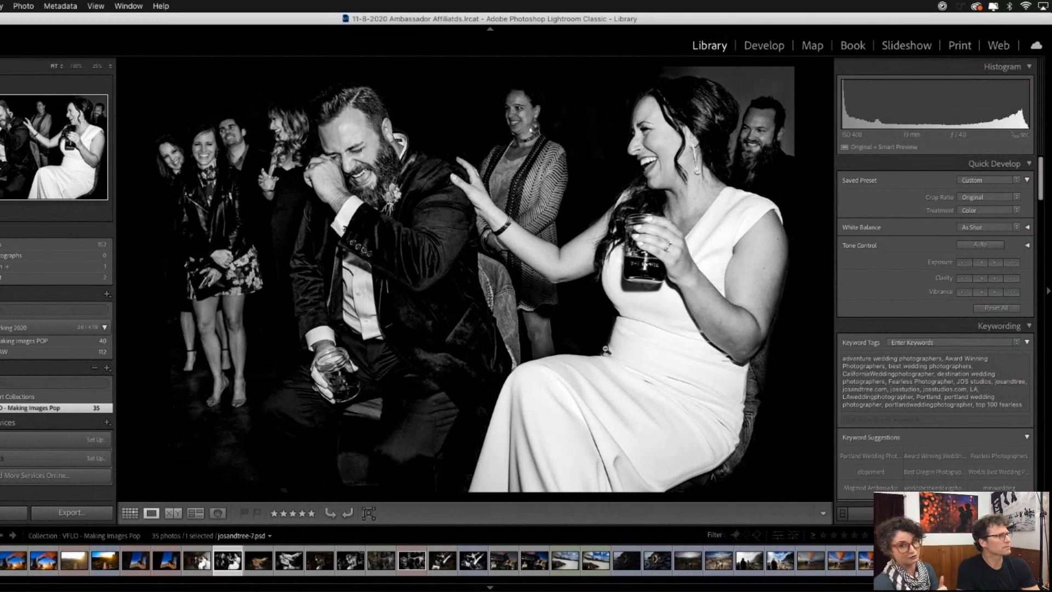
key("Left")
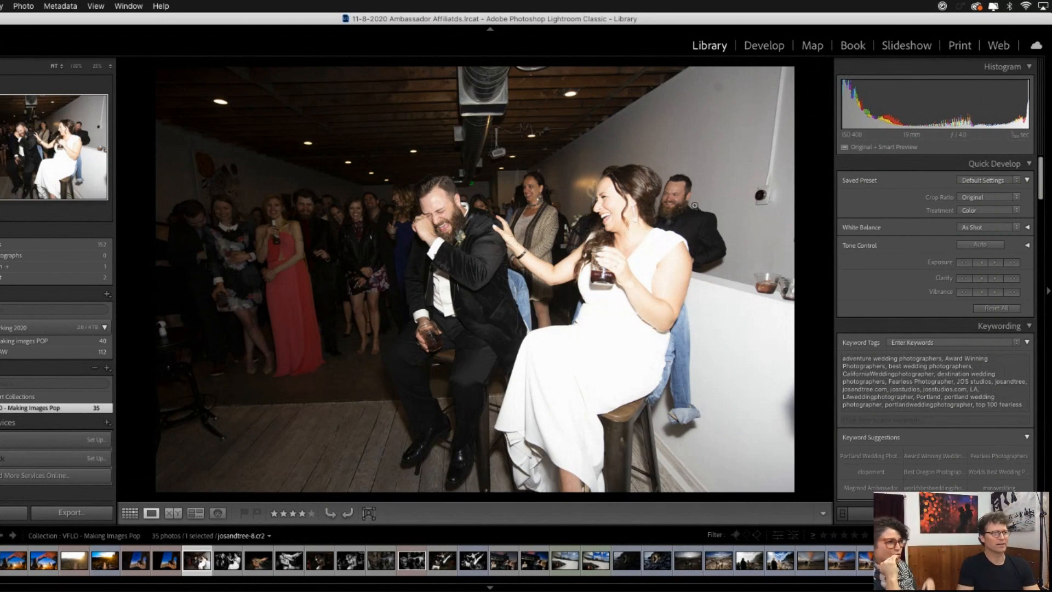
- Crop the colour reception photo tightly around the laughing bride and groom, keeping the original aspect ratio
left_click(756, 49)
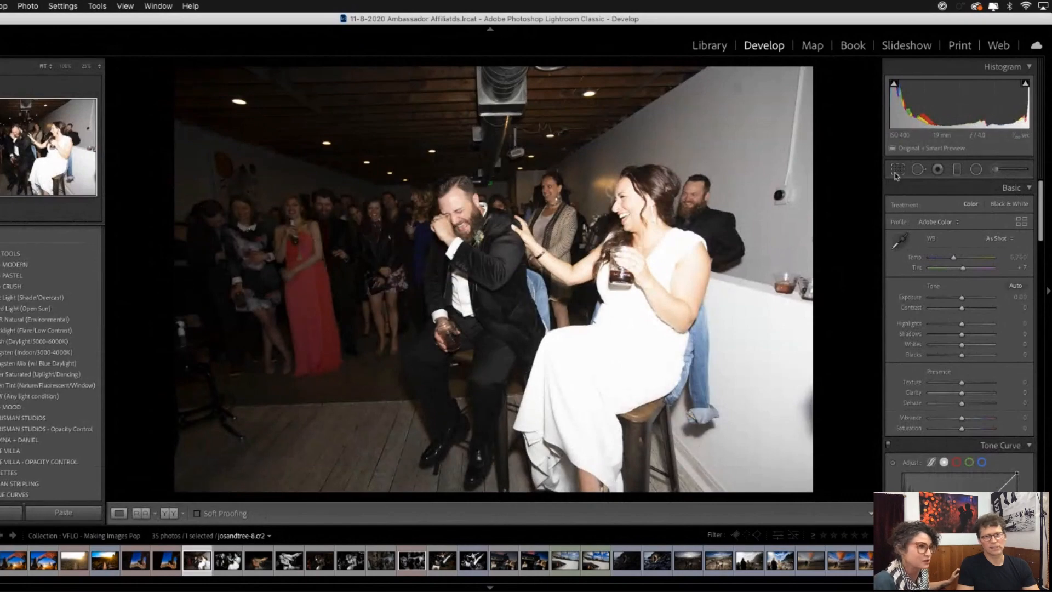
left_click(896, 170)
left_click_drag(196, 77, 248, 115)
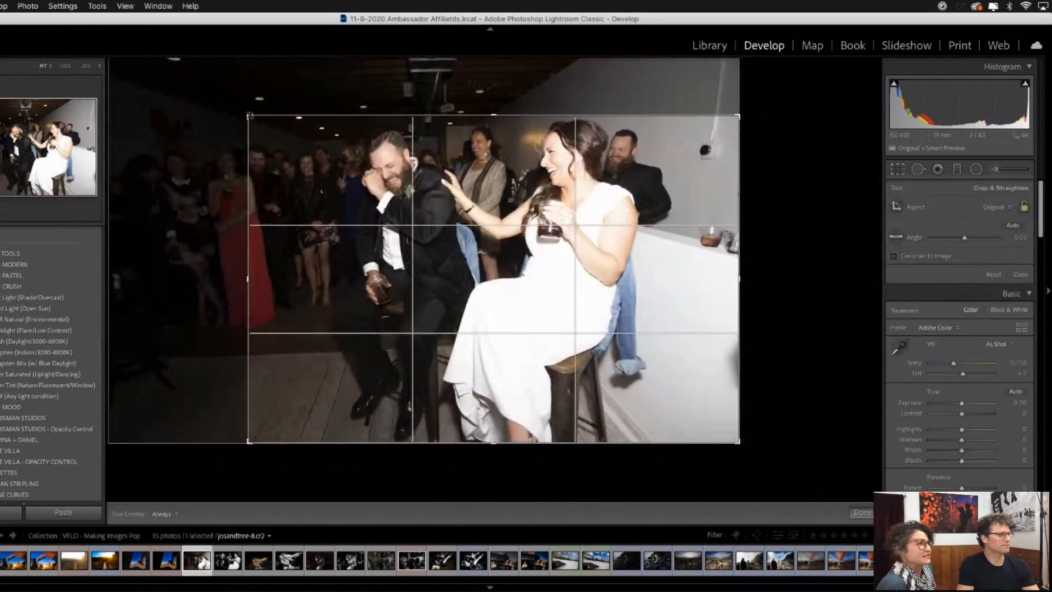
left_click_drag(239, 449, 254, 434)
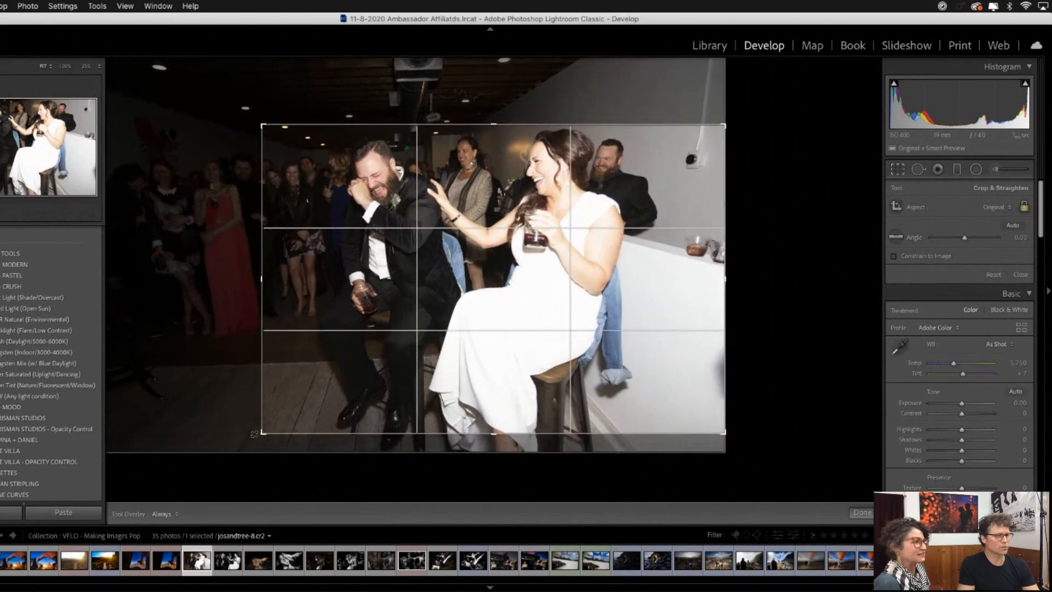
left_click_drag(725, 433, 666, 395)
left_click_drag(699, 428, 660, 414)
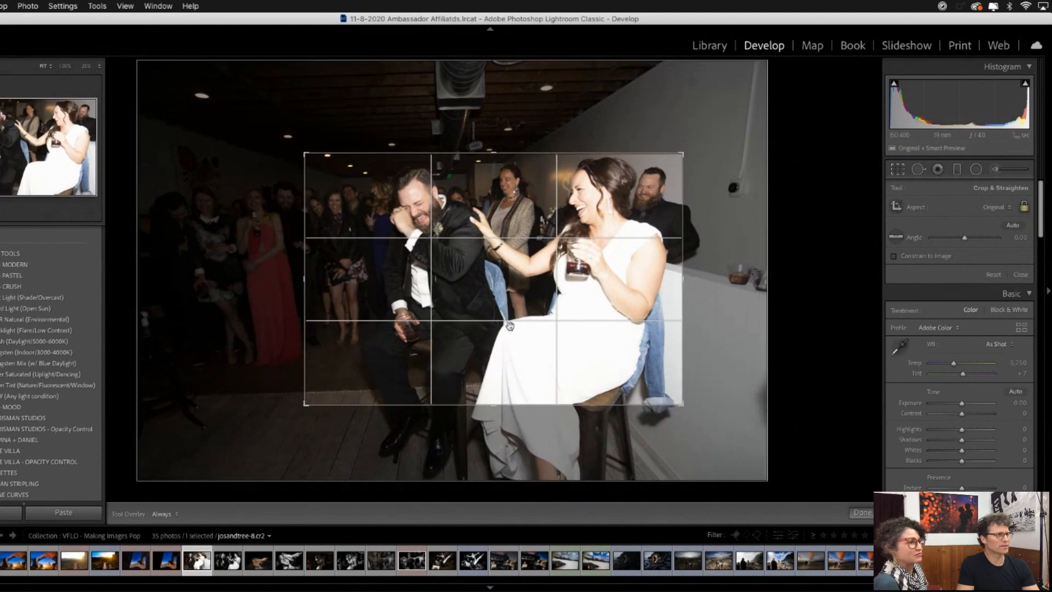
key("Return")
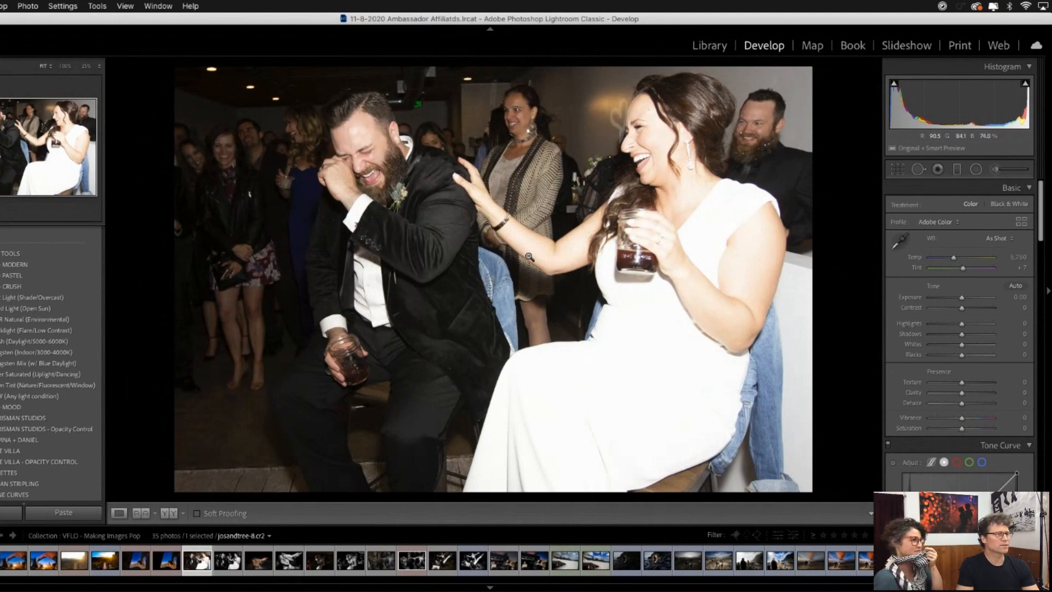
- Apply the high-contrast black-and-white preset from the Mann Studios preset group to the cropped photo
scroll(51, 383, "down", 1)
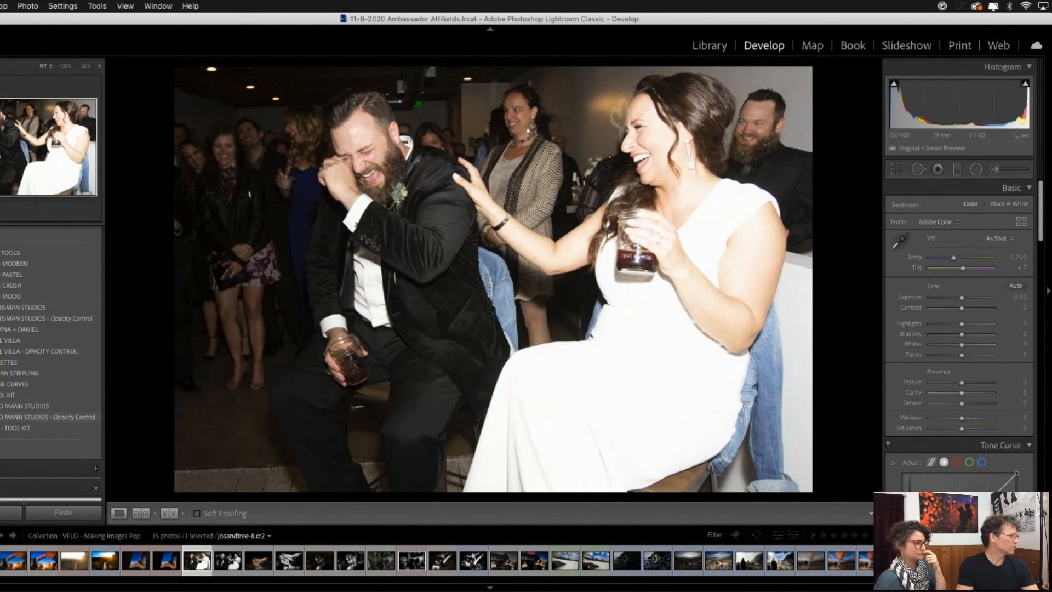
left_click(28, 405)
left_click(50, 439)
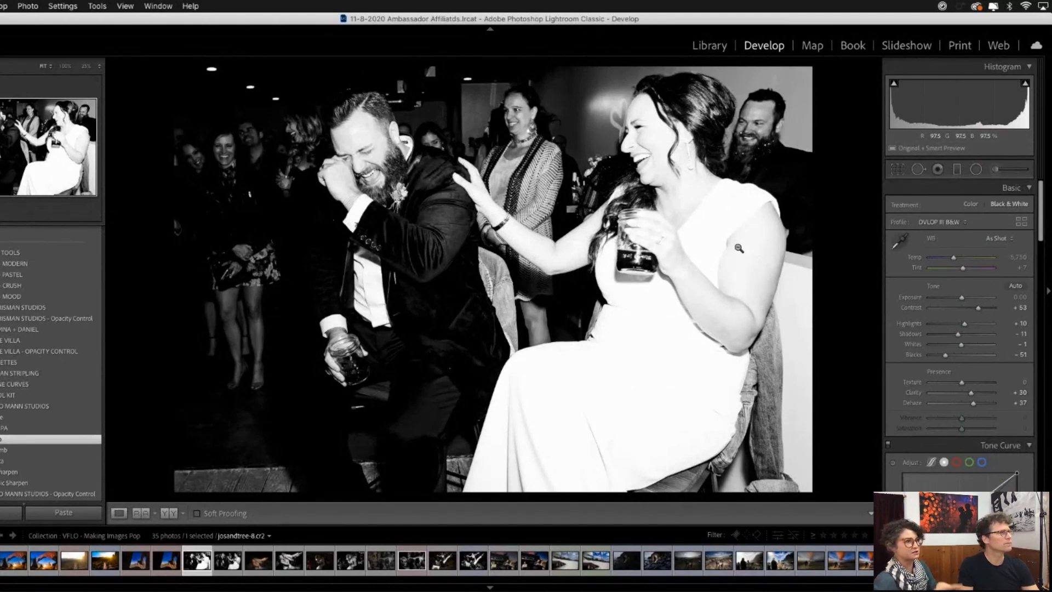
- Brighten the guests in the dark background behind the groom with a 20c - Dodge: Shadows brush at size 19, and raise its exposure
key("k")
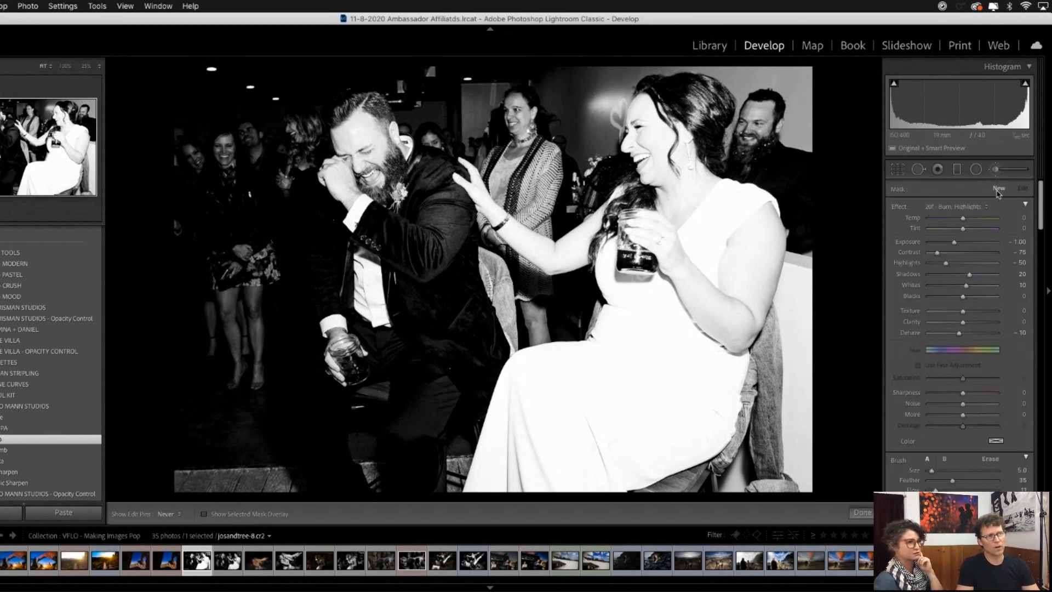
left_click(964, 208)
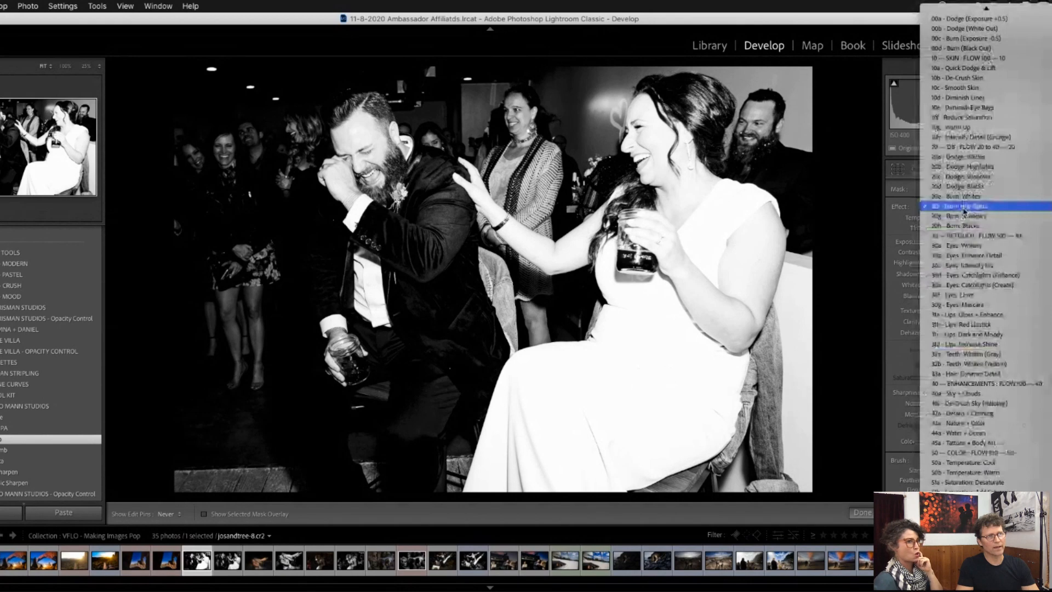
scroll(965, 207, "up", 5)
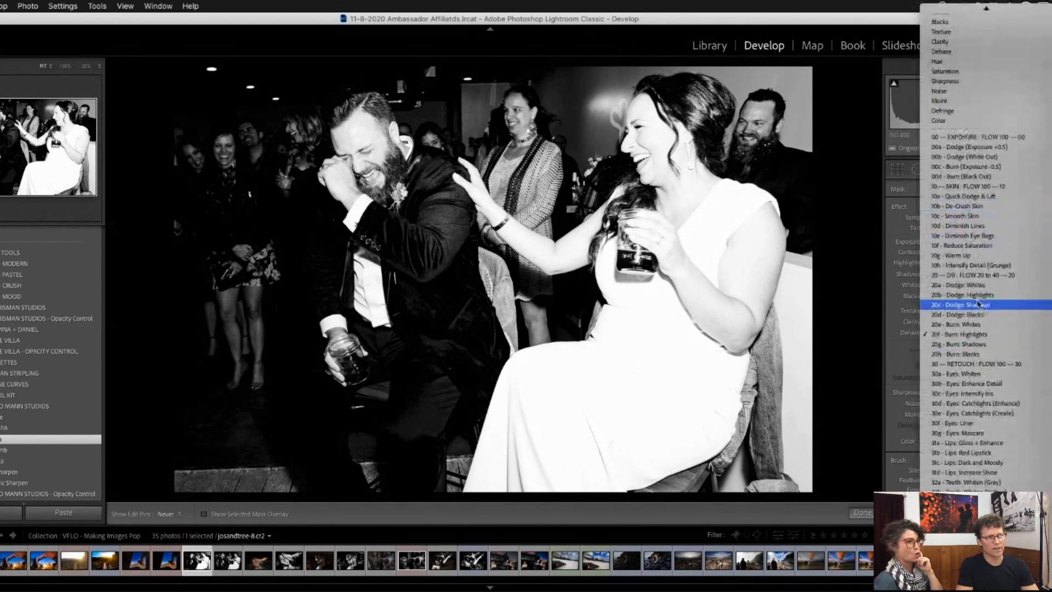
left_click(984, 306)
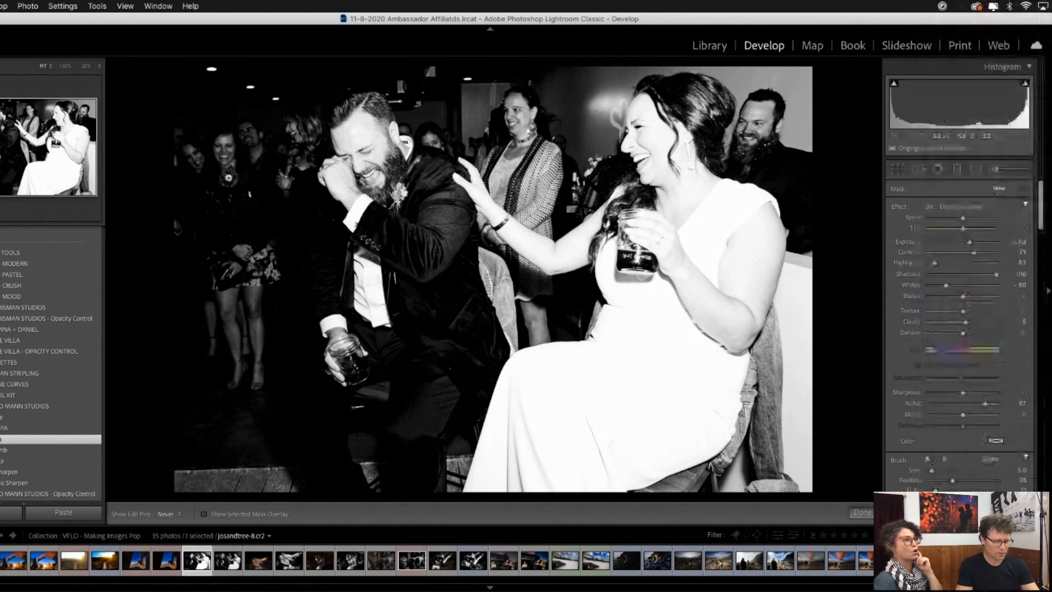
scroll(251, 318, "up", 5)
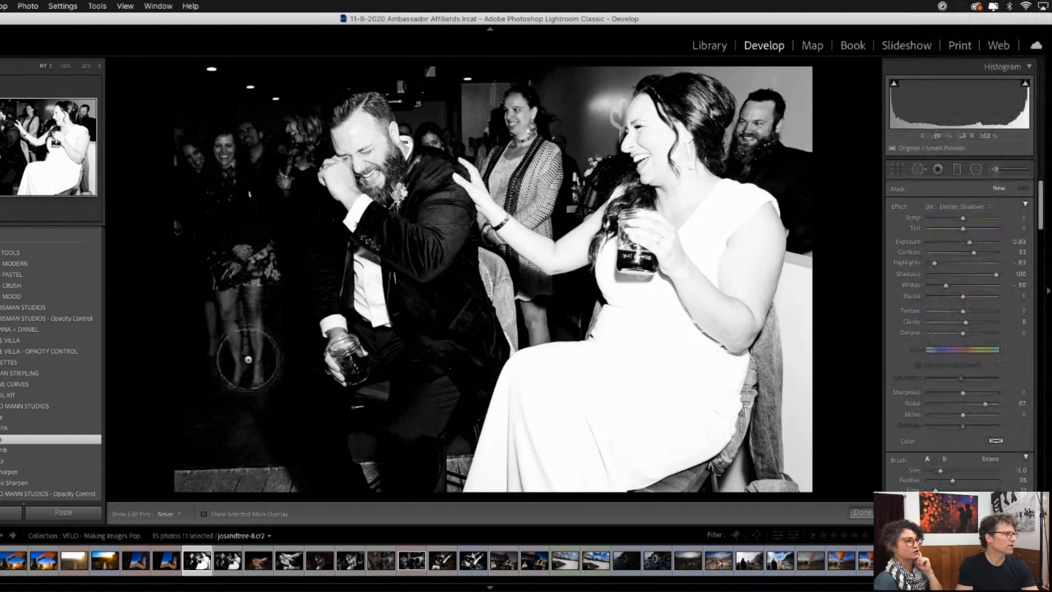
left_click_drag(241, 301, 239, 277)
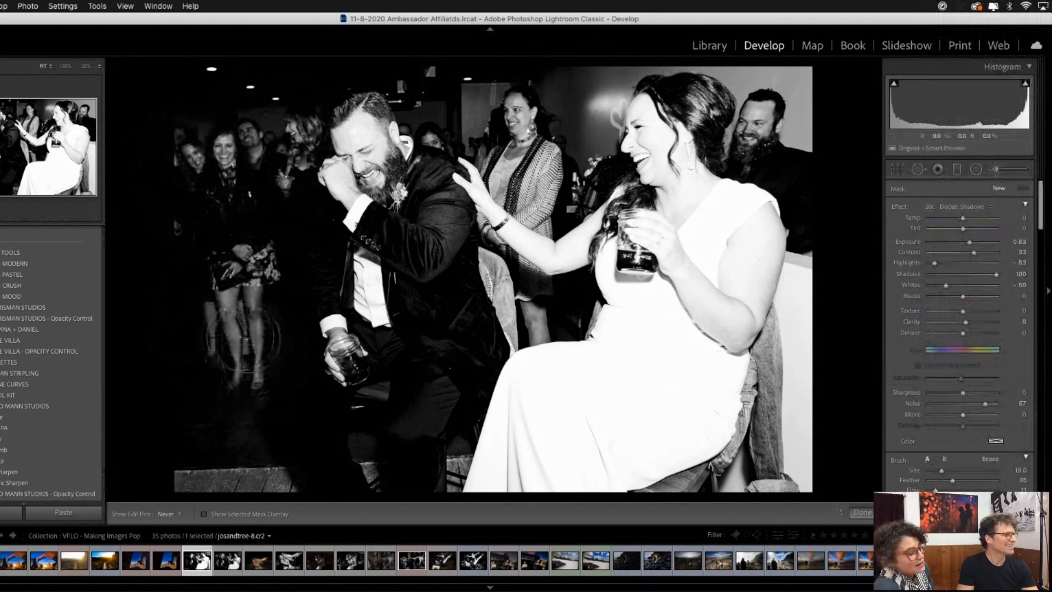
left_click_drag(186, 176, 193, 177)
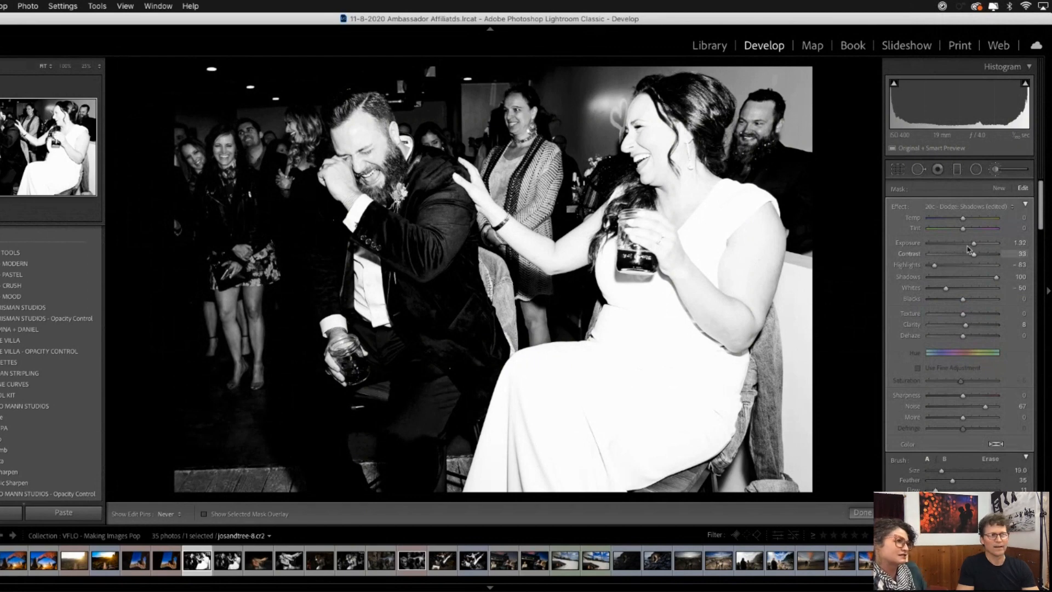
- Black out the ceiling above the guests and groom with a new 00d - Burn (Black Out) brush at about size 12
left_click(981, 206)
scroll(983, 210, "up", 3)
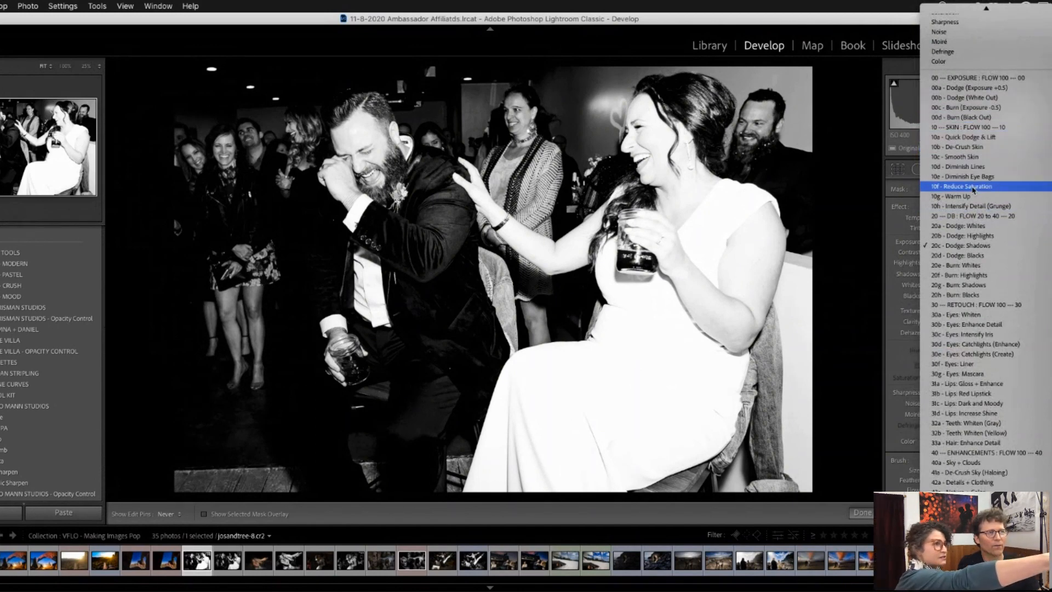
left_click(981, 118)
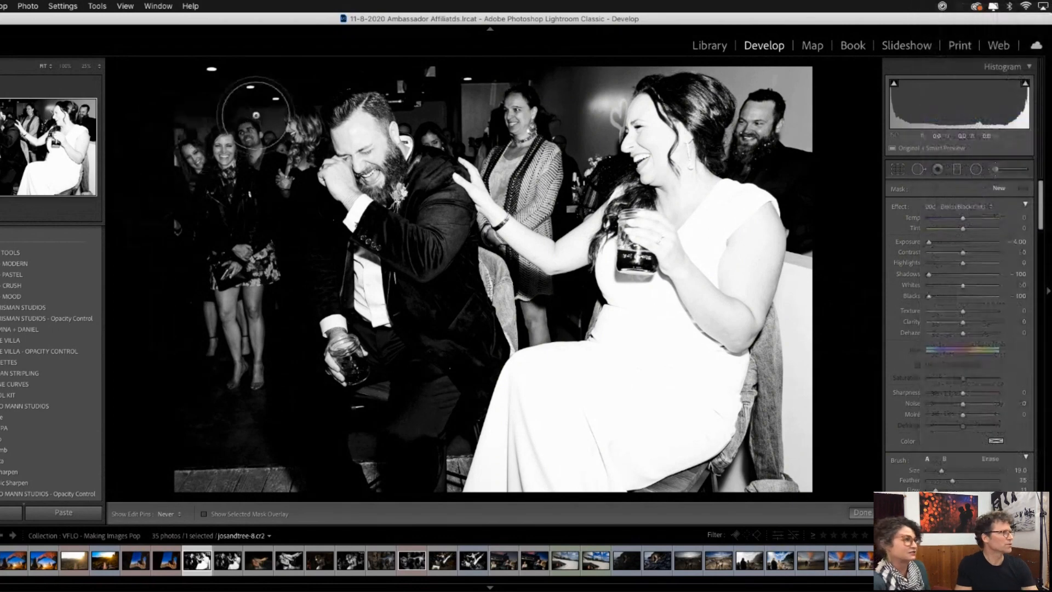
key("bracketleft")
key("bracketleft")
key("bracketleft")
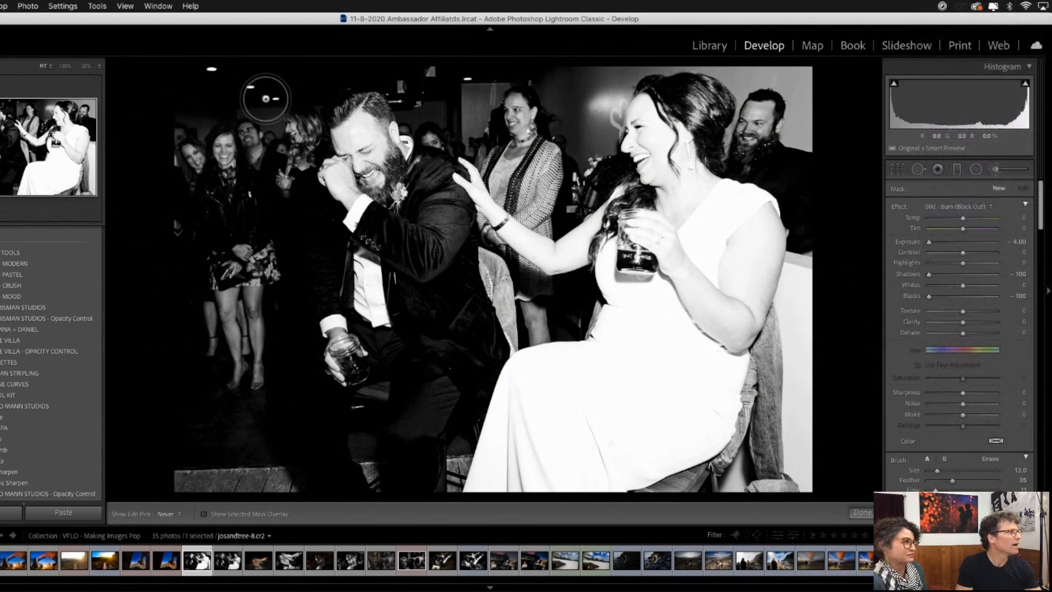
mouse_move(188, 112)
left_mouse_down()
mouse_move(183, 77)
mouse_move(348, 71)
mouse_move(438, 82)
left_mouse_up()
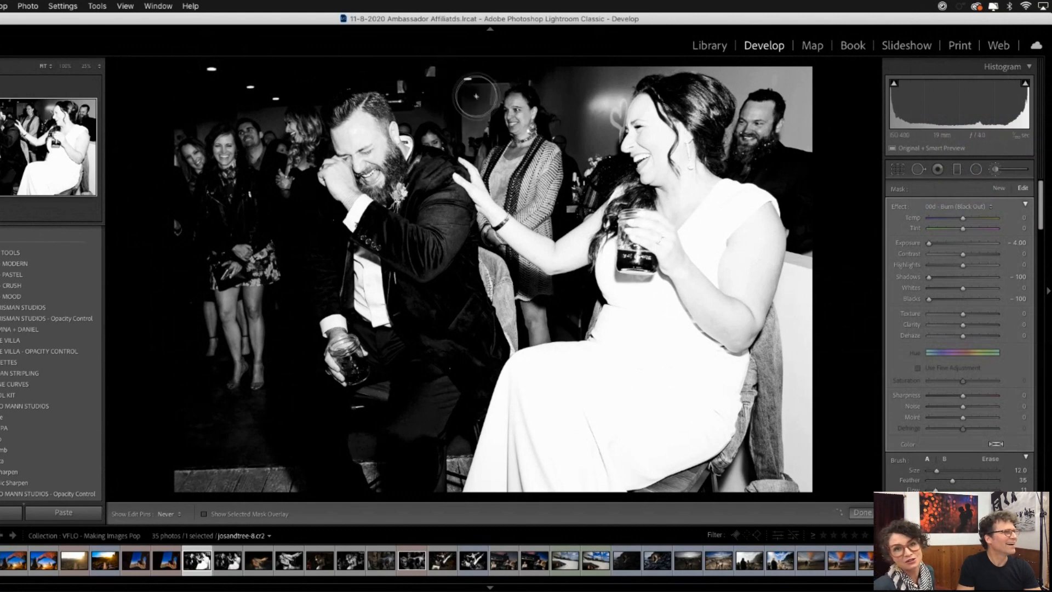
- Shrink the black-out brush to size 3 and paint over the small bright details on the ceiling above the groom
key("bracketleft")
key("bracketleft")
key("bracketleft")
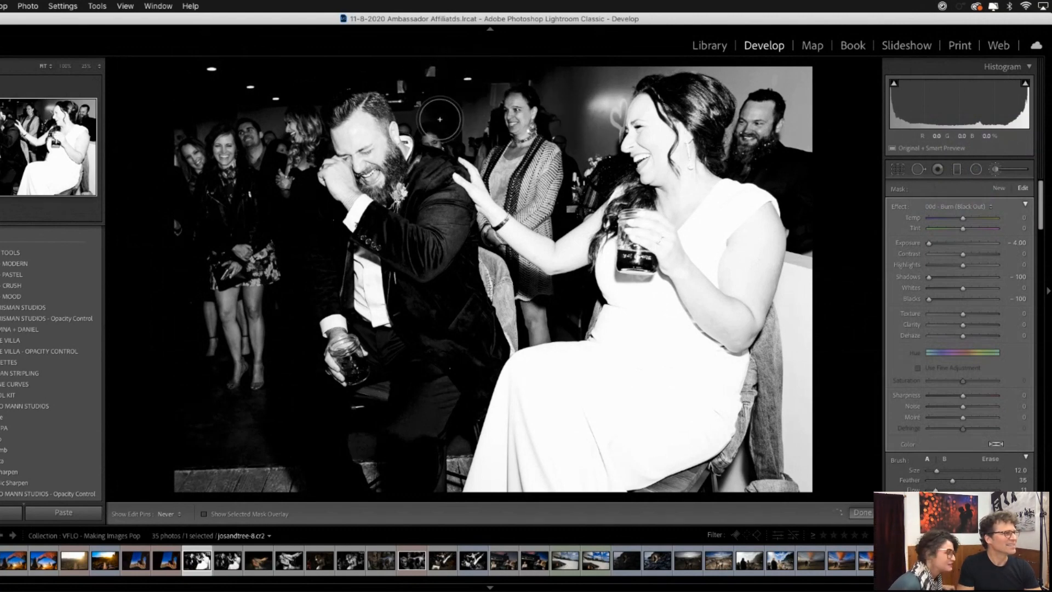
left_click_drag(406, 88, 396, 72)
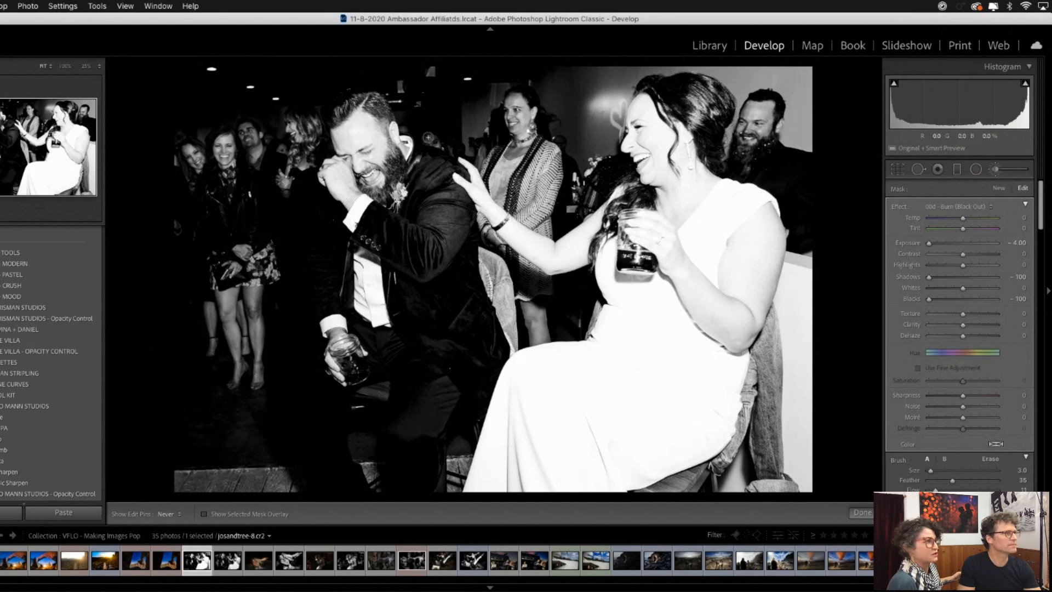
- Enlarge the black-out brush to size 11 and darken the background wall around the standing woman between the couple
key("bracketright")
key("bracketright")
key("bracketright")
key("bracketright")
left_click_drag(485, 94, 473, 136)
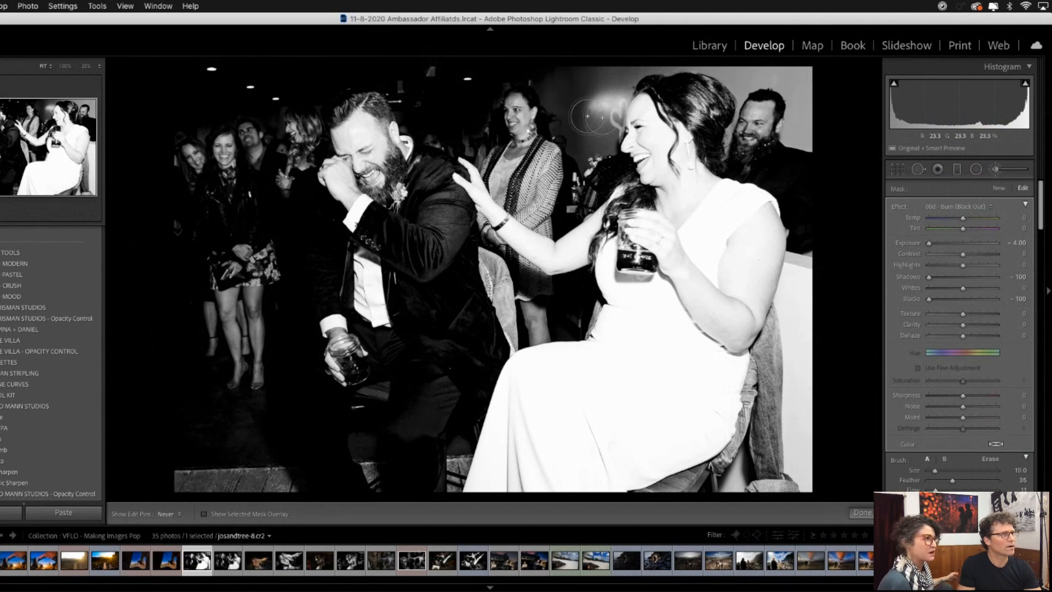
key("bracketright")
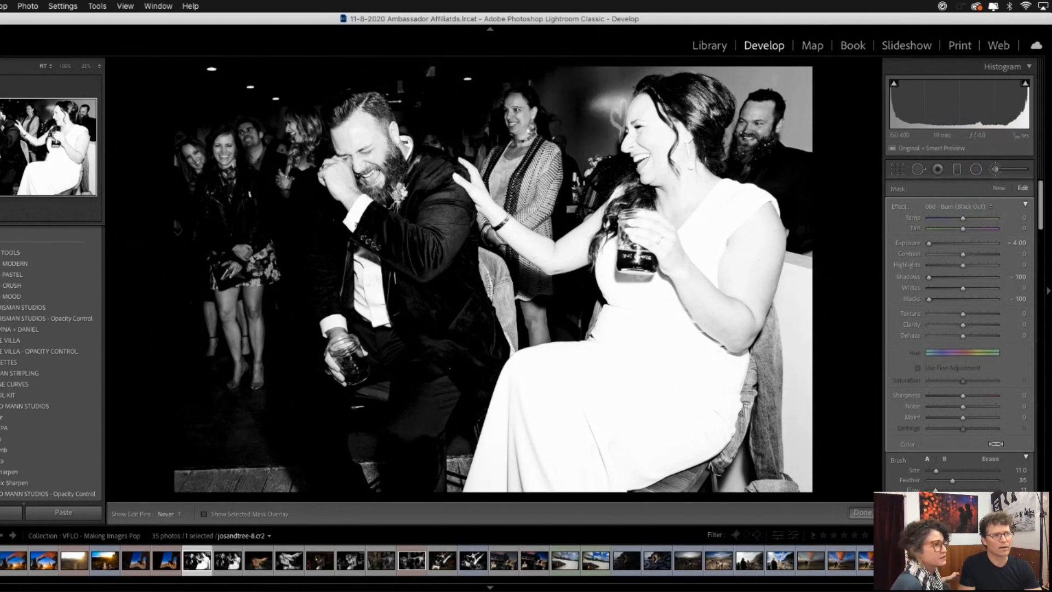
- Set the black-out brush's highlights to -100 and black out the bright background wall, the floorboards and the white ledge behind the bride
scroll(947, 318, "down", 3)
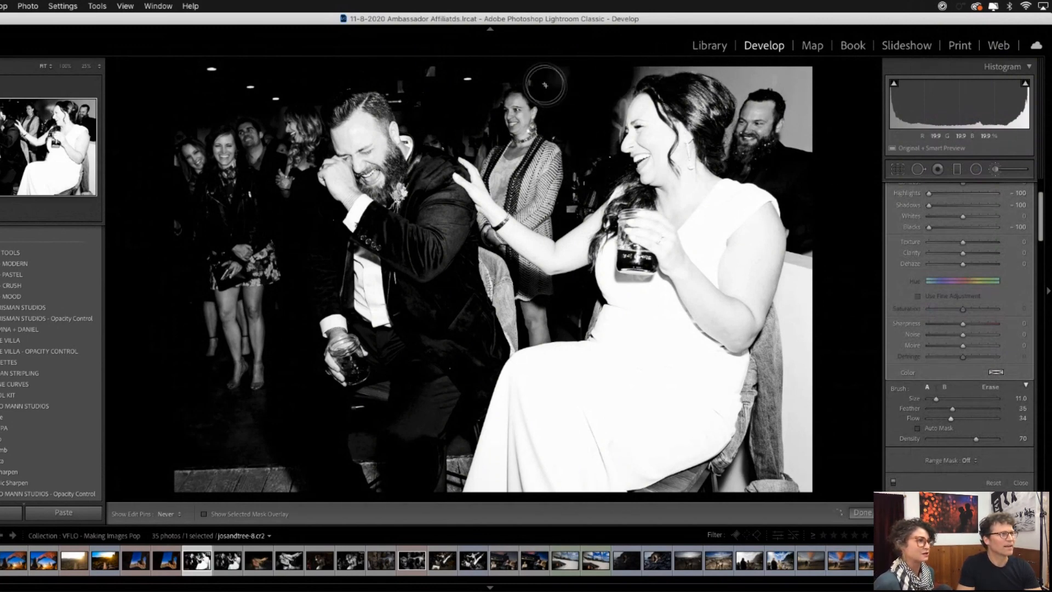
mouse_move(279, 475)
left_mouse_down()
mouse_move(215, 496)
mouse_move(245, 460)
left_mouse_up()
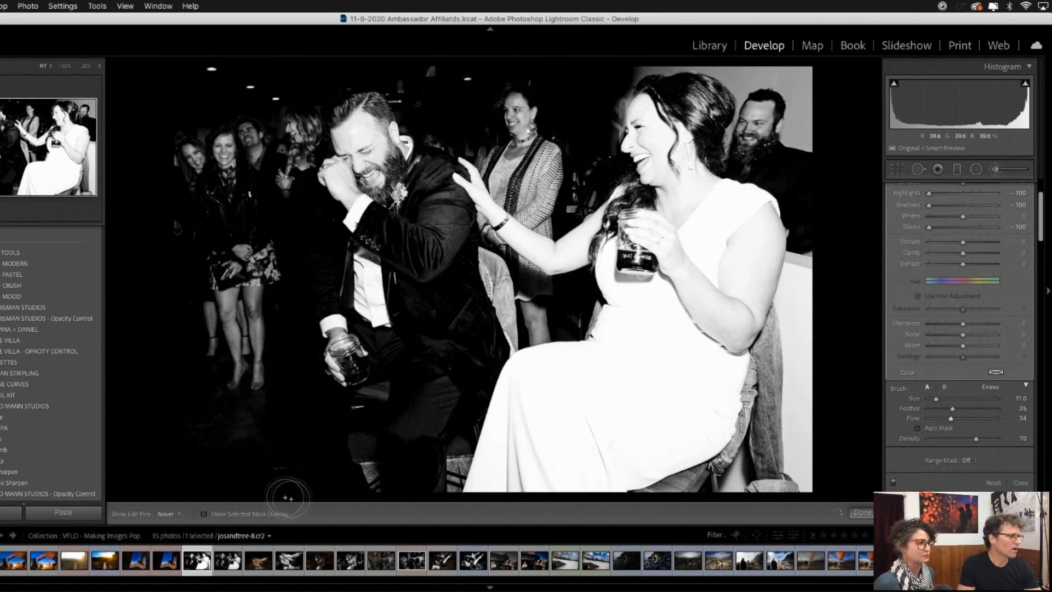
mouse_move(809, 336)
left_mouse_down()
mouse_move(805, 278)
mouse_move(792, 396)
mouse_move(809, 251)
mouse_move(779, 509)
mouse_move(807, 387)
mouse_move(794, 374)
mouse_move(780, 406)
mouse_move(784, 293)
mouse_move(798, 286)
mouse_move(801, 492)
mouse_move(812, 272)
mouse_move(785, 477)
mouse_move(764, 495)
mouse_move(688, 504)
mouse_move(771, 432)
mouse_move(794, 358)
mouse_move(803, 279)
mouse_move(791, 296)
mouse_move(803, 251)
mouse_move(810, 511)
mouse_move(816, 465)
mouse_move(793, 449)
mouse_move(787, 371)
mouse_move(796, 307)
mouse_move(798, 277)
left_mouse_up()
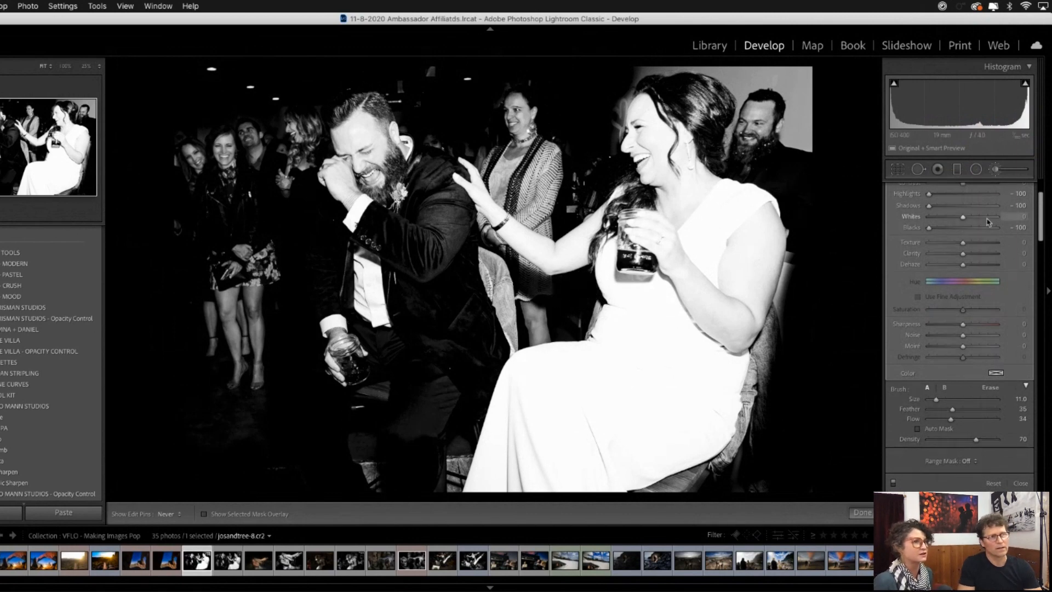
- Burn the bride's arm and dress with a new 00c - Burn (Exposure -0.5) brush at size 26, setting exposure to -1.42 and highlights to -44
scroll(988, 222, "up", 3)
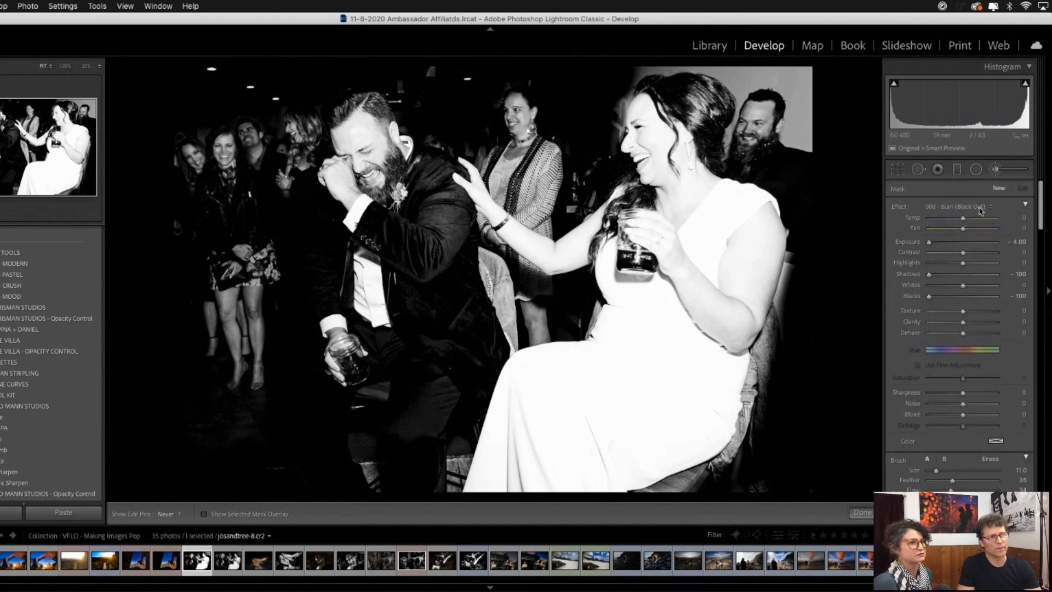
left_click(979, 206)
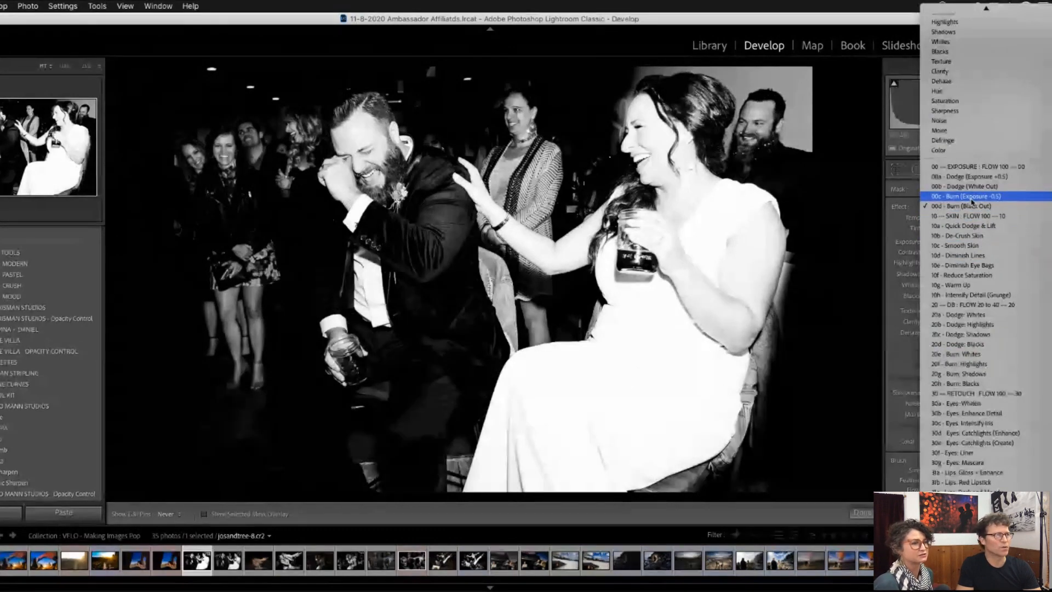
left_click(971, 197)
scroll(678, 180, "up", 10)
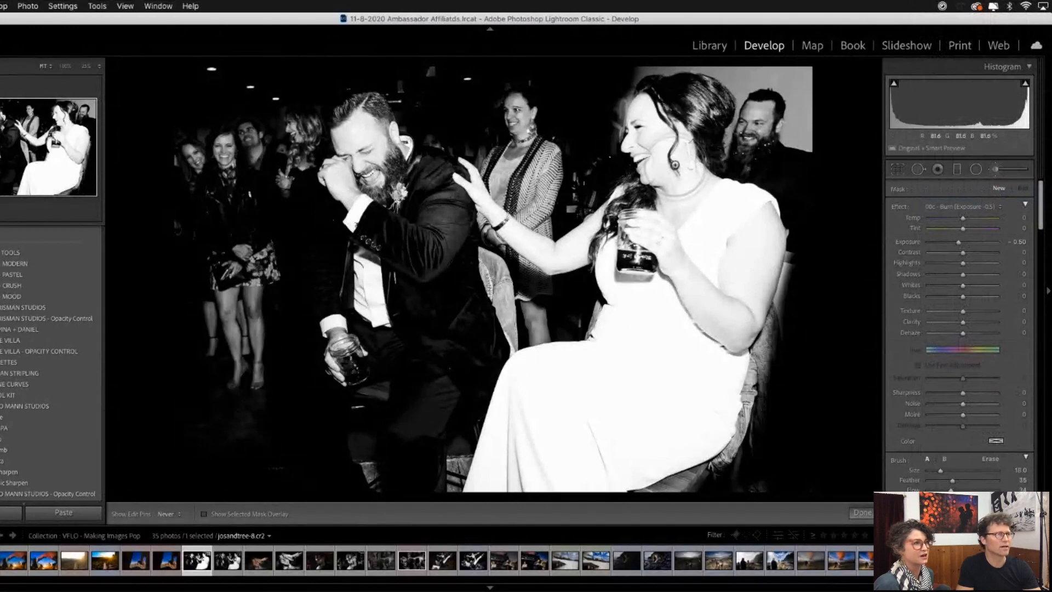
mouse_move(668, 200)
left_mouse_down()
mouse_move(685, 203)
mouse_move(680, 233)
mouse_move(693, 279)
mouse_move(711, 274)
mouse_move(703, 282)
left_mouse_up()
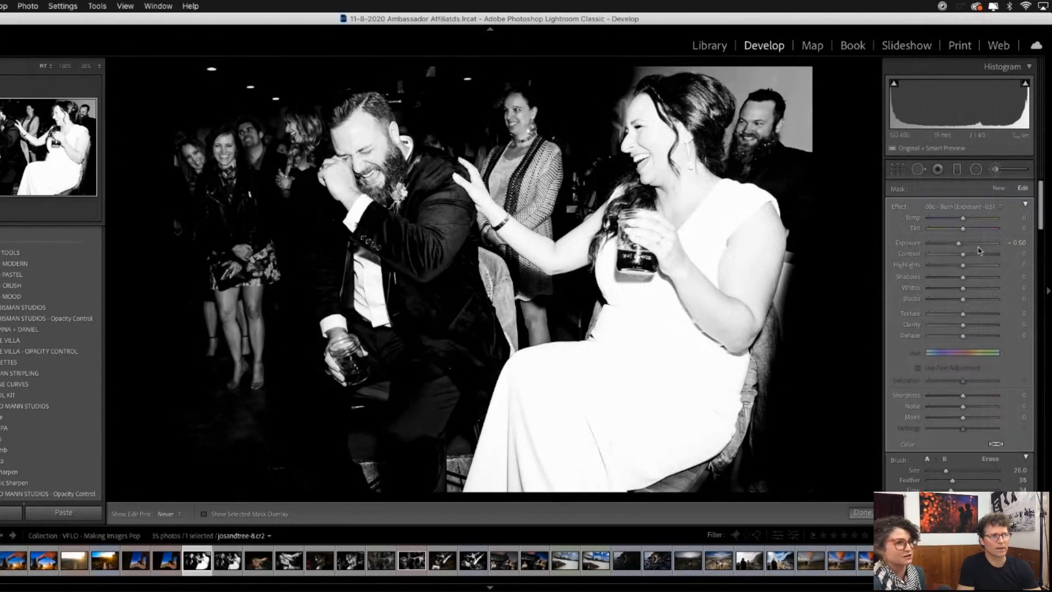
left_click_drag(956, 248, 949, 247)
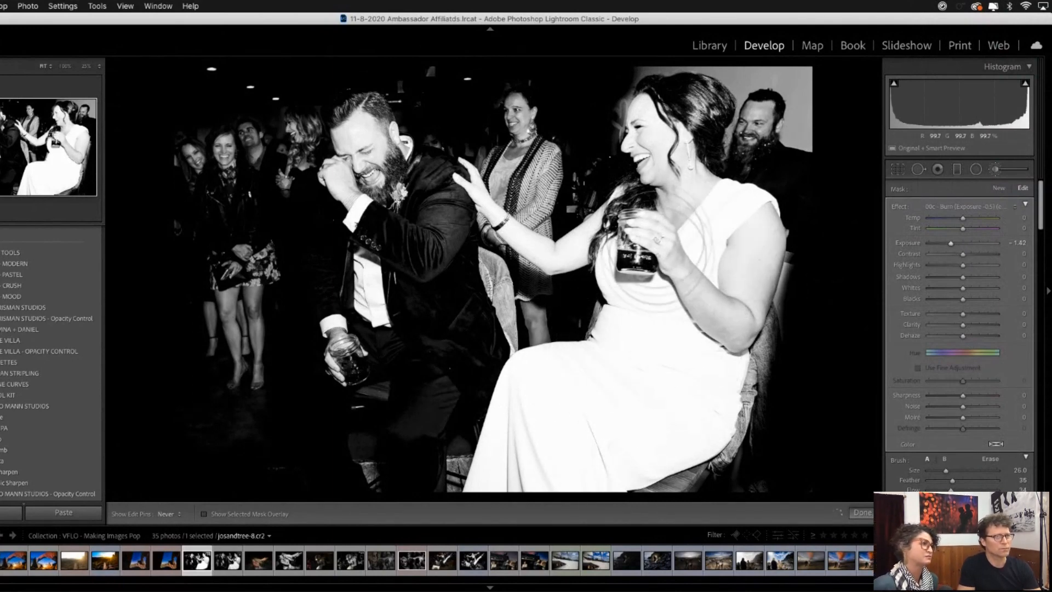
left_click_drag(952, 270, 946, 269)
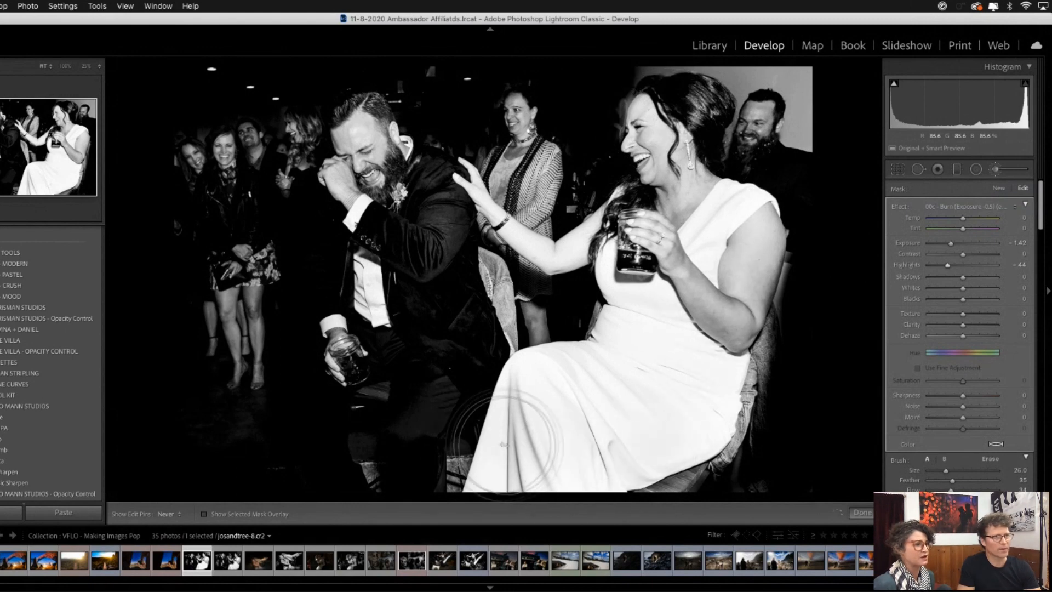
- Set the exposure of the burn brush on the bride to -1.78 and return to the photo grid
left_click_drag(956, 244, 953, 245)
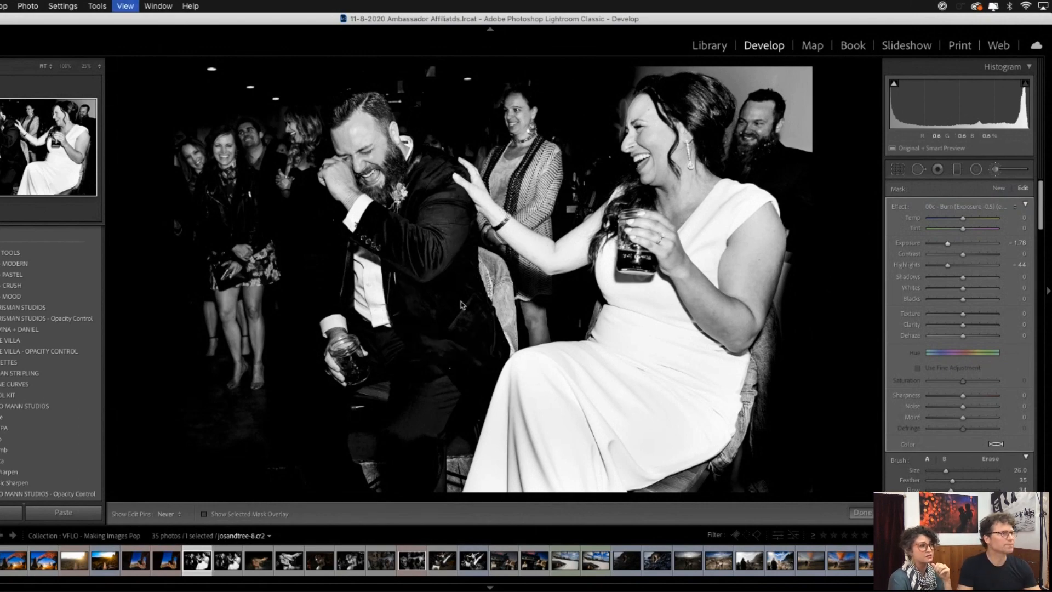
key("g")
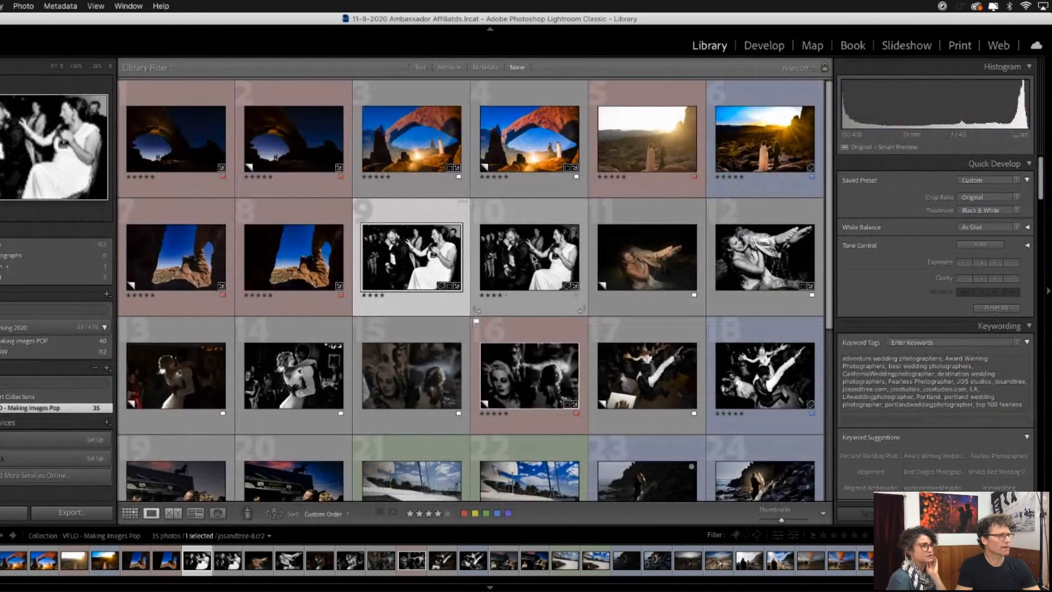
- Compare the enlarged finished version josandtree-7.psd with the neighbouring josandtree-8.cr2 edit of the same reception shot
double_click(506, 255)
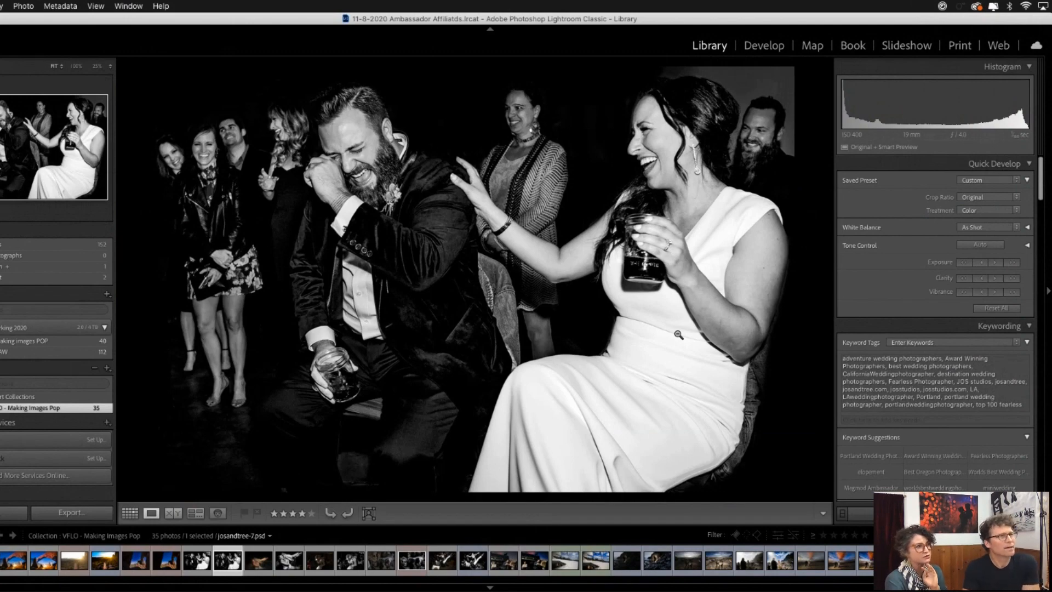
key("Left")
key("Right")
key("Left")
key("Right")
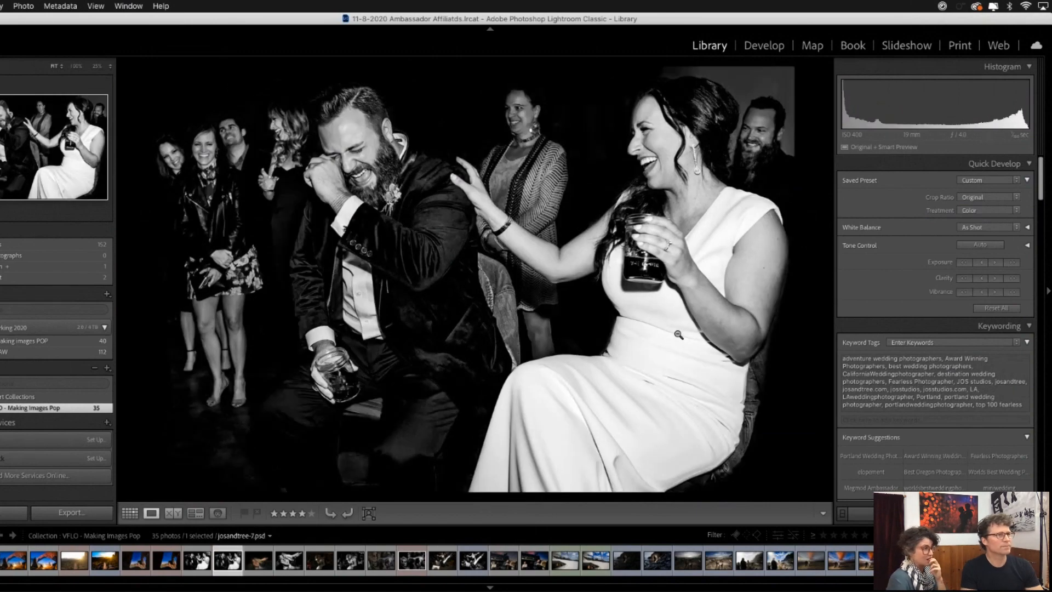
- Open photo 11, the colour shot of a woman in water carrying another person, for developing
key("g")
left_click(664, 256)
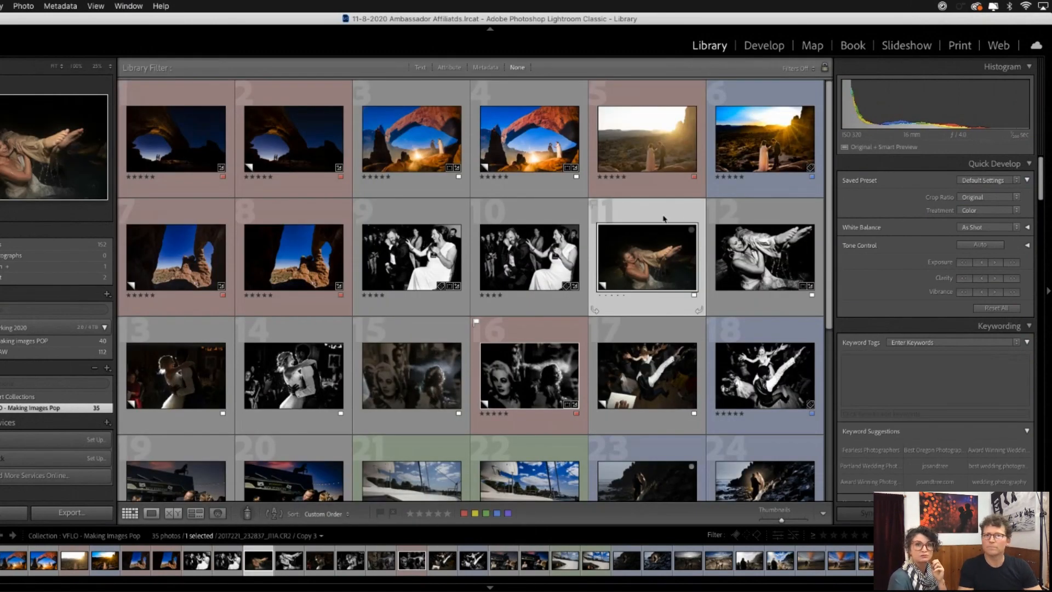
double_click(657, 246)
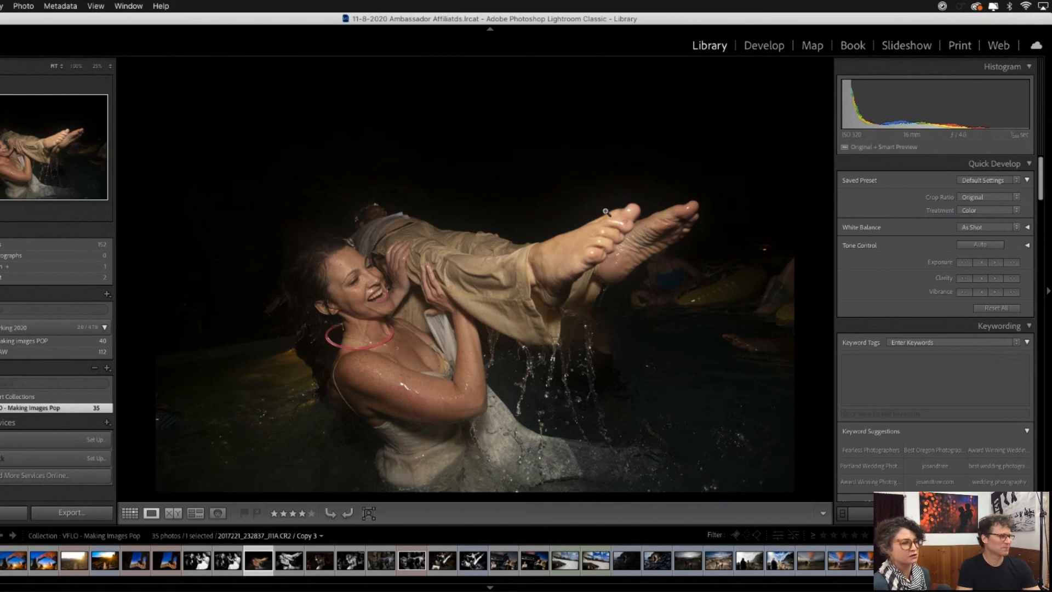
left_click(762, 48)
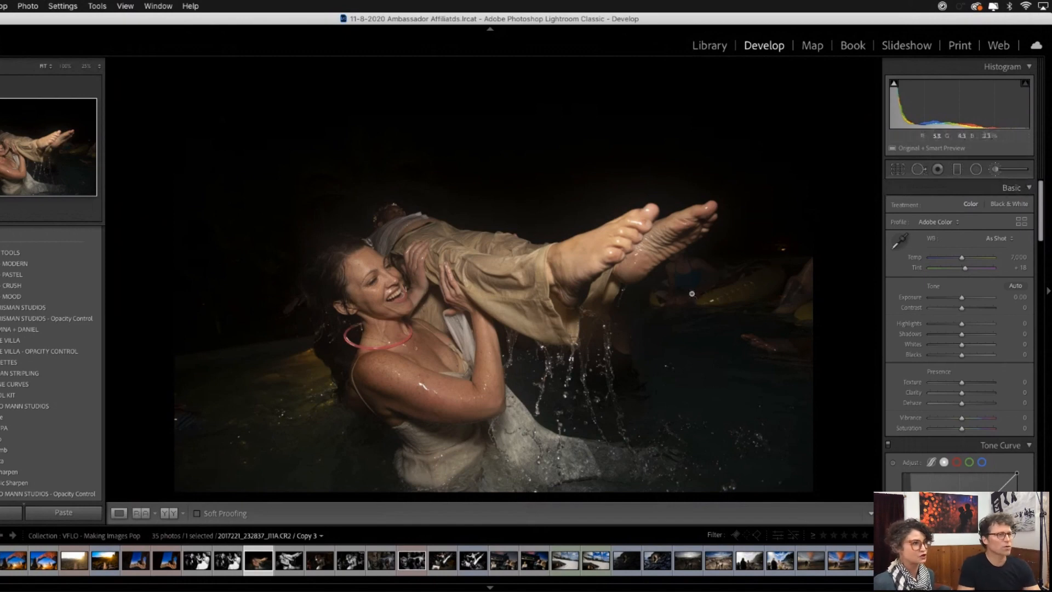
- Crop the photo tighter around the woman and the person she carries, trimming the dark background above and beside them
left_click(896, 170)
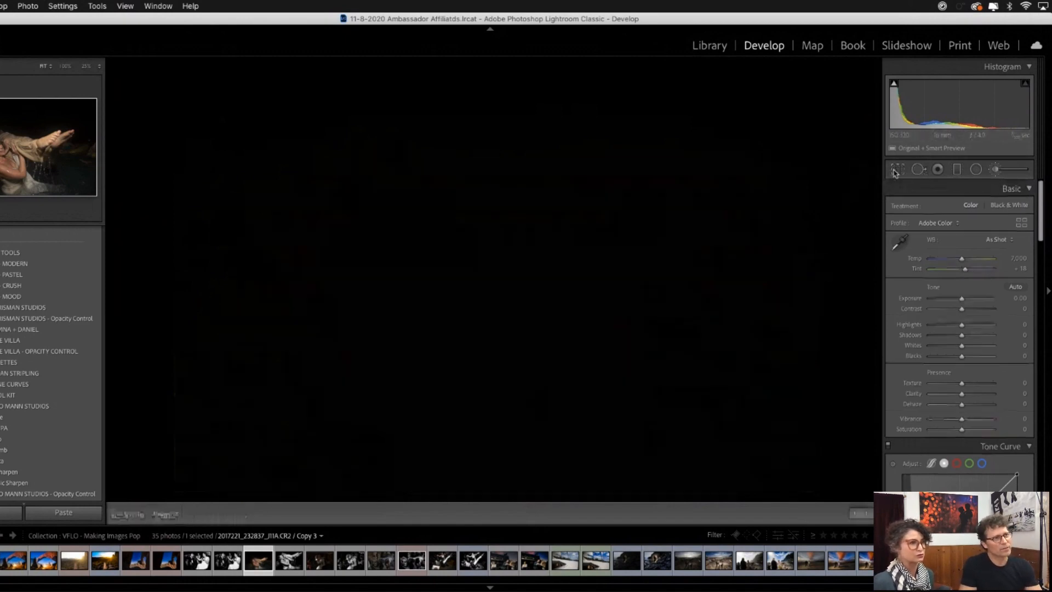
left_click_drag(182, 70, 230, 104)
left_click_drag(754, 107, 717, 133)
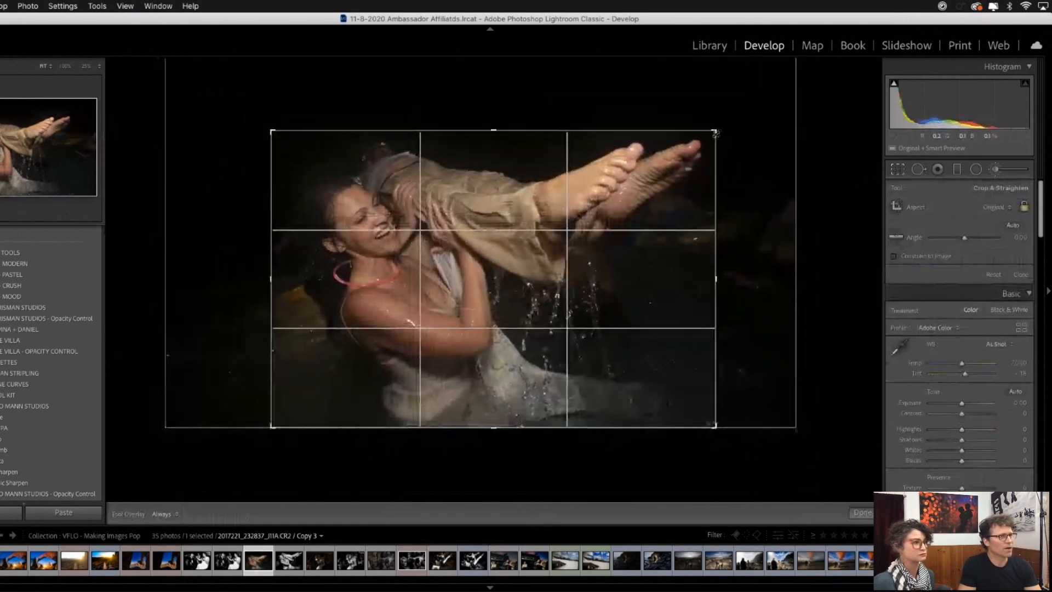
double_click(524, 256)
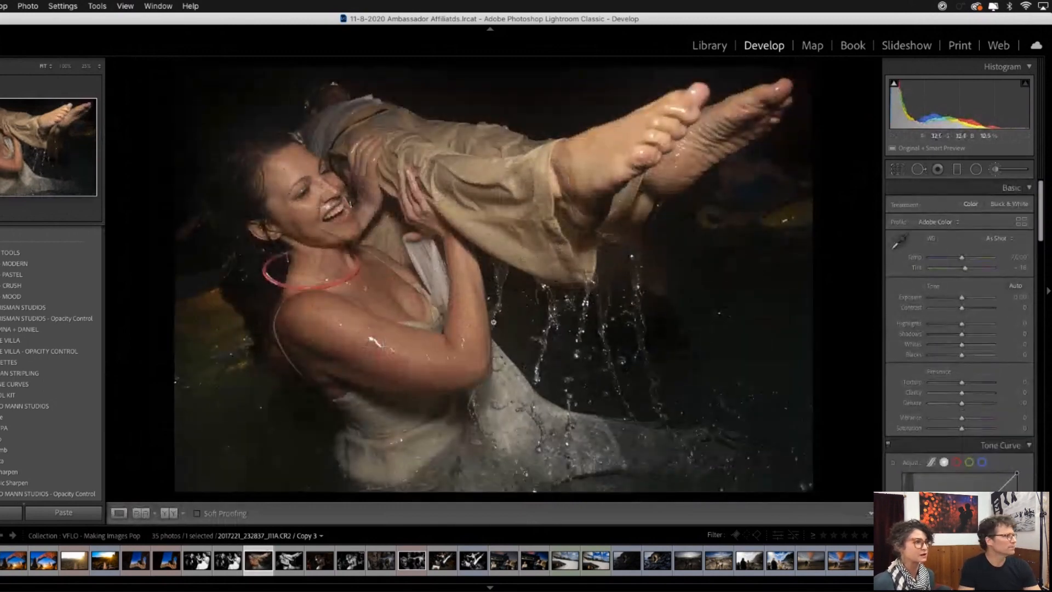
- Apply the black-and-white preset that uses the DVLOP III B&W profile with contrast +53 and clarity +30
left_click(2, 439)
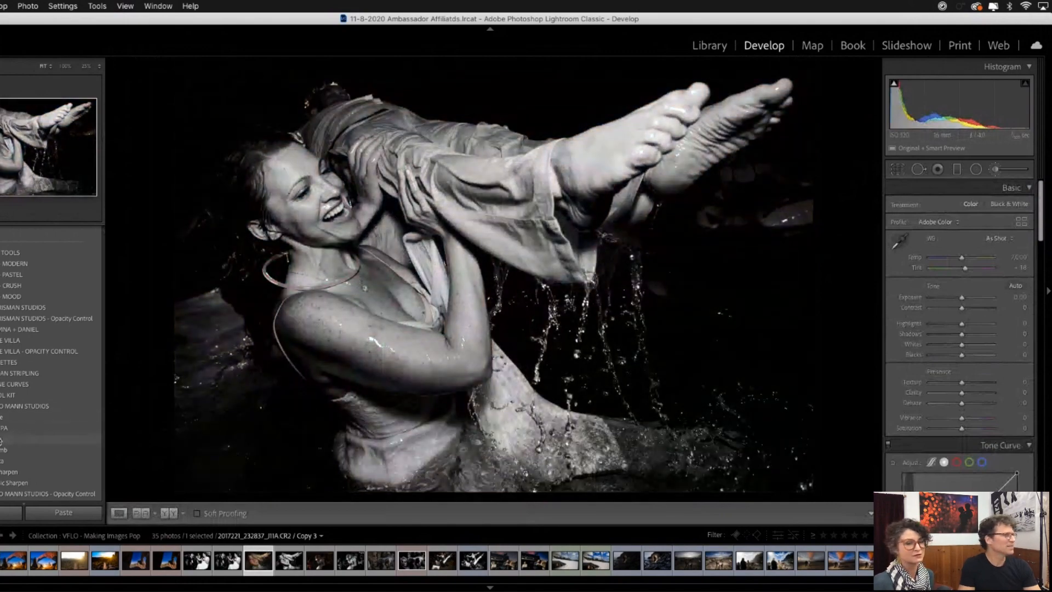
left_click(3, 439)
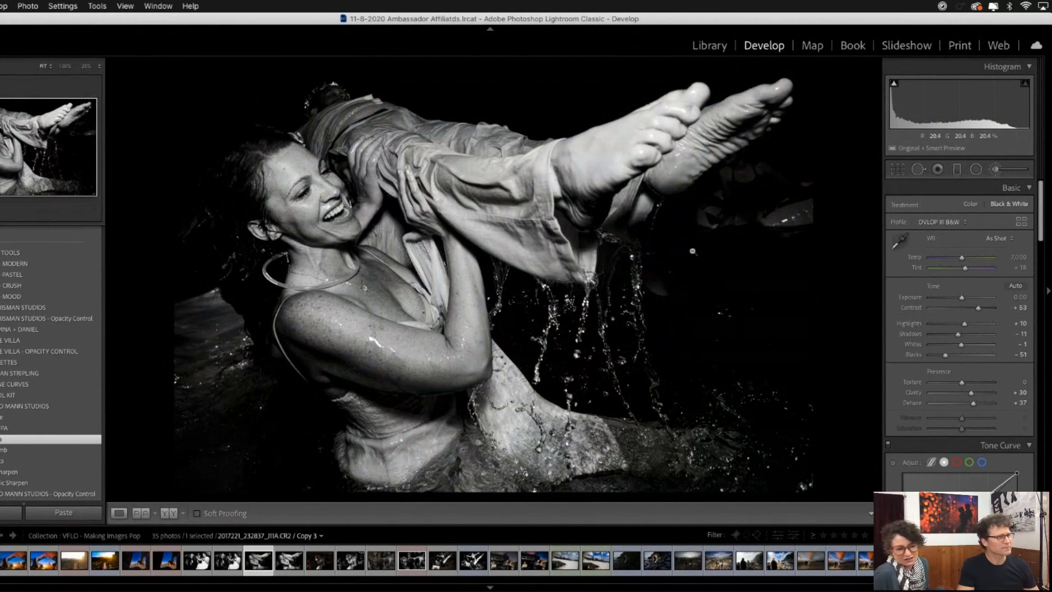
left_click_drag(756, 20, 761, 21)
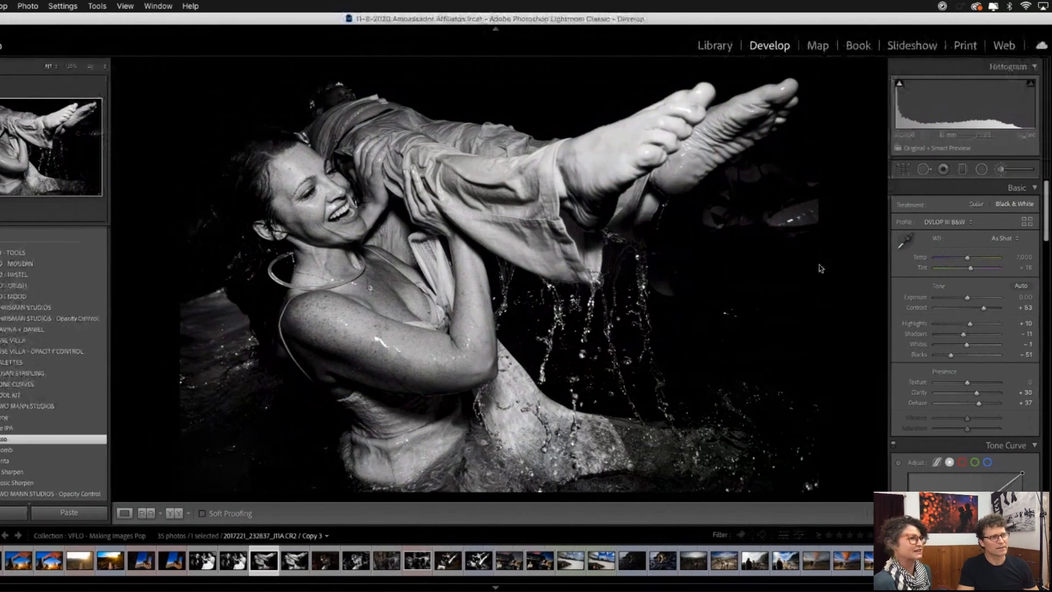
- Black out the distracting background details below the feet with the 00d - Burn (Black Out) brush at size 26
key("k")
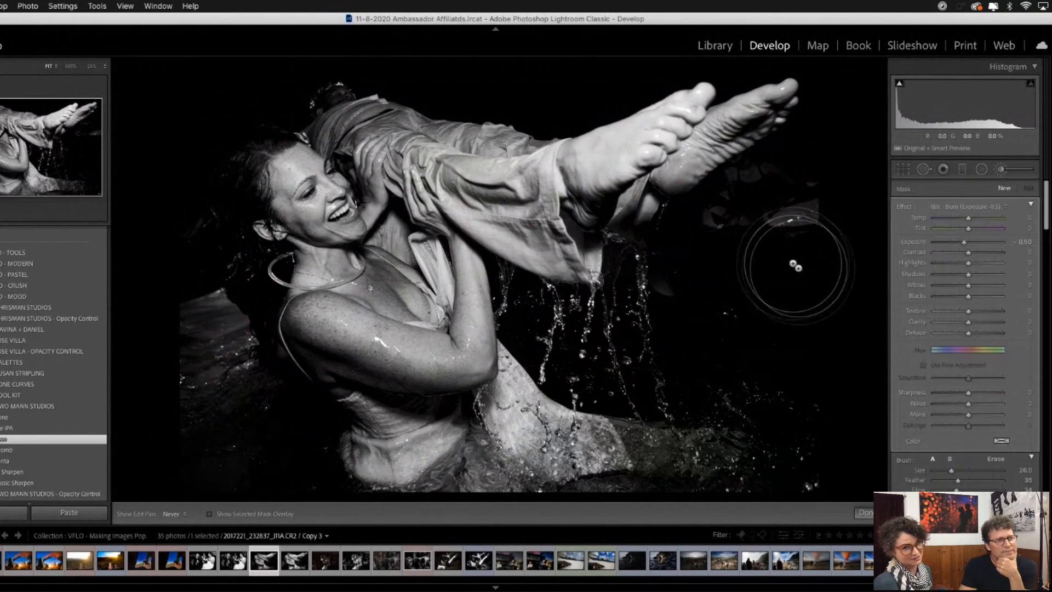
left_click(986, 207)
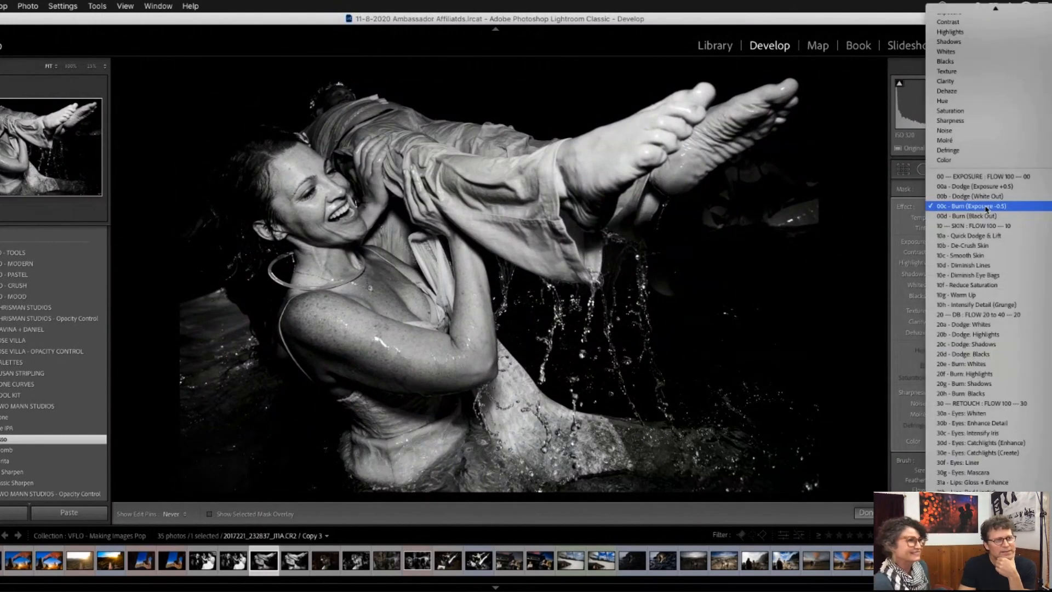
left_click(981, 215)
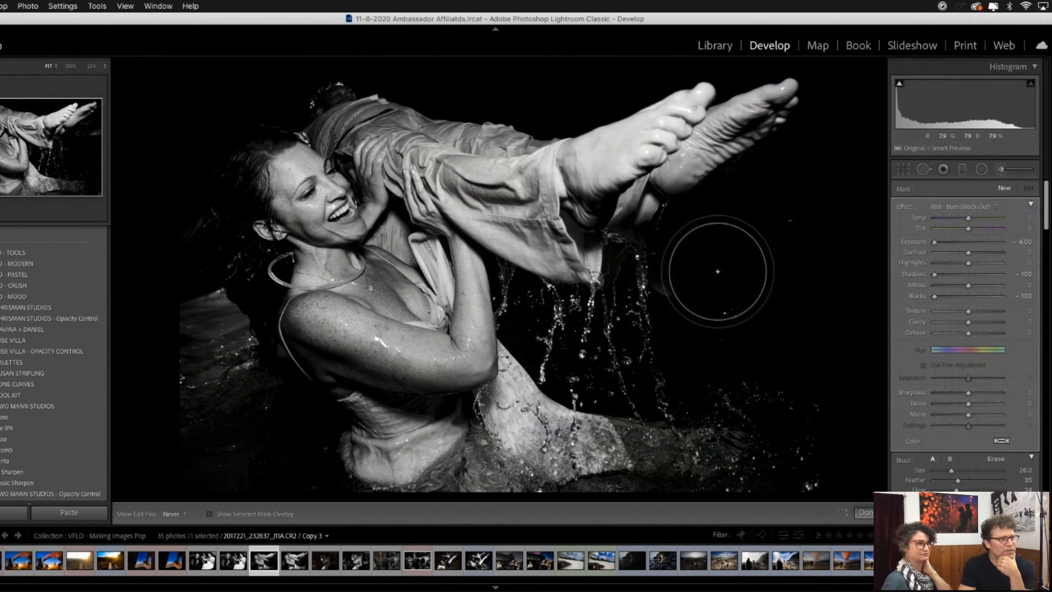
left_click_drag(734, 264, 813, 231)
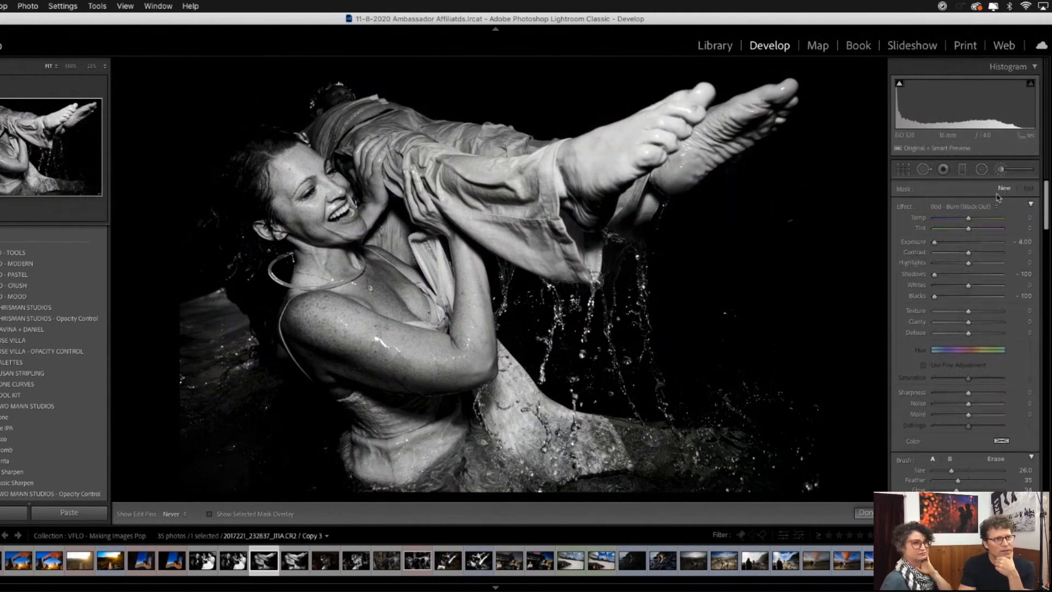
- Brighten the wet dress with the 20a - Dodge: Whites brush, reducing the brush size to 15
left_click(978, 206)
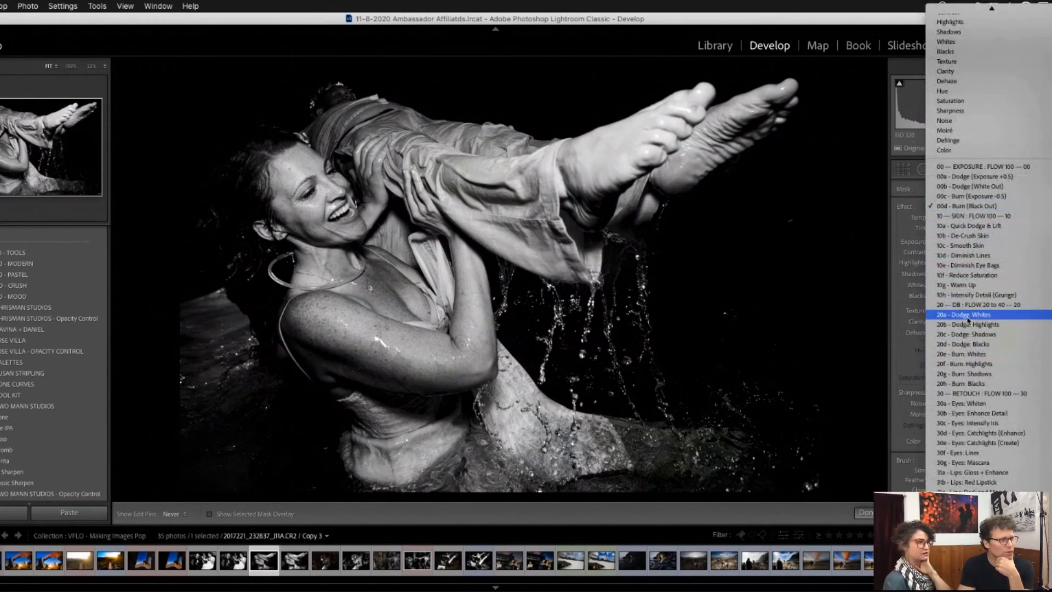
left_click(967, 315)
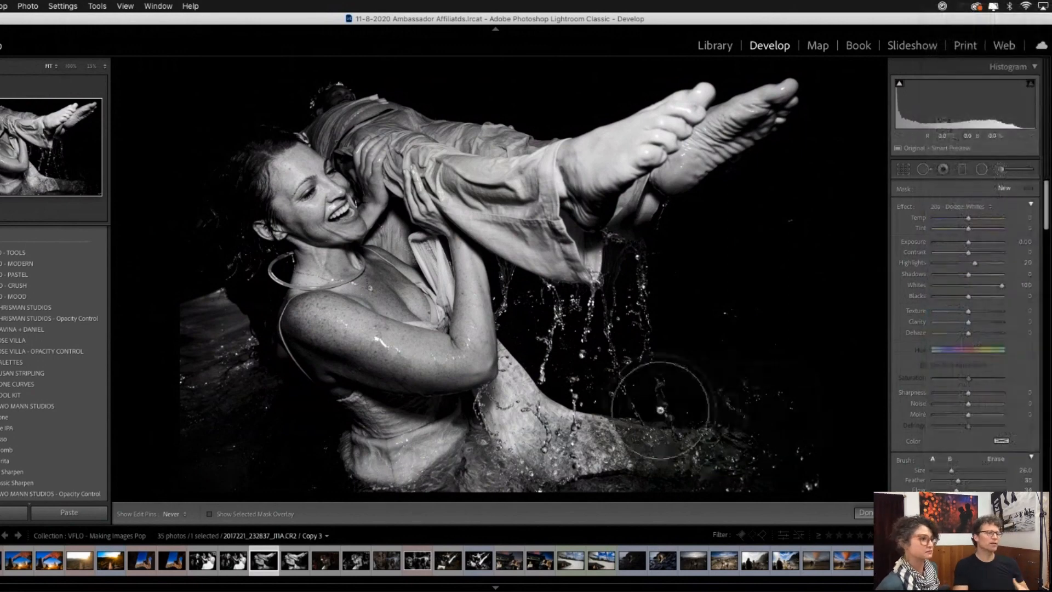
scroll(497, 443, "down", 5)
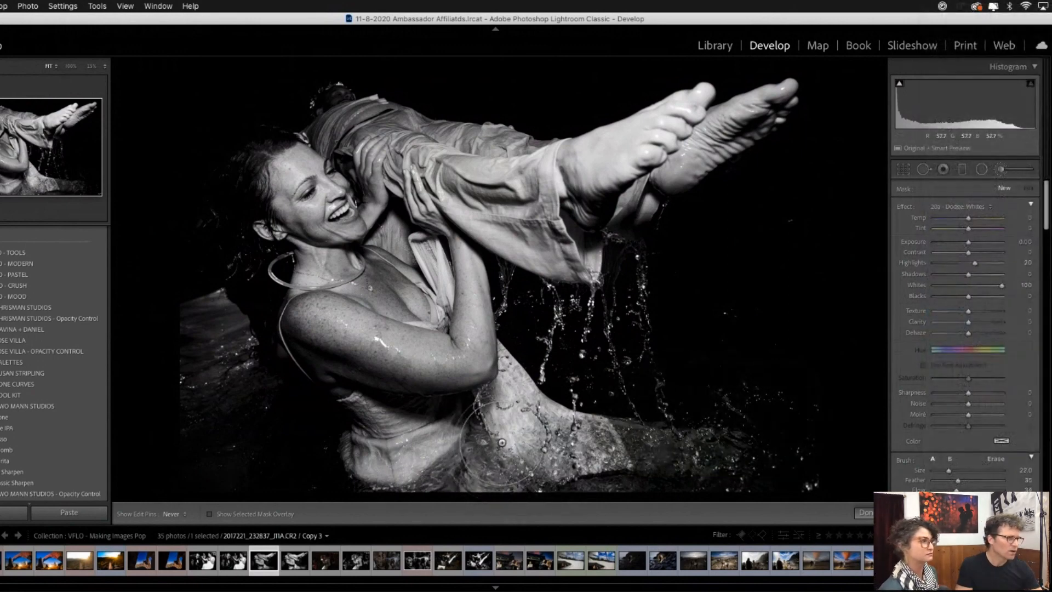
mouse_move(514, 415)
left_mouse_down()
mouse_move(512, 399)
mouse_move(405, 458)
mouse_move(391, 423)
left_mouse_up()
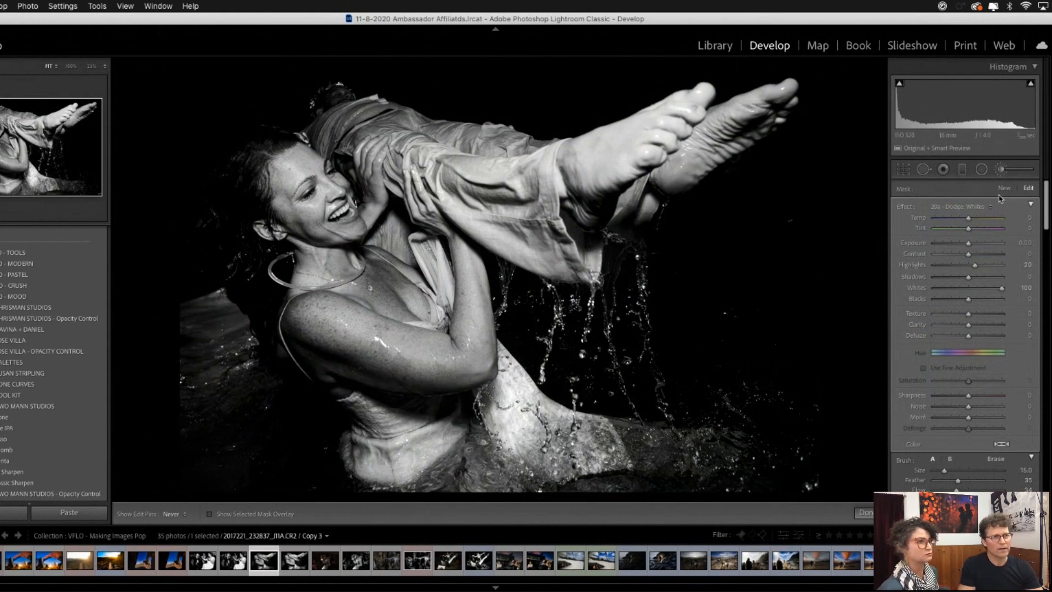
- Brighten the woman's face, neck, shoulder and arms with the 20b - Dodge: Highlights brush at size 15
left_click(973, 206)
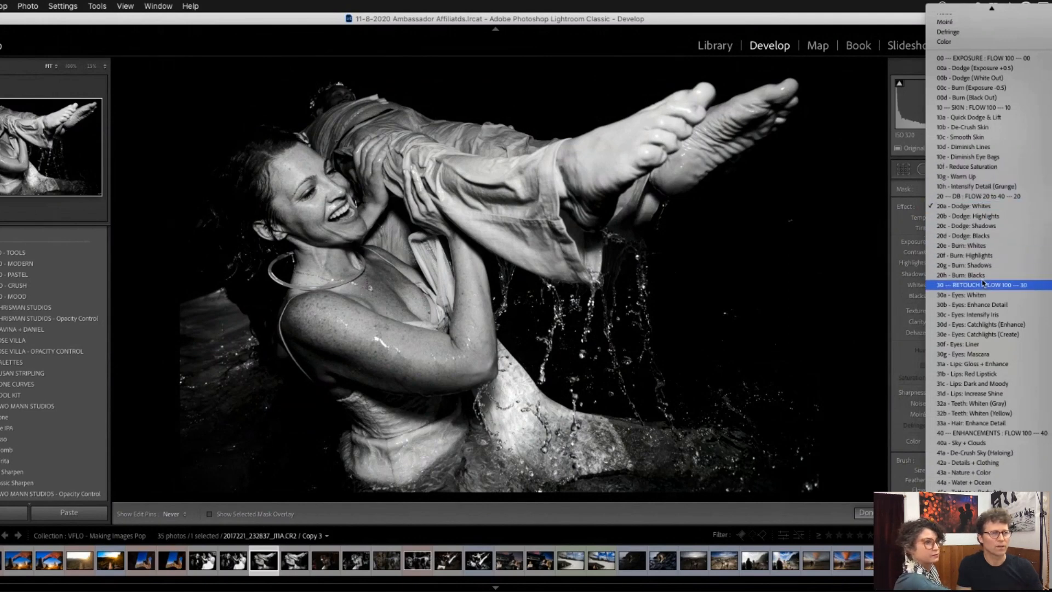
left_click(973, 216)
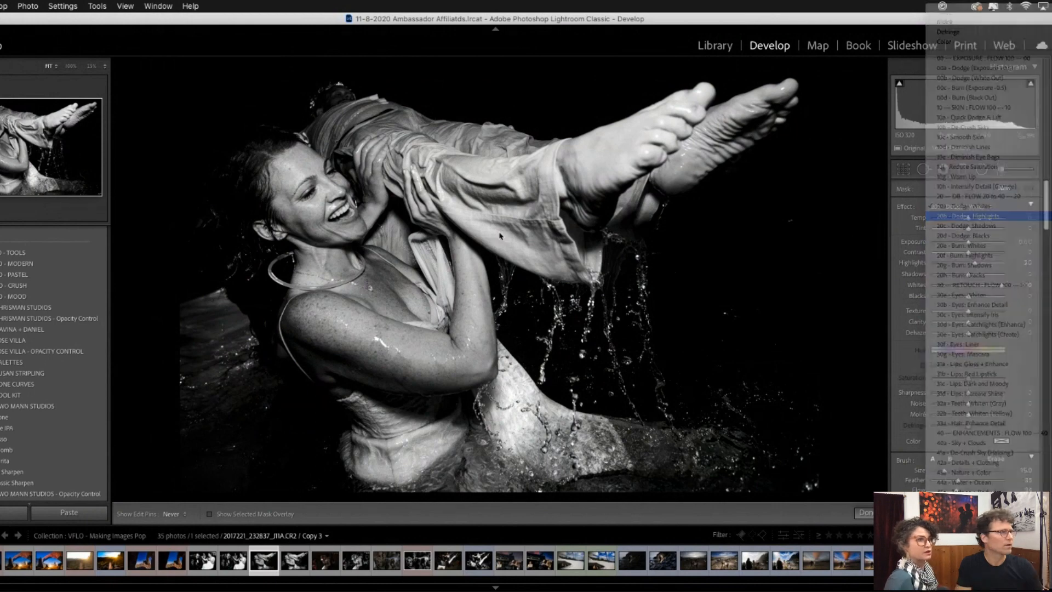
left_click_drag(346, 215, 352, 228)
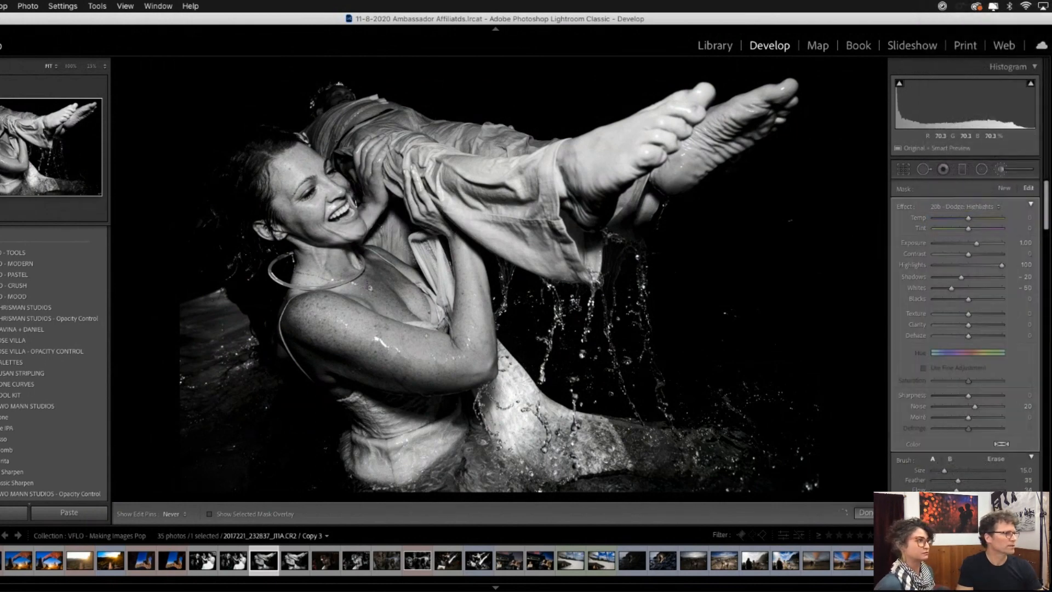
left_click_drag(368, 347, 400, 349)
left_click_drag(466, 277, 472, 314)
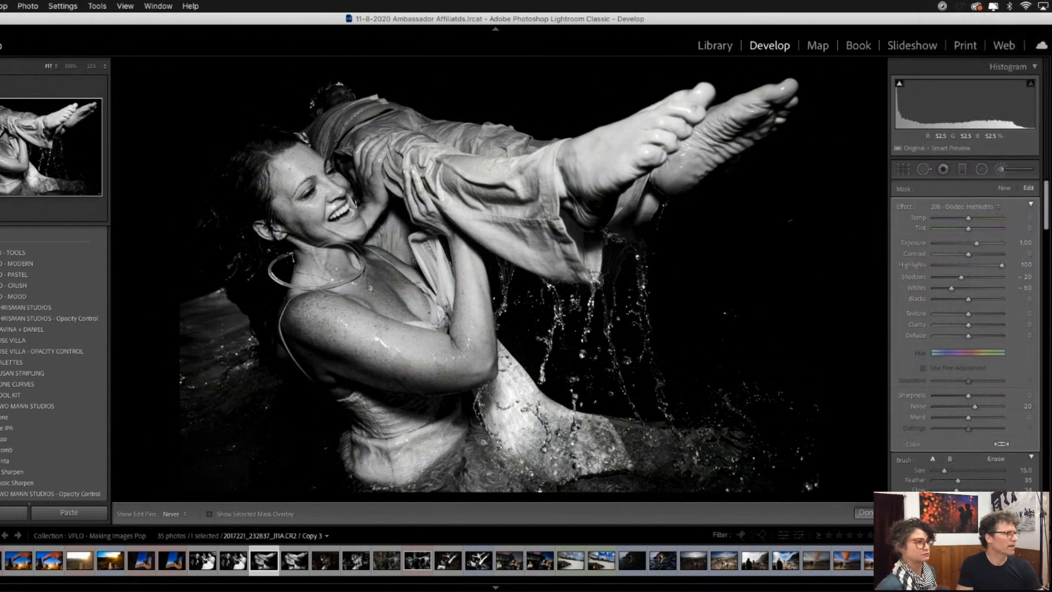
left_click_drag(335, 268, 343, 264)
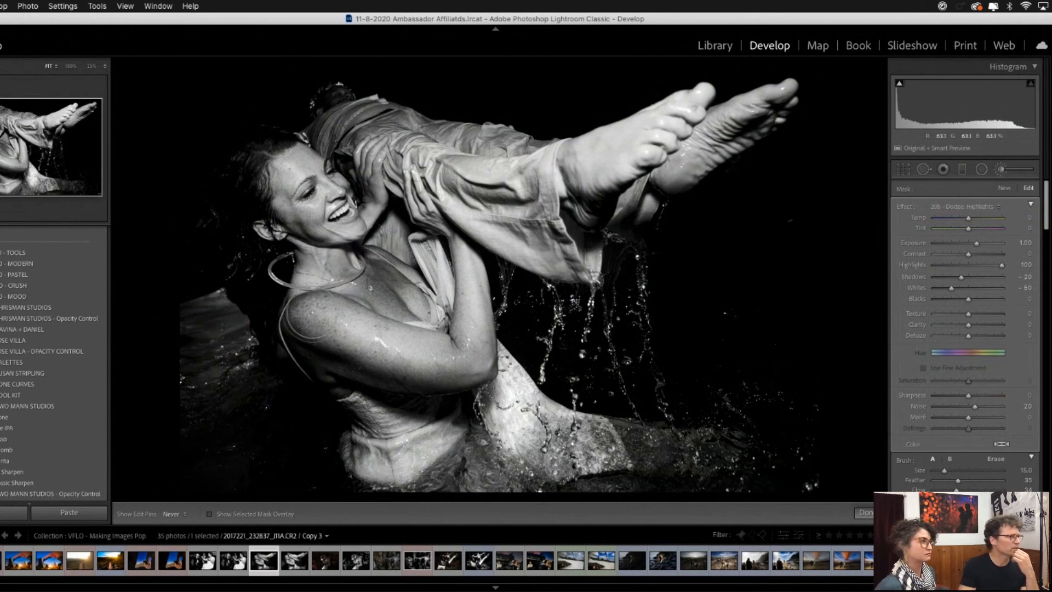
left_click_drag(312, 325, 344, 328)
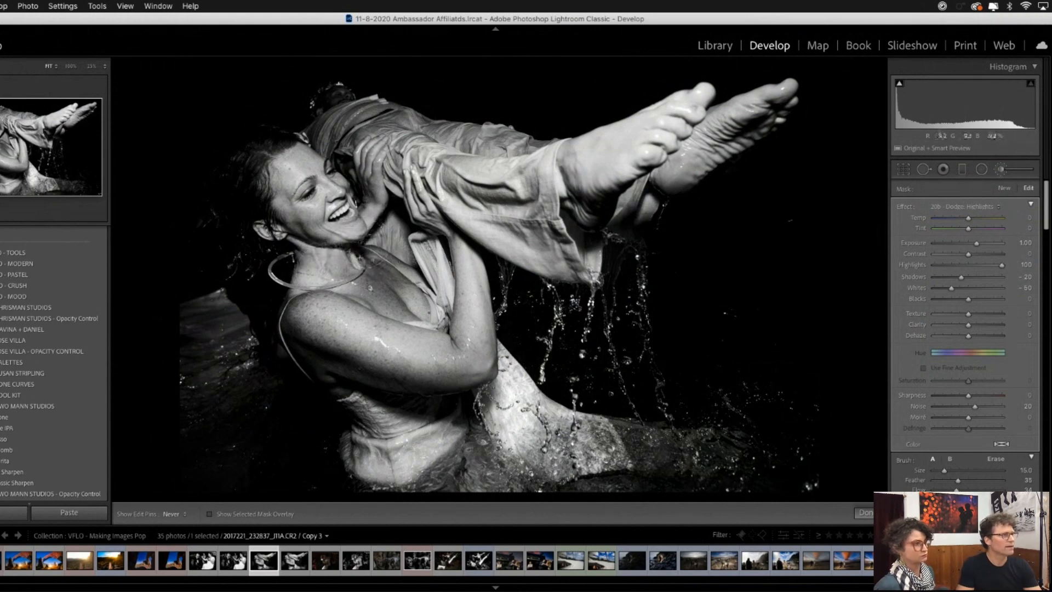
- Tone down the bright feet with a new 20f - Burn: Highlights brush at size 15
left_click(1004, 188)
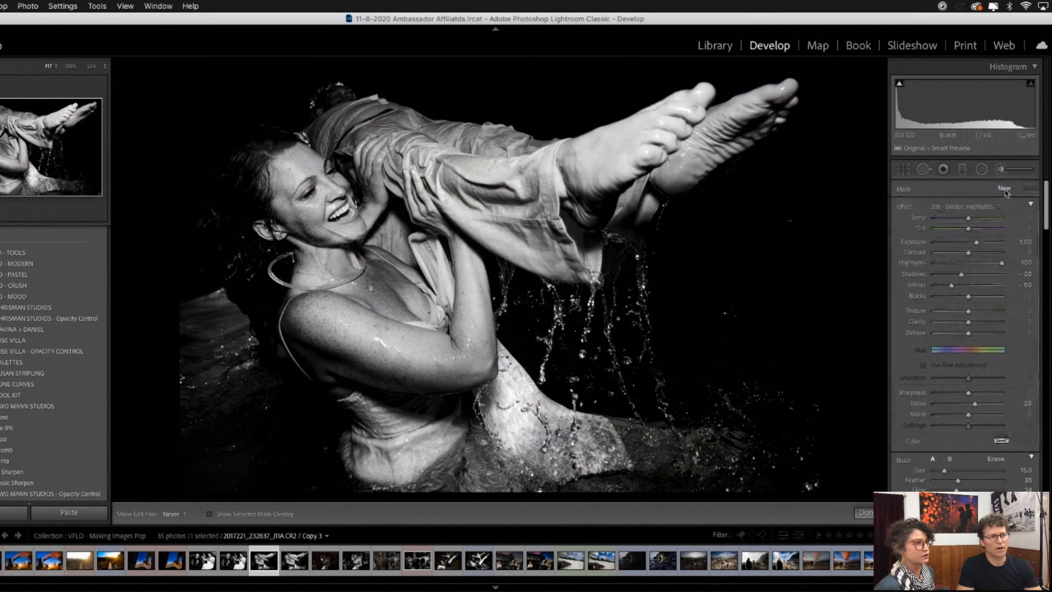
left_click(972, 207)
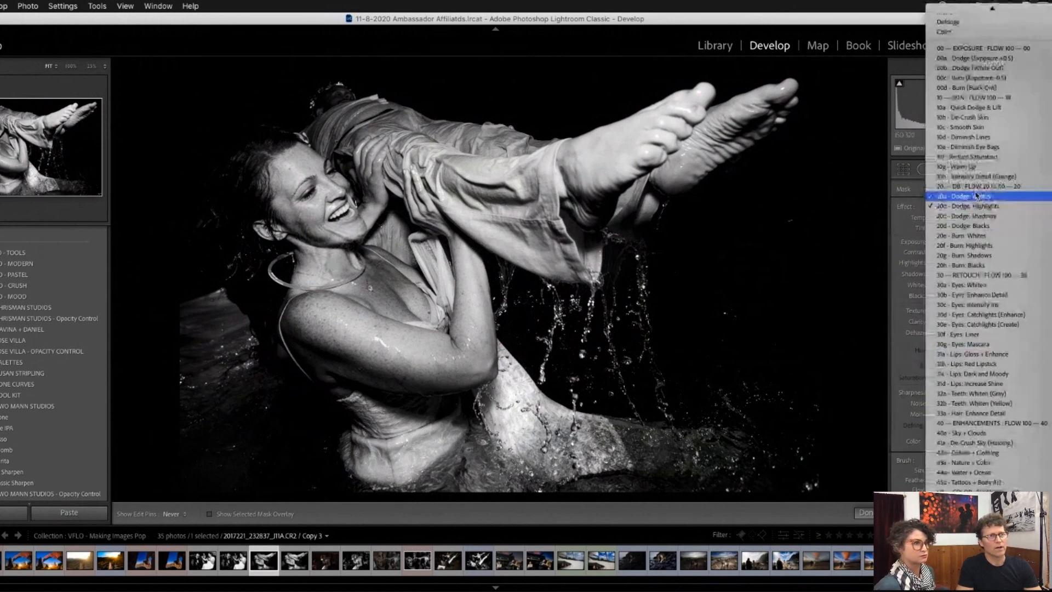
left_click(969, 246)
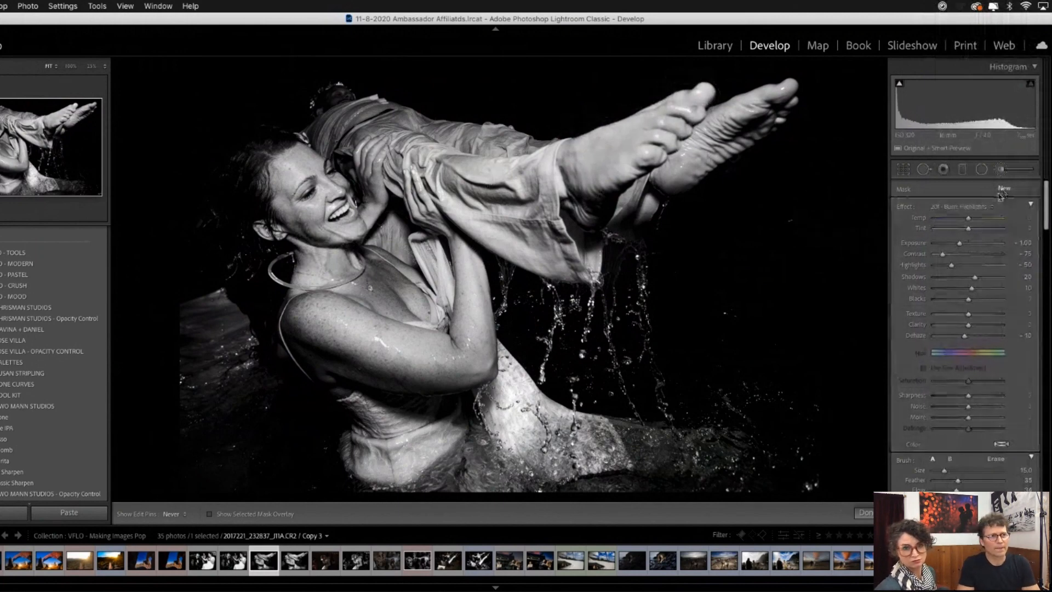
- Lighten the carried person's dark head with a 20c - Dodge: Shadows brush at size 11 and exposure 1.27
left_click(980, 207)
scroll(981, 197, "up", 5)
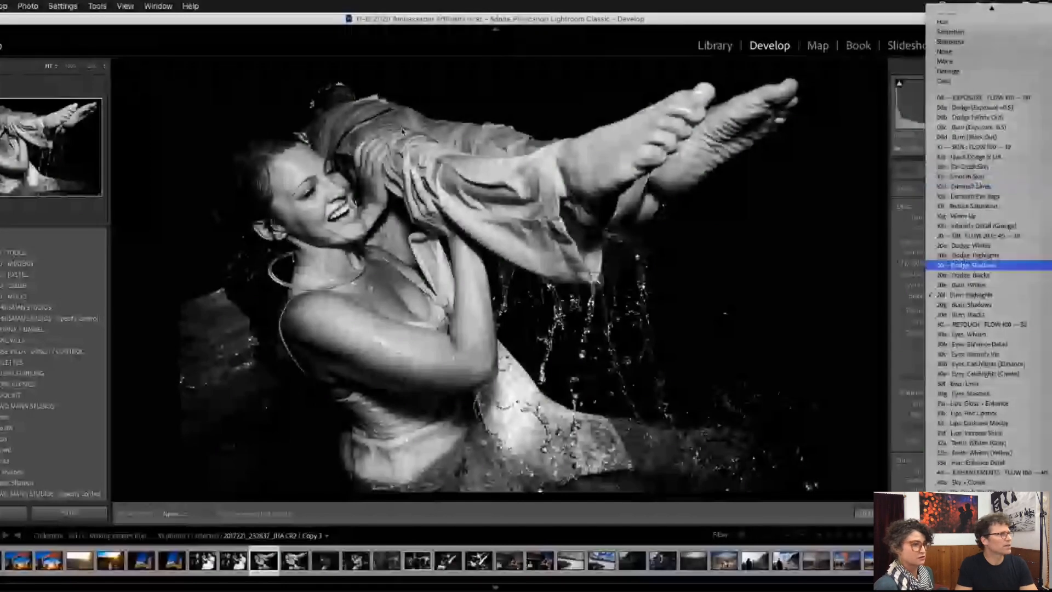
left_click(972, 266)
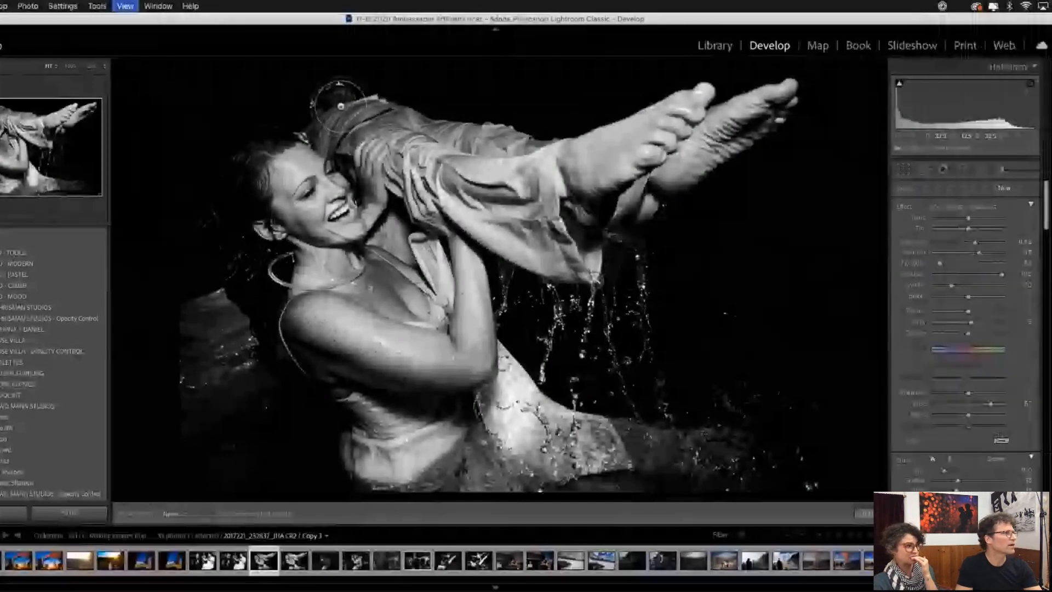
key("z")
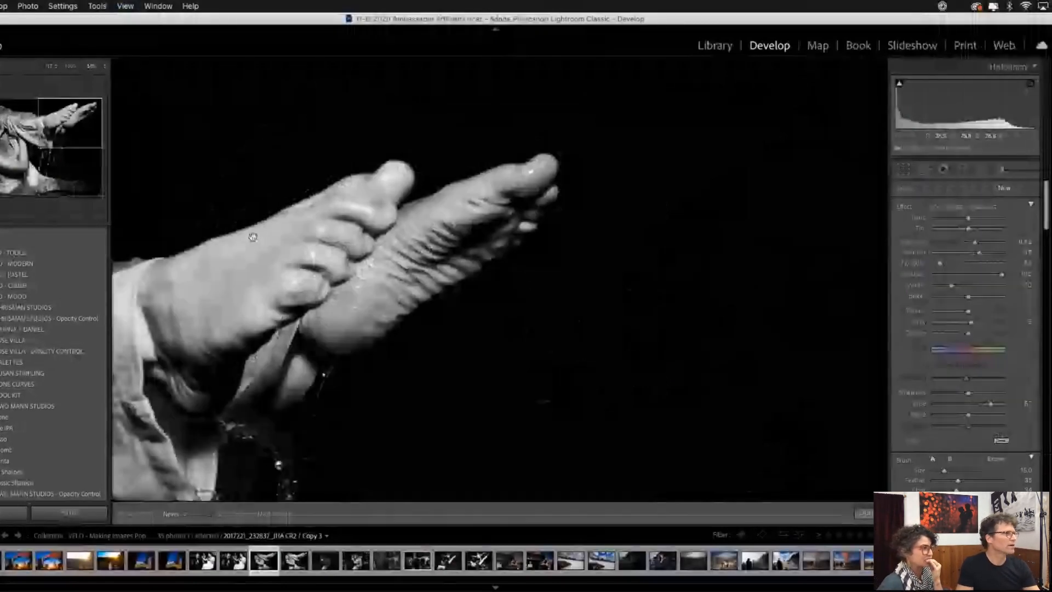
left_click_drag(252, 236, 510, 188)
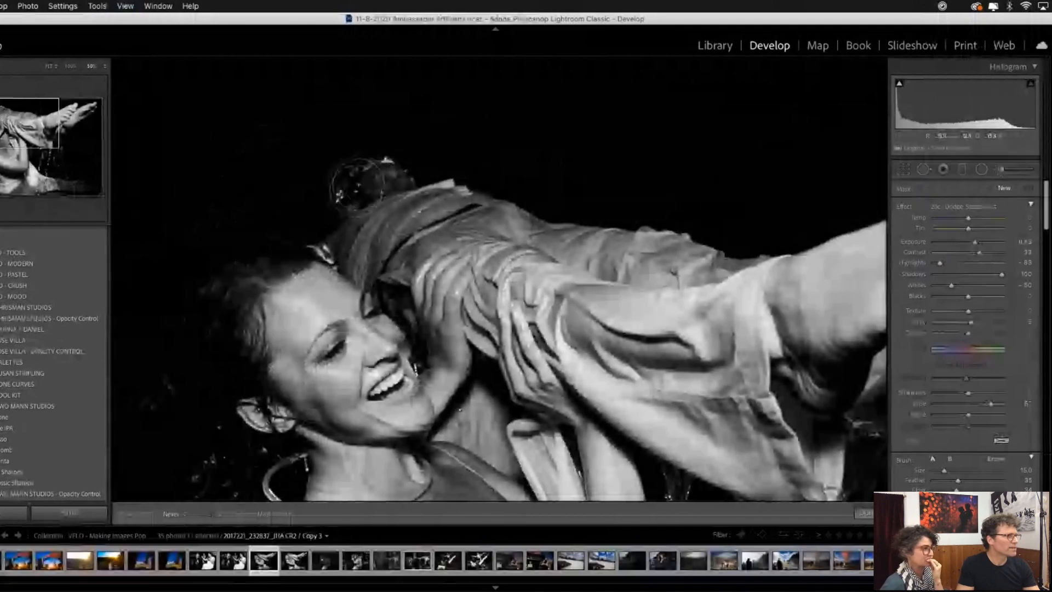
key("bracketleft")
key("bracketleft")
key("bracketleft")
key("bracketleft")
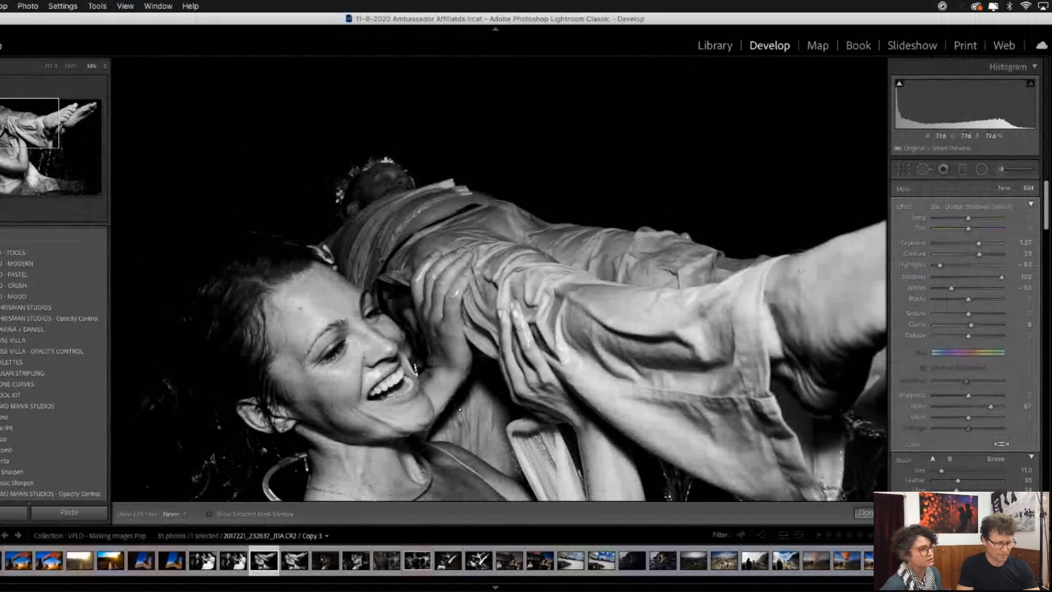
- Paint over the wet clothing and splashing water with a new 42a - Details + Clothing brush to bring out detail
key("z")
key("super+minus")
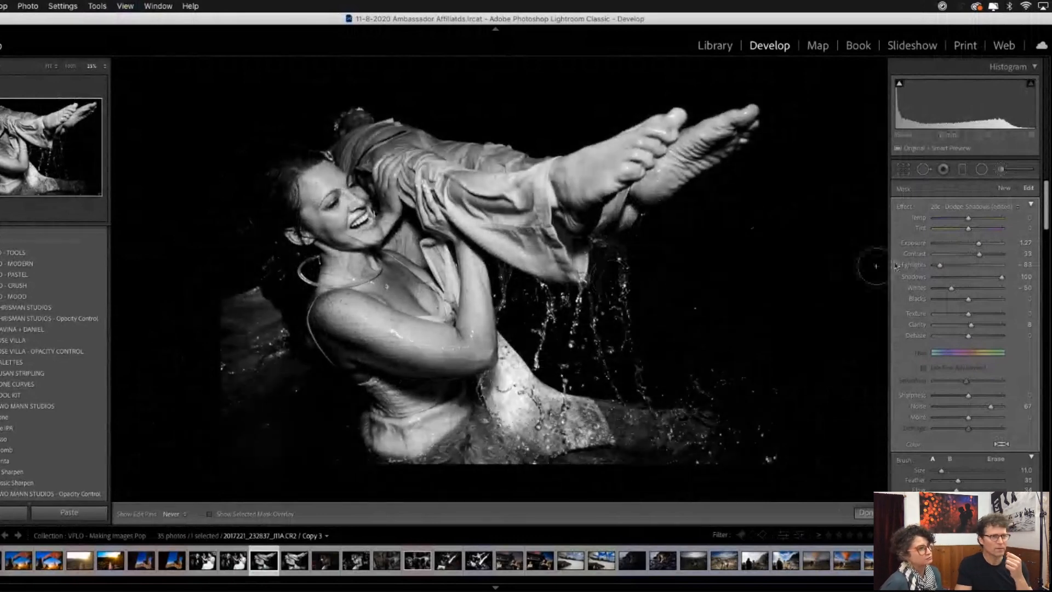
left_click(1006, 189)
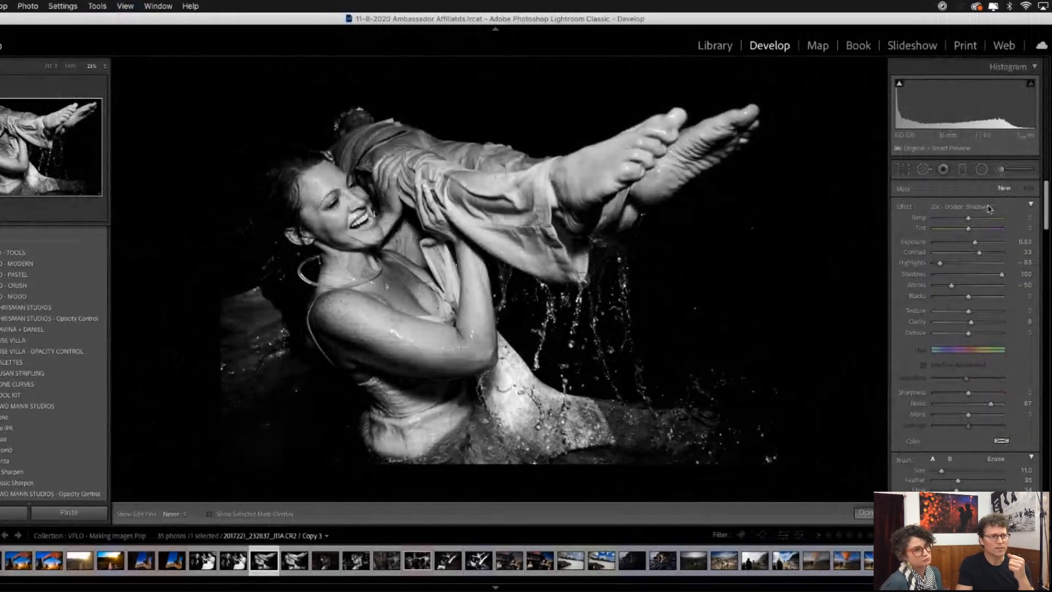
left_click(977, 211)
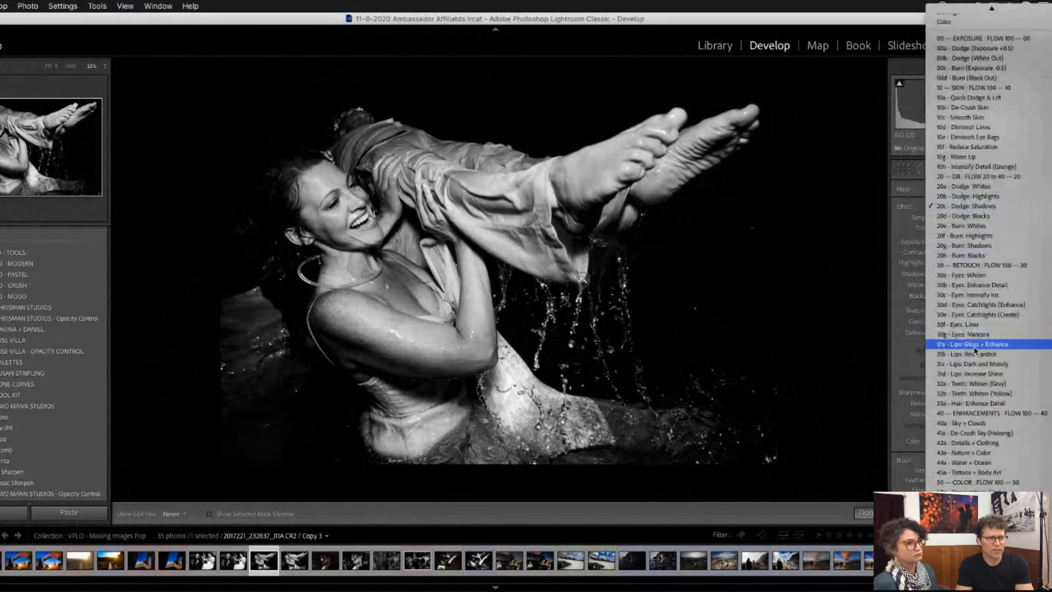
left_click(995, 444)
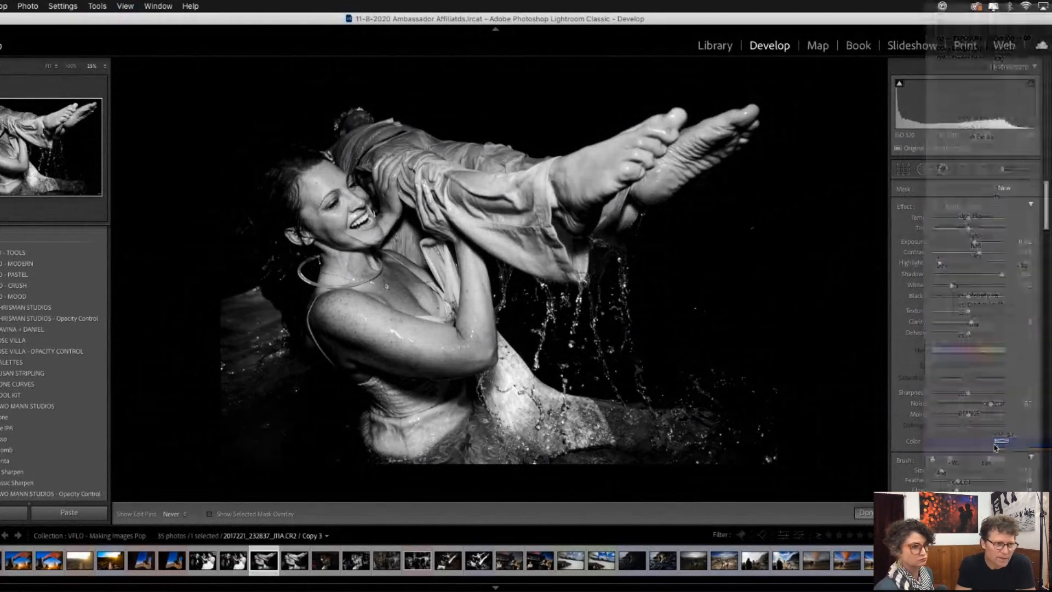
left_click_drag(516, 386, 548, 338)
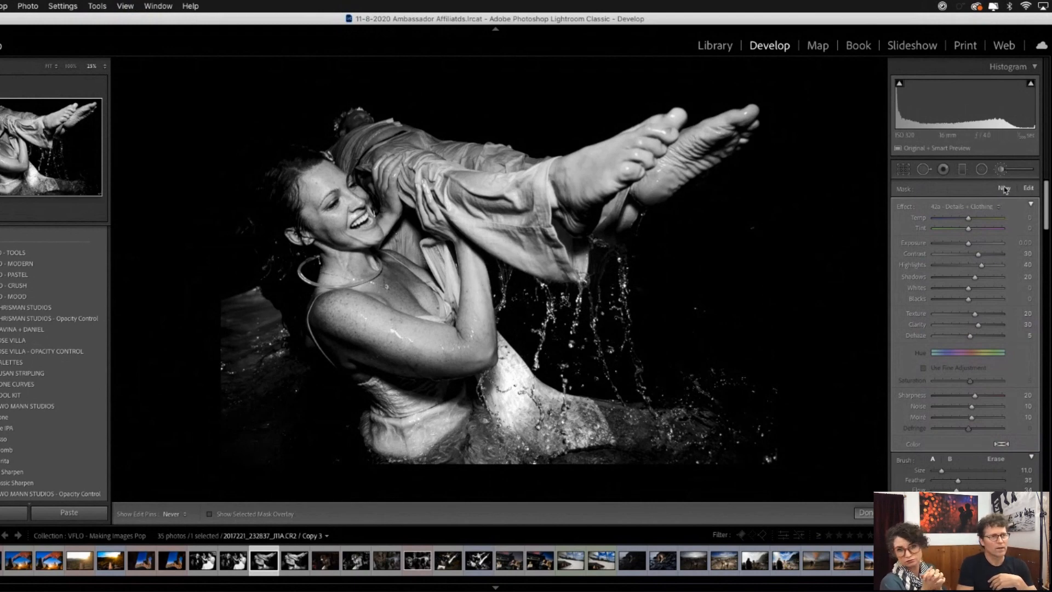
- Apply the Detail + + (Landscape/Street) preset and raise the tone curve's midtone point to input 108, output 152
left_click(964, 206)
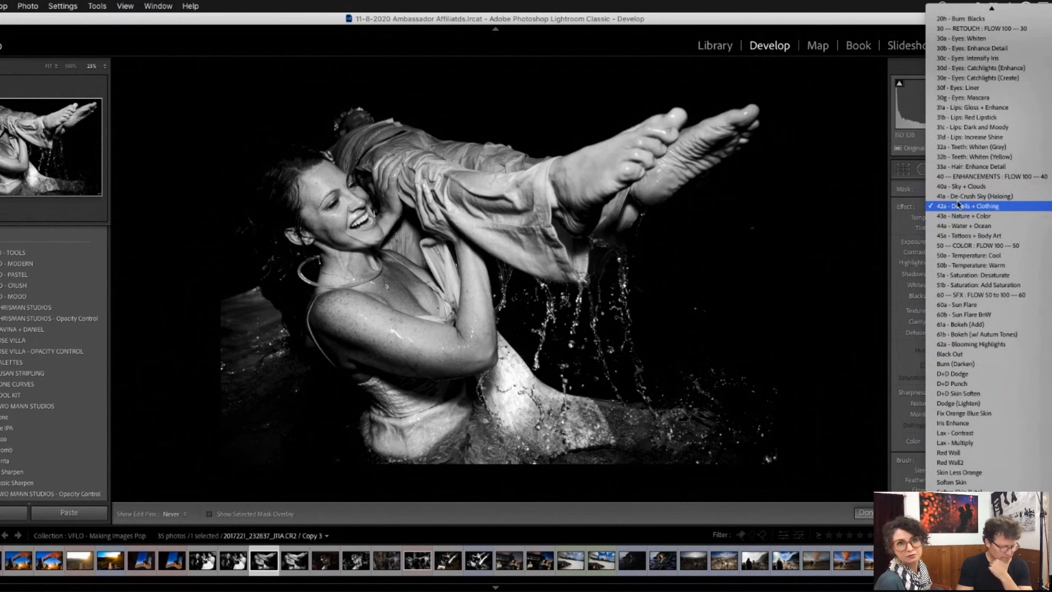
left_click(857, 26)
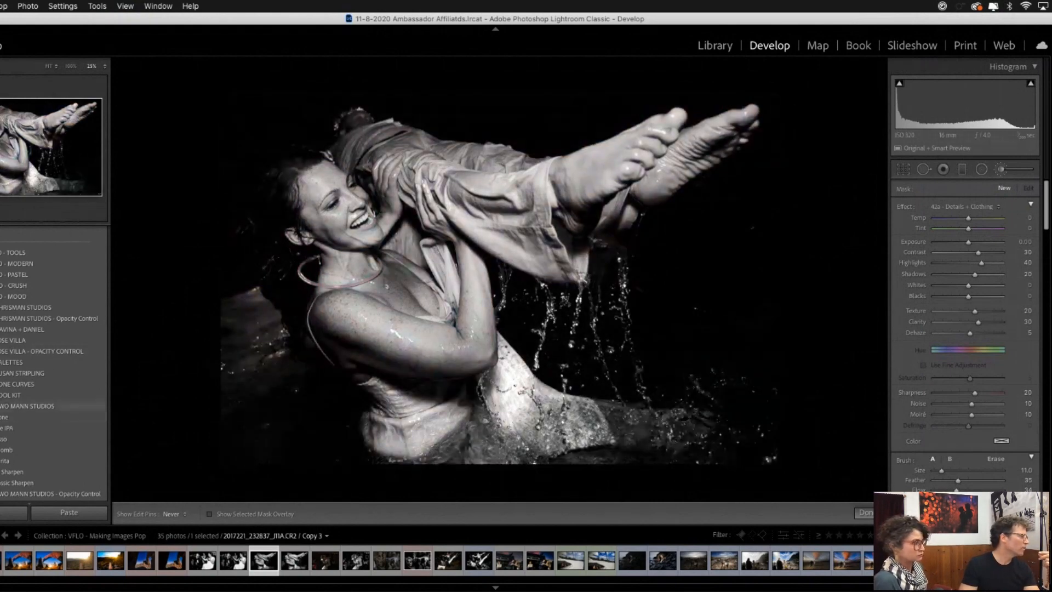
left_click(27, 406)
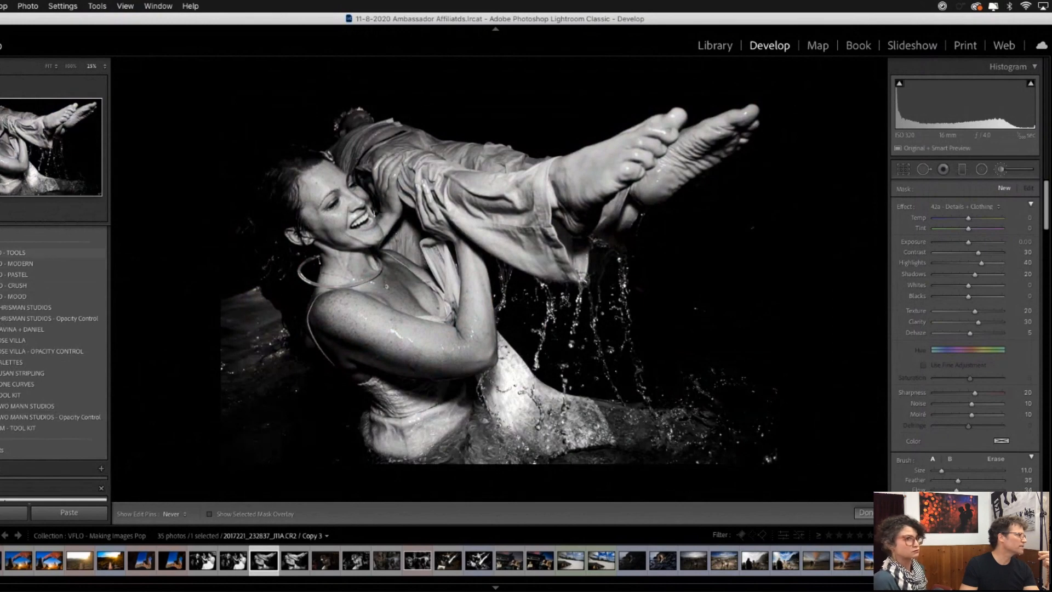
left_click(11, 252)
scroll(43, 304, "down", 3)
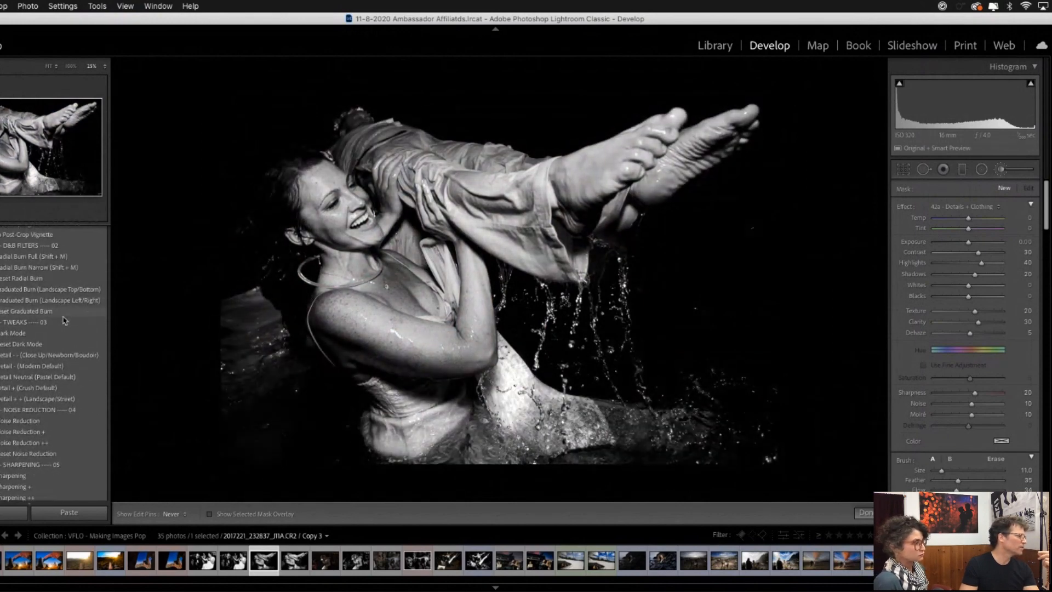
scroll(49, 384, "down", 3)
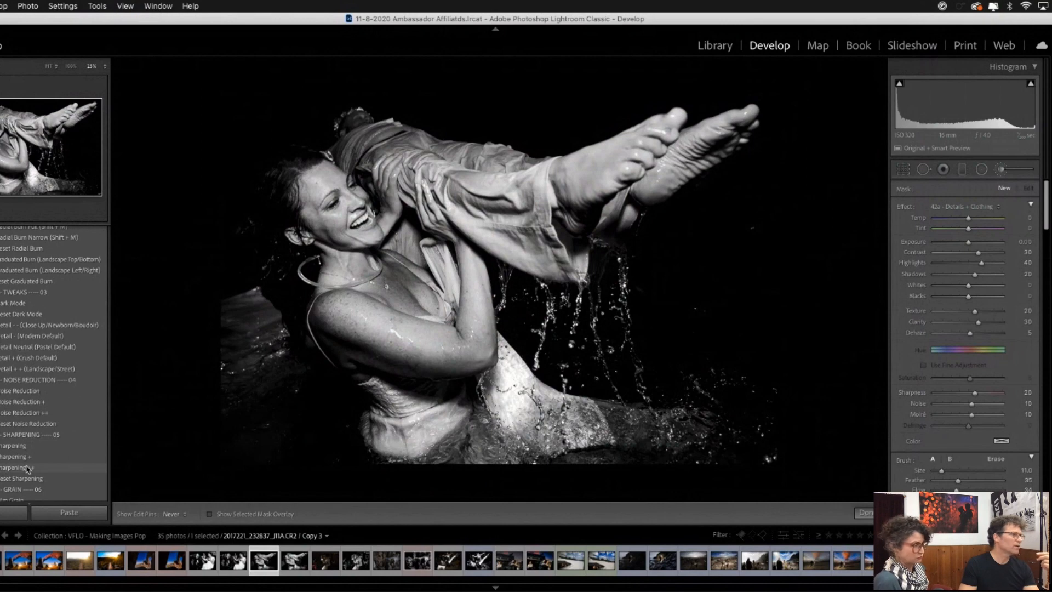
left_click(32, 373)
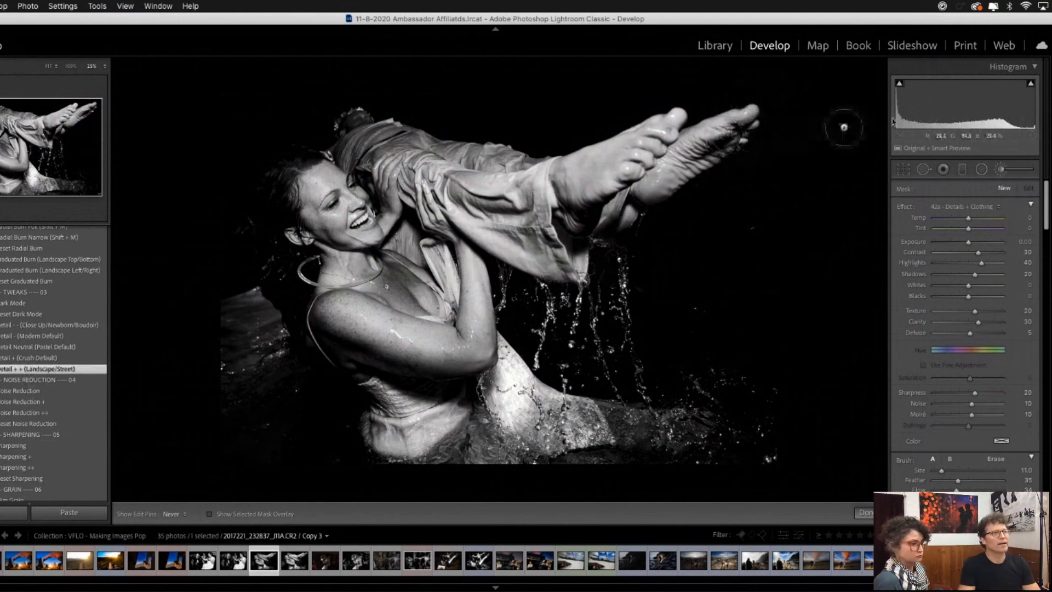
left_click_drag(1047, 224, 1044, 304)
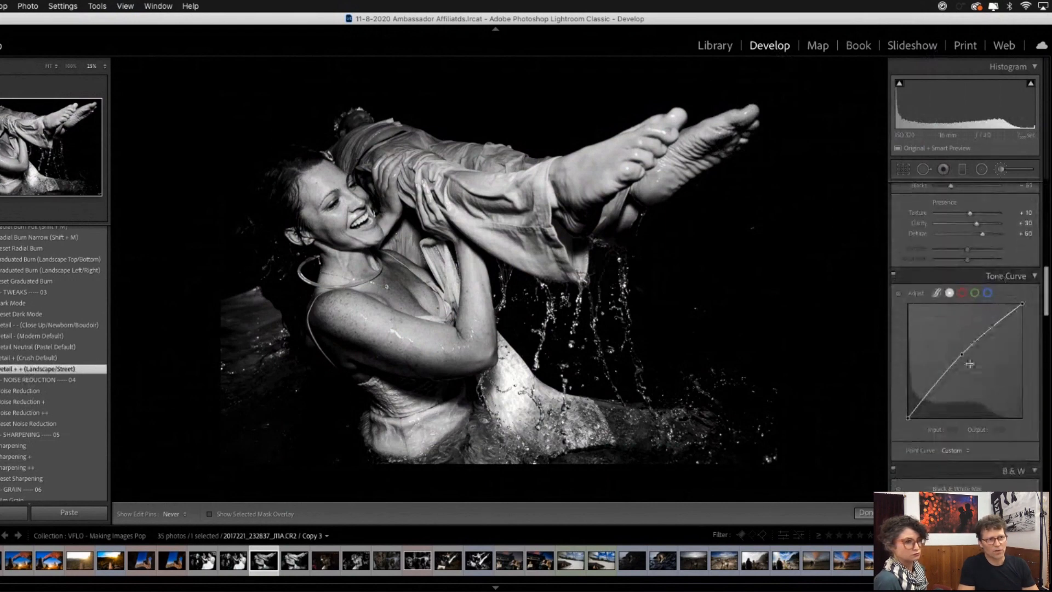
left_click_drag(962, 355, 957, 350)
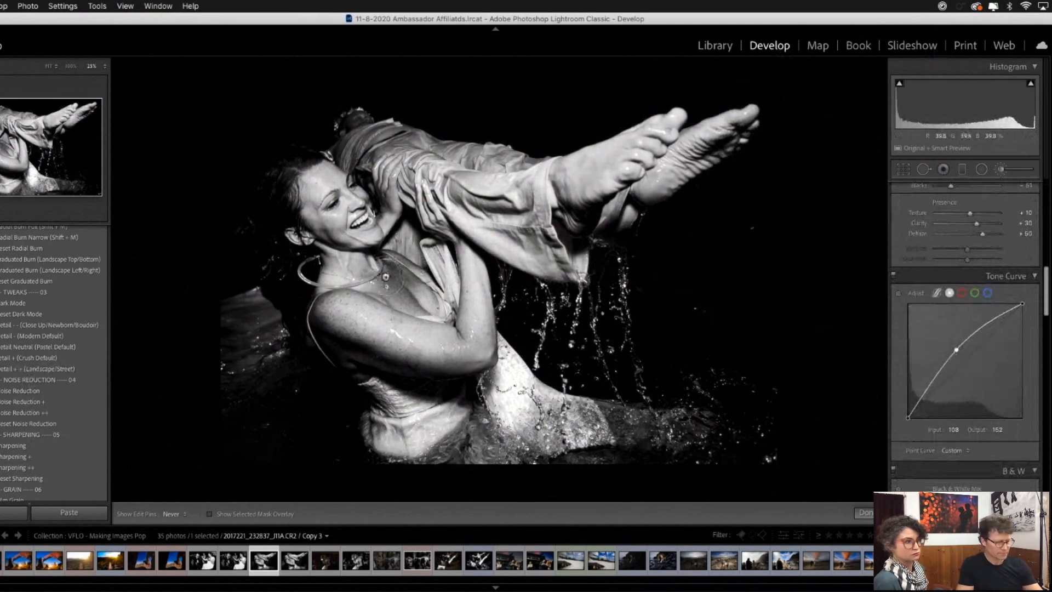
- Compare the newly edited copy of the water photo with the neighbouring finished version at large size in the Library
key("g")
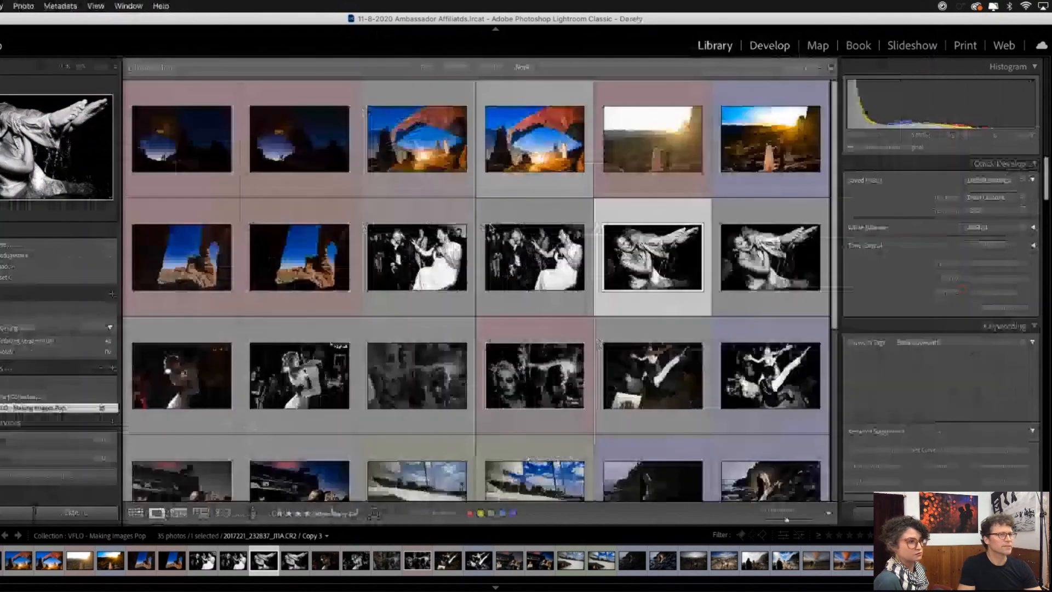
double_click(655, 253)
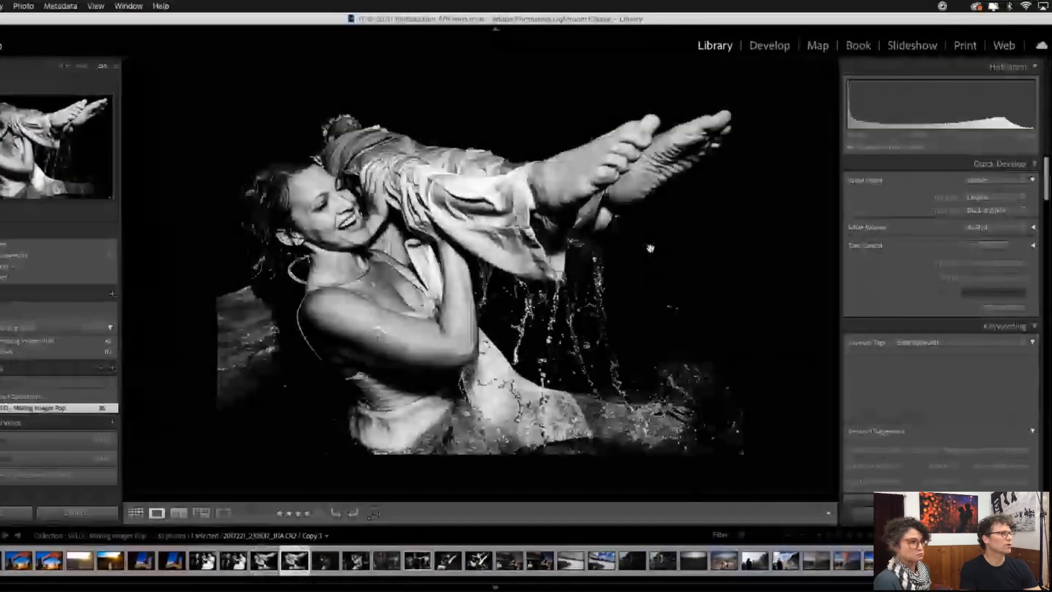
key("Left")
key("Right")
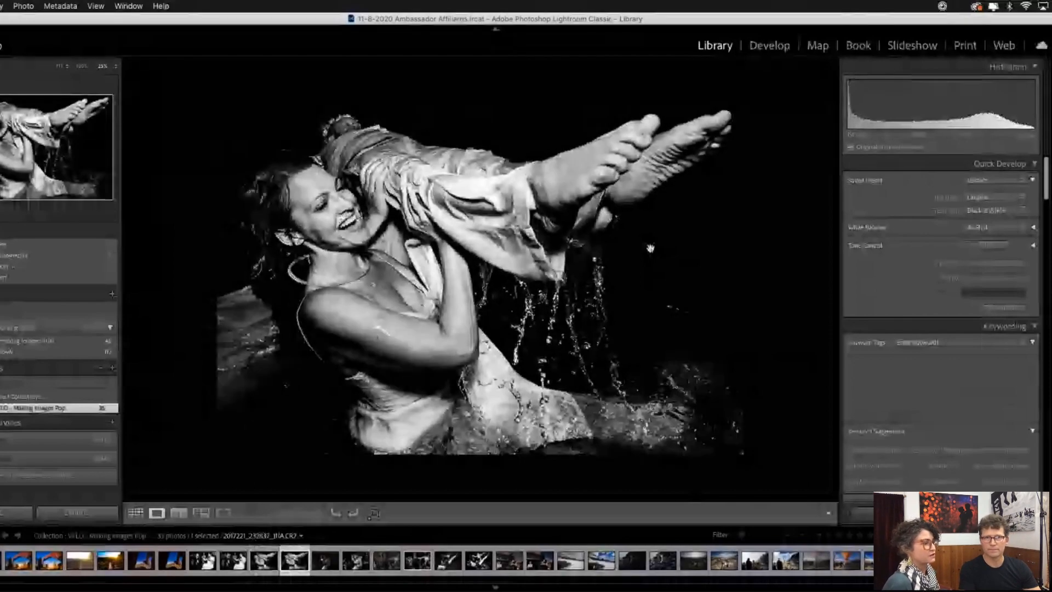
key("Left")
key("Right")
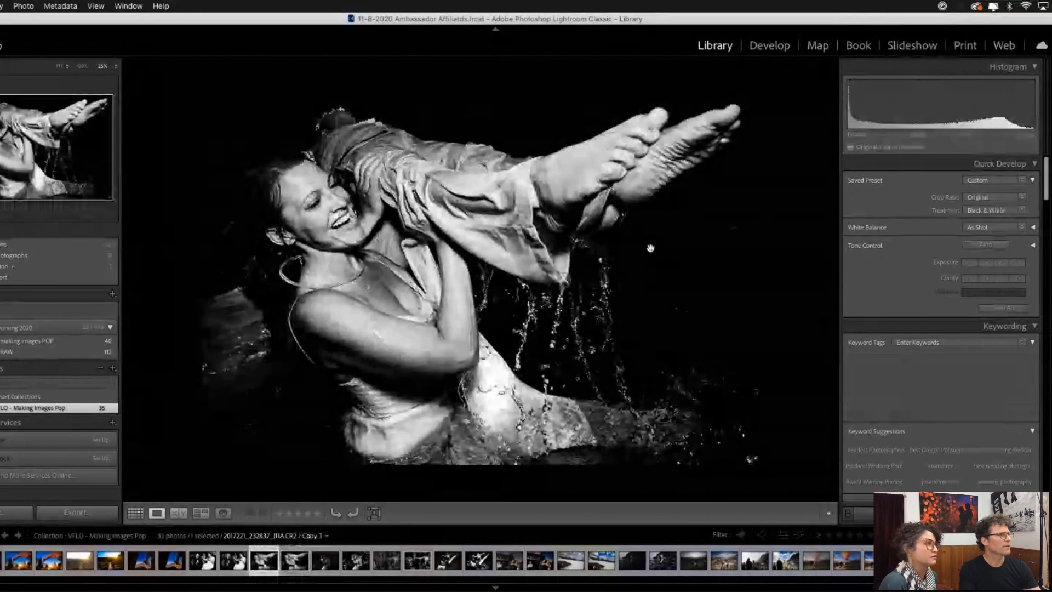
key("Right")
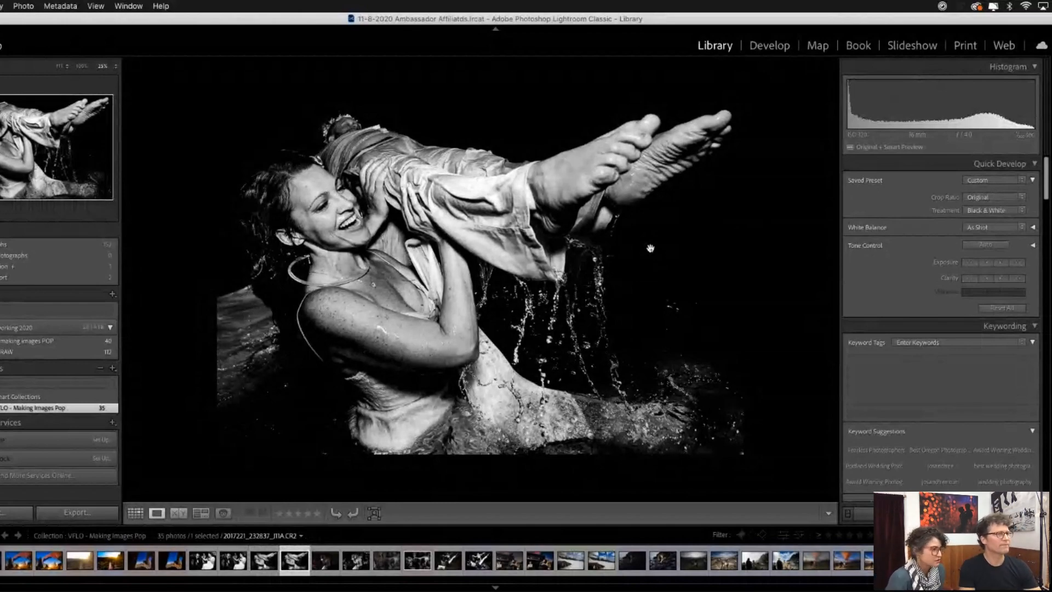
- Open the unedited color photo of the backlit dancing couple for editing in the Develop module
key("g")
scroll(649, 244, "down", 1)
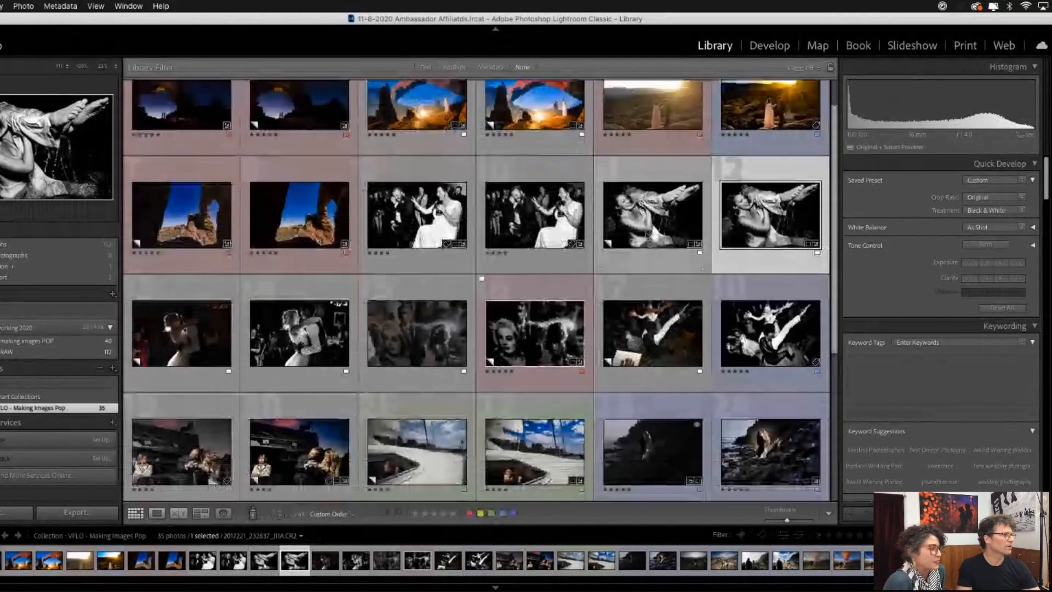
scroll(649, 235, "down", 1)
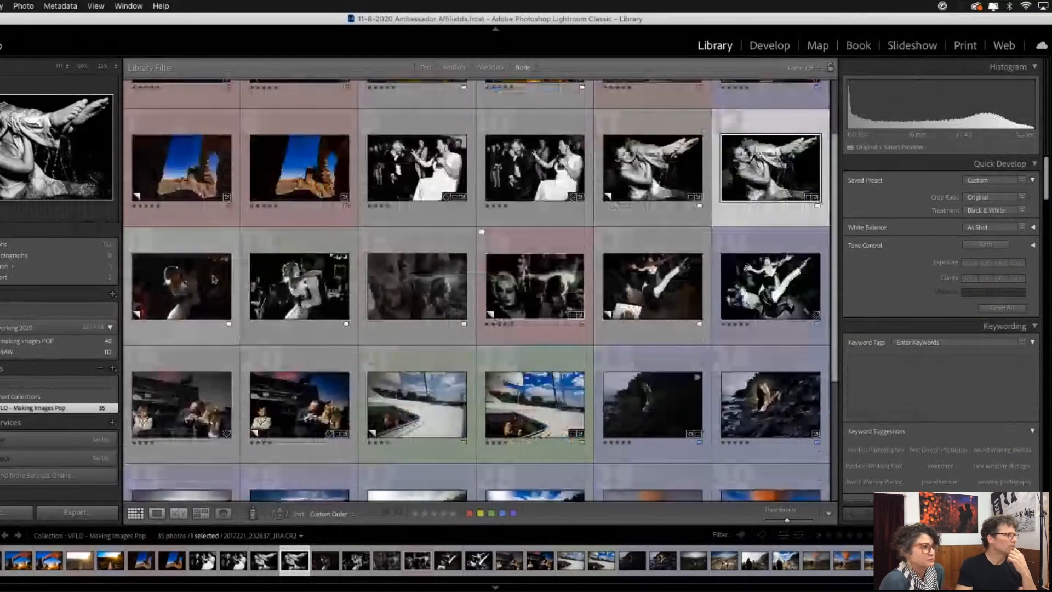
double_click(186, 289)
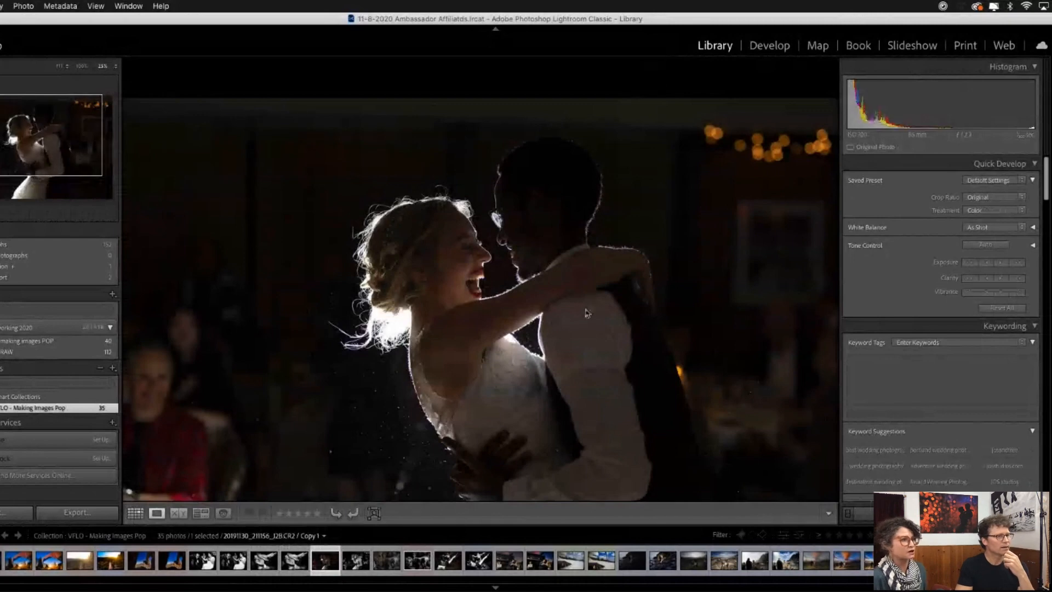
left_click(560, 307)
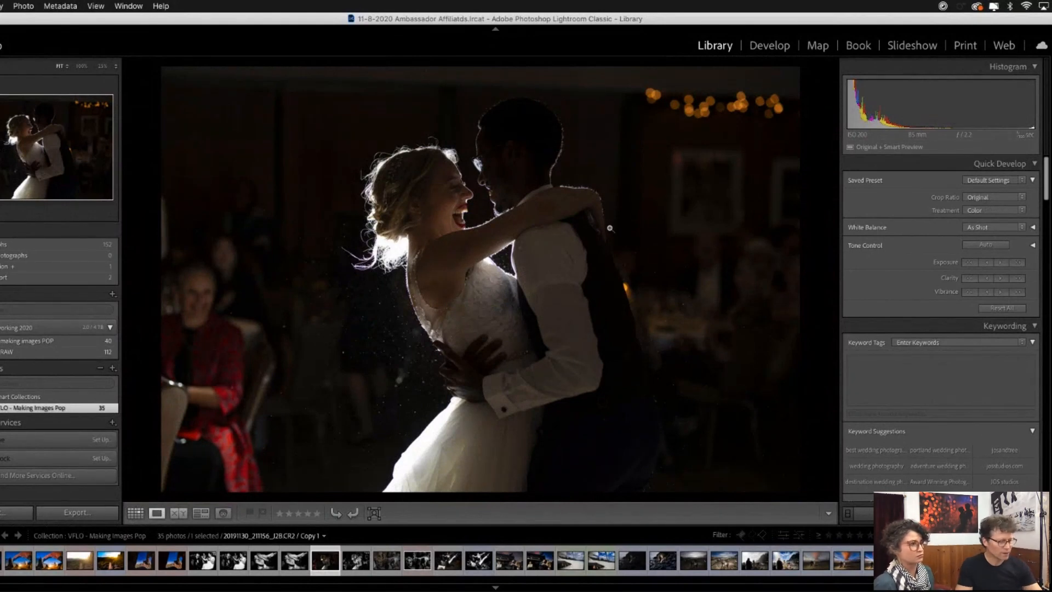
left_click(769, 45)
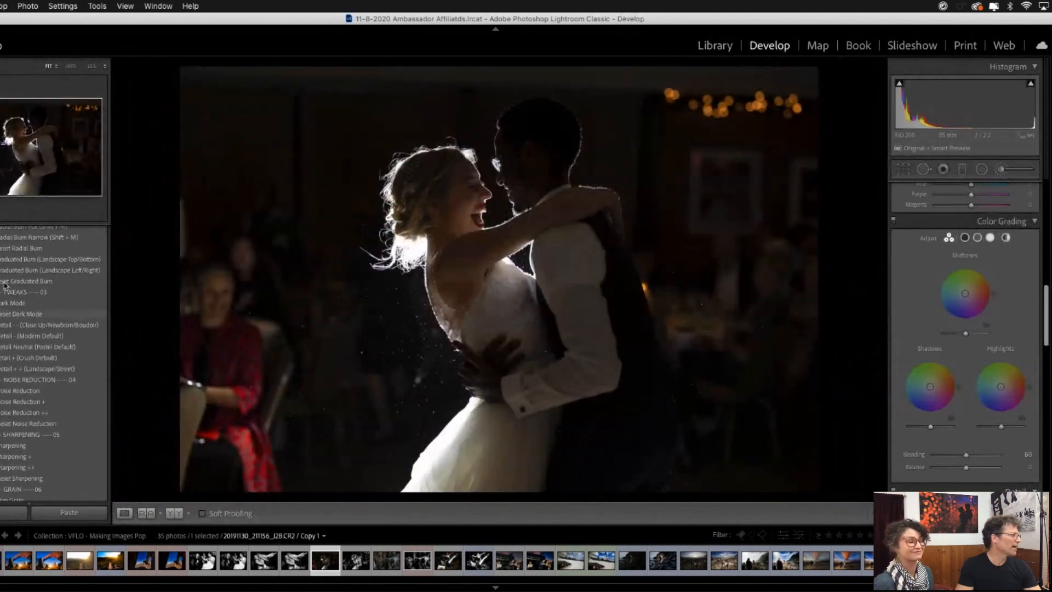
- Convert the dancing couple photo with a black-and-white preset from the Two Mann Studios group and set Exposure to +0.65
left_click(82, 353)
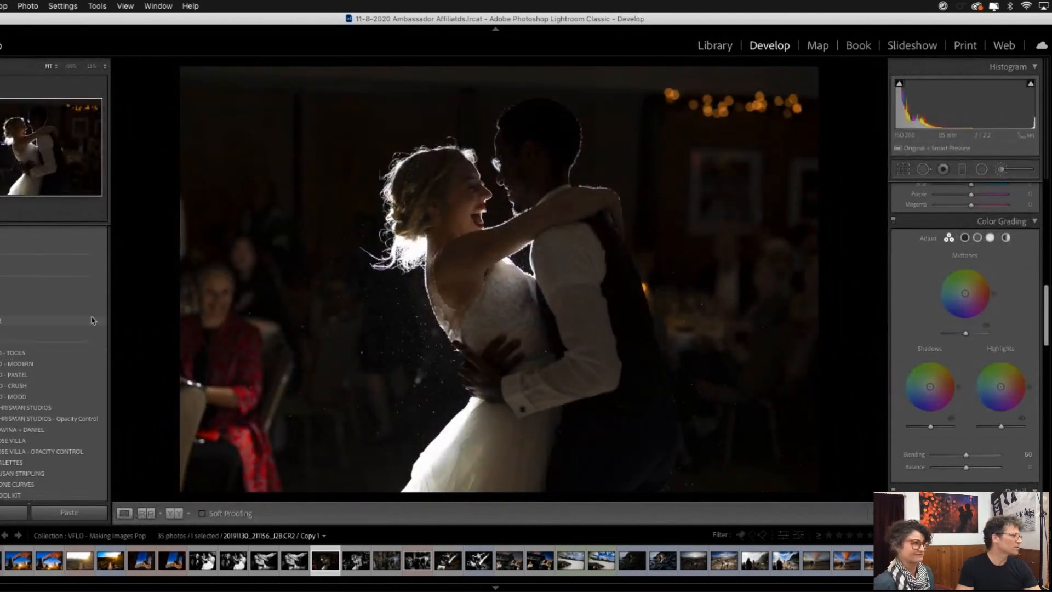
scroll(76, 330, "down", 3)
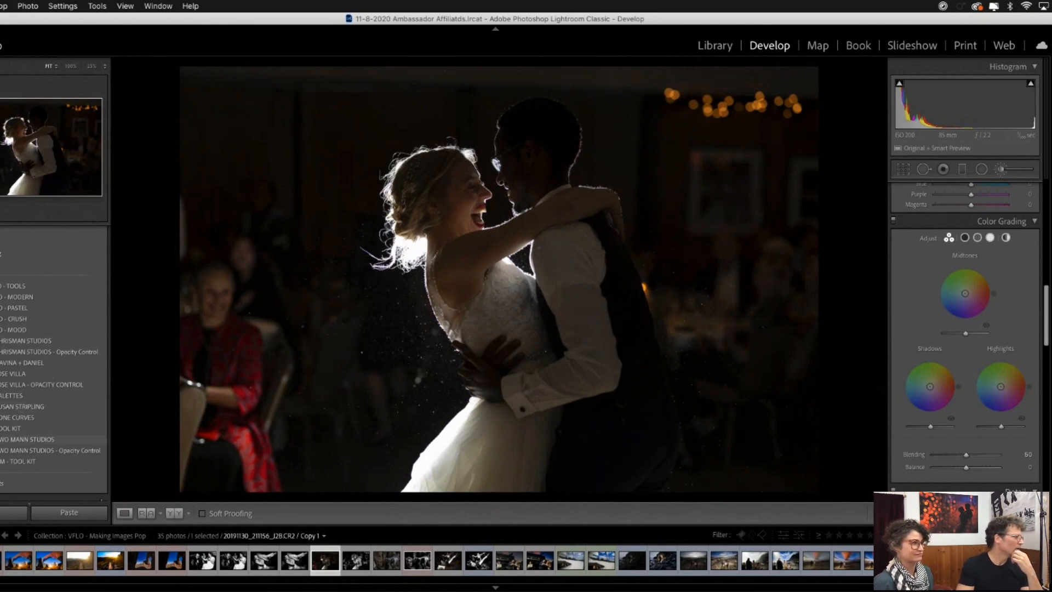
scroll(37, 419, "down", 1)
left_click(35, 414)
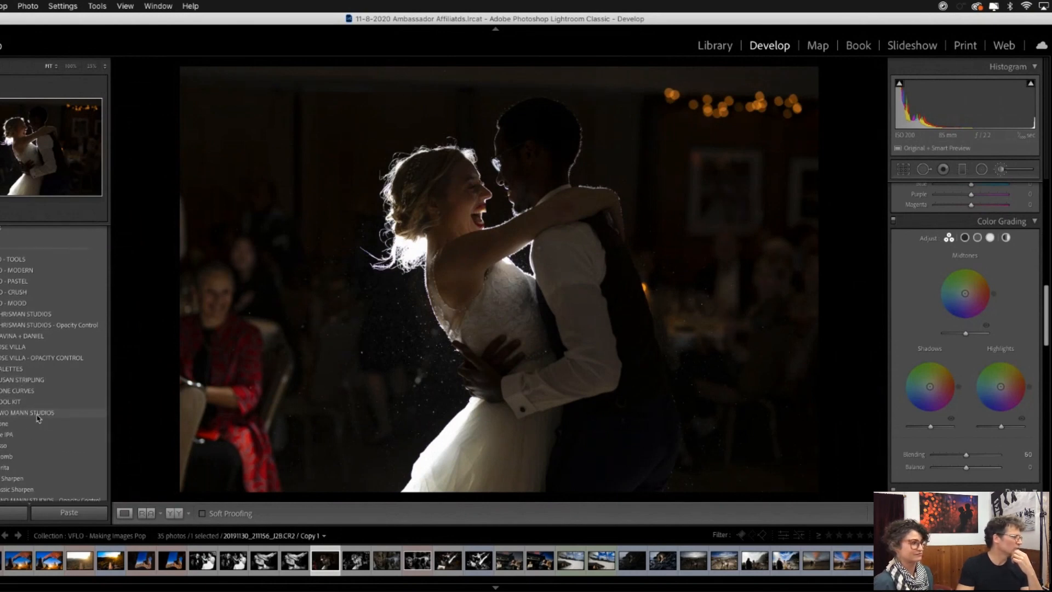
left_click(14, 446)
scroll(1039, 298, "up", 5)
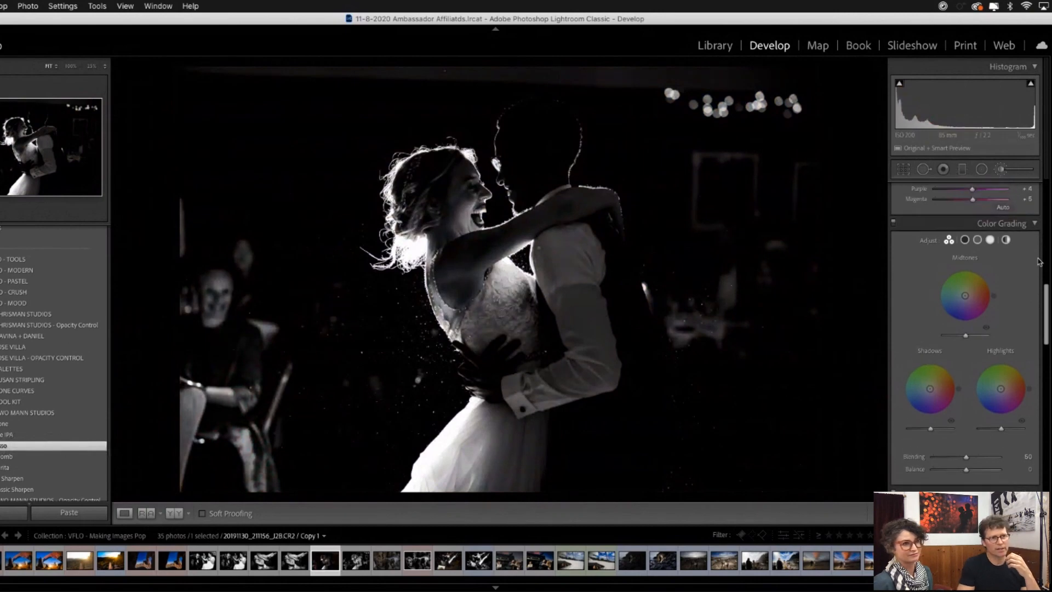
scroll(1039, 297, "up", 6)
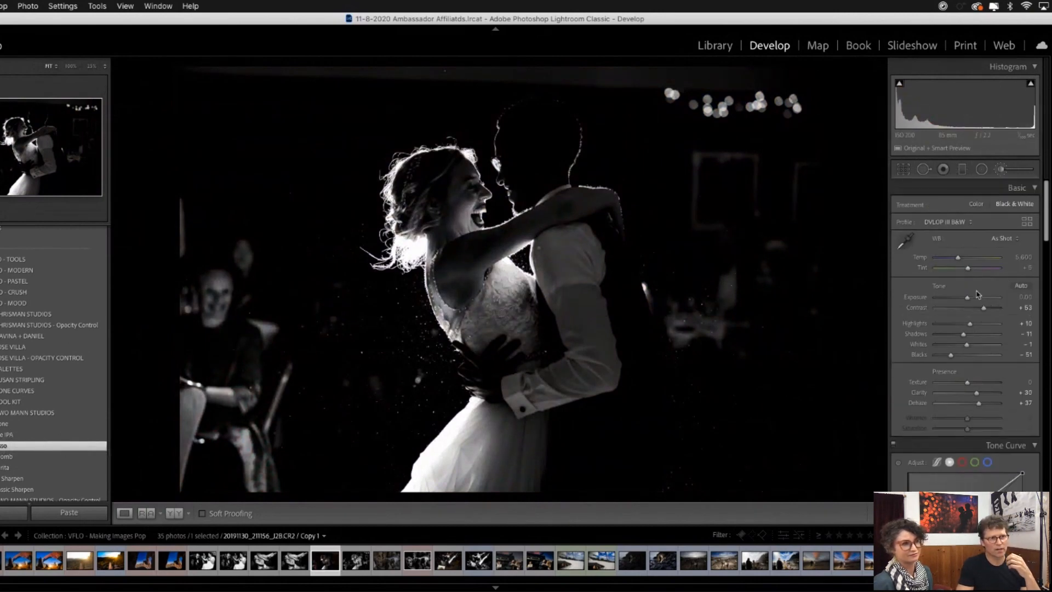
left_click_drag(969, 300, 972, 299)
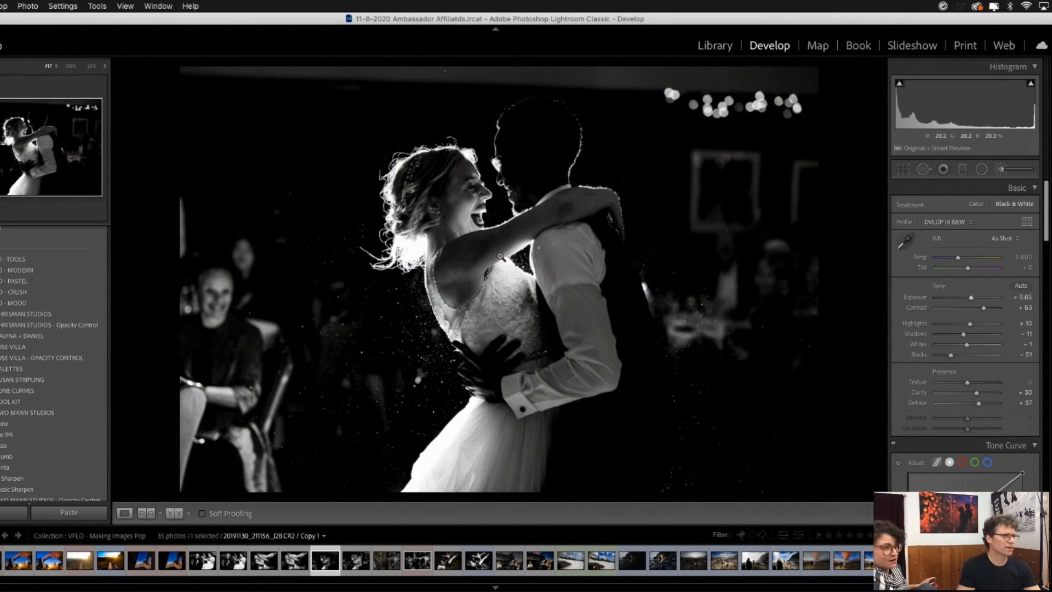
- Tone down the bright spot on the bride's lace bodice below her arm with the 20f - Burn: Highlights brush
key("k")
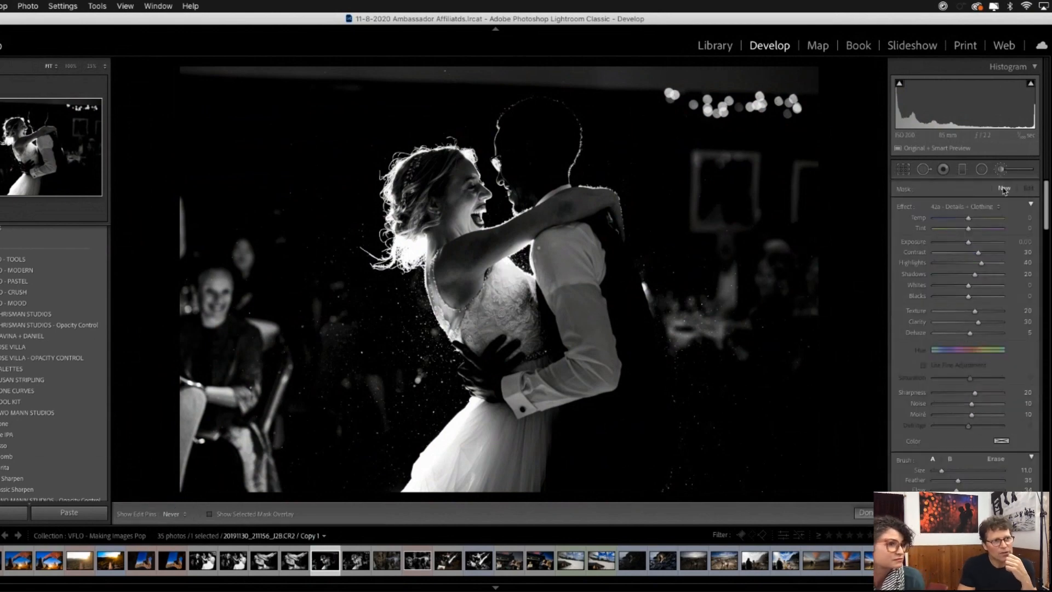
left_click(981, 207)
scroll(978, 210, "up", 10)
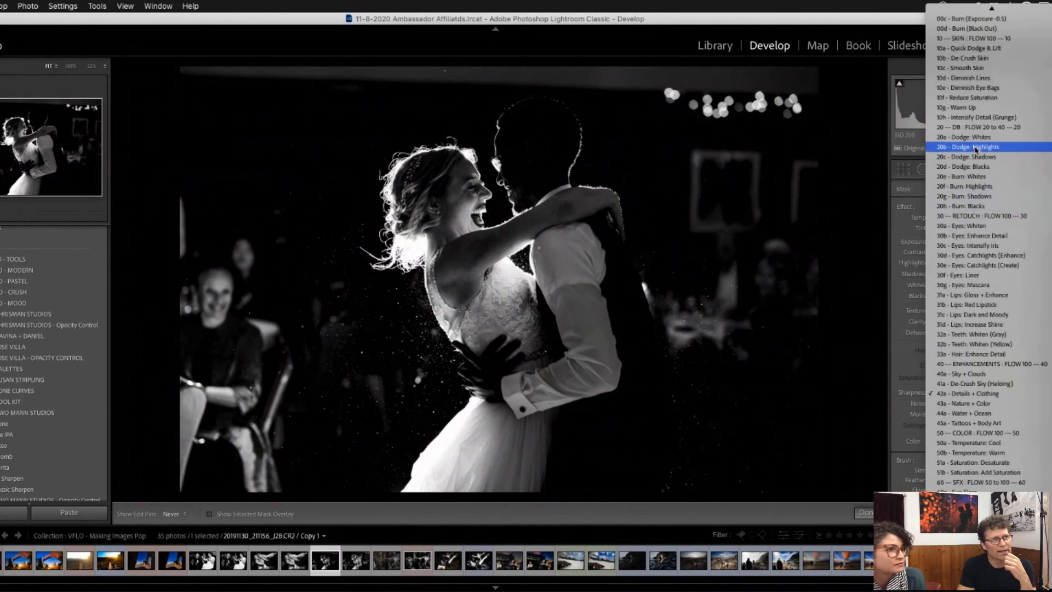
scroll(974, 149, "up", 3)
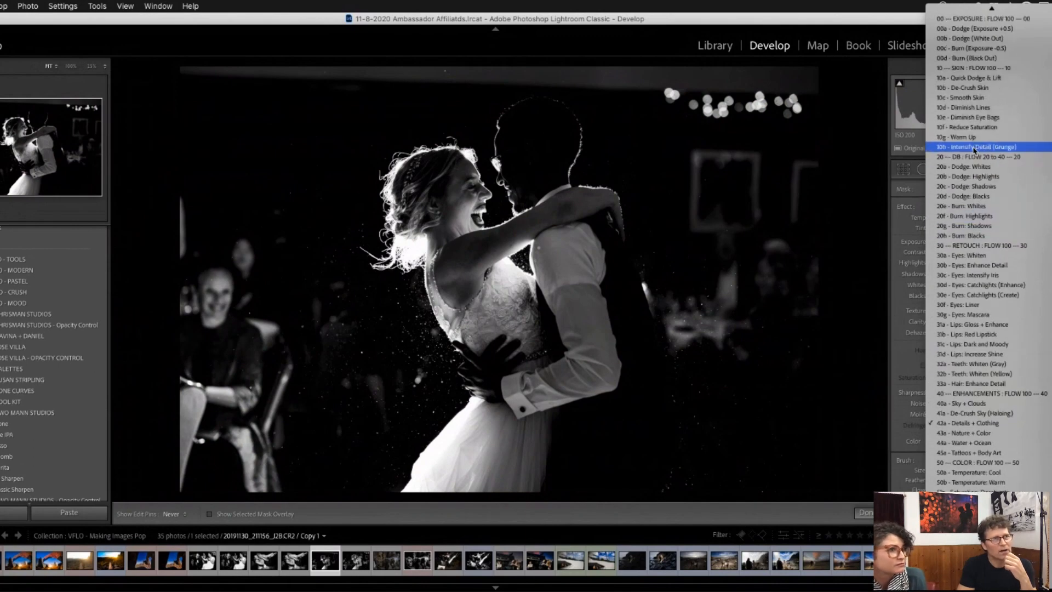
left_click(980, 217)
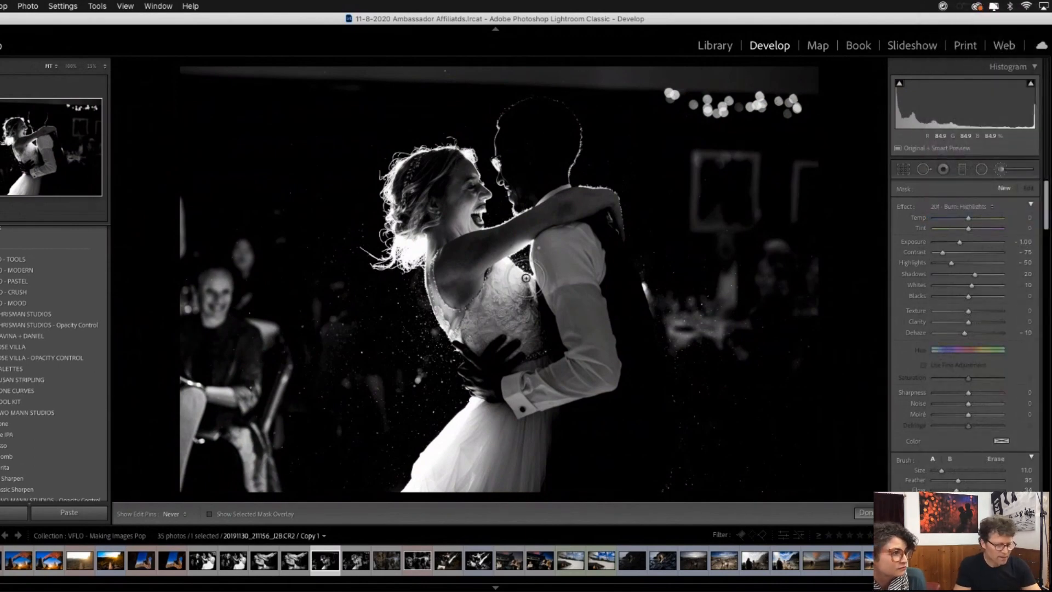
key("super+equal")
key("super+equal")
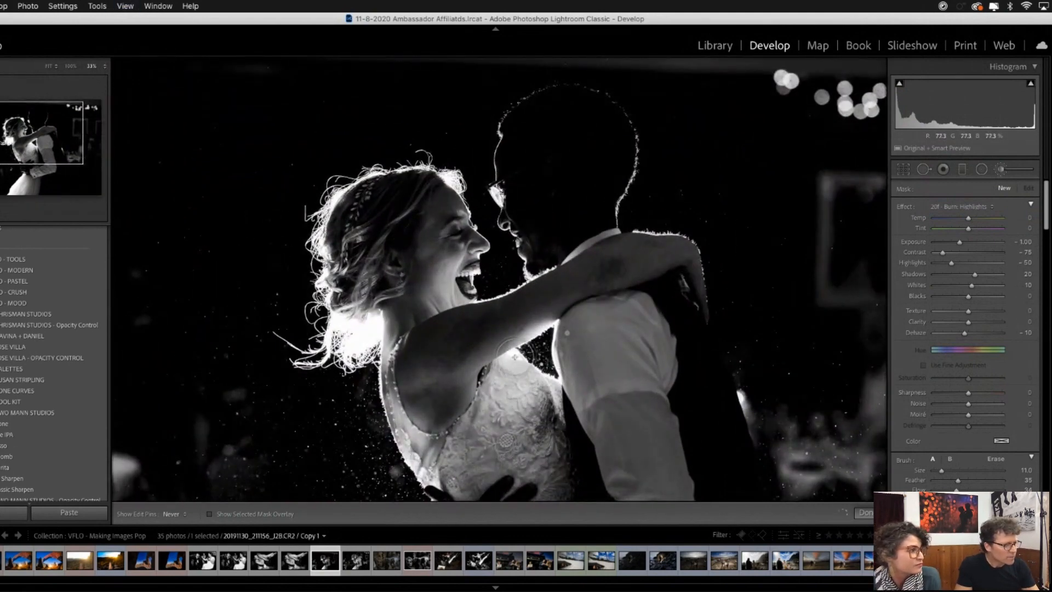
mouse_move(520, 359)
left_mouse_down()
mouse_move(558, 393)
mouse_move(518, 371)
mouse_move(540, 354)
left_mouse_up()
key("super+minus")
key("super+minus")
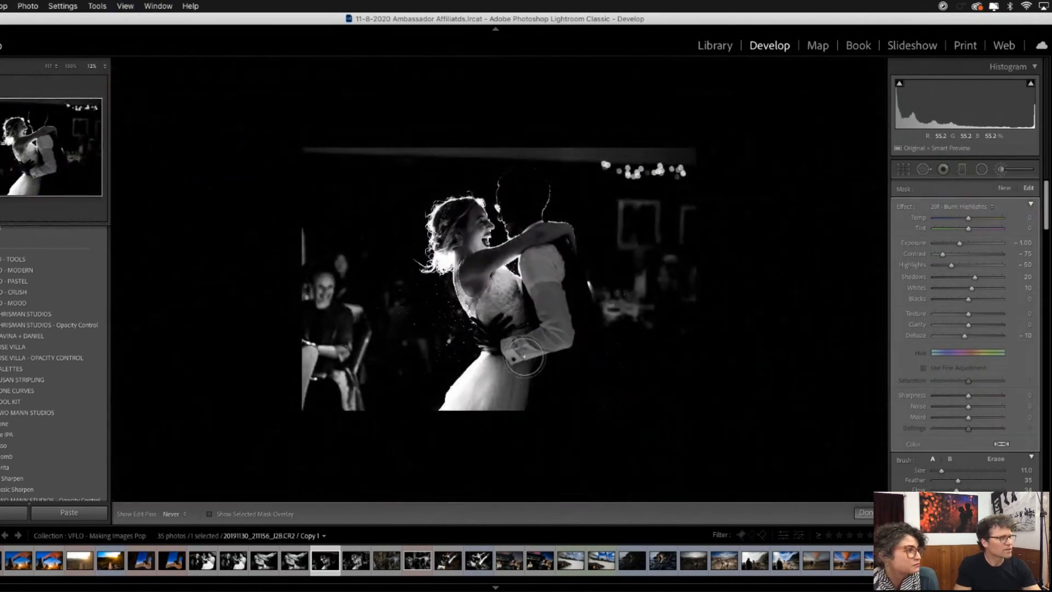
- Dodge the dark background around the dancing couple with the 20a - Dodge: Whites brush, and set its Texture to 19 and Clarity to 84
key("super+equal")
key("super+equal")
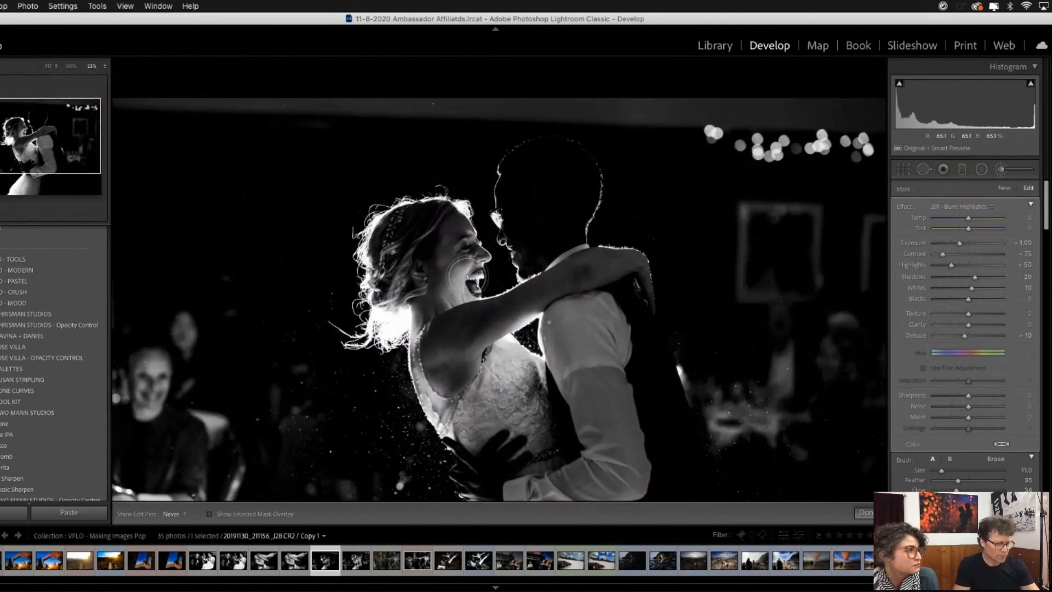
key("k")
left_click(476, 276)
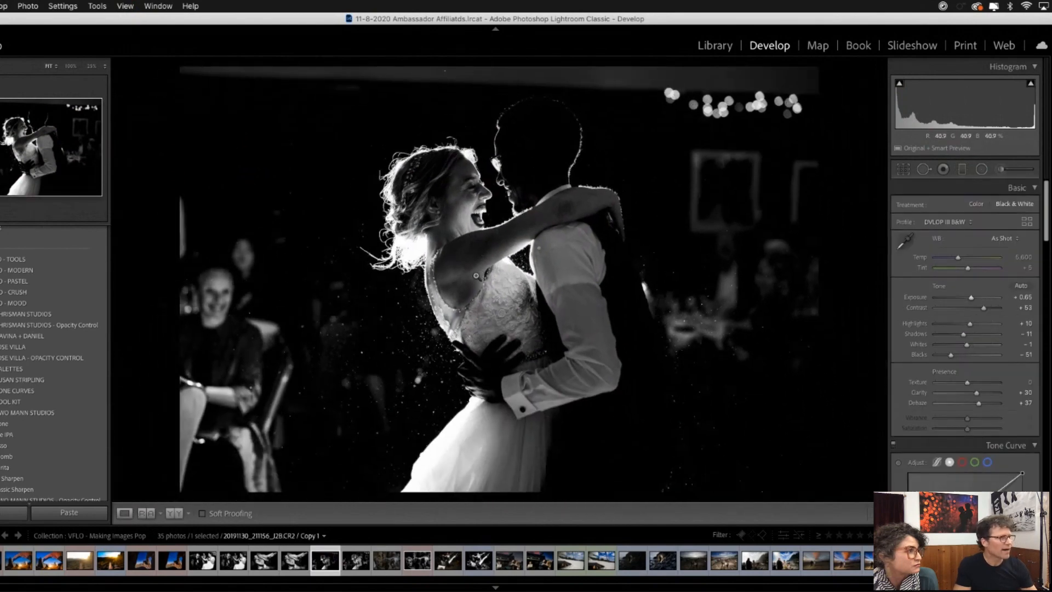
key("k")
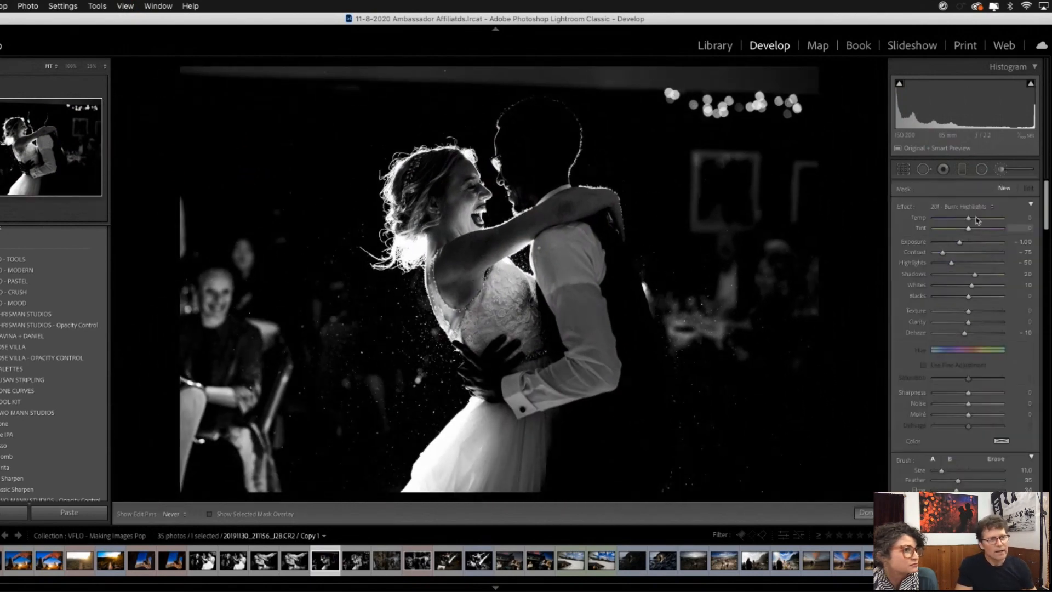
left_click(979, 211)
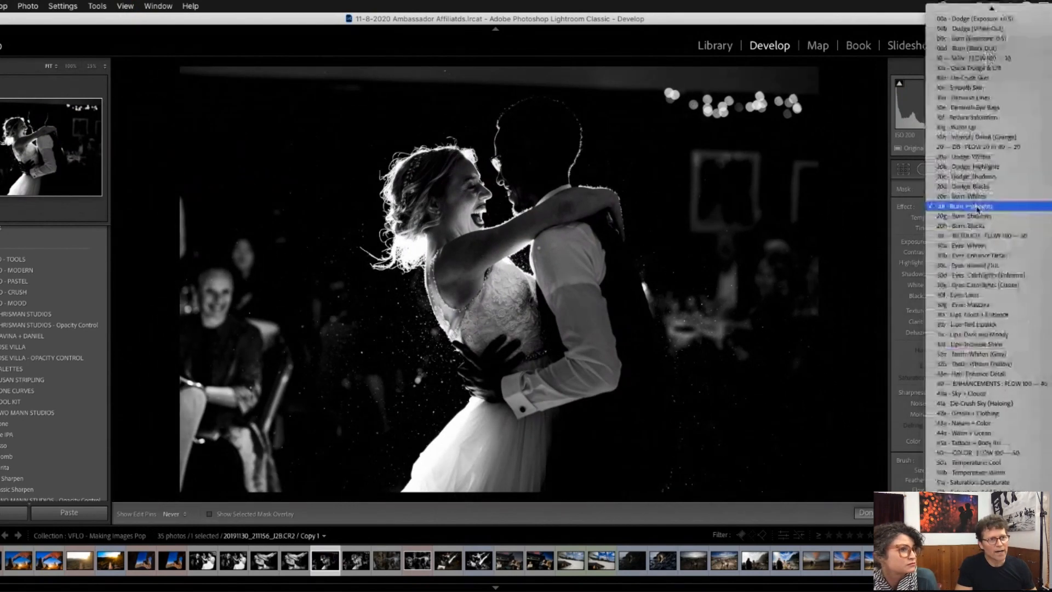
left_click(965, 168)
key("bracketright")
key("bracketright")
key("bracketright")
key("bracketright")
key("bracketright")
key("bracketright")
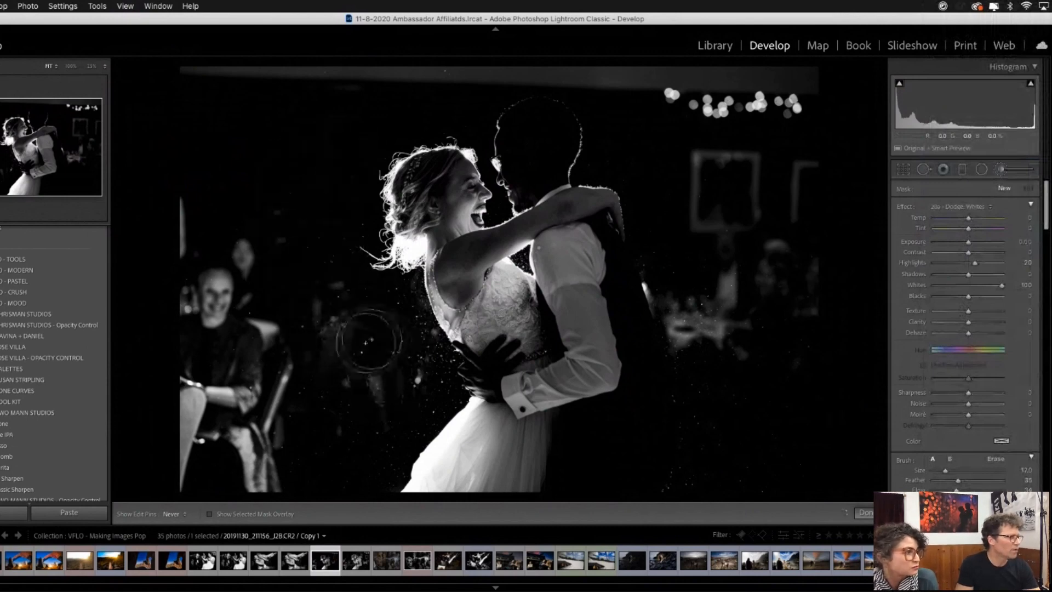
mouse_move(753, 428)
left_mouse_down()
mouse_move(697, 475)
mouse_move(678, 370)
mouse_move(707, 317)
mouse_move(688, 190)
mouse_move(647, 177)
left_mouse_up()
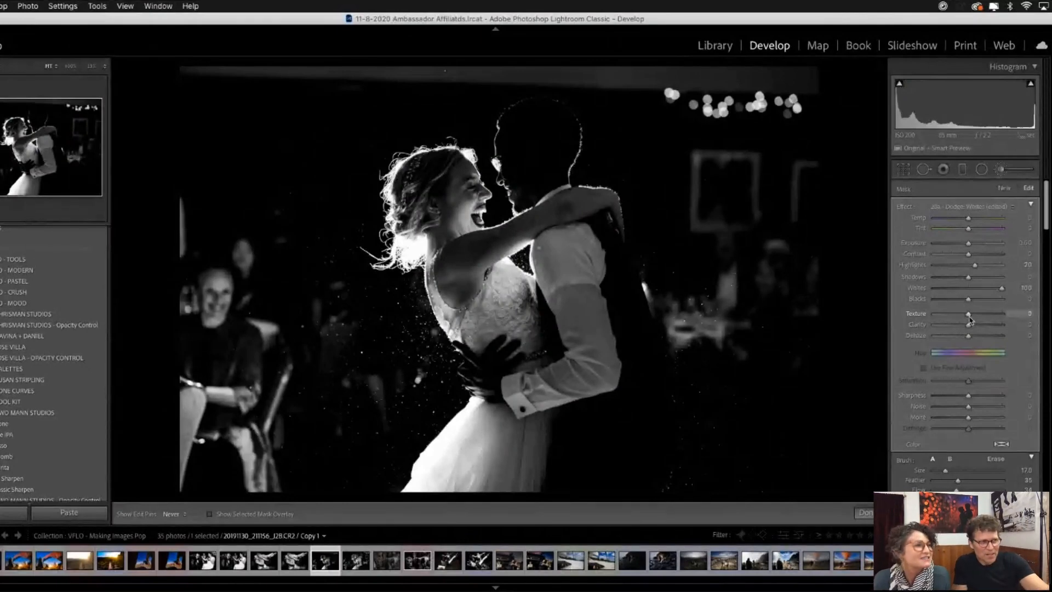
left_click_drag(971, 319, 996, 326)
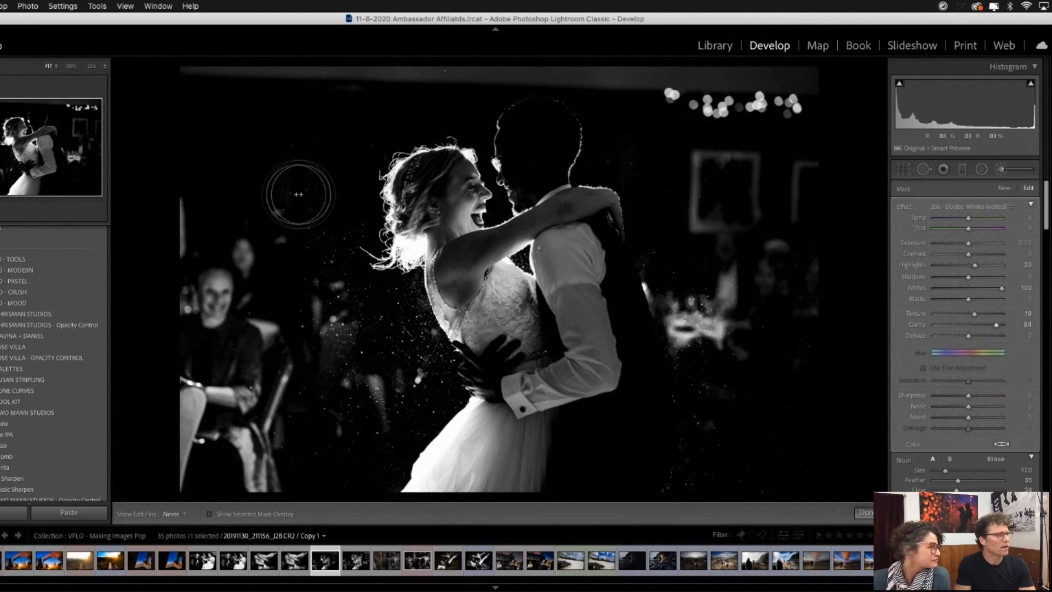
- Brighten the bride's hair with the 20b - Dodge: Highlights brush
left_click(1014, 212)
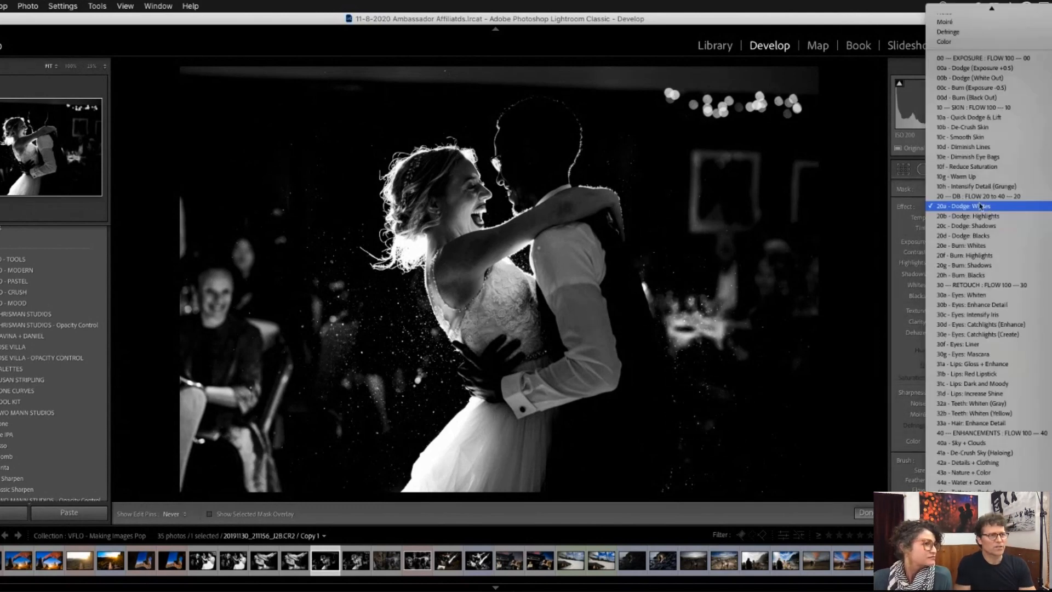
scroll(974, 204, "up", 3)
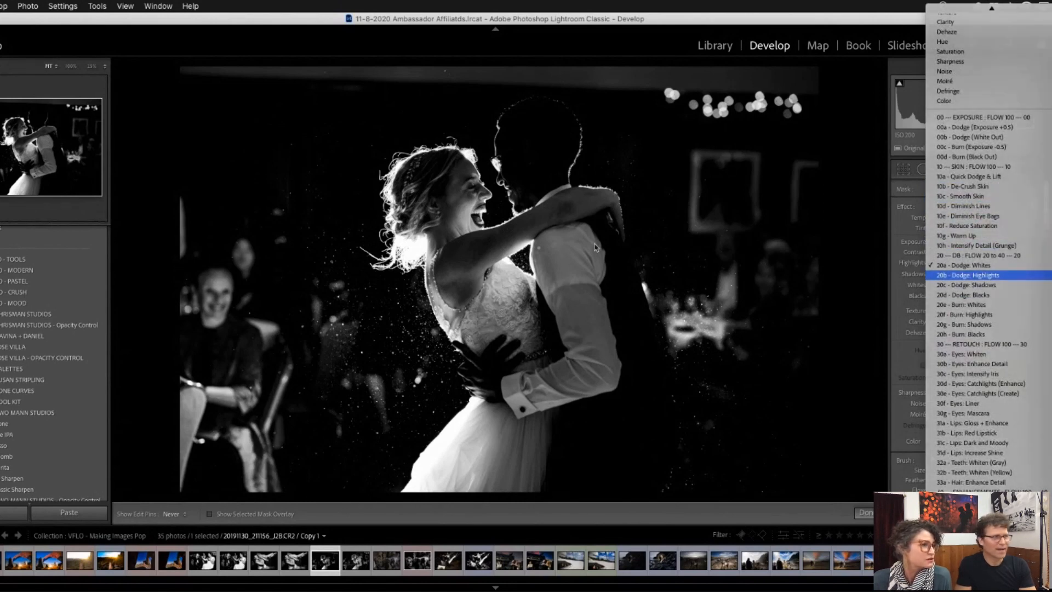
left_click(967, 275)
mouse_move(432, 161)
left_mouse_down()
mouse_move(418, 167)
mouse_move(427, 191)
left_mouse_up()
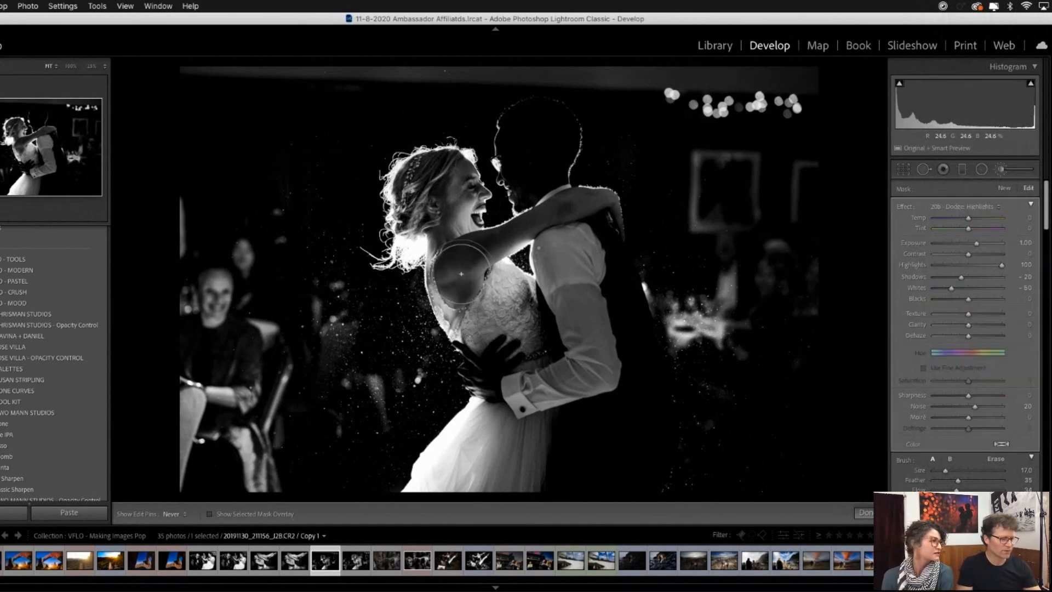
- Examine the neighbouring finished version of the dancing couple photo at large size in the Library for comparison
key("g")
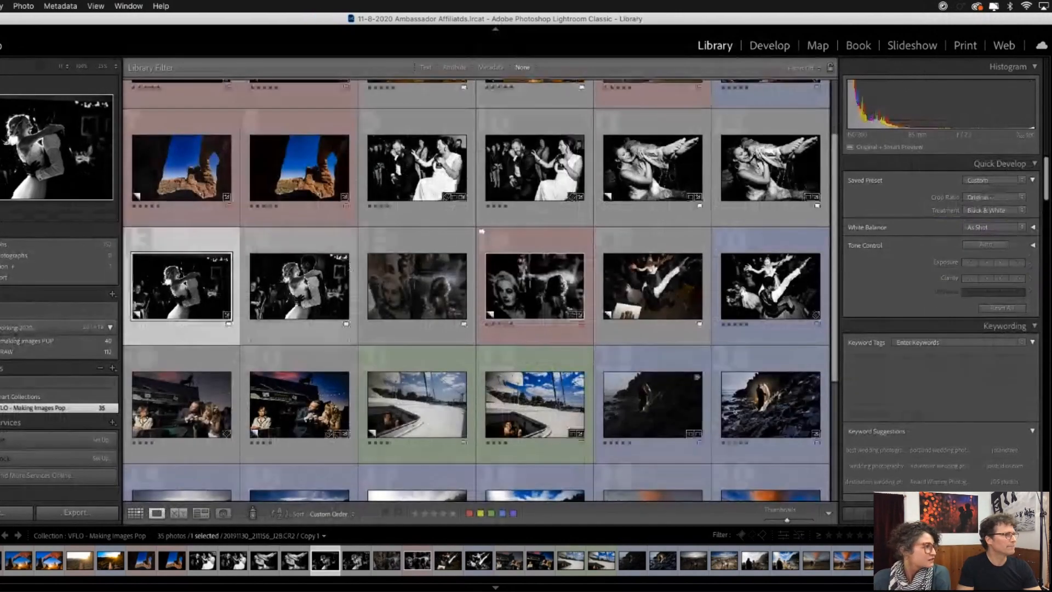
left_click(296, 286)
key("e")
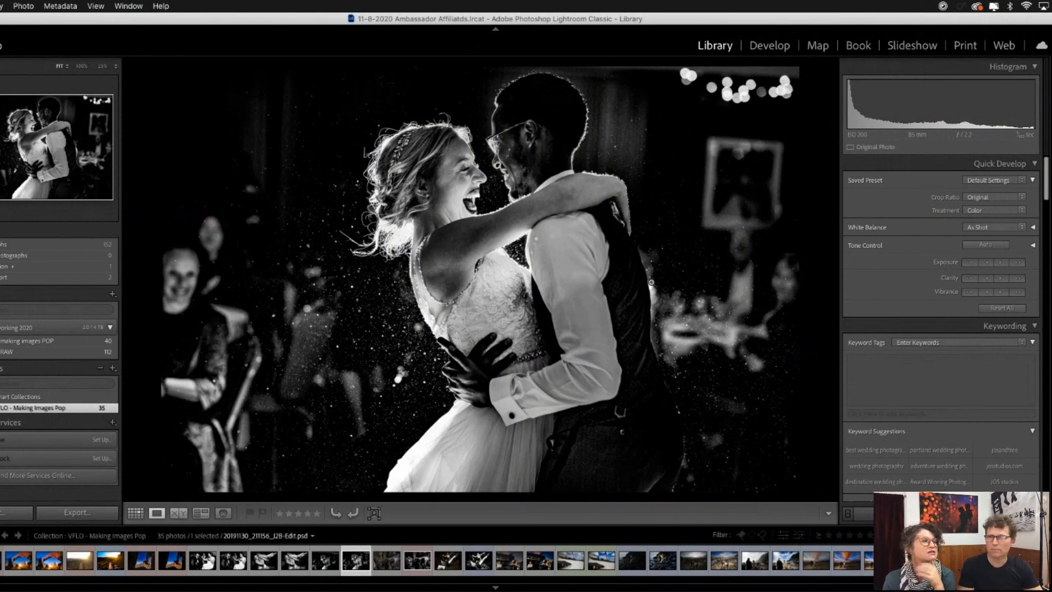
key("g")
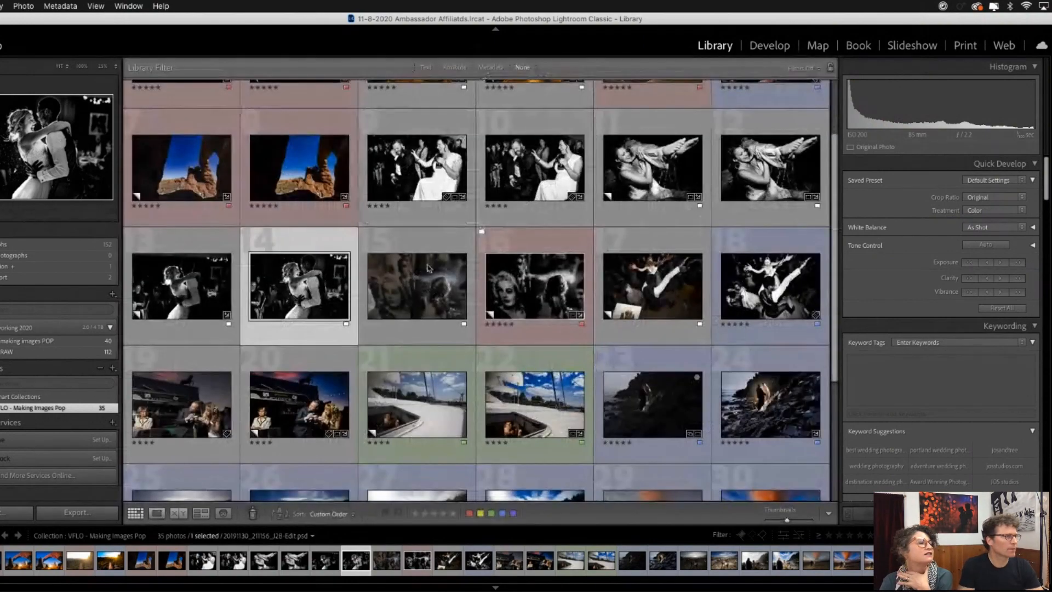
scroll(464, 294, "down", 1)
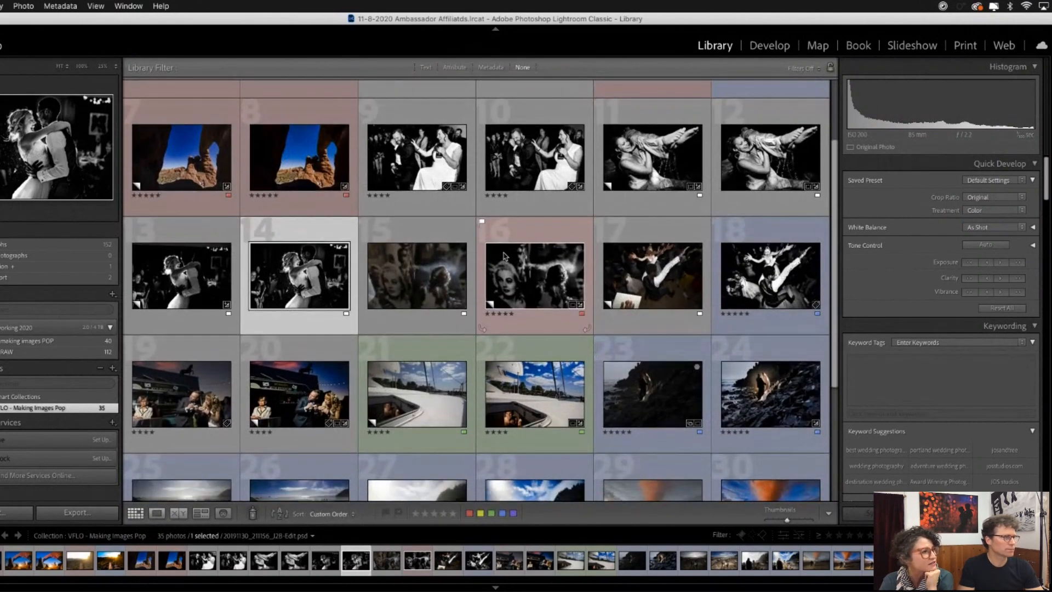
scroll(496, 259, "down", 1)
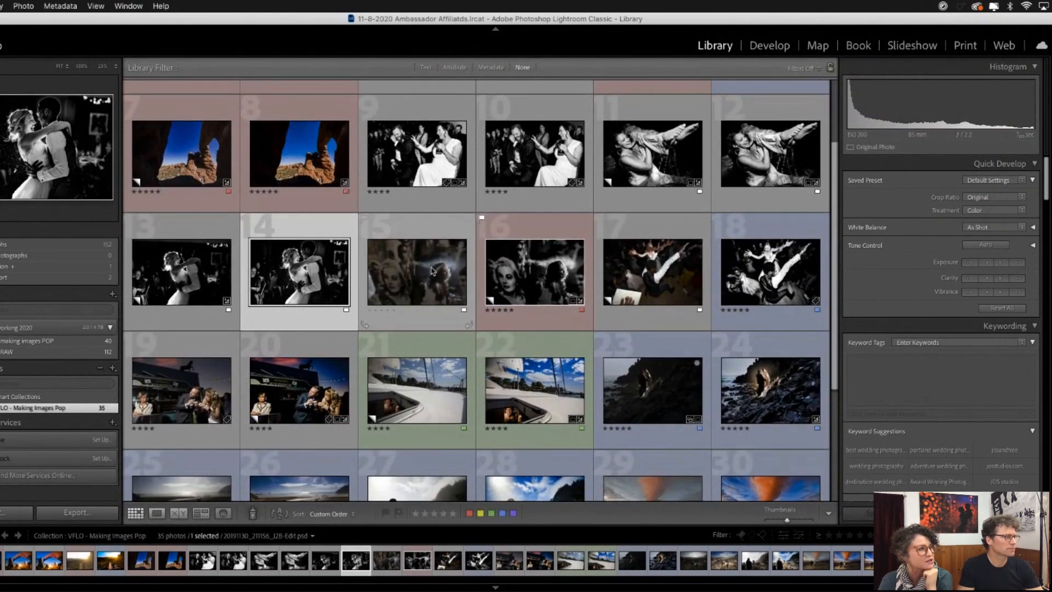
double_click(297, 276)
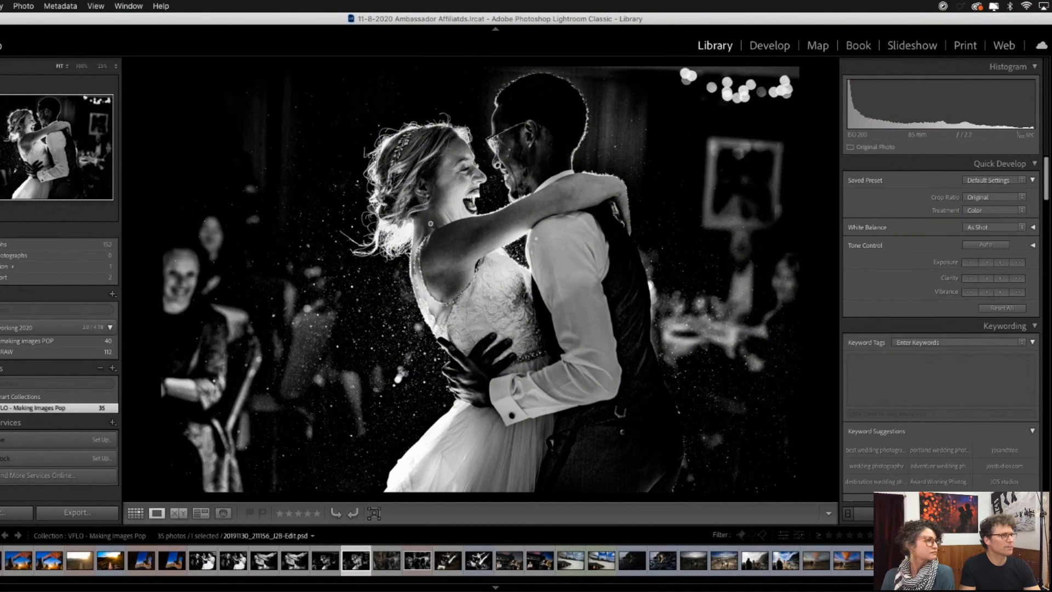
- View the unedited color reflection photo of the smiling long-haired woman and its finished black-and-white version at large size
key("g")
left_click(439, 276)
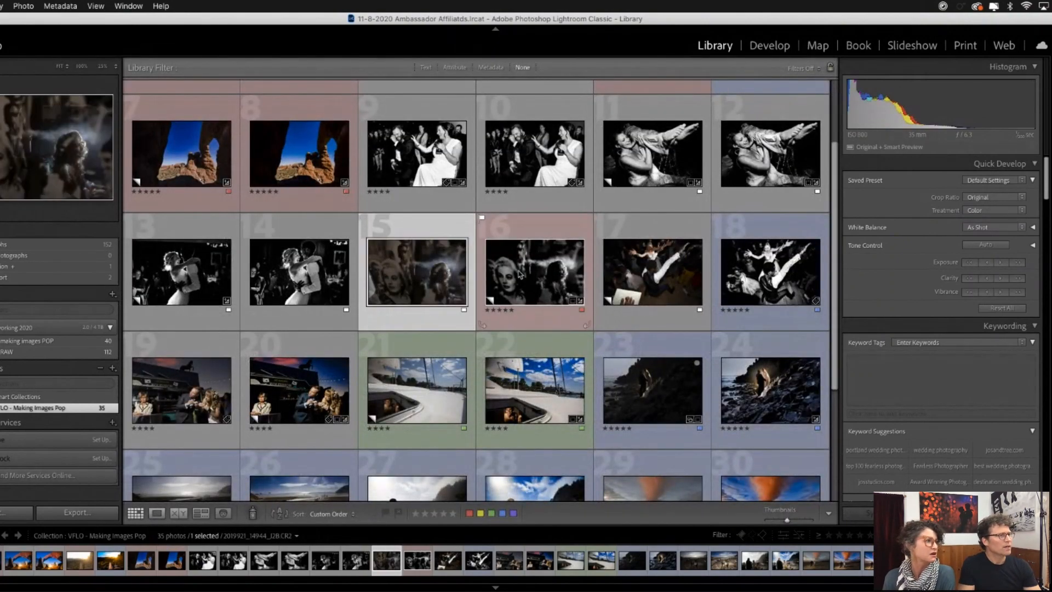
double_click(441, 266)
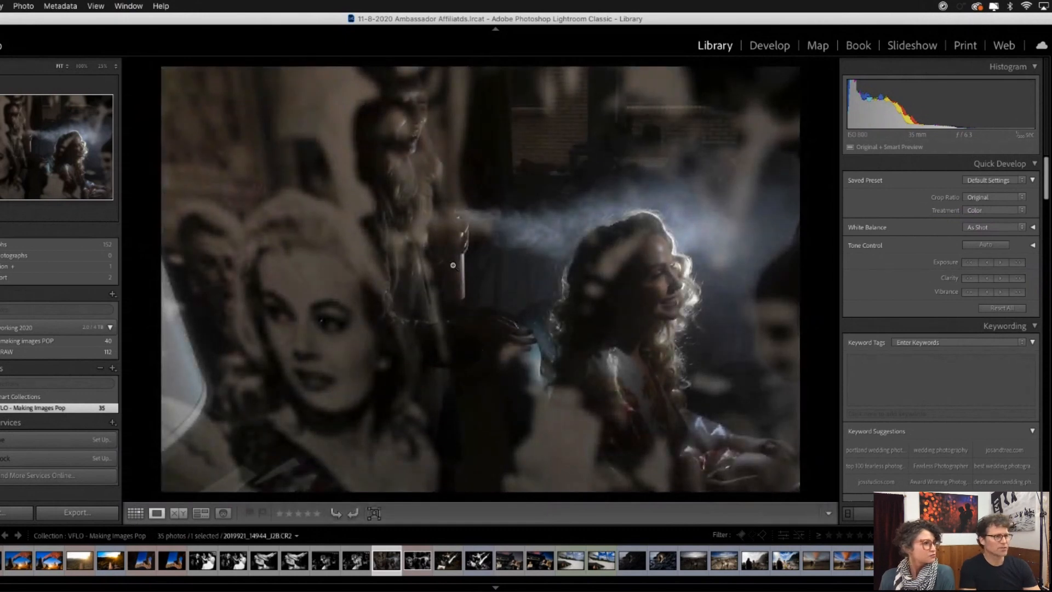
key("super+apostrophe")
key("v")
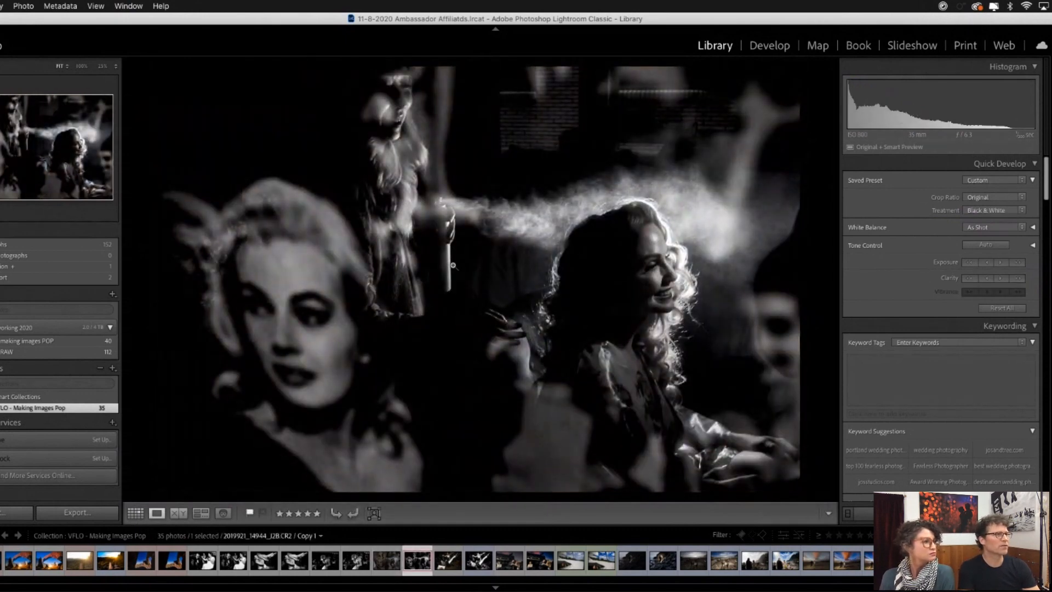
- Open the unedited overhead dance-floor photo in Develop and crop it slightly tighter, trimming the lower edge around the hand holding the white card
key("Right")
left_click_drag(527, 24, 523, 22)
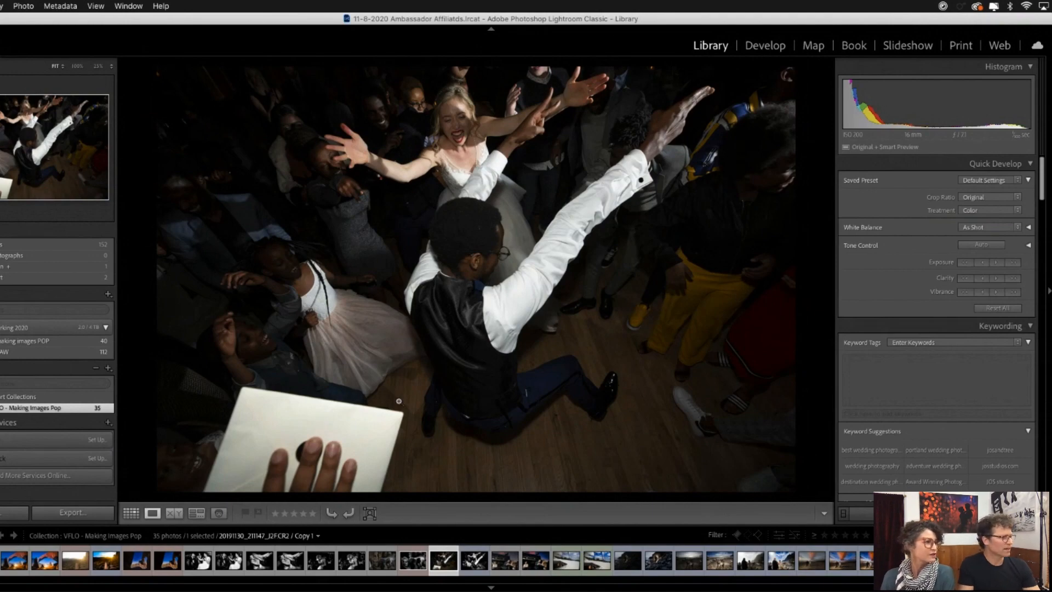
left_click(760, 46)
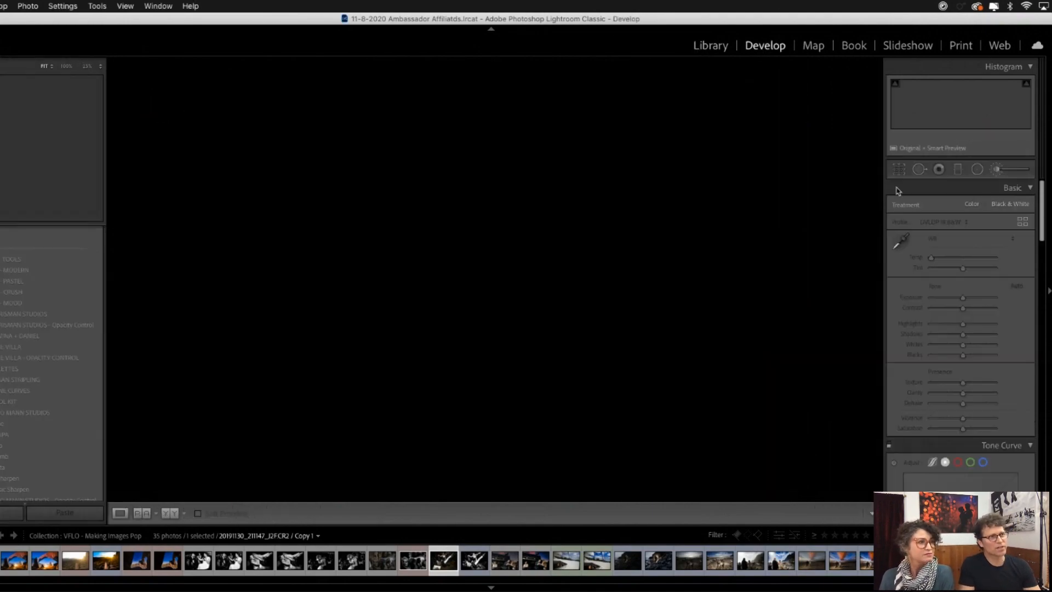
key("r")
left_click_drag(497, 485, 497, 473)
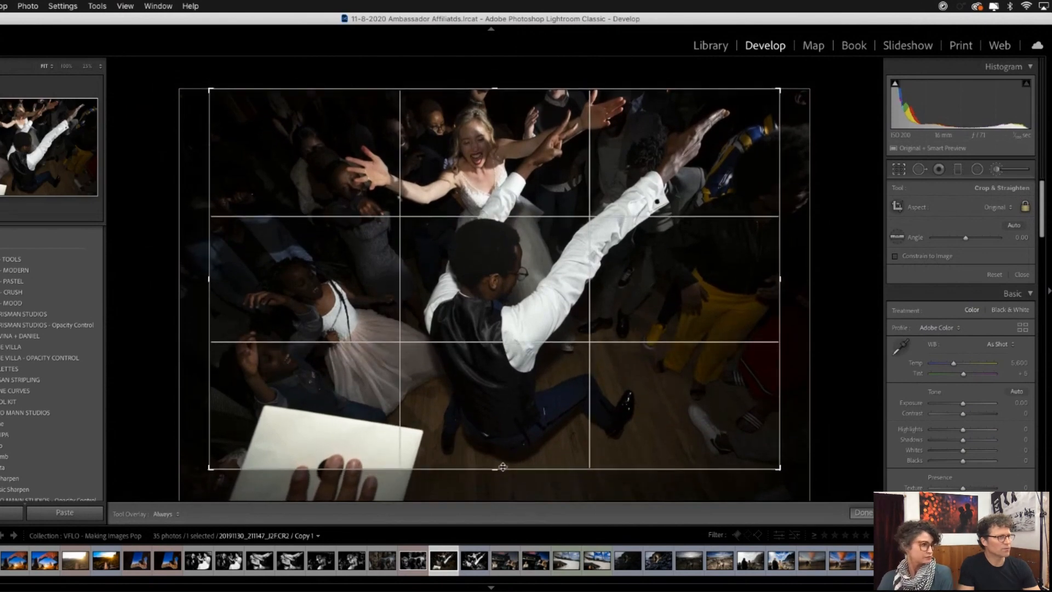
left_click_drag(554, 287, 571, 287)
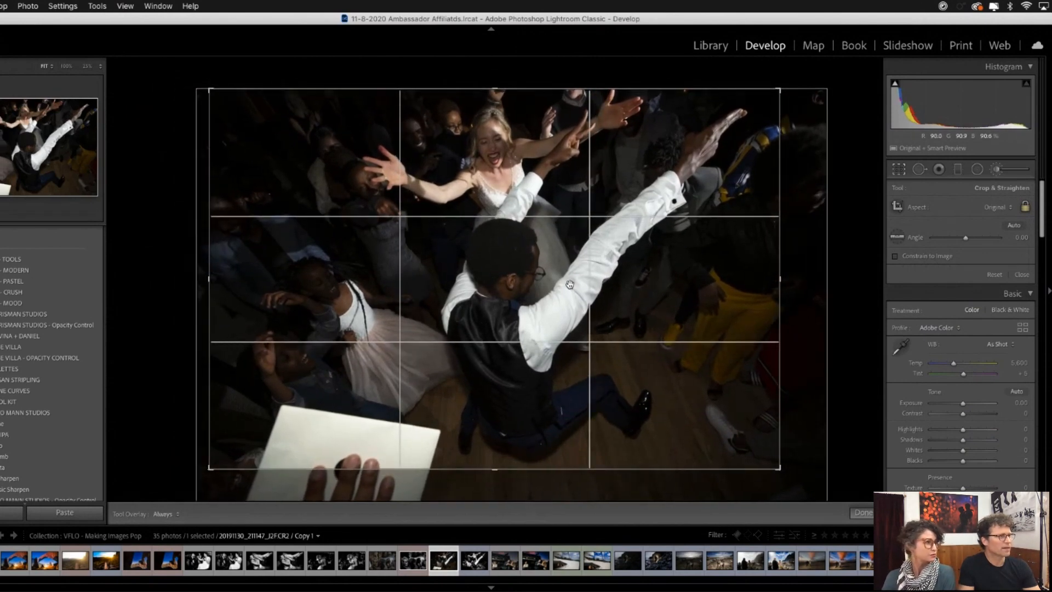
key("Return")
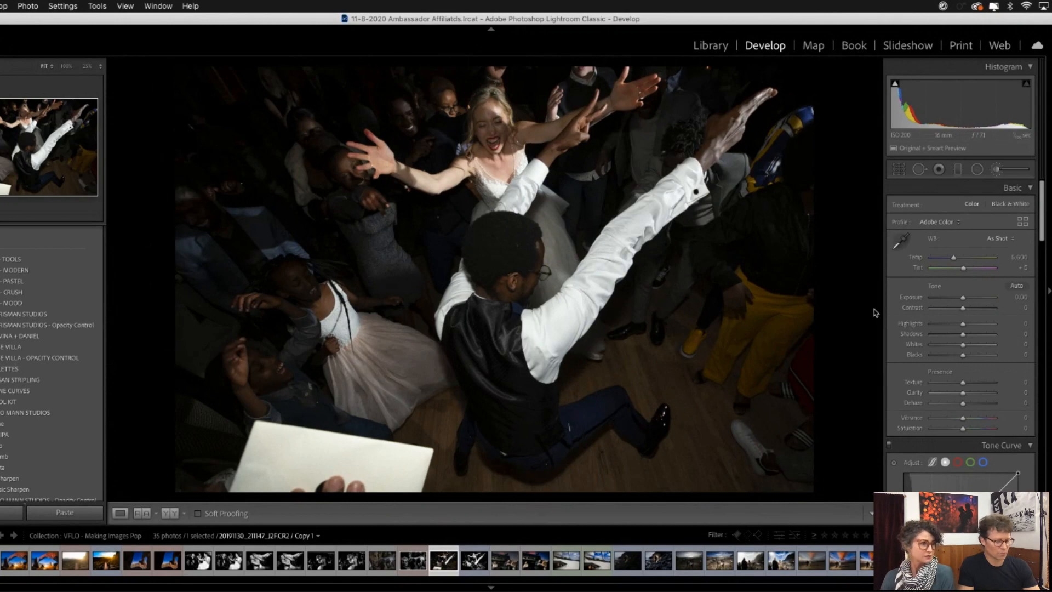
- Convert the cropped dance-floor photo to black and white with a preset from the Two Mann Studios group
key("k")
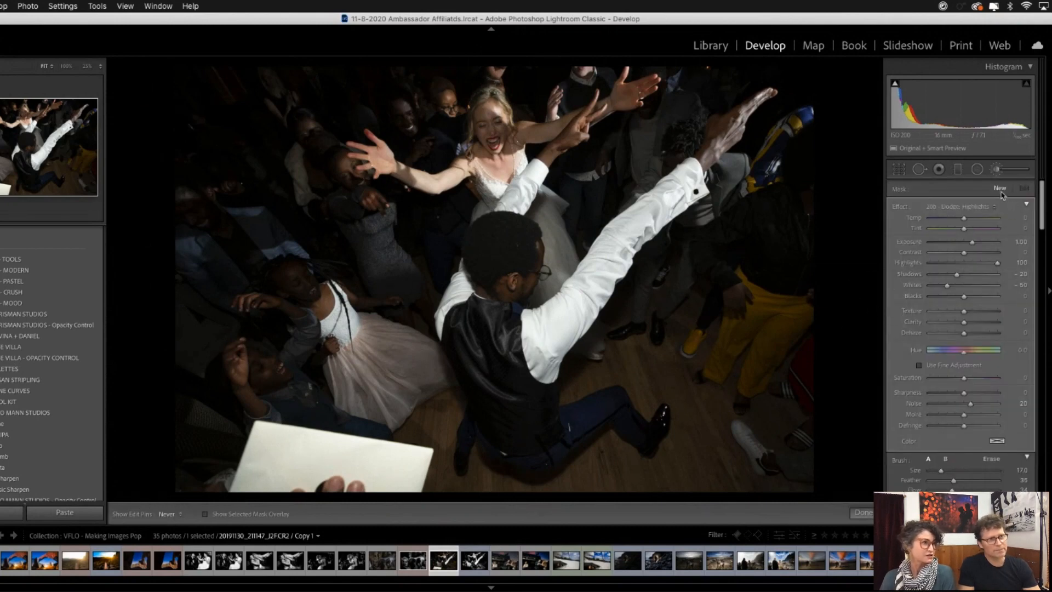
left_click(2, 446)
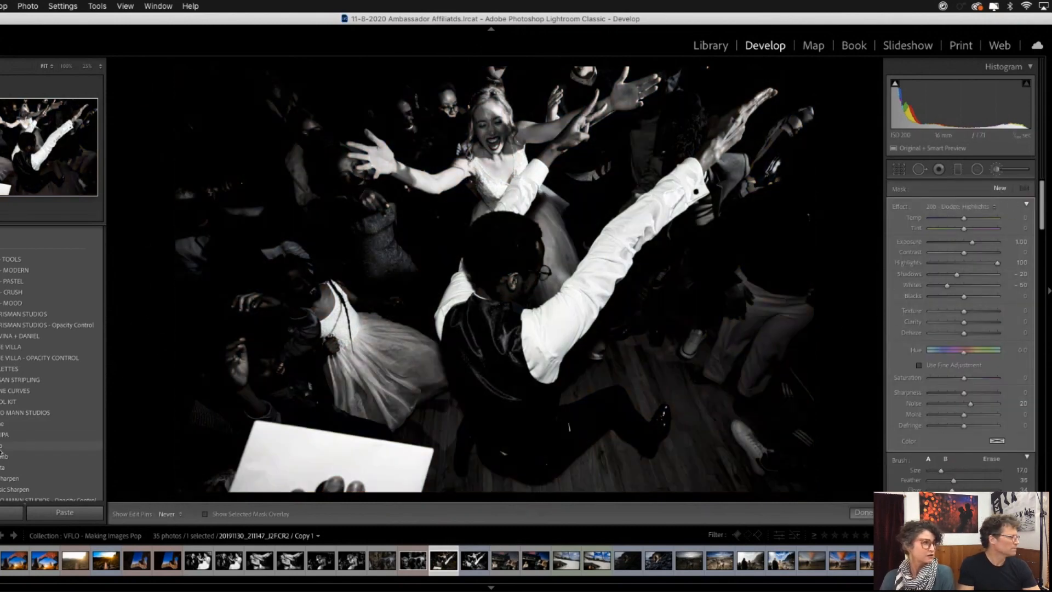
left_click(3, 446)
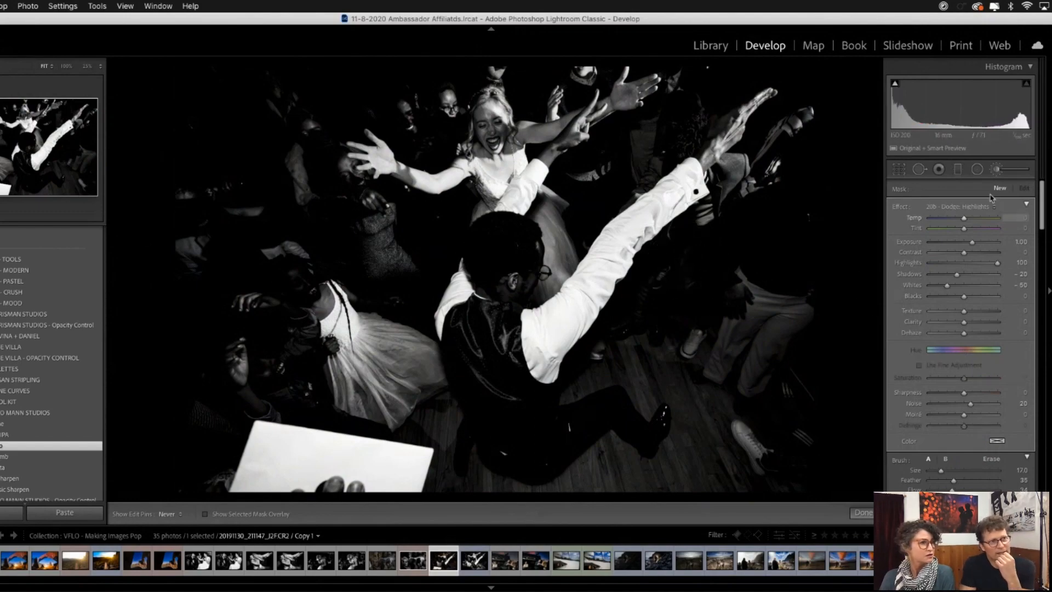
- Brighten the bride's shadowed arm and outstretched hand beside the groom's fingers with the 00b - Dodge (White Out) brush at size 10
left_click(979, 207)
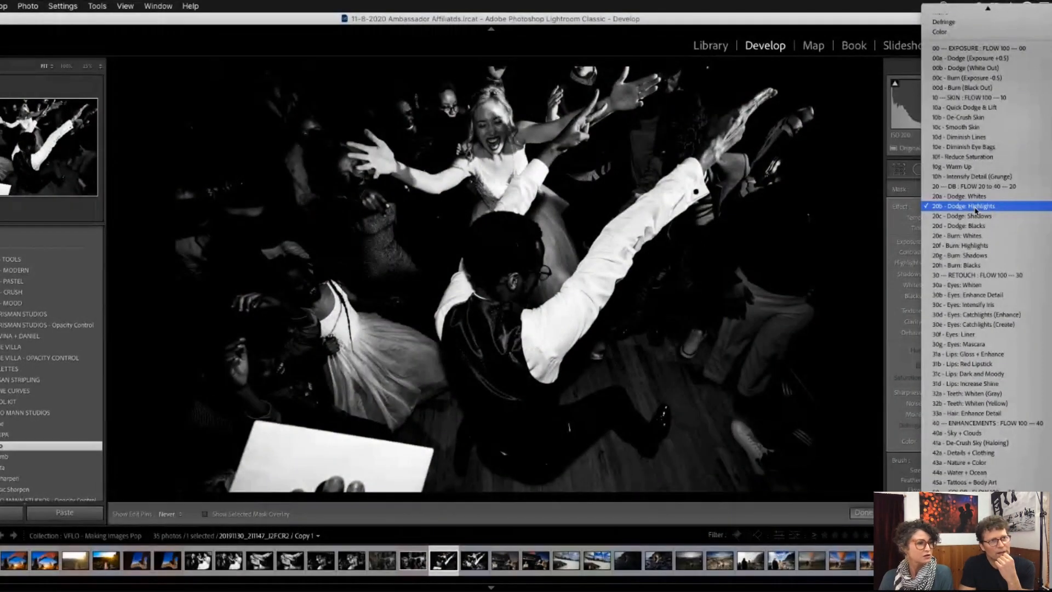
left_click(959, 68)
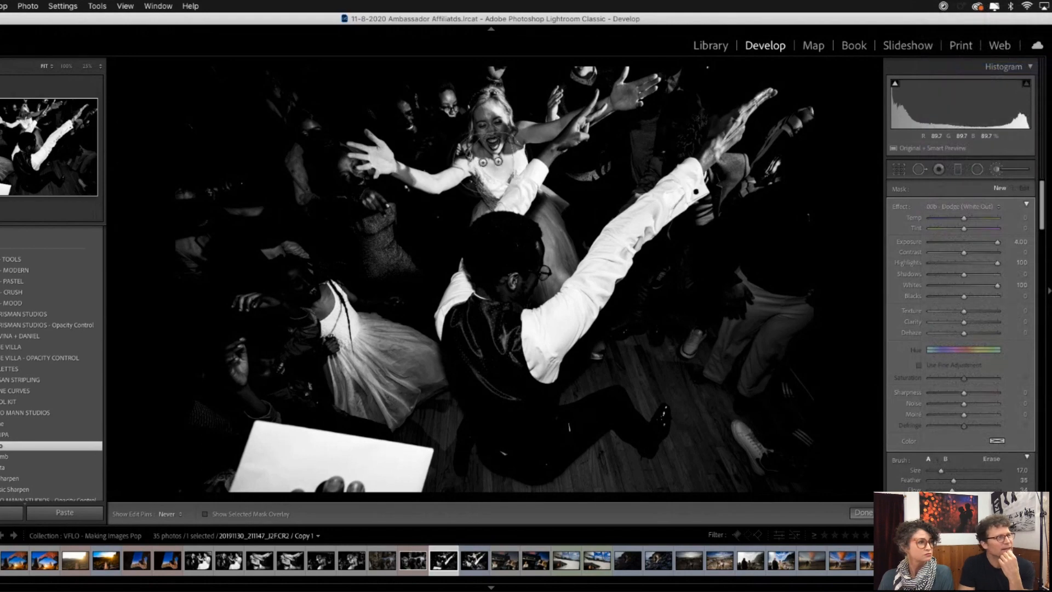
key("super+equal")
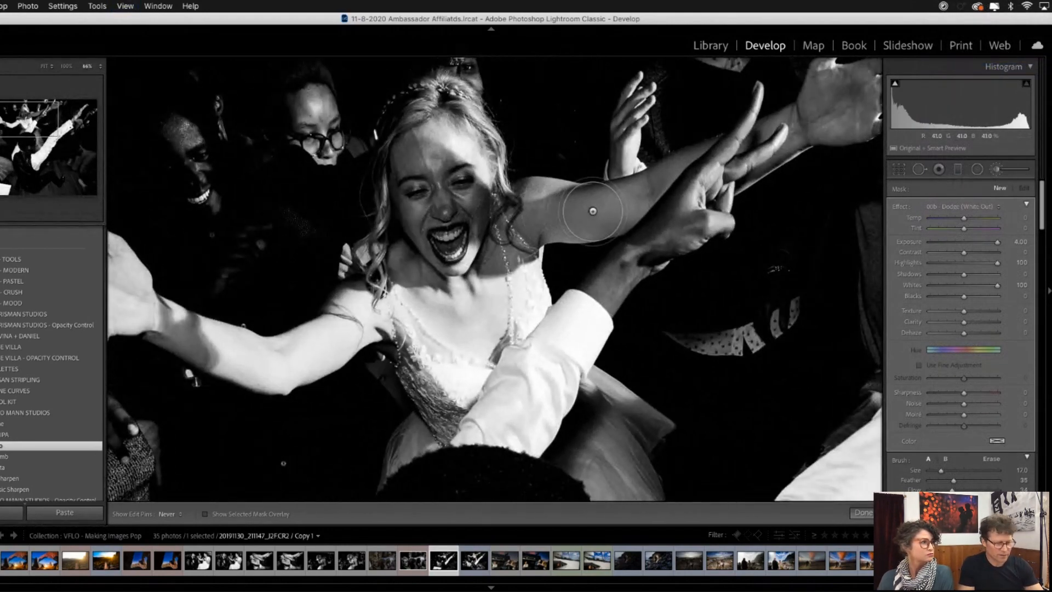
key("bracketleft")
mouse_move(627, 207)
left_mouse_down()
mouse_move(471, 213)
mouse_move(446, 203)
mouse_move(451, 170)
mouse_move(394, 164)
mouse_move(418, 219)
mouse_move(411, 258)
mouse_move(383, 269)
mouse_move(498, 260)
mouse_move(485, 193)
mouse_move(515, 202)
left_mouse_up()
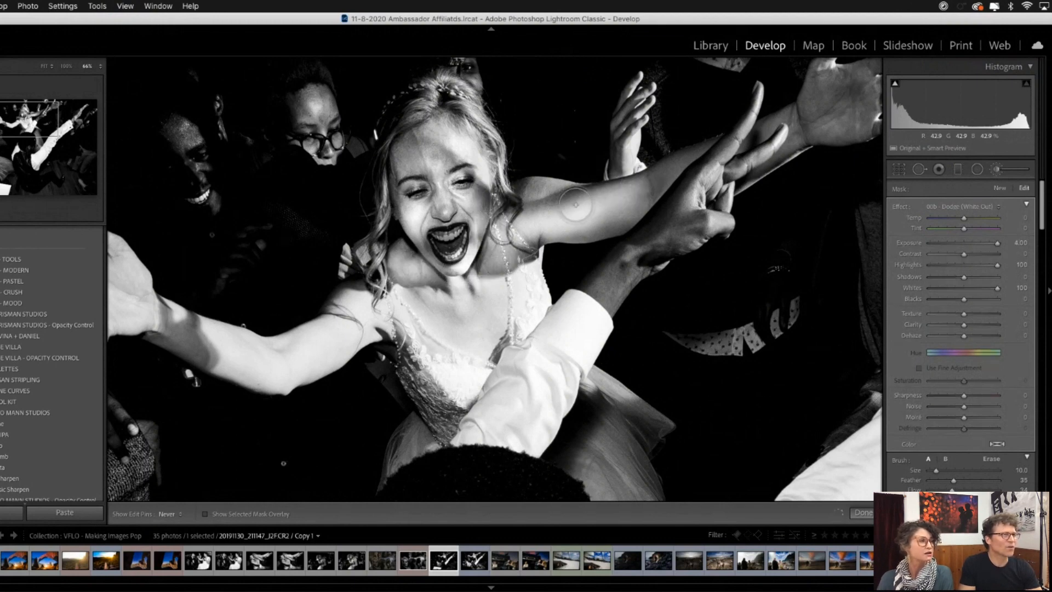
left_click_drag(699, 205, 558, 240)
mouse_move(623, 166)
left_mouse_down()
mouse_move(675, 136)
mouse_move(679, 112)
mouse_move(695, 121)
mouse_move(770, 95)
mouse_move(711, 159)
mouse_move(657, 167)
mouse_move(603, 215)
mouse_move(636, 158)
mouse_move(673, 121)
mouse_move(693, 80)
left_mouse_up()
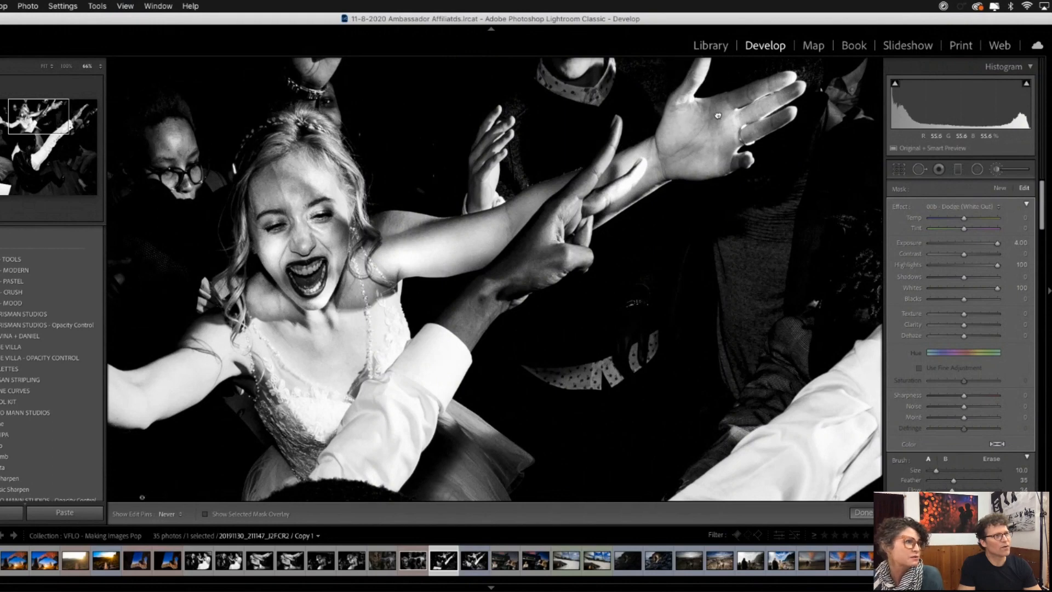
left_click_drag(718, 114, 670, 184)
left_click_drag(660, 132, 648, 154)
mouse_move(736, 172)
left_mouse_down()
mouse_move(707, 193)
mouse_move(679, 179)
left_mouse_up()
- Brighten the shadowed areas around the bride's face, neck and hair with the same White Out dodge brush
mouse_move(322, 305)
left_mouse_down()
mouse_move(431, 248)
mouse_move(388, 245)
mouse_move(374, 198)
mouse_move(333, 201)
mouse_move(308, 241)
left_mouse_up()
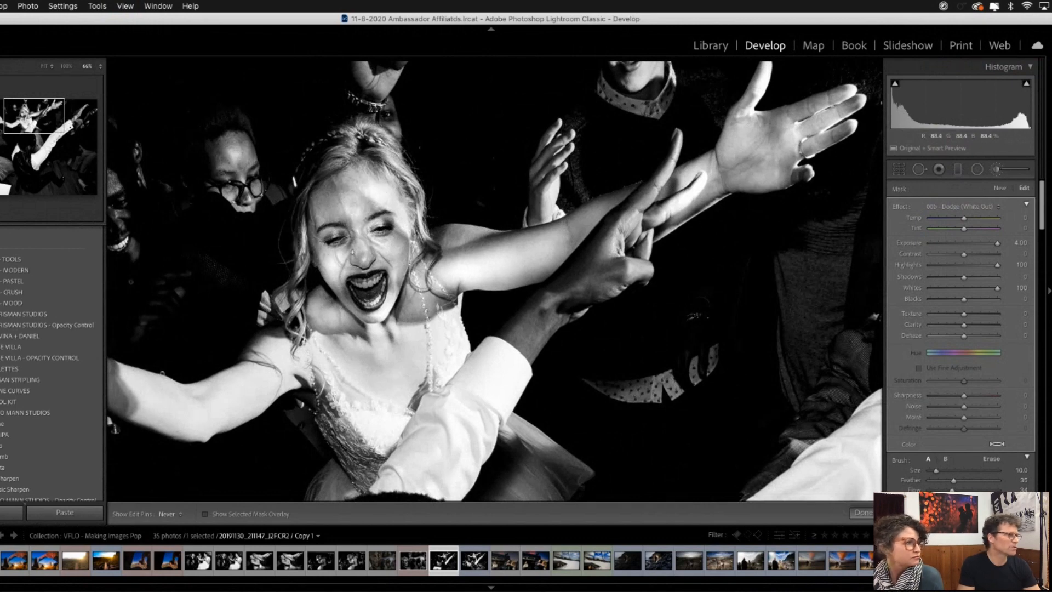
left_click_drag(378, 296, 435, 220)
left_click_drag(334, 254, 336, 253)
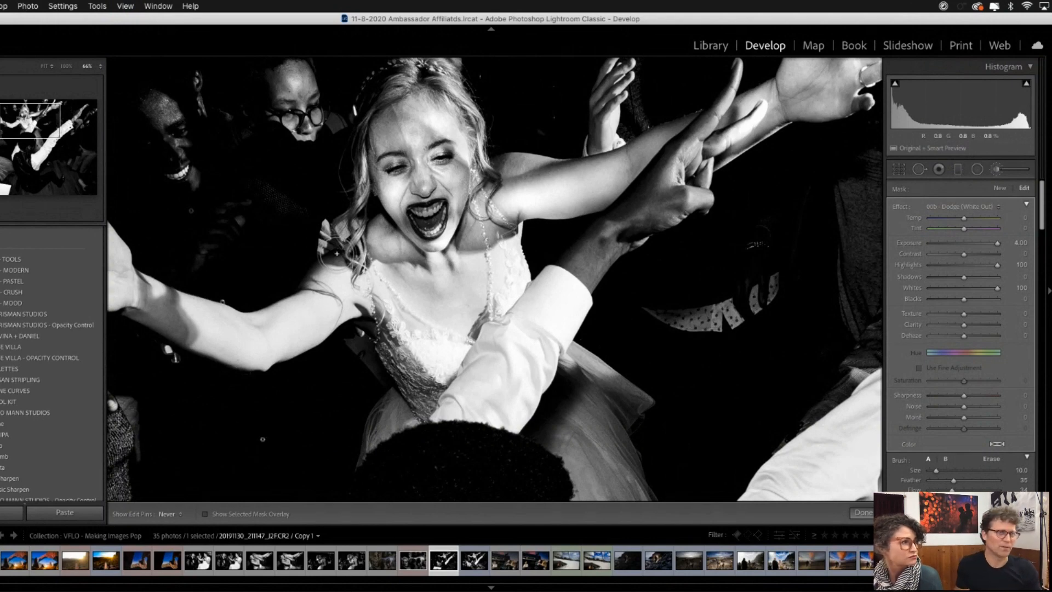
left_click_drag(337, 253, 335, 254)
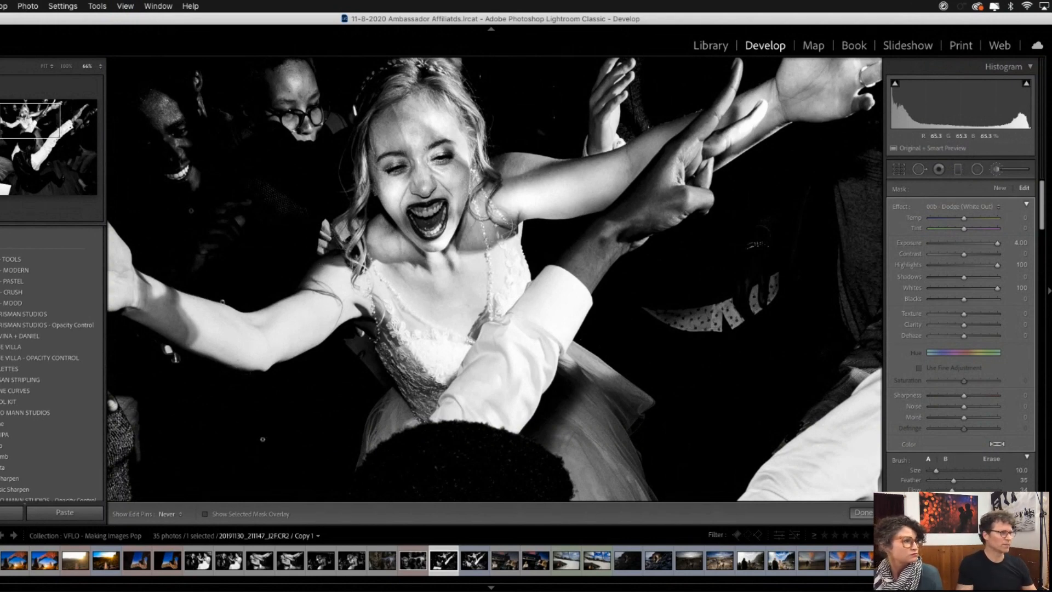
left_click_drag(508, 232, 509, 227)
left_click_drag(389, 229, 372, 214)
left_click_drag(343, 255, 338, 261)
mouse_move(441, 211)
left_mouse_down()
mouse_move(419, 226)
mouse_move(433, 216)
mouse_move(428, 208)
left_mouse_up()
- Close the brush, view the whole dodged dance-floor photo, and go to the neighbouring finished version for comparison
key("super+minus")
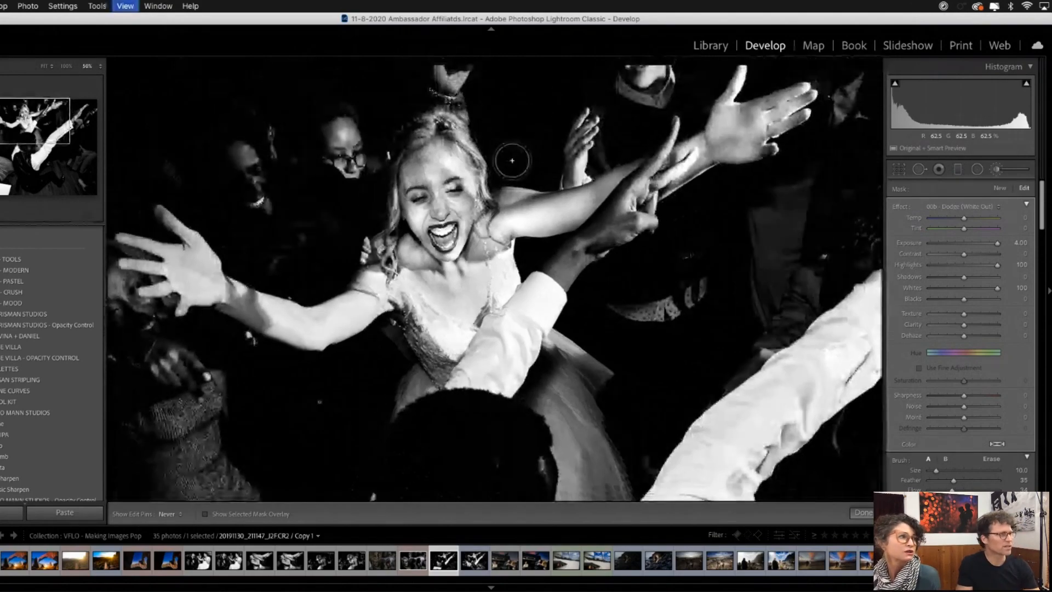
key("super+minus")
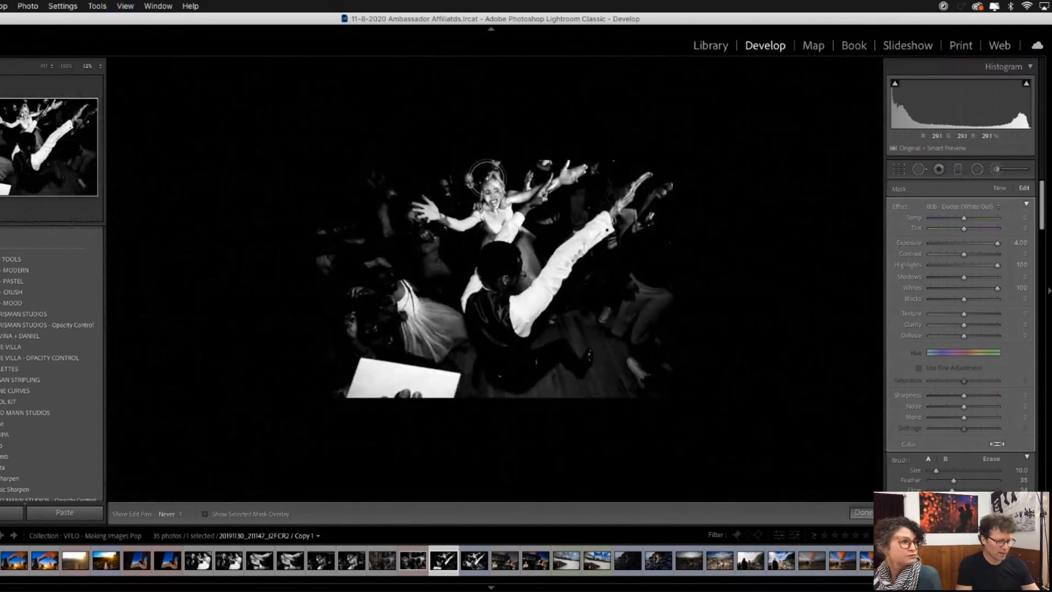
key("k")
left_click(520, 201)
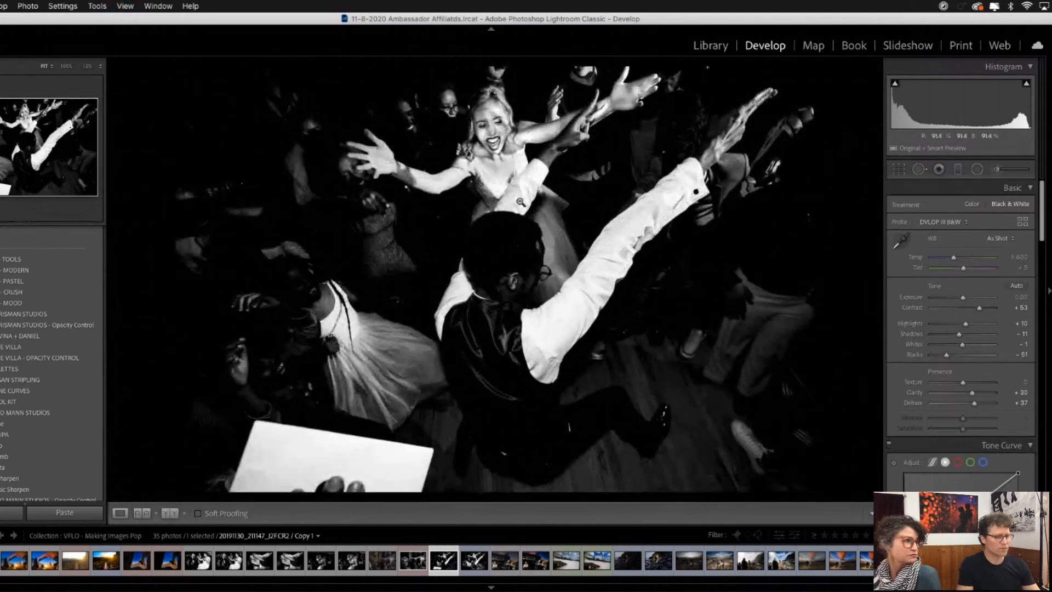
key("Right")
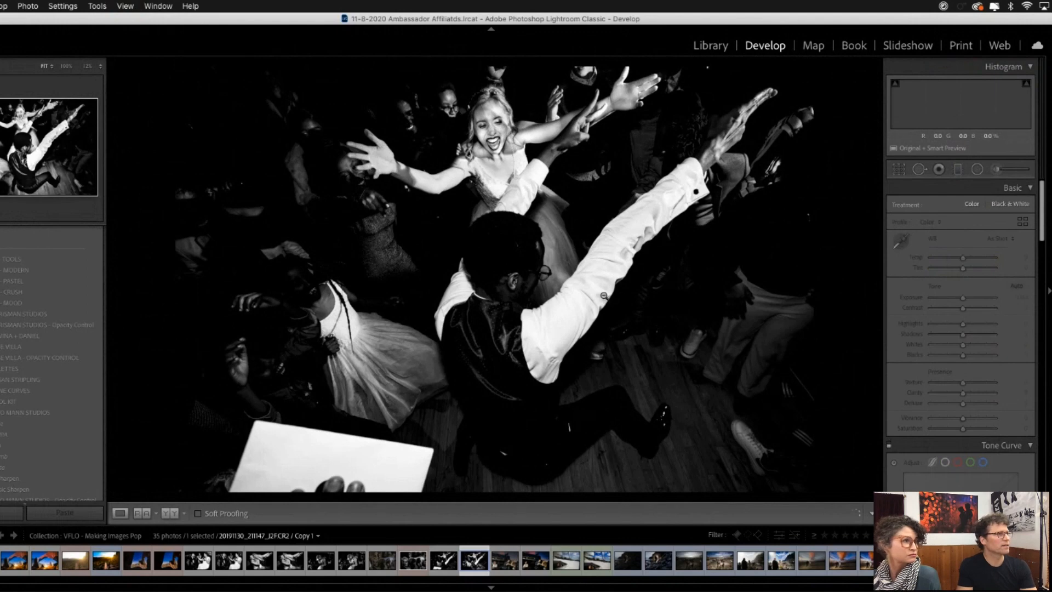
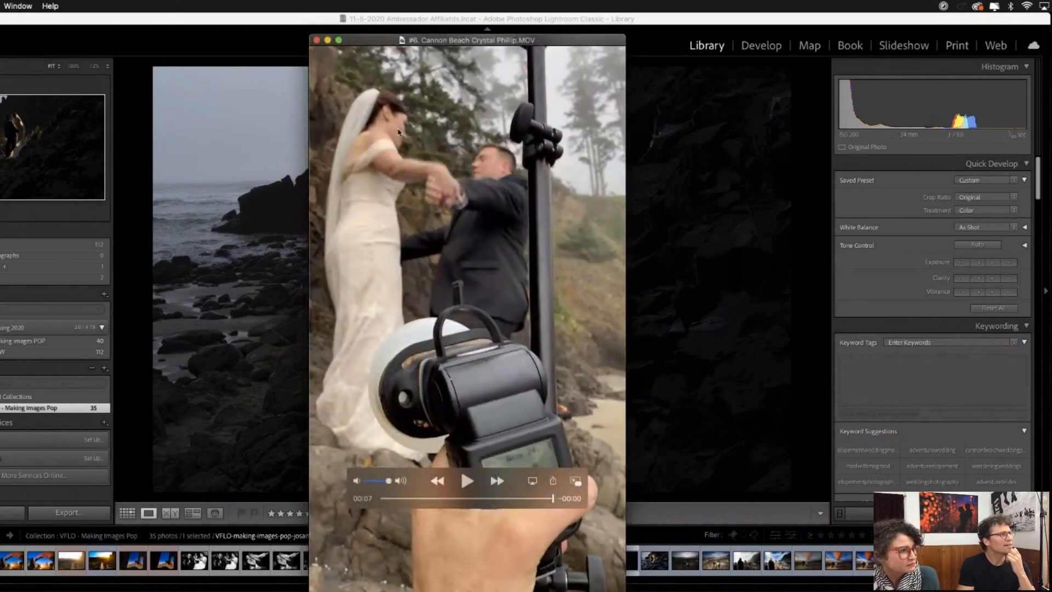
- Close the behind-the-scenes video and apply the Environmental preset from the Modern group to the beach couple photo
left_click(317, 40)
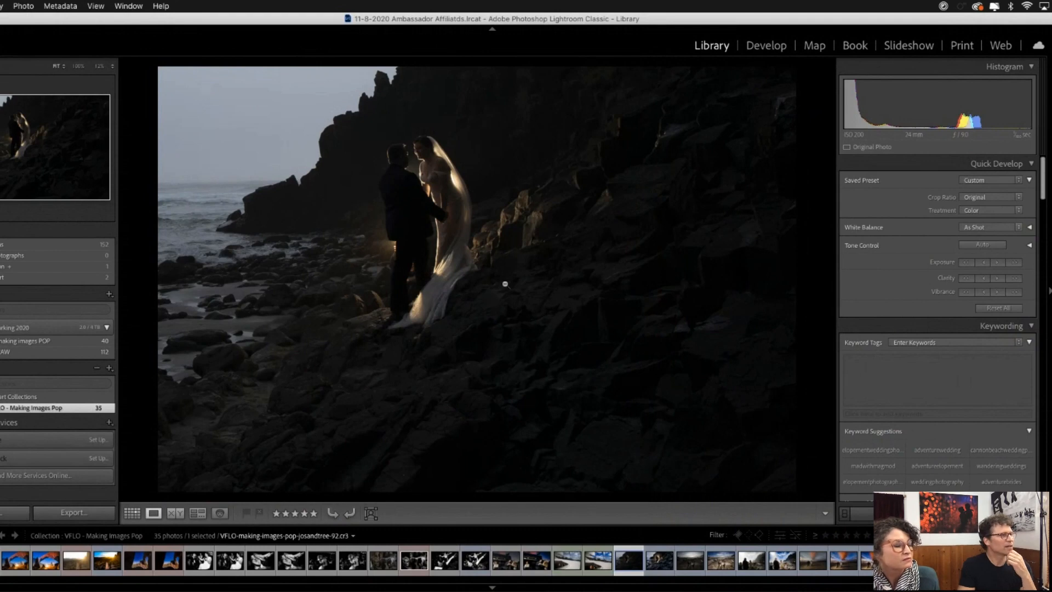
left_click(786, 43)
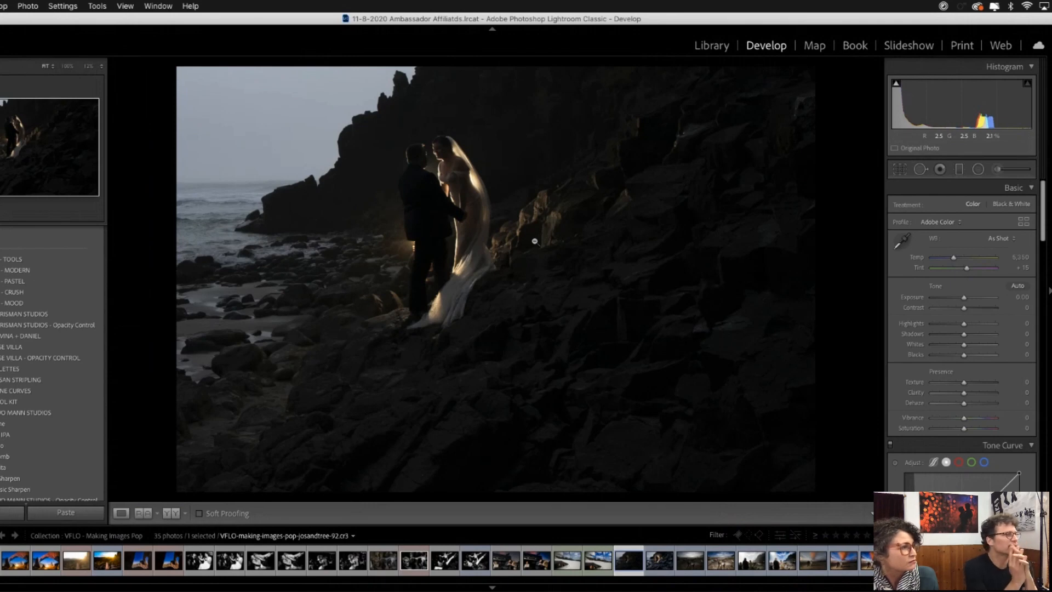
left_click_drag(510, 21, 500, 30)
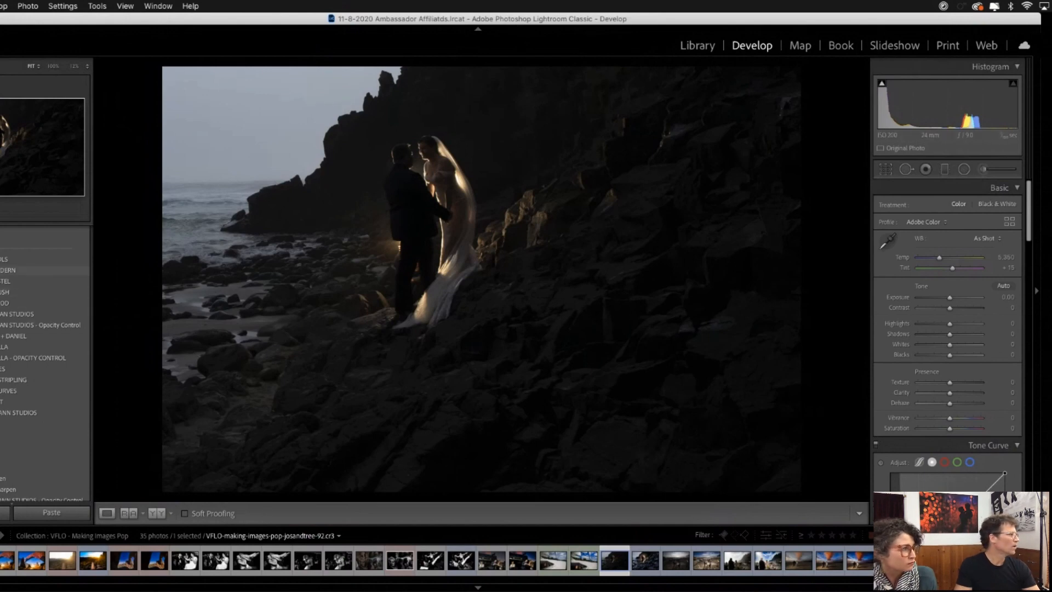
left_click(6, 271)
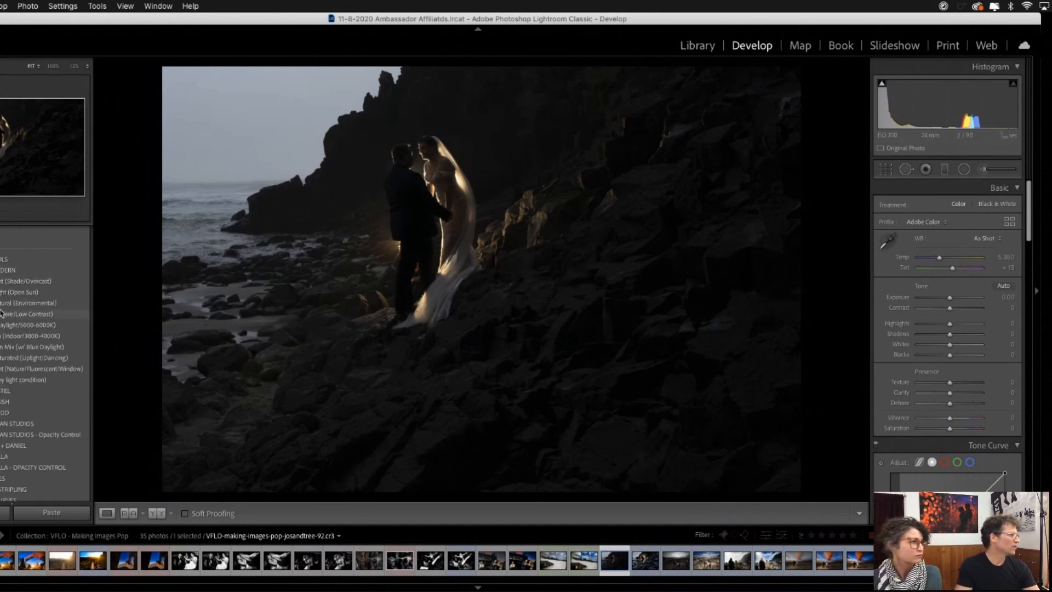
left_click(11, 303)
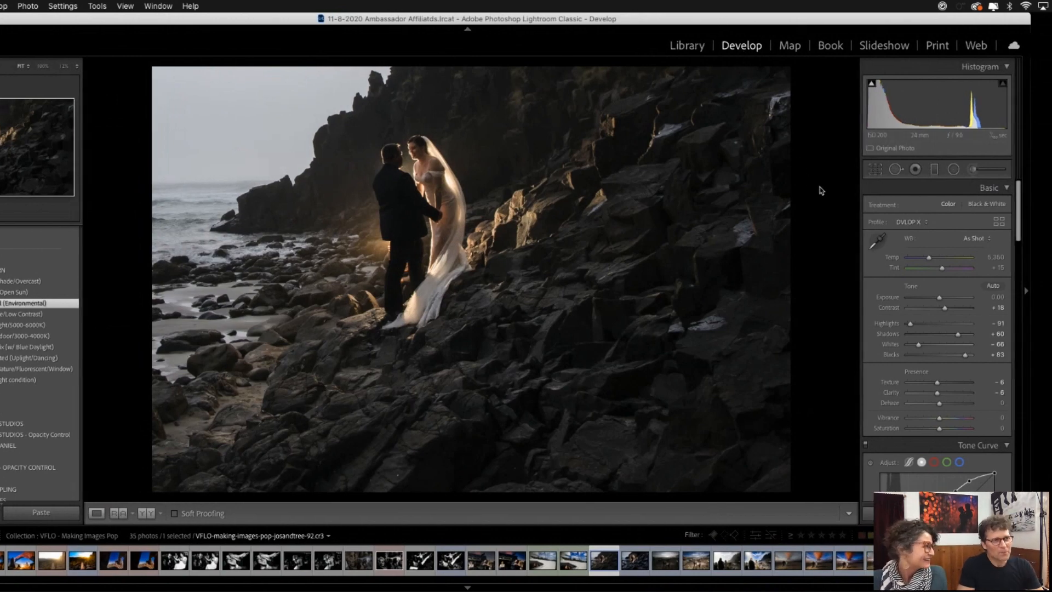
key("k")
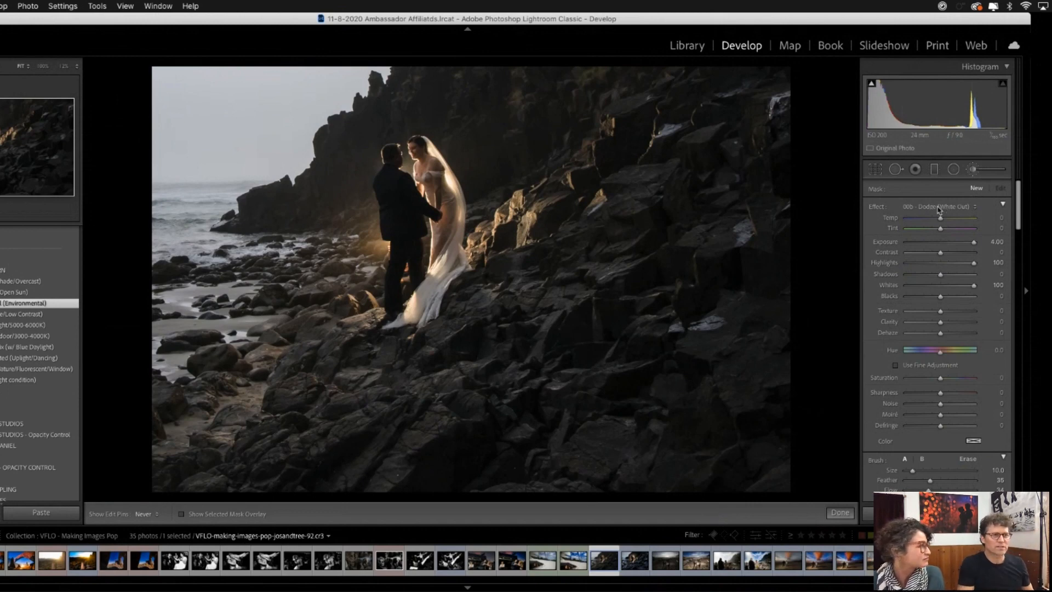
key("k")
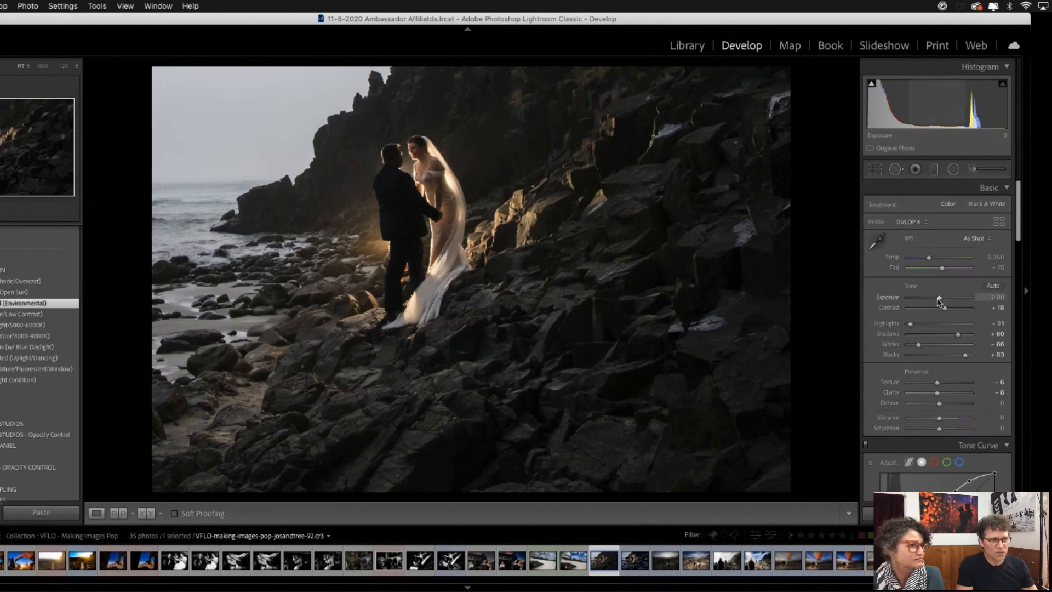
mouse_move(938, 298)
left_mouse_down()
mouse_move(958, 298)
mouse_move(936, 297)
left_mouse_up()
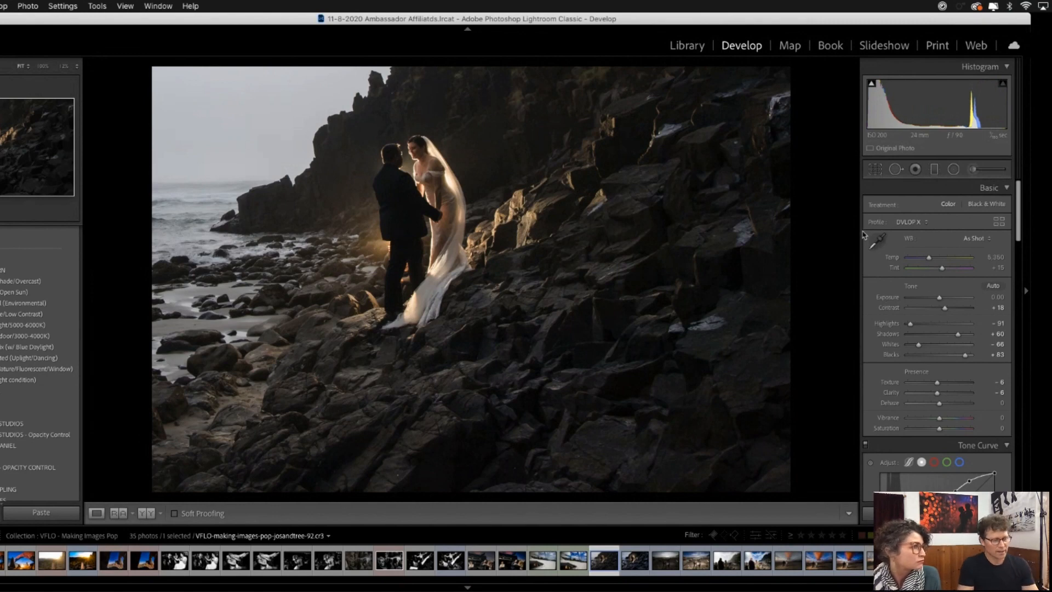
- Brighten the bride's shadowed face, arm and dress with the 20c - Dodge: Shadows brush at size 10
key("k")
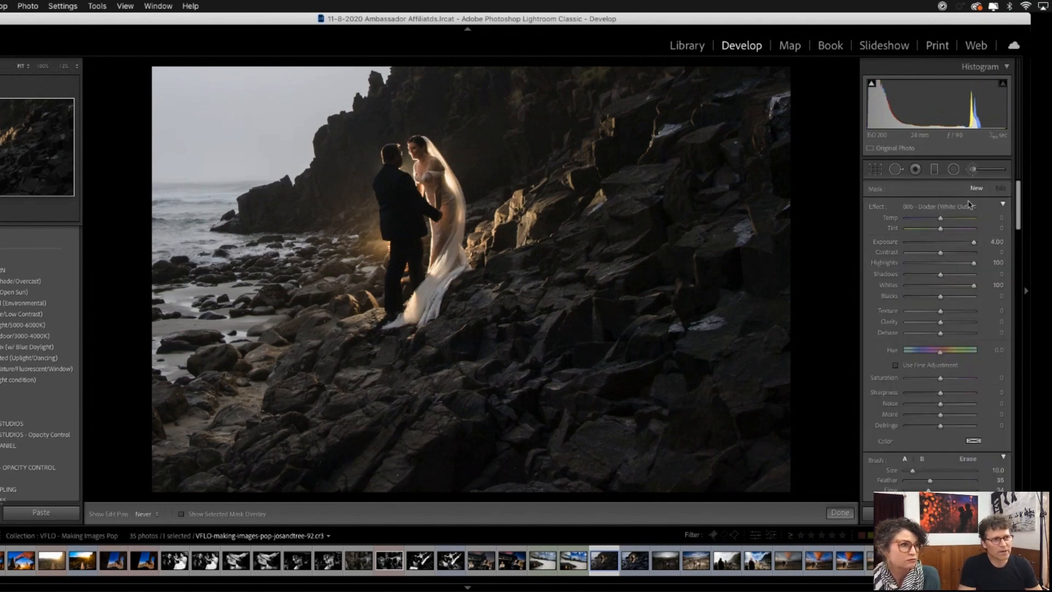
left_click(947, 212)
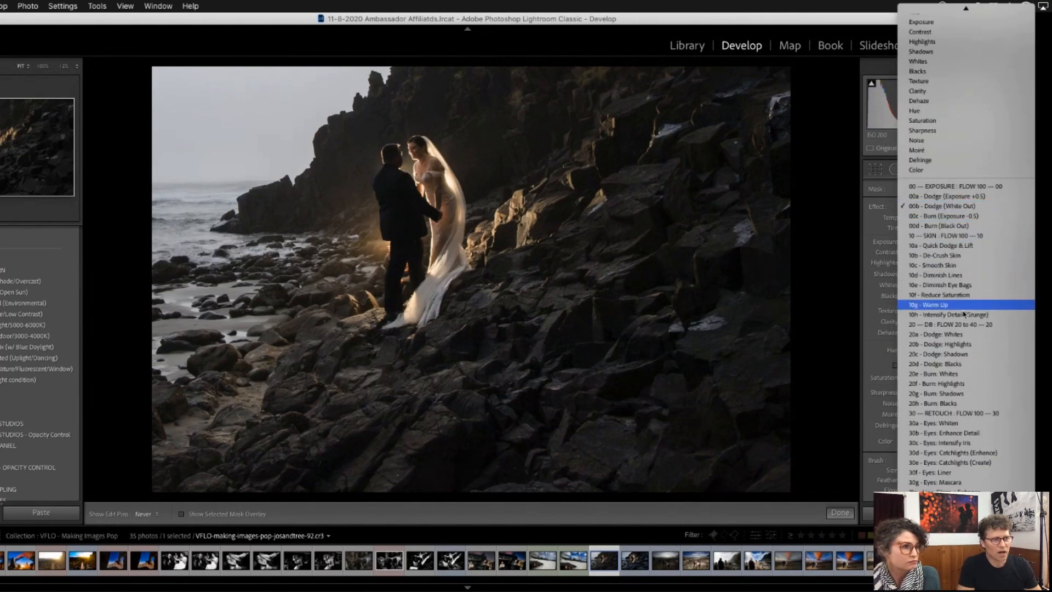
left_click(971, 358)
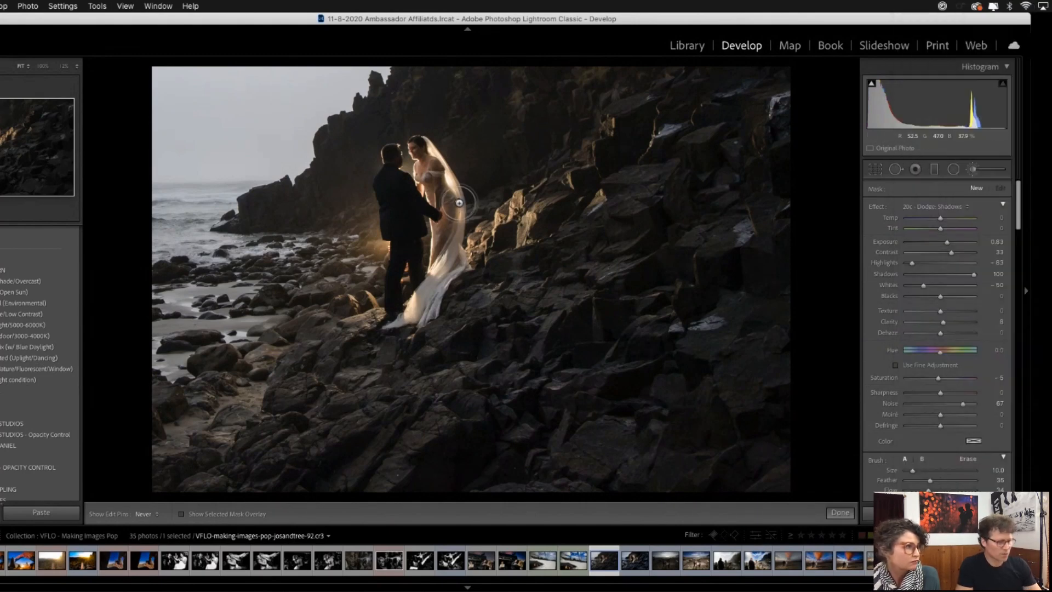
key("super+equal")
key("super+equal")
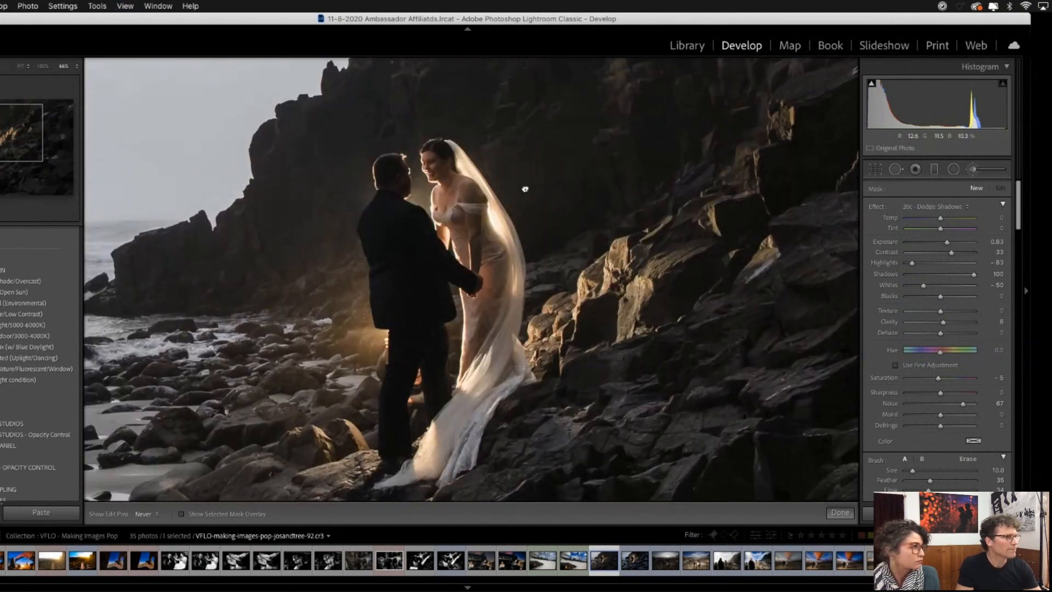
mouse_move(460, 213)
left_mouse_down()
mouse_move(496, 244)
mouse_move(471, 333)
mouse_move(491, 289)
mouse_move(486, 233)
mouse_move(461, 227)
mouse_move(452, 200)
mouse_move(440, 199)
mouse_move(452, 181)
mouse_move(474, 201)
left_mouse_up()
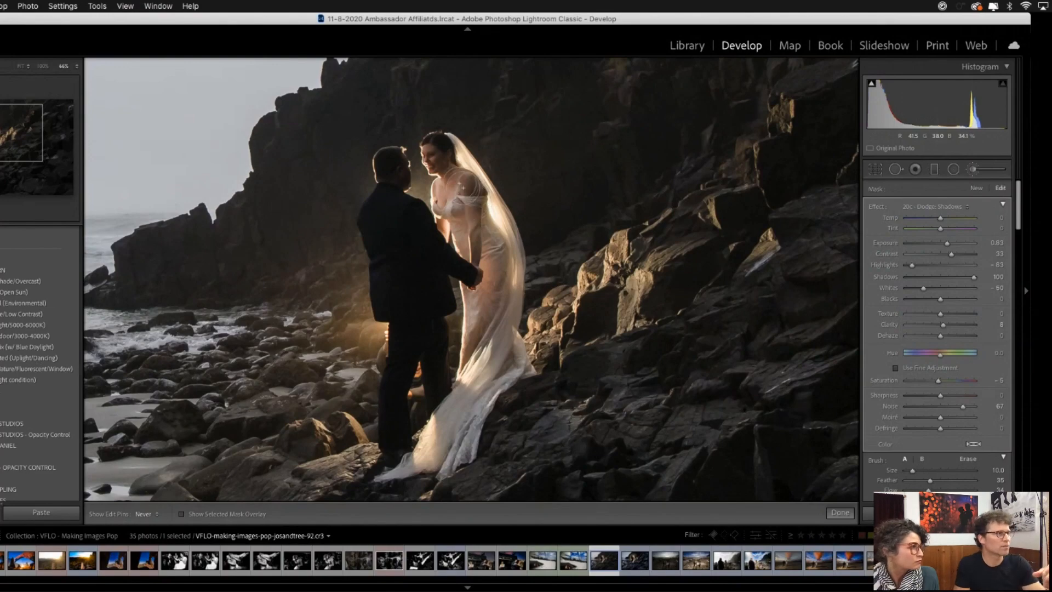
- Brighten the shadowed side of the groom's head with the same Dodge: Shadows brush
key("super+equal")
key("super+equal")
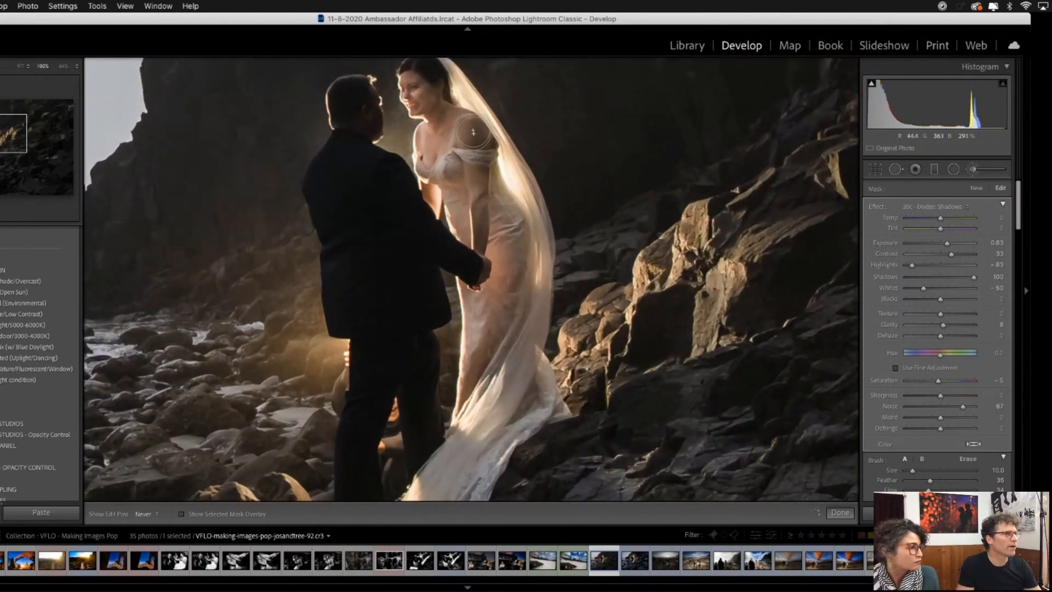
mouse_move(343, 129)
left_mouse_down()
mouse_move(353, 101)
mouse_move(368, 131)
mouse_move(369, 89)
mouse_move(340, 125)
mouse_move(336, 106)
mouse_move(369, 121)
left_mouse_up()
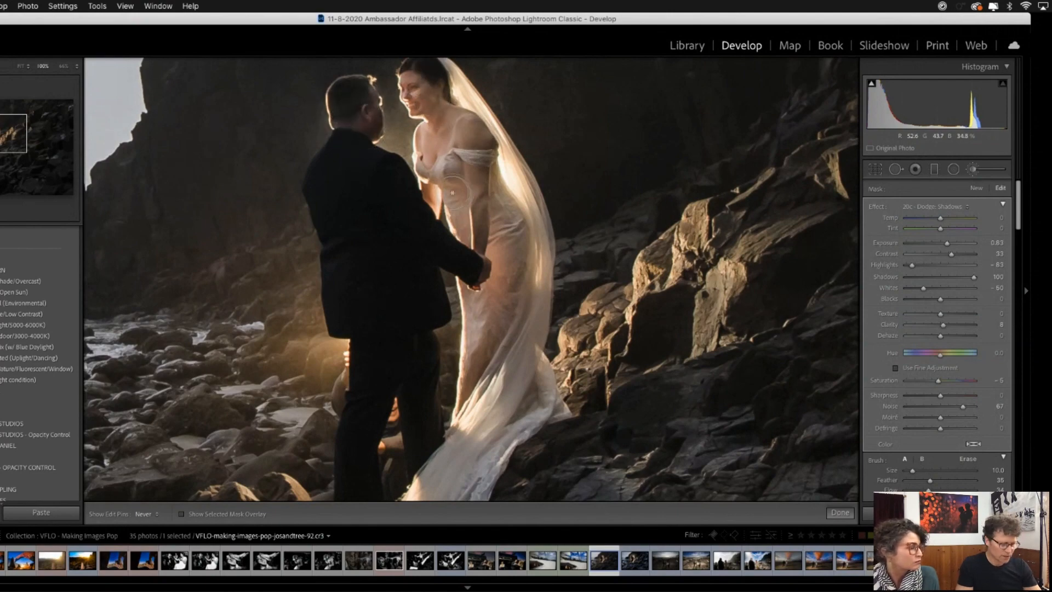
- Enlarge the Dodge: Shadows brush to size 20 and brighten the dark cliff and rocks around the couple
key("super+minus")
key("super+minus")
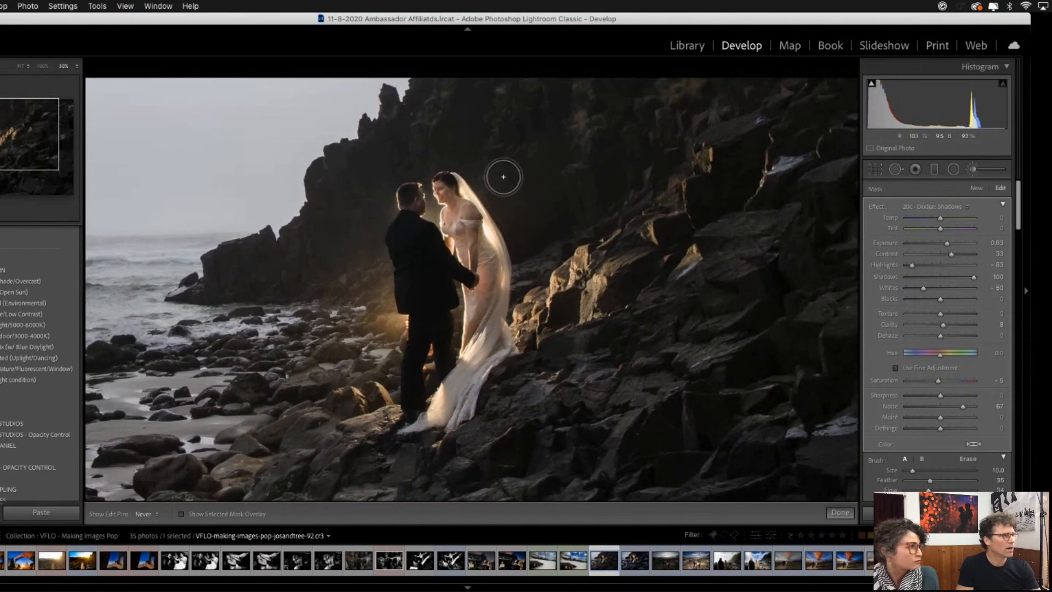
key("bracketright")
key("bracketright")
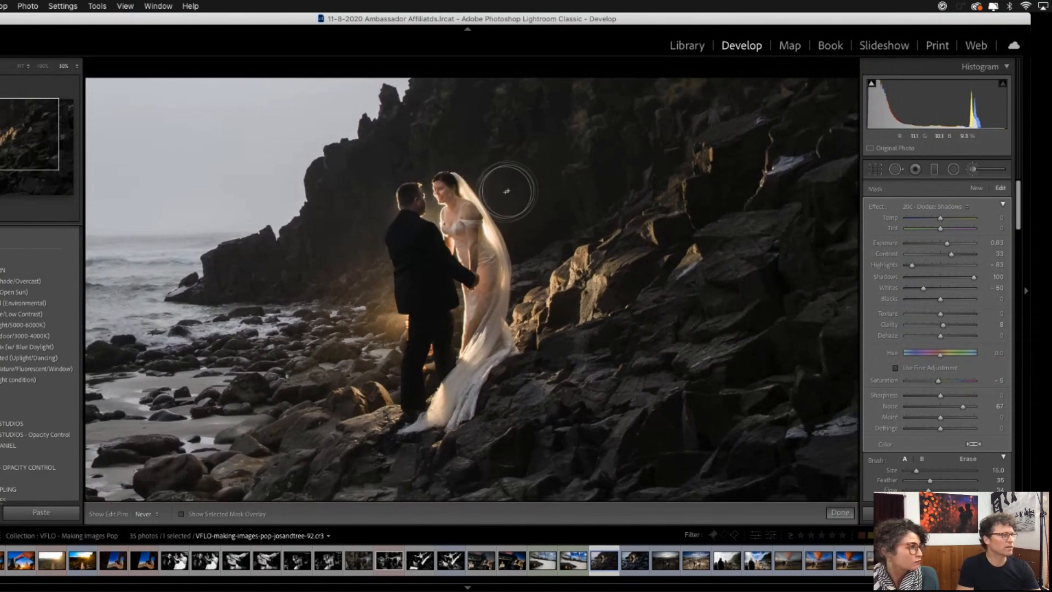
key("bracketright")
key("bracketright")
mouse_move(519, 299)
left_mouse_down()
mouse_move(518, 231)
mouse_move(483, 151)
mouse_move(468, 141)
mouse_move(414, 149)
mouse_move(372, 204)
mouse_move(370, 327)
mouse_move(347, 287)
mouse_move(348, 220)
mouse_move(378, 163)
mouse_move(427, 163)
mouse_move(426, 183)
mouse_move(463, 163)
mouse_move(519, 217)
mouse_move(526, 275)
mouse_move(536, 236)
mouse_move(523, 163)
mouse_move(450, 131)
mouse_move(422, 132)
mouse_move(363, 200)
mouse_move(376, 213)
mouse_move(364, 279)
mouse_move(370, 309)
mouse_move(344, 284)
mouse_move(342, 263)
mouse_move(369, 216)
mouse_move(482, 190)
mouse_move(539, 248)
mouse_move(529, 262)
mouse_move(537, 195)
mouse_move(520, 169)
mouse_move(448, 135)
mouse_move(394, 142)
mouse_move(363, 181)
mouse_move(370, 321)
mouse_move(437, 332)
mouse_move(646, 230)
mouse_move(553, 238)
mouse_move(539, 228)
mouse_move(540, 187)
mouse_move(500, 134)
mouse_move(497, 205)
mouse_move(437, 211)
mouse_move(480, 177)
mouse_move(454, 138)
mouse_move(360, 166)
mouse_move(364, 292)
mouse_move(373, 319)
mouse_move(400, 324)
mouse_move(510, 264)
mouse_move(530, 219)
mouse_move(518, 172)
mouse_move(518, 258)
mouse_move(489, 301)
left_mouse_up()
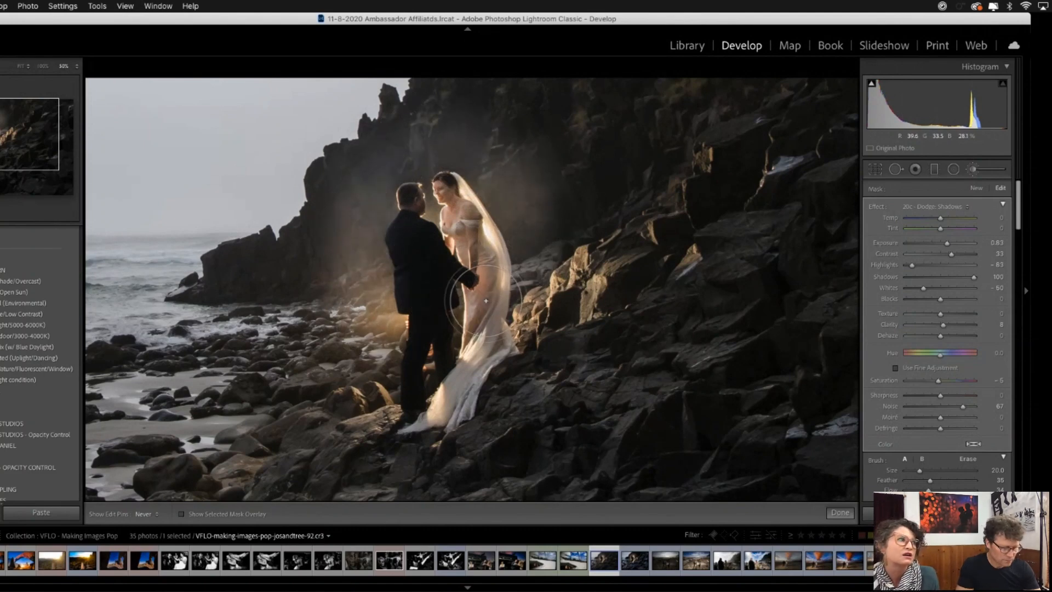
- Reduce the Dodge: Shadows brush to size 15 and brighten the bride from her lower dress up to her face
key("super+equal")
key("super+equal")
key("bracketleft")
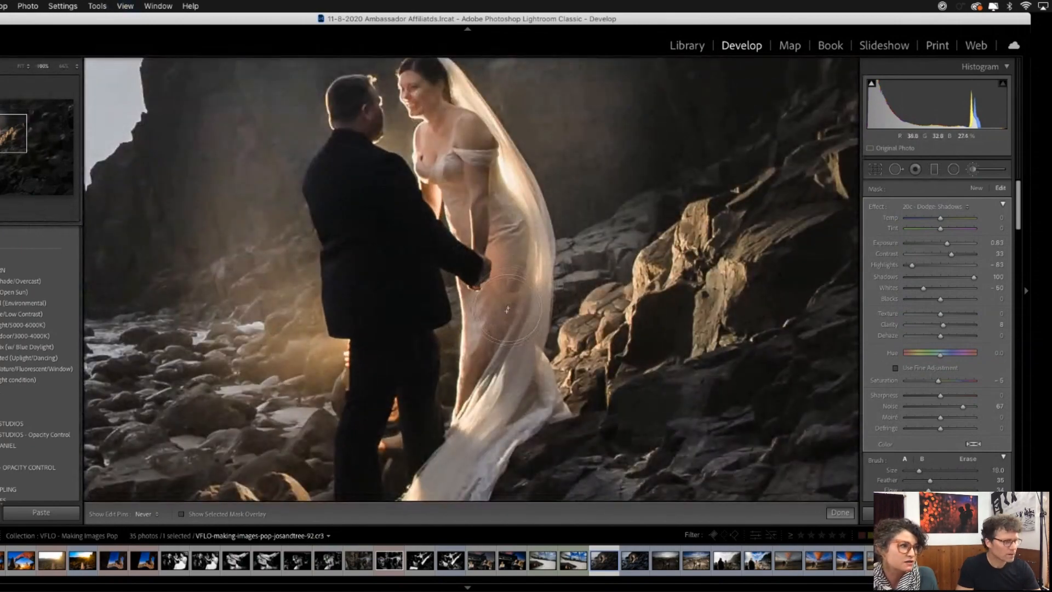
mouse_move(504, 336)
left_mouse_down()
mouse_move(506, 229)
mouse_move(495, 250)
mouse_move(481, 211)
mouse_move(476, 238)
mouse_move(480, 166)
mouse_move(447, 144)
mouse_move(433, 97)
left_mouse_up()
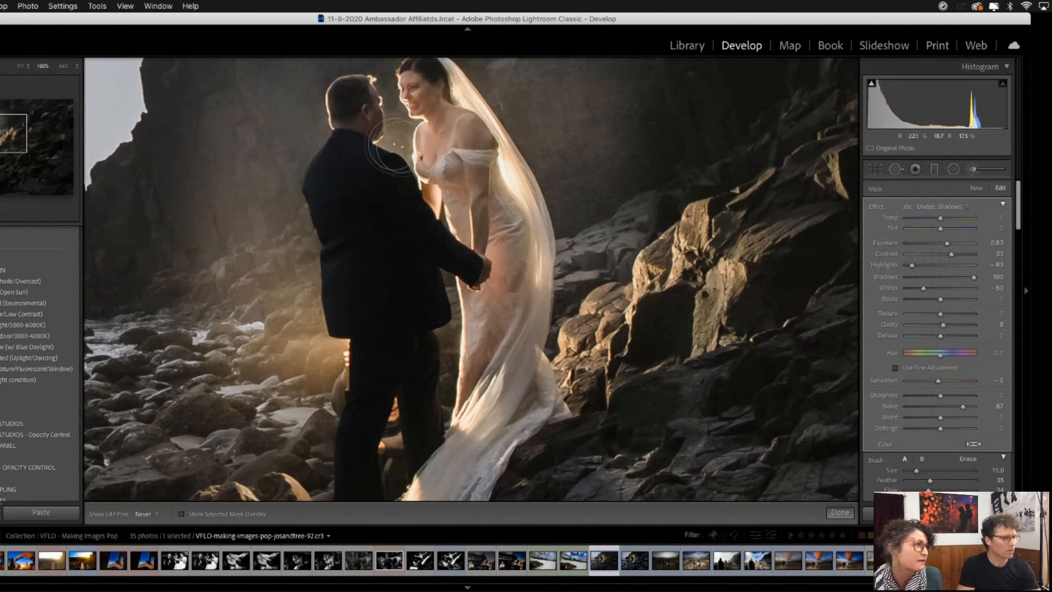
key("super+minus")
key("super+minus")
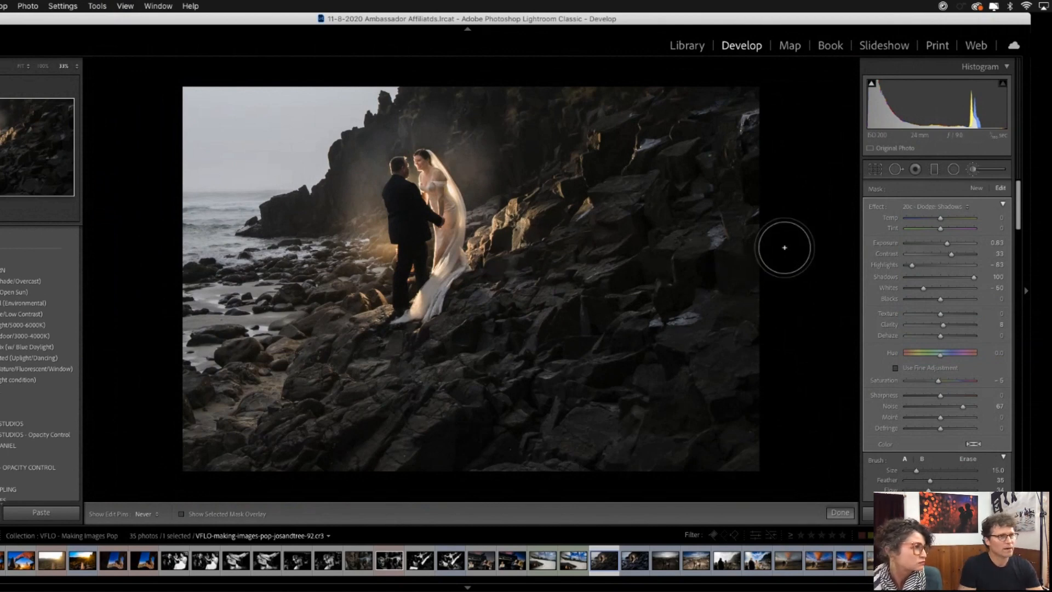
- Start a new brush adjustment with 20f - Burn: Highlights at size 15 and tone down the bright highlights along the bride's veil
key("k")
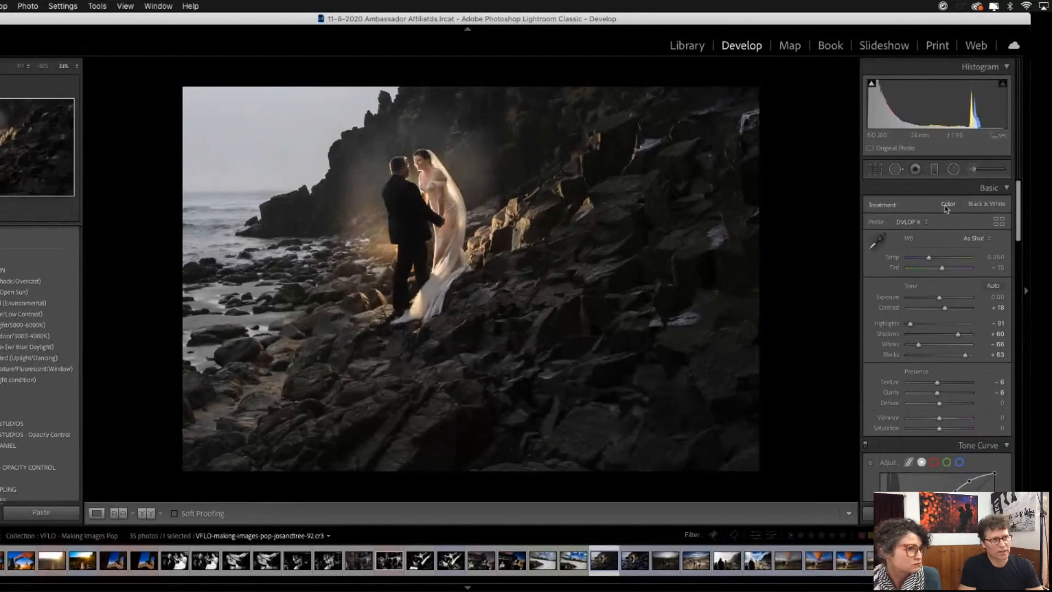
key("k")
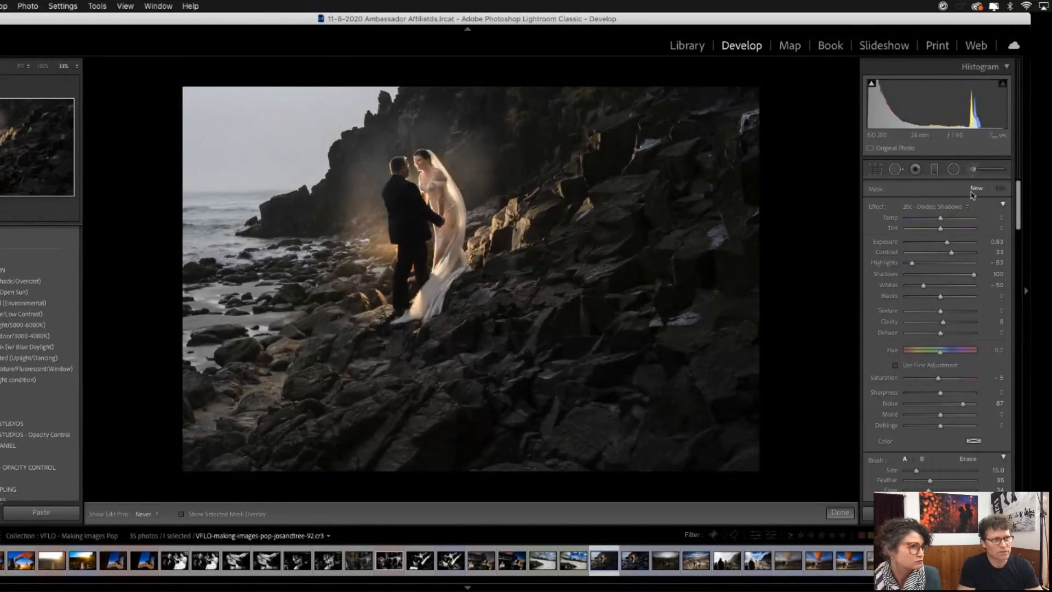
left_click(947, 209)
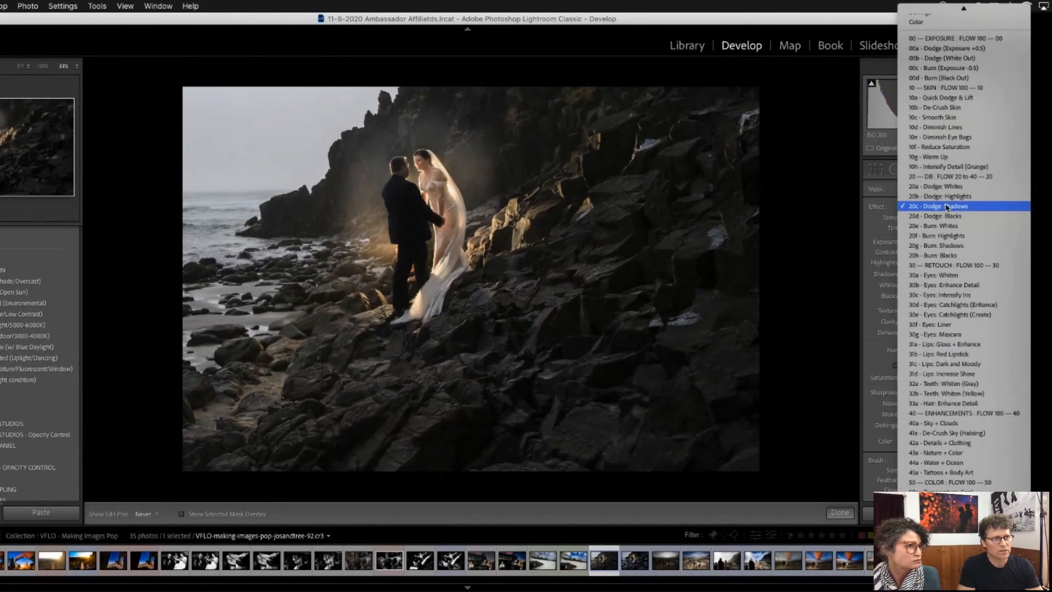
left_click(952, 239)
key("z")
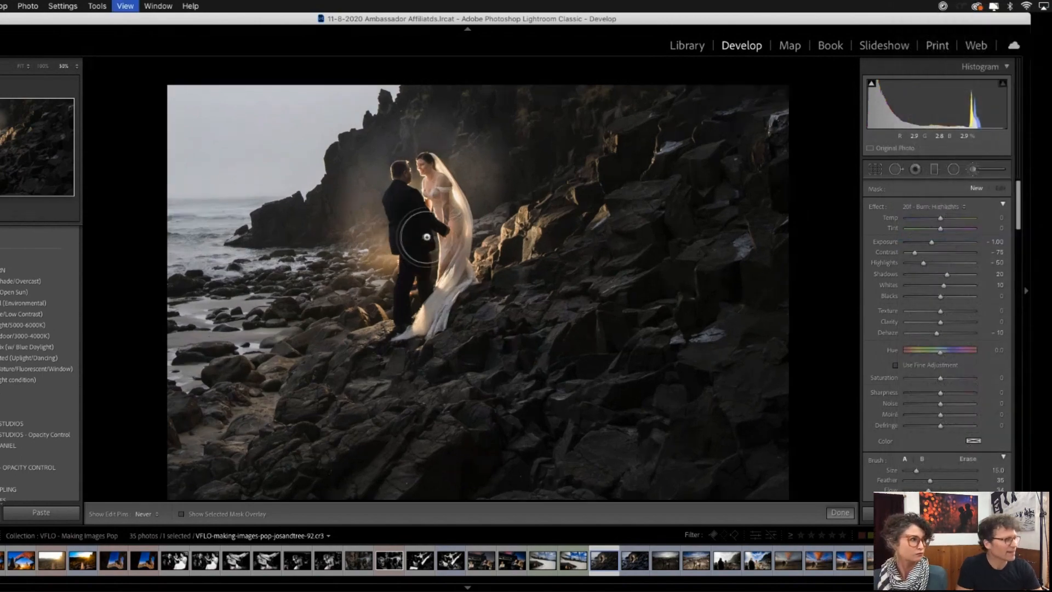
key("super+equal")
key("super+equal")
left_click_drag(539, 189, 478, 392)
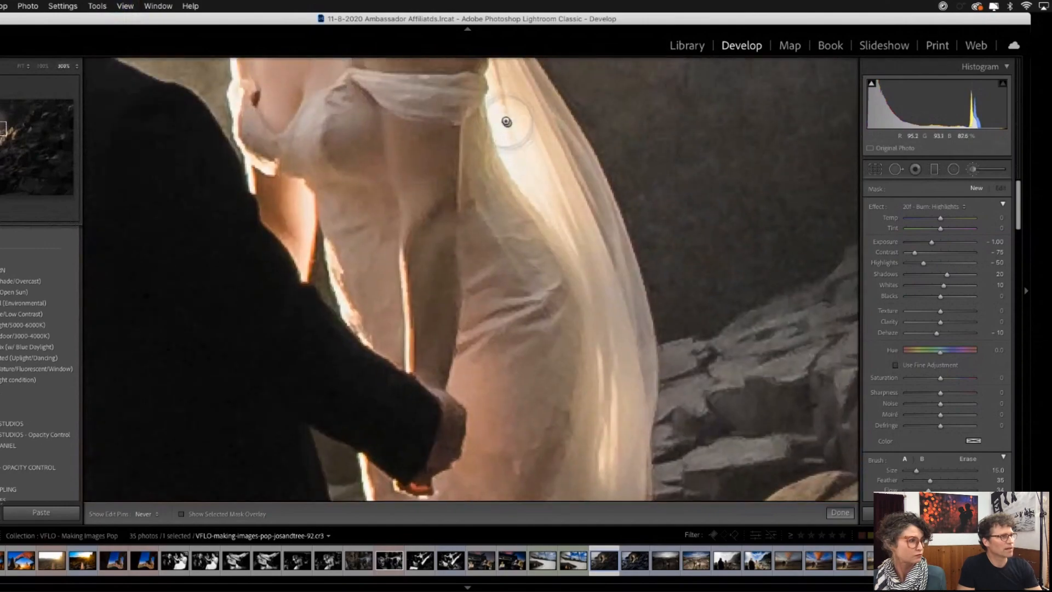
mouse_move(522, 172)
left_mouse_down()
mouse_move(509, 131)
mouse_move(618, 372)
left_mouse_up()
key("super+minus")
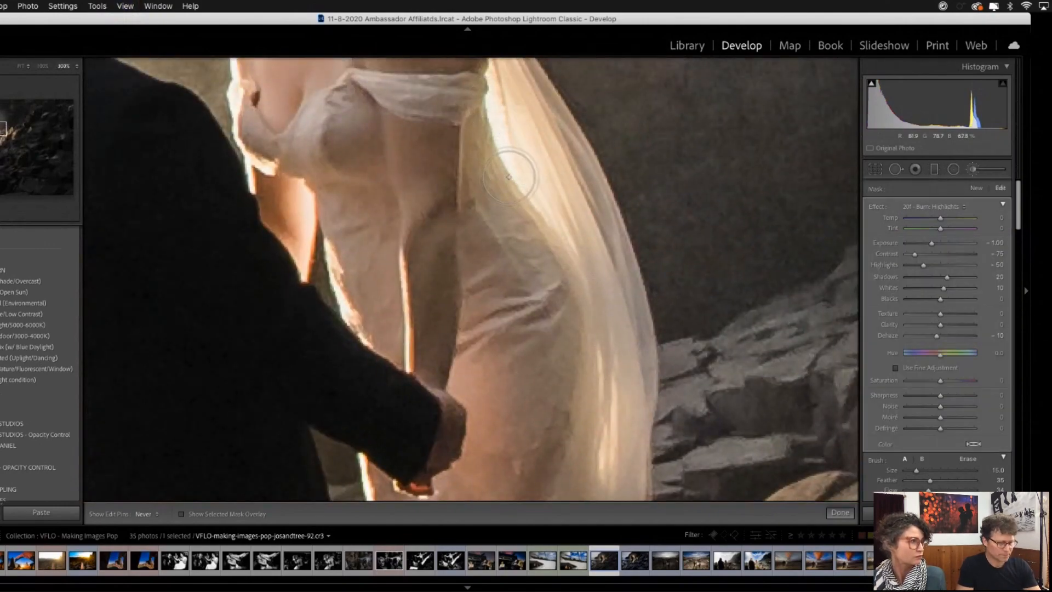
key("super+minus")
key("super+minus")
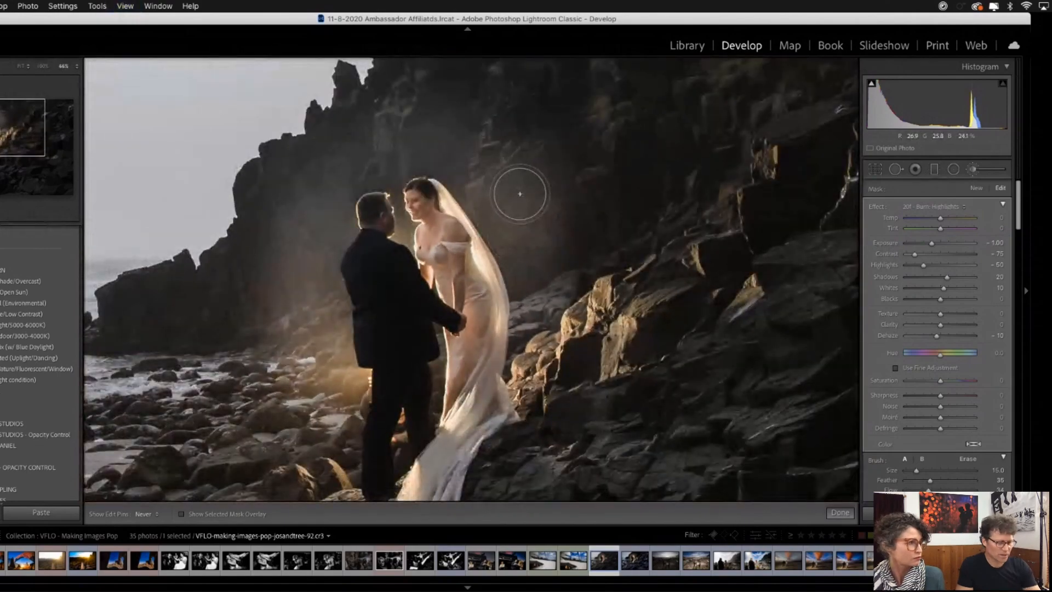
key("super+minus")
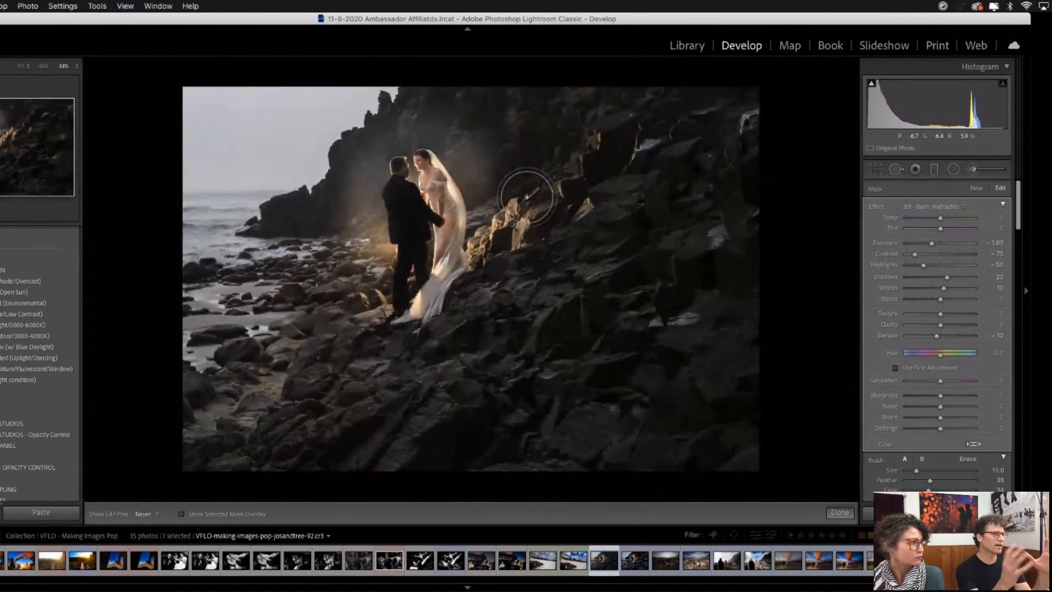
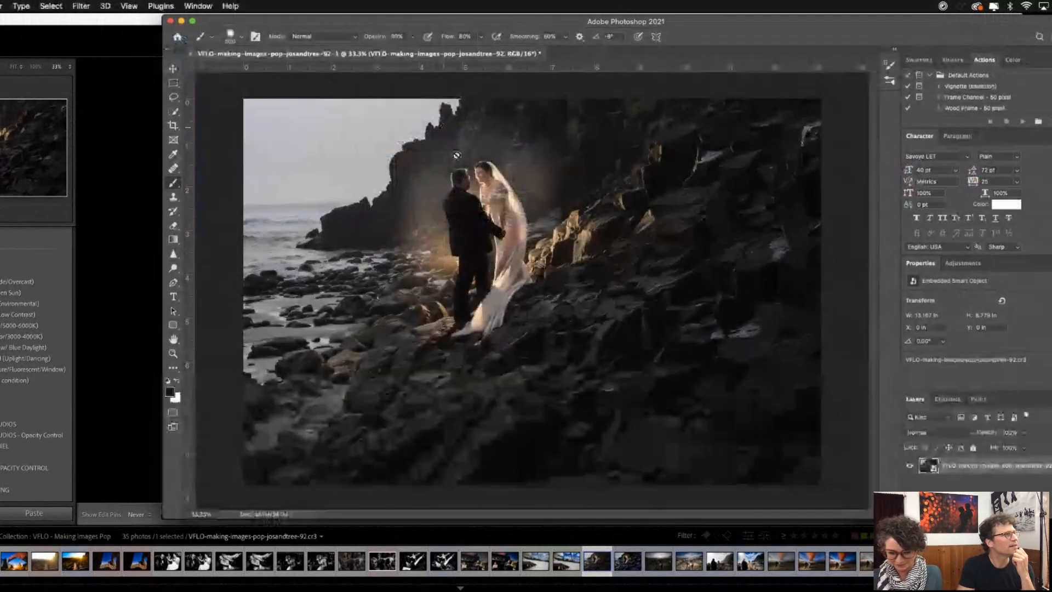
- Duplicate the couple photo's smart object layer in Photoshop with New Smart Object via Copy
left_click_drag(564, 28, 498, 23)
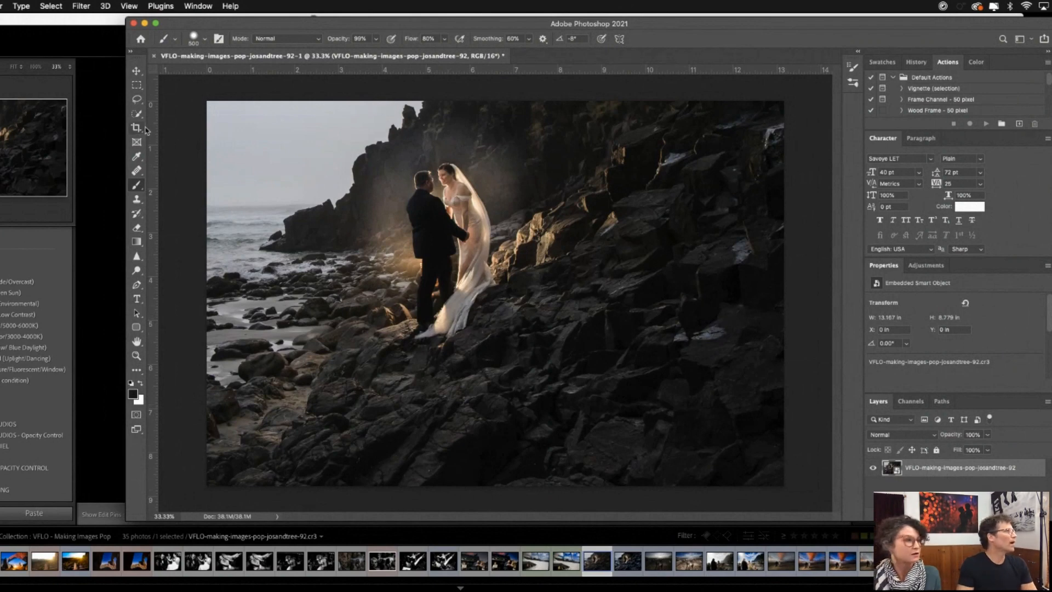
left_click(2, 6)
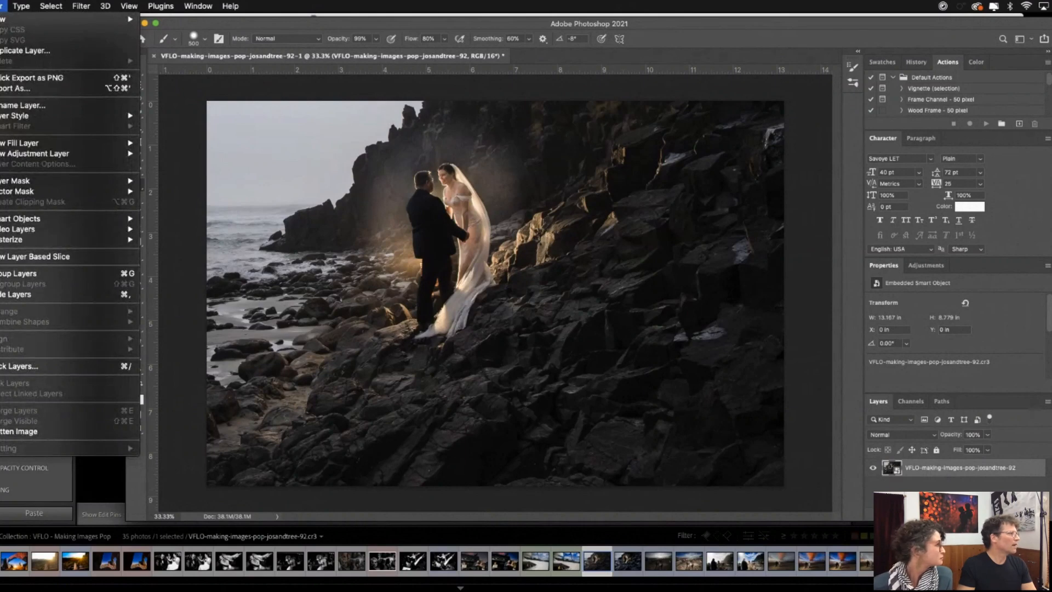
mouse_move(53, 219)
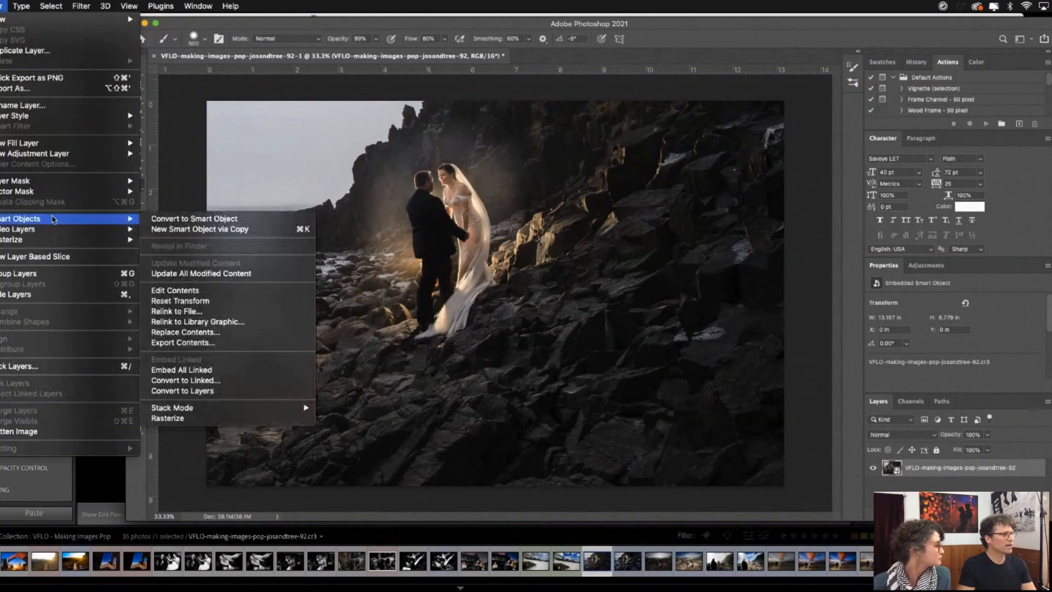
left_click(183, 231)
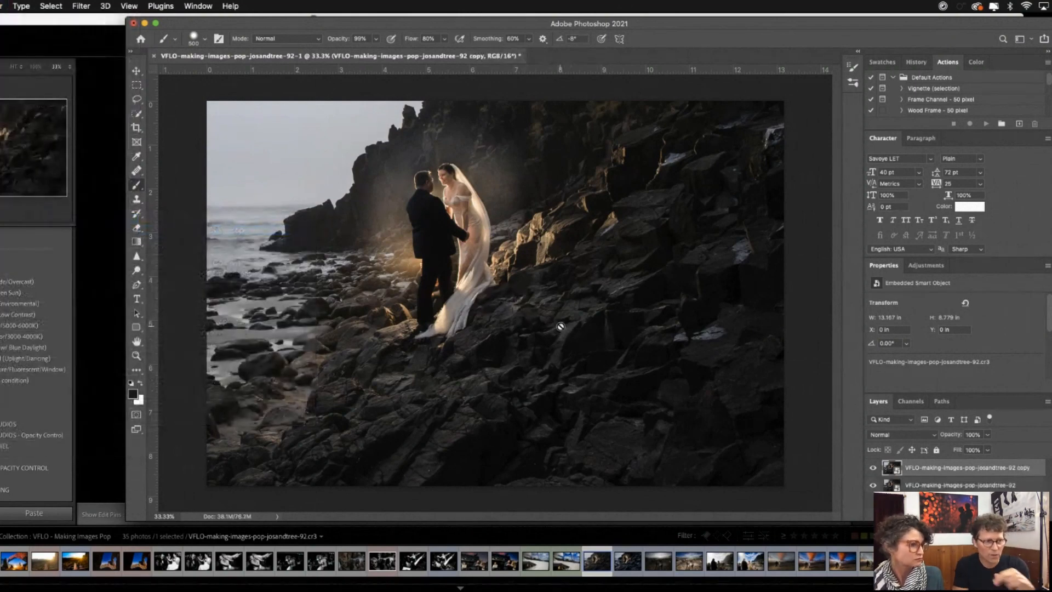
- Open the smart object copy in Camera Raw and apply the 03g. Detail ++ (Landscape/Street) preset from the VFLO - TOOLS group
double_click(890, 467)
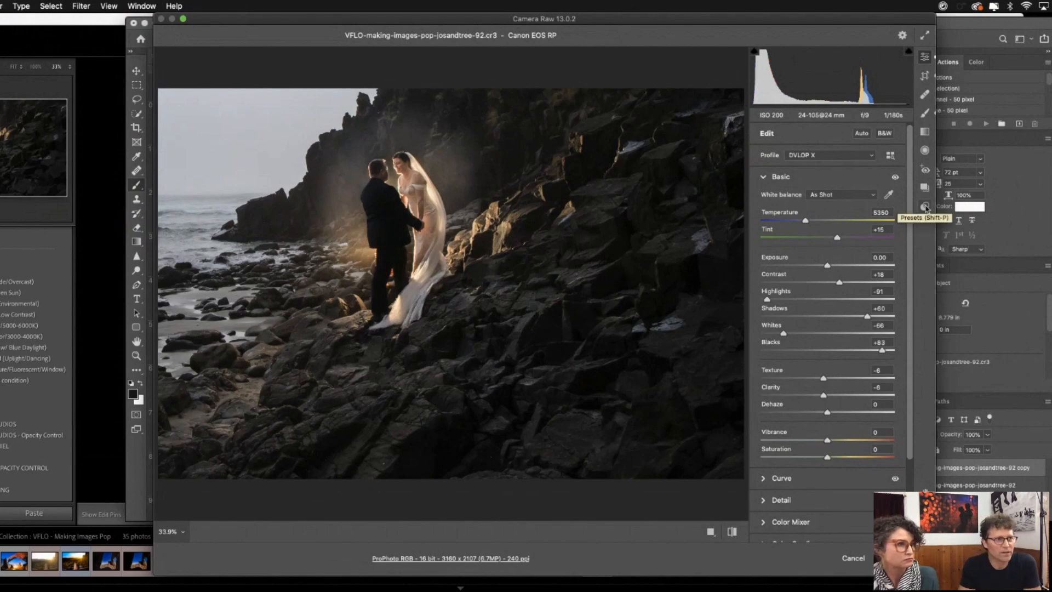
left_click(926, 207)
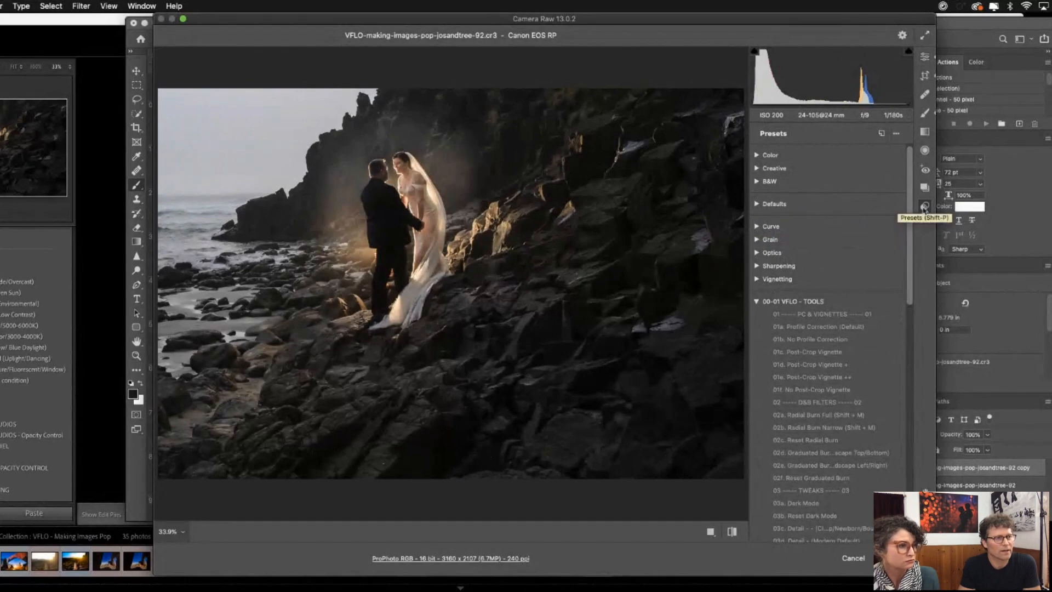
left_click(757, 302)
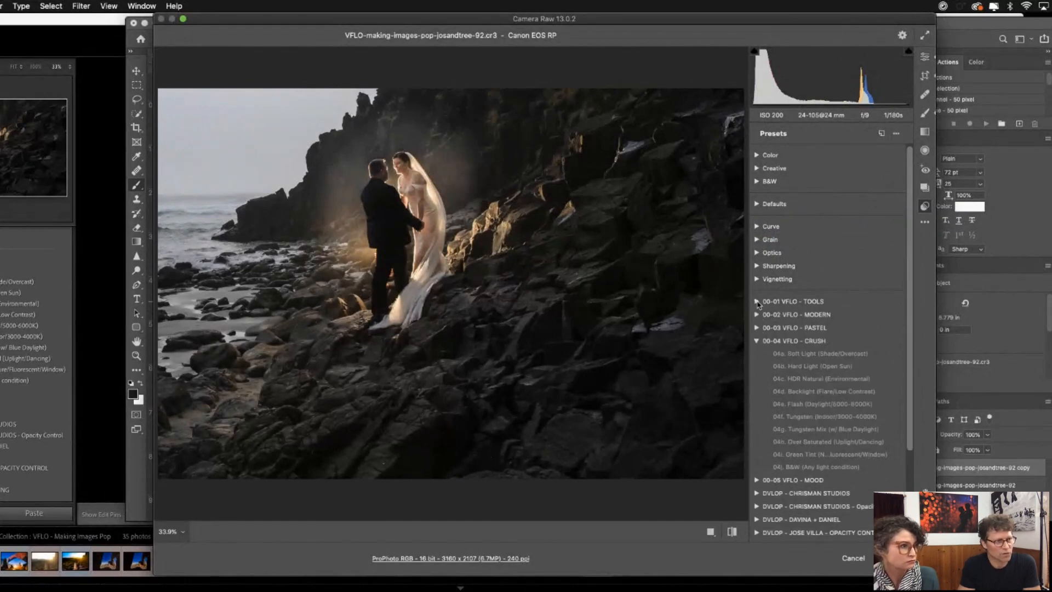
left_click(758, 302)
scroll(828, 358, "down", 2)
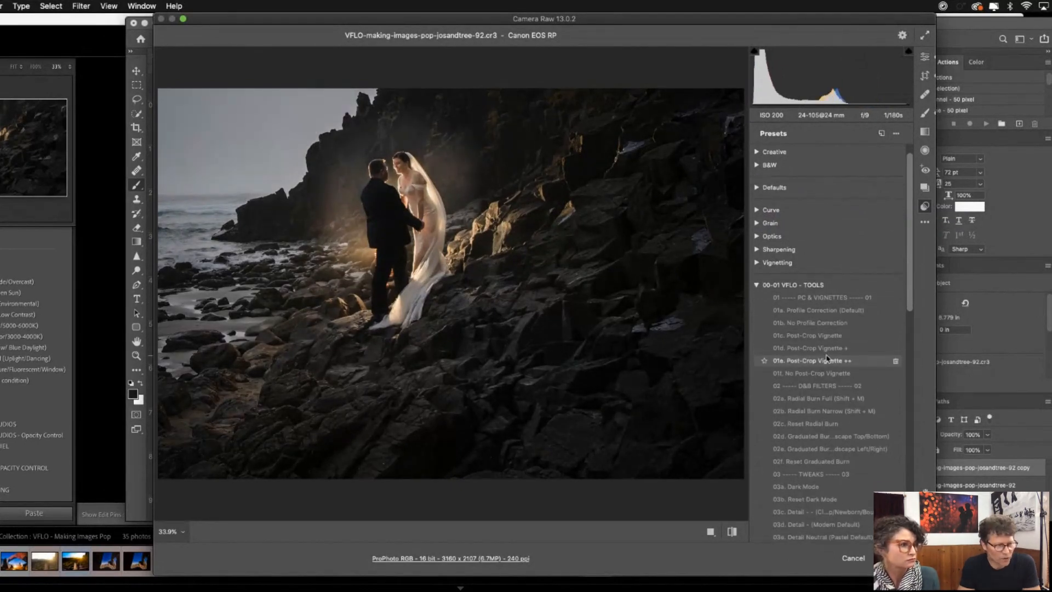
scroll(828, 358, "down", 2)
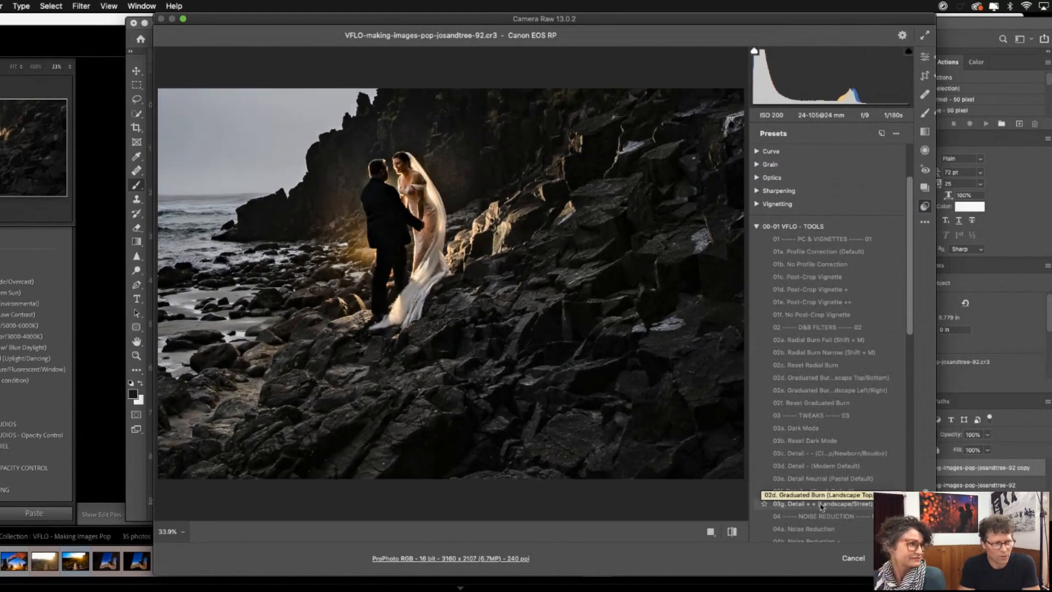
left_click(821, 505)
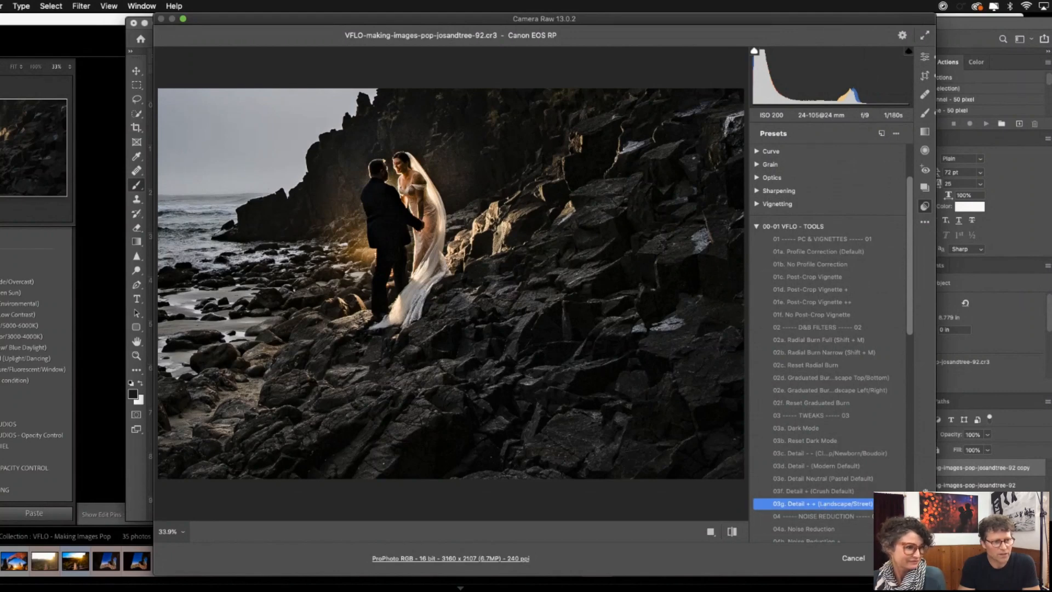
key("Return")
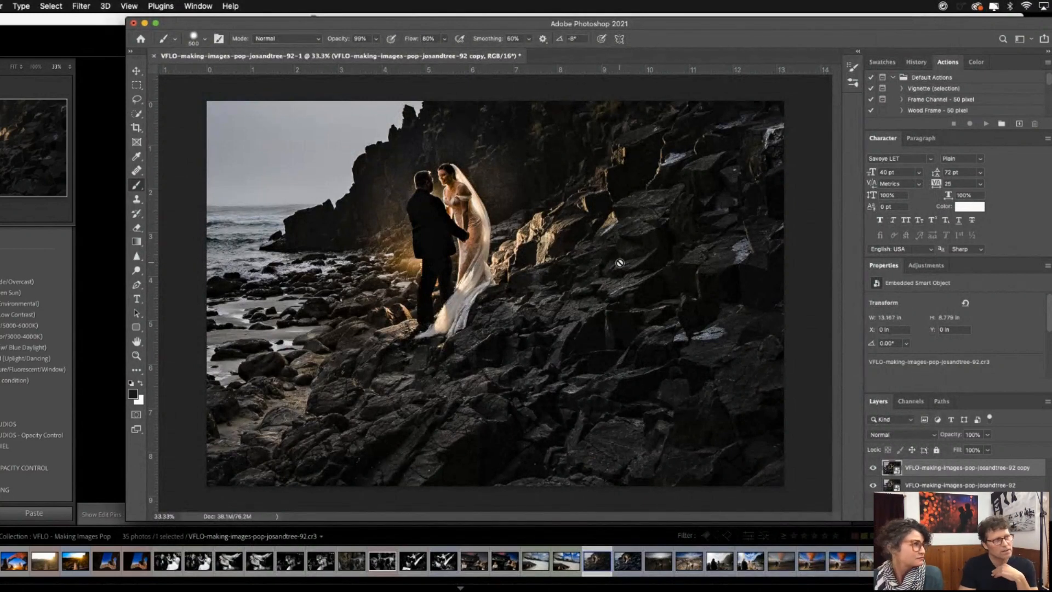
- Adjust the copy in Camera Raw: Temperature 3650, Texture +17, Clarity +36 and slightly higher Exposure, and apply the changes
double_click(890, 467)
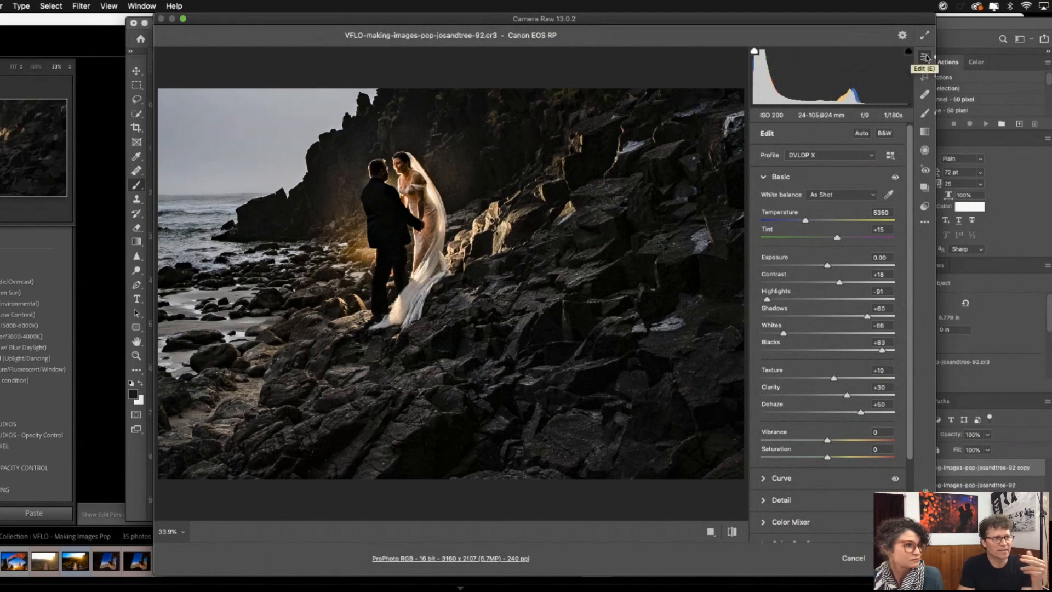
left_click_drag(807, 222, 785, 226)
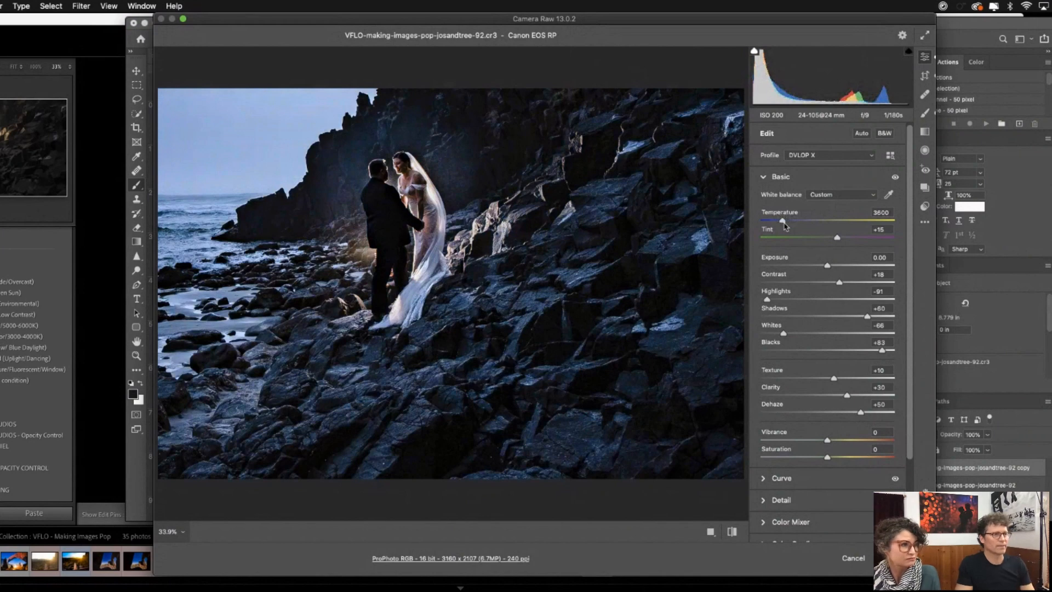
left_click(785, 226)
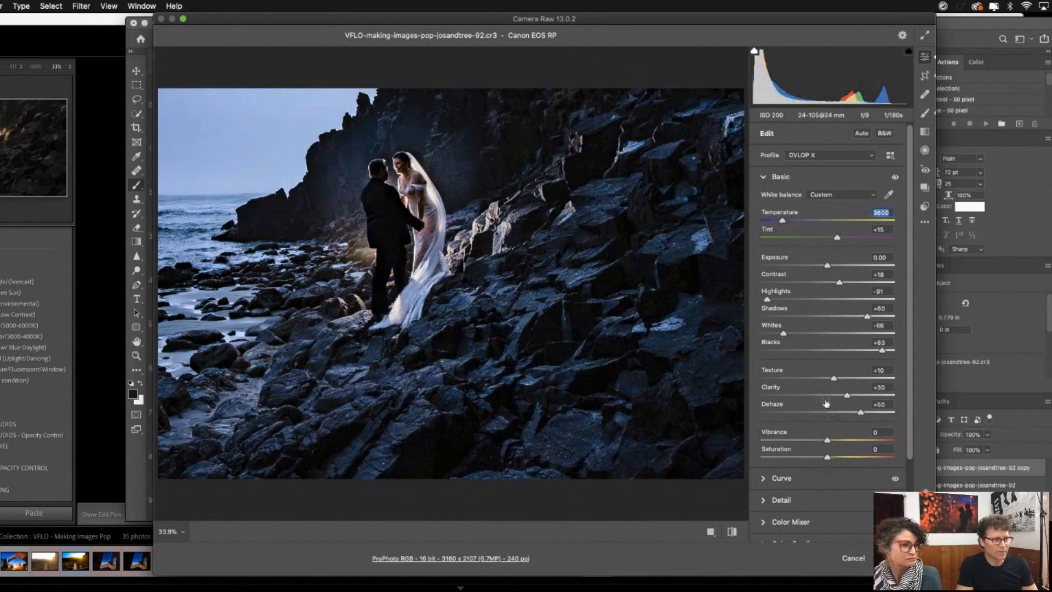
left_click_drag(834, 379, 851, 396)
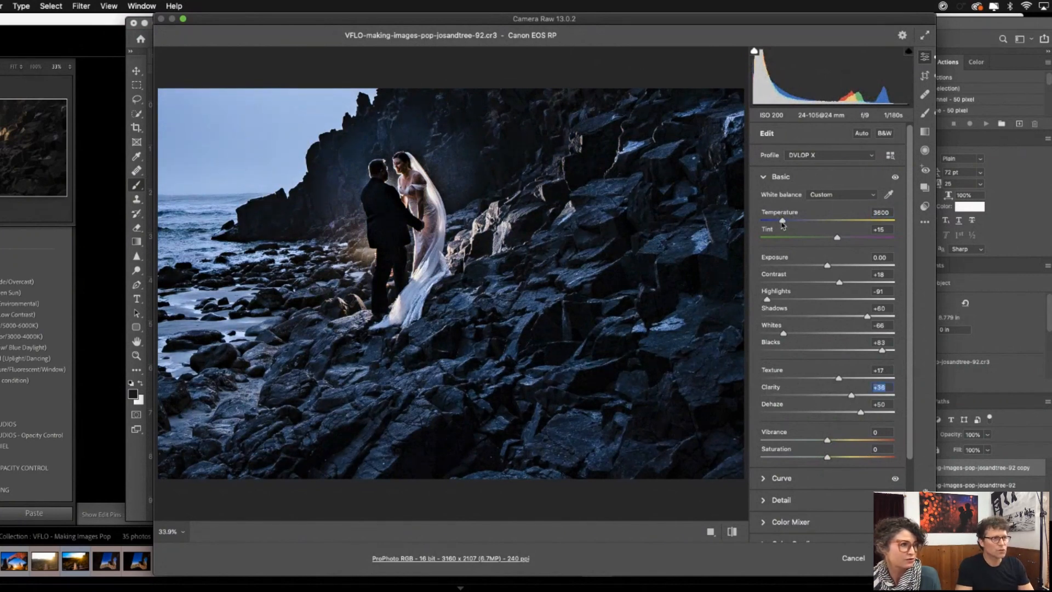
left_click_drag(781, 221, 784, 225)
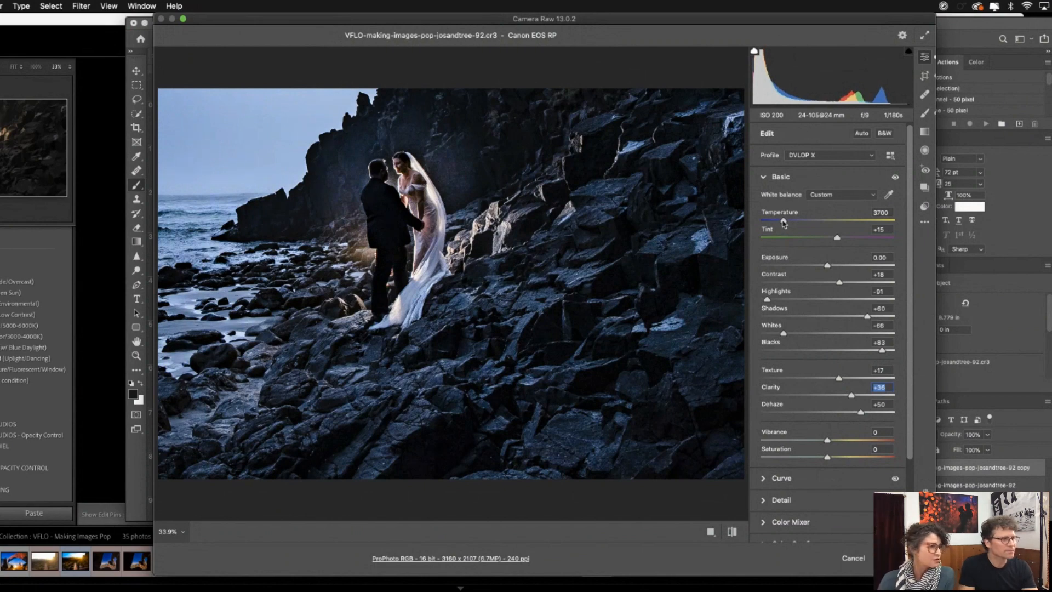
left_click_drag(784, 223, 782, 222)
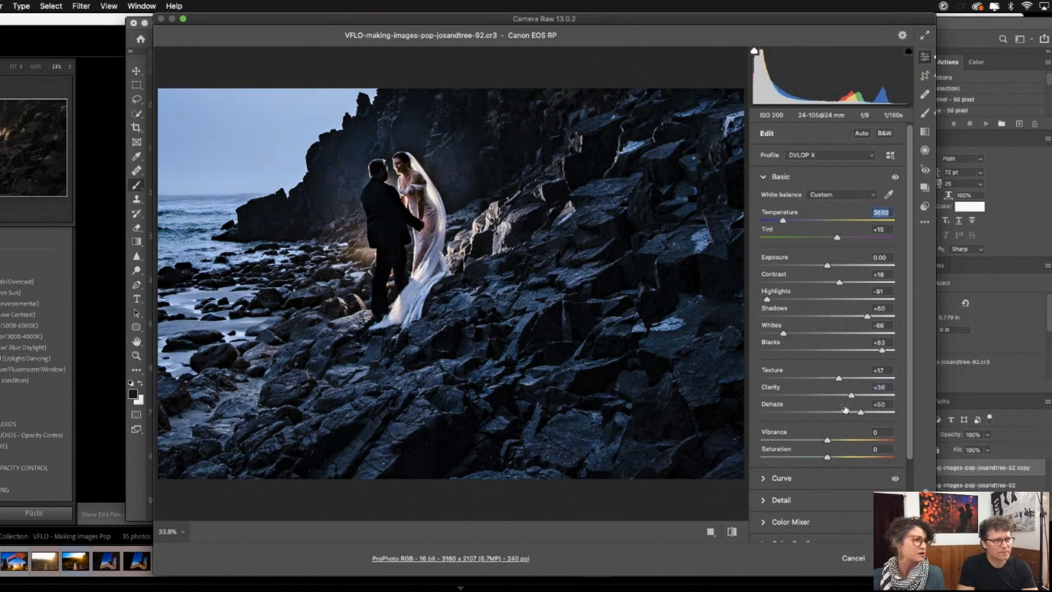
left_click_drag(828, 269, 830, 270)
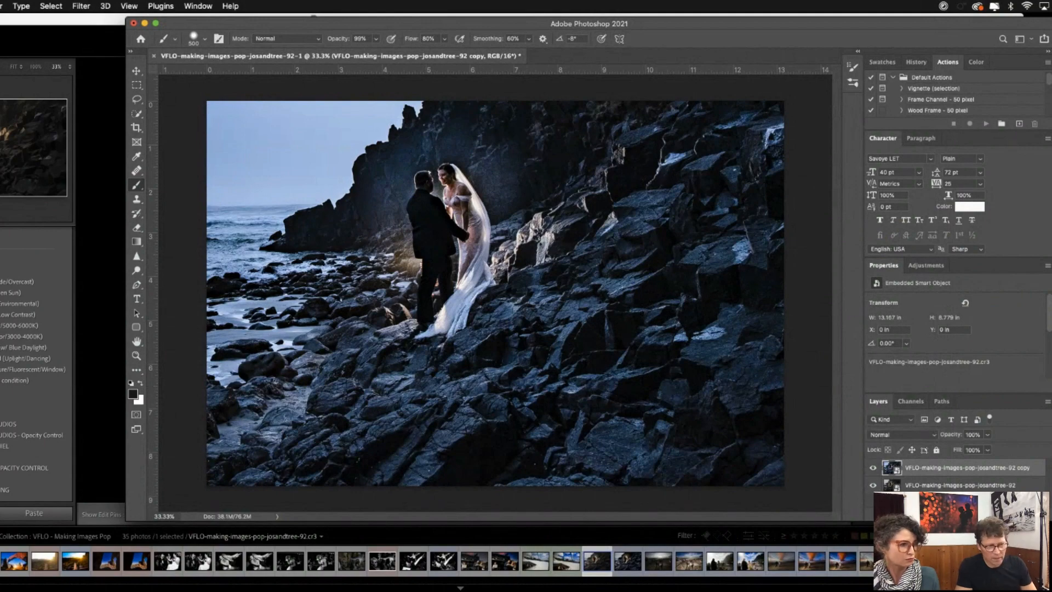
- Add a black layer mask to the copy and paint white over the surroundings of the couple, enlarging the brush to size 900
left_click(971, 514, "alt")
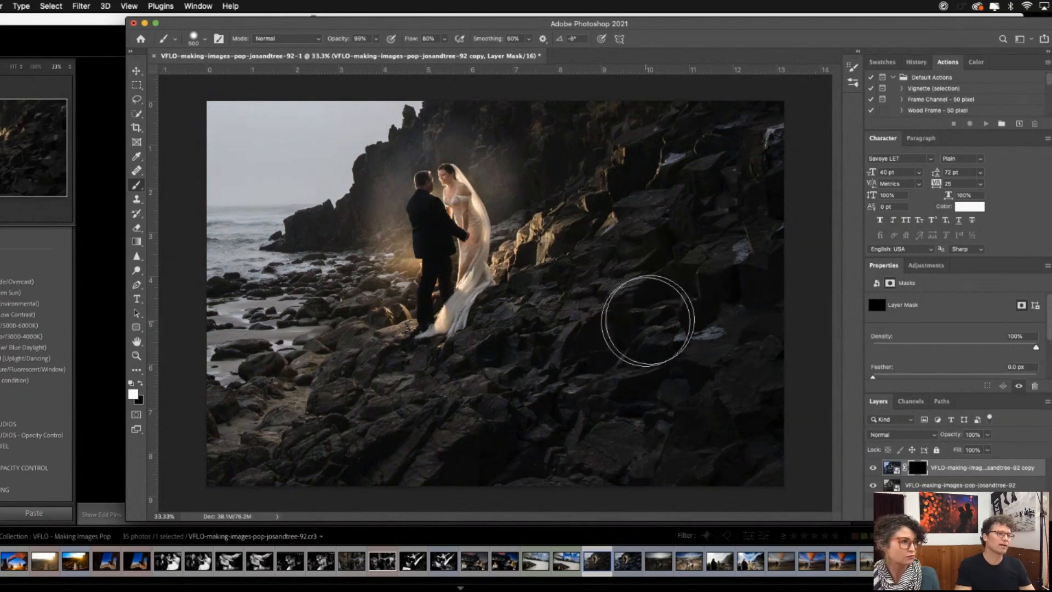
mouse_move(656, 325)
left_mouse_down()
mouse_move(709, 282)
mouse_move(695, 267)
mouse_move(605, 320)
mouse_move(659, 278)
mouse_move(666, 244)
mouse_move(697, 229)
mouse_move(682, 208)
mouse_move(714, 205)
mouse_move(750, 143)
mouse_move(767, 161)
mouse_move(770, 201)
mouse_move(763, 360)
mouse_move(730, 384)
mouse_move(727, 433)
mouse_move(653, 395)
mouse_move(695, 442)
mouse_move(628, 423)
mouse_move(576, 323)
mouse_move(552, 337)
mouse_move(541, 415)
mouse_move(512, 439)
mouse_move(306, 482)
mouse_move(266, 477)
mouse_move(253, 454)
mouse_move(291, 410)
mouse_move(361, 374)
mouse_move(376, 408)
mouse_move(439, 406)
mouse_move(523, 353)
left_mouse_up()
mouse_move(557, 314)
left_mouse_down()
mouse_move(657, 176)
mouse_move(682, 176)
mouse_move(528, 286)
mouse_move(535, 294)
mouse_move(504, 340)
mouse_move(408, 408)
mouse_move(263, 350)
mouse_move(273, 329)
mouse_move(261, 304)
mouse_move(260, 219)
mouse_move(347, 92)
mouse_move(183, 89)
mouse_move(413, 49)
mouse_move(546, 70)
left_mouse_up()
key("bracketright")
key("bracketright")
key("bracketright")
key("bracketright")
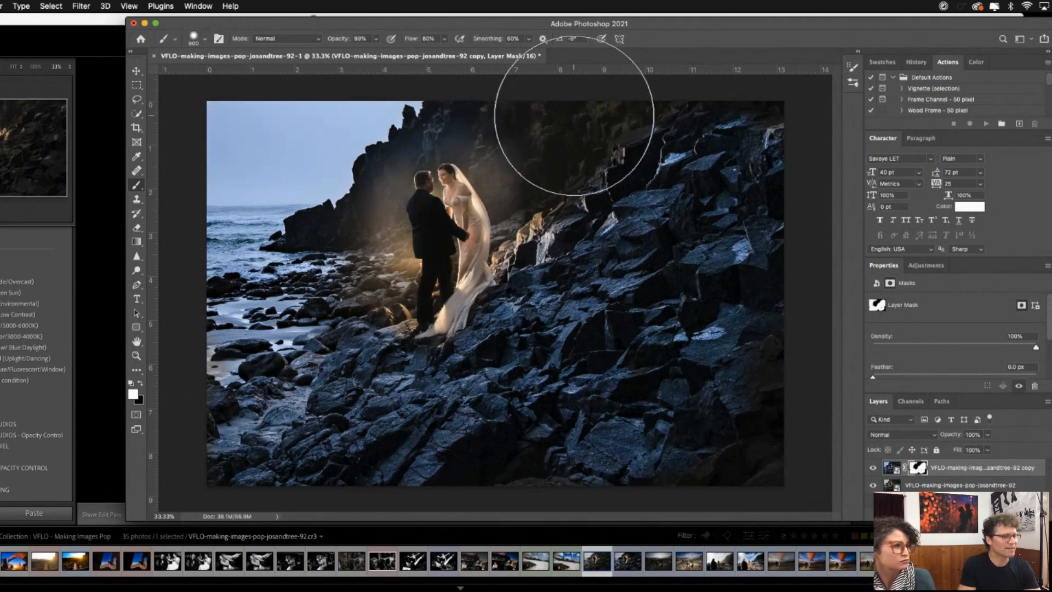
- Reduce the mask brush to size 400 and paint the blue version over the cliff above the couple and the lower-right rocks
key("bracketleft")
key("bracketleft")
key("bracketleft")
key("bracketleft")
key("bracketleft")
mouse_move(468, 96)
left_mouse_down()
mouse_move(643, 117)
mouse_move(655, 127)
mouse_move(647, 114)
mouse_move(606, 135)
mouse_move(644, 174)
mouse_move(586, 171)
mouse_move(566, 141)
mouse_move(500, 132)
mouse_move(512, 145)
mouse_move(437, 98)
mouse_move(540, 139)
mouse_move(546, 172)
mouse_move(571, 180)
mouse_move(606, 217)
mouse_move(585, 245)
mouse_move(651, 217)
mouse_move(622, 191)
mouse_move(651, 160)
mouse_move(764, 112)
mouse_move(583, 107)
mouse_move(483, 90)
left_mouse_up()
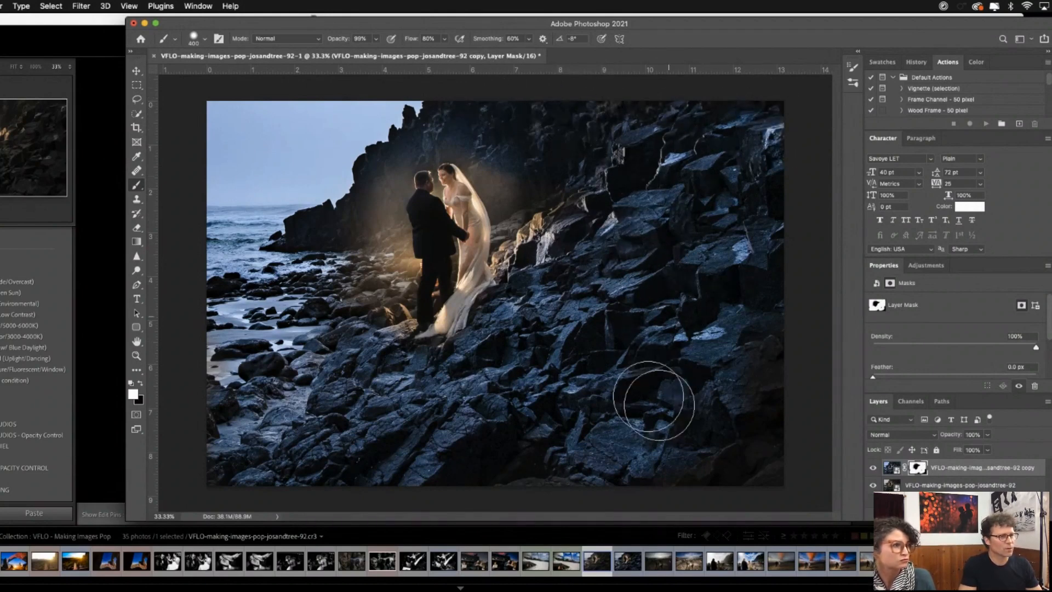
mouse_move(652, 401)
left_mouse_down()
mouse_move(729, 469)
mouse_move(696, 482)
mouse_move(751, 393)
left_mouse_up()
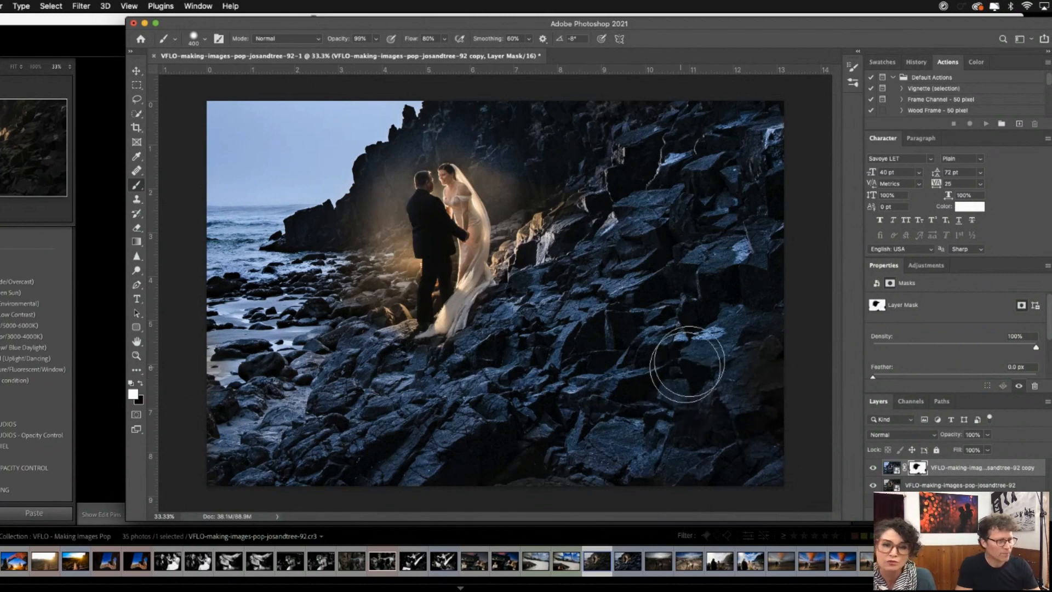
- Show the layer mask as a red overlay to check coverage and set the 400 px brush's hardness to 17%
key("backslash")
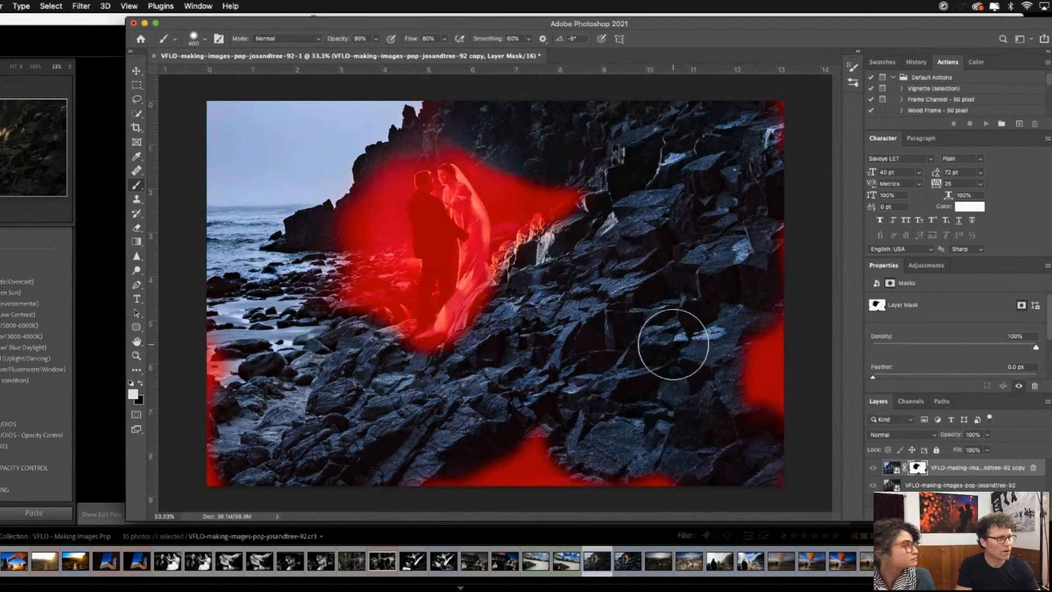
key("backslash")
key("backslash")
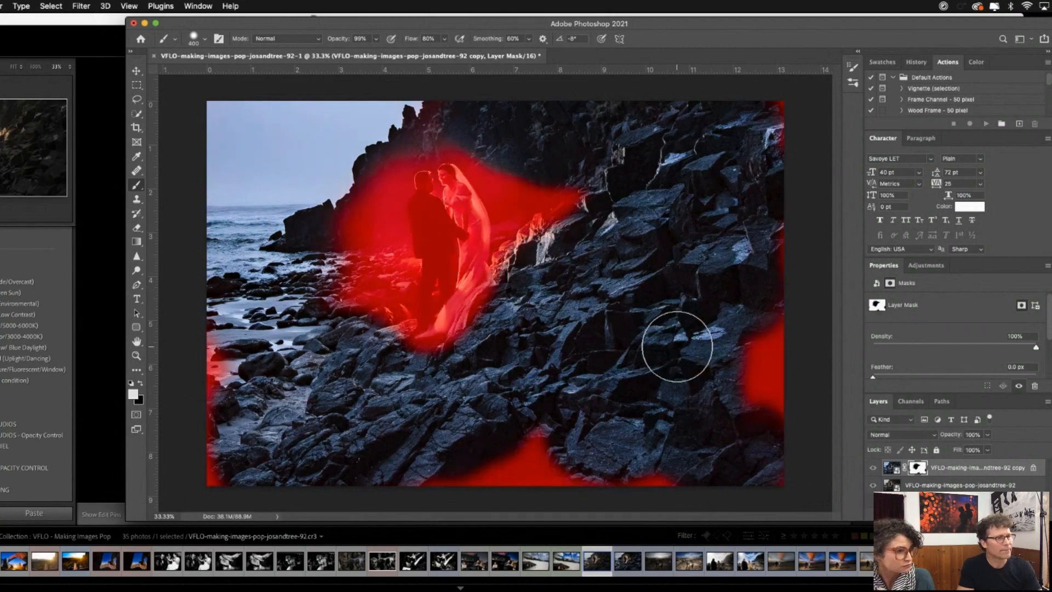
key("backslash")
key("backslash")
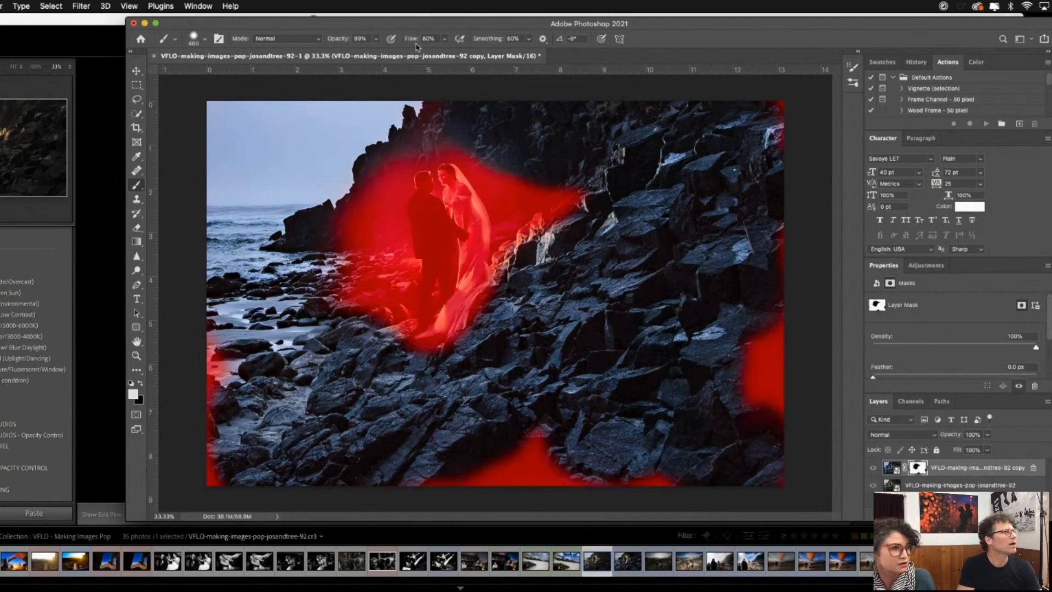
left_click(206, 41)
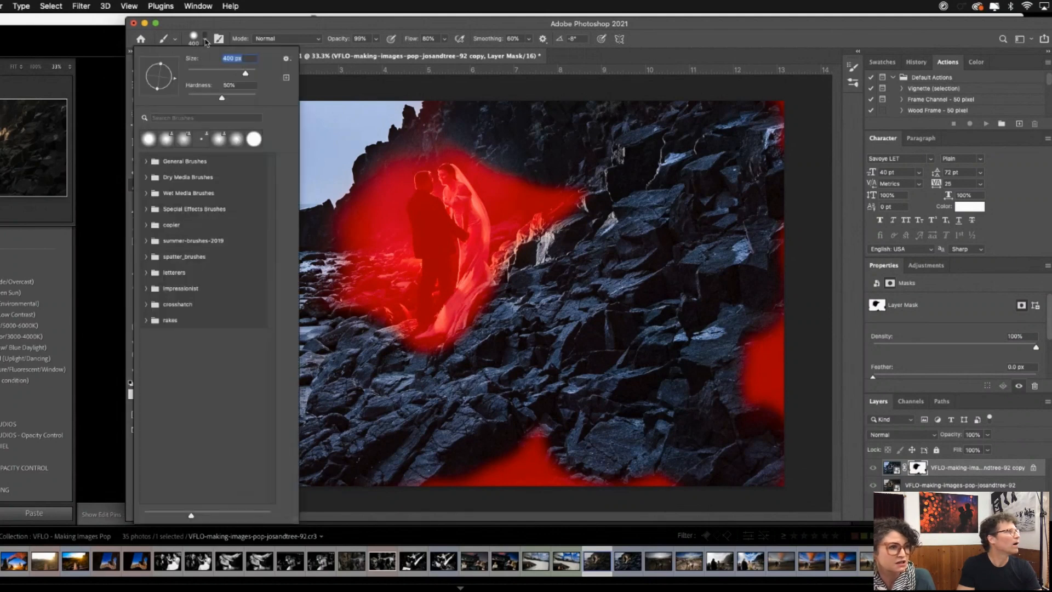
left_click(200, 97)
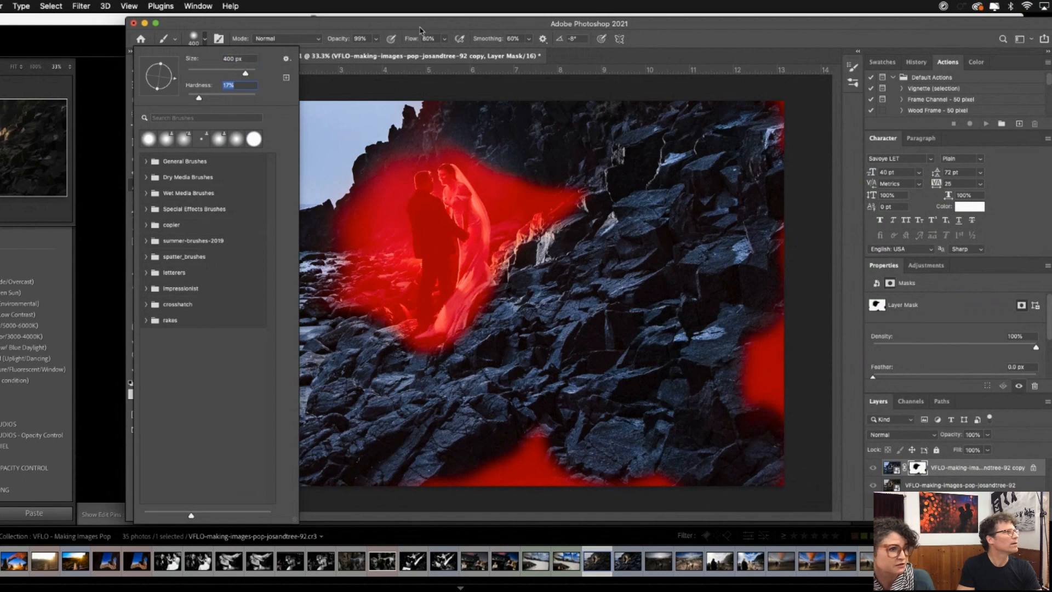
left_click(406, 54)
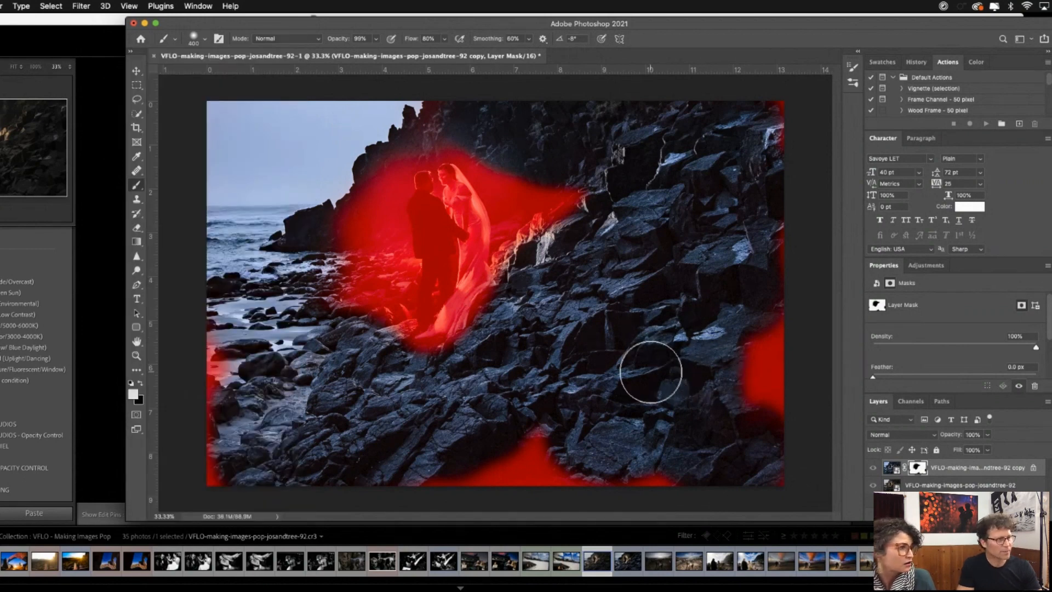
- Paint white on the mask over the missed patches along the photo's edges, and turn off the red overlay
key("backslash")
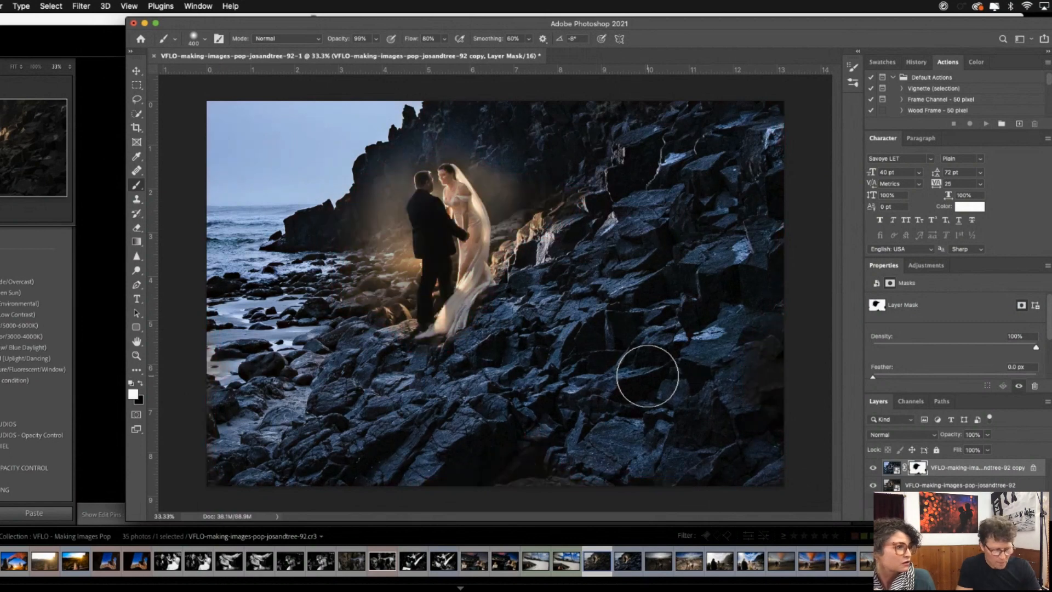
key("backslash")
mouse_move(782, 326)
left_mouse_down()
mouse_move(769, 415)
mouse_move(756, 223)
left_mouse_up()
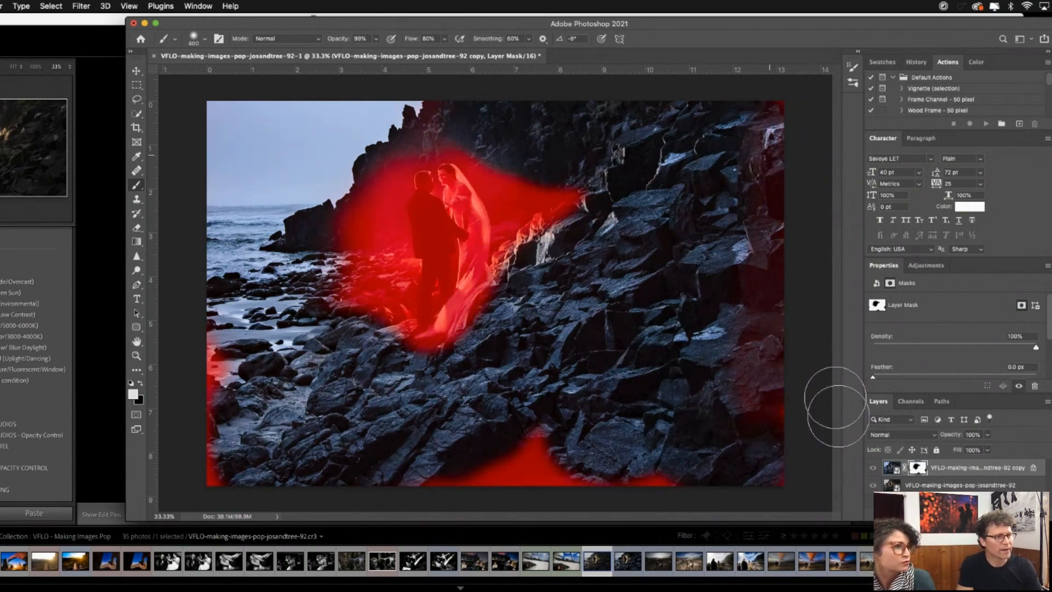
mouse_move(747, 451)
left_mouse_down()
mouse_move(624, 473)
mouse_move(502, 461)
mouse_move(558, 458)
left_mouse_up()
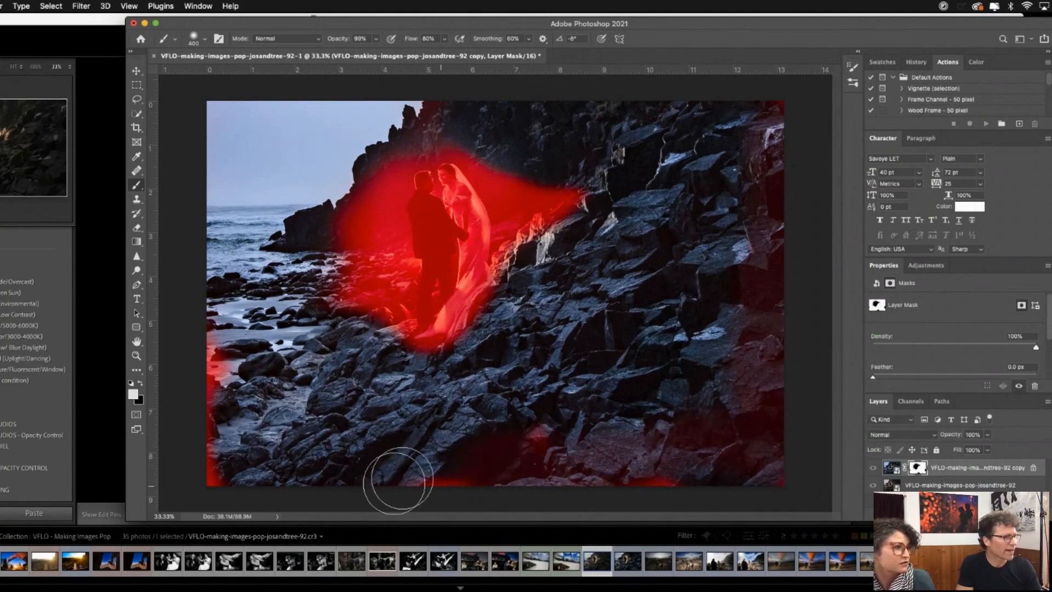
mouse_move(206, 351)
left_mouse_down()
mouse_move(218, 378)
mouse_move(210, 457)
mouse_move(227, 498)
left_mouse_up()
mouse_move(673, 467)
left_mouse_down()
mouse_move(634, 483)
mouse_move(624, 470)
left_mouse_up()
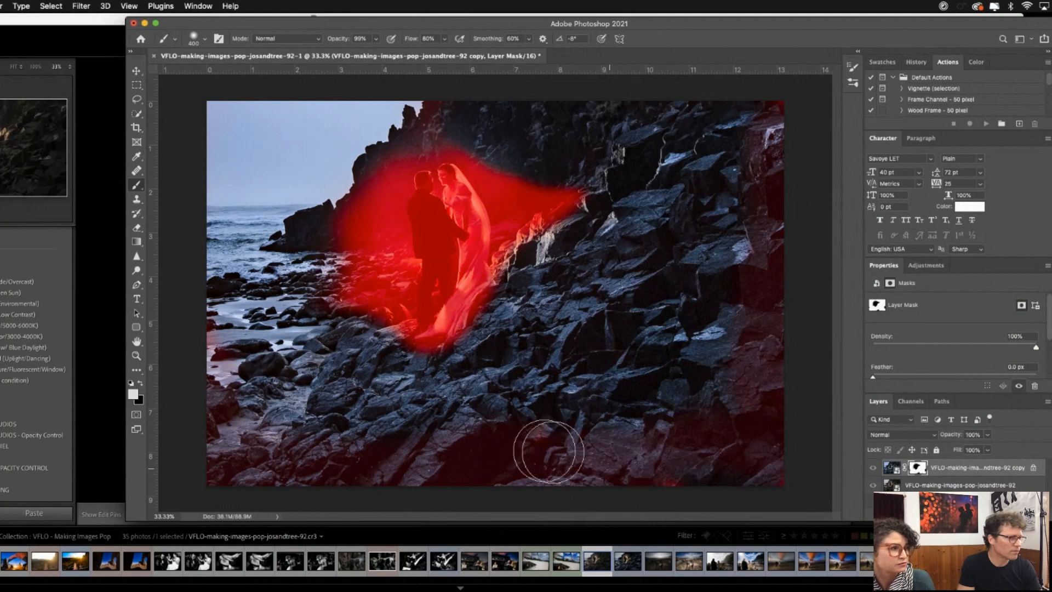
mouse_move(763, 144)
left_mouse_down()
mouse_move(748, 112)
mouse_move(767, 108)
mouse_move(733, 173)
mouse_move(663, 176)
mouse_move(612, 203)
mouse_move(640, 188)
mouse_move(567, 133)
left_mouse_up()
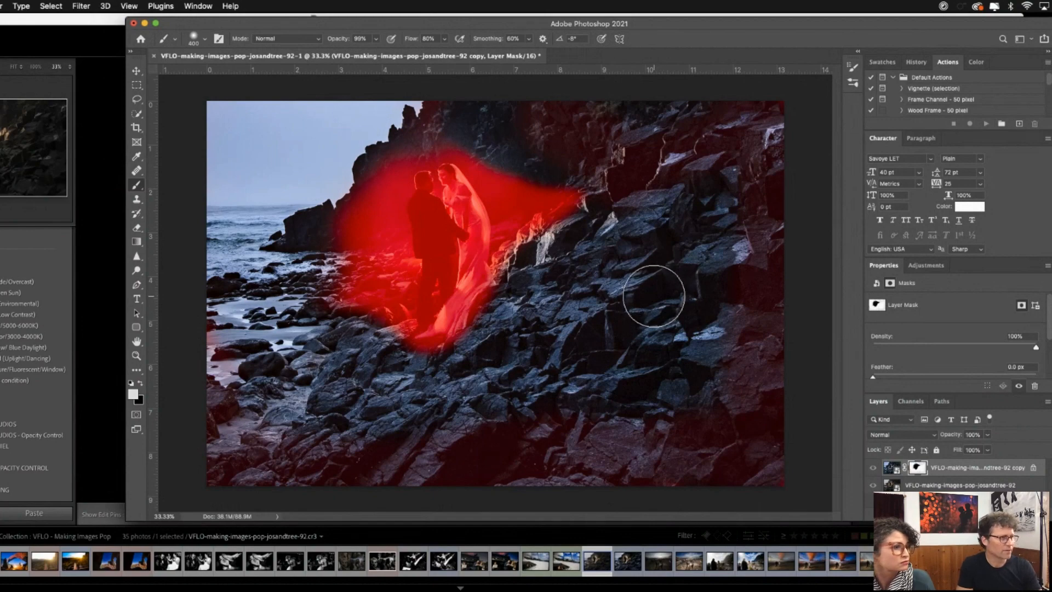
key("backslash")
key("backslash")
key("backslash")
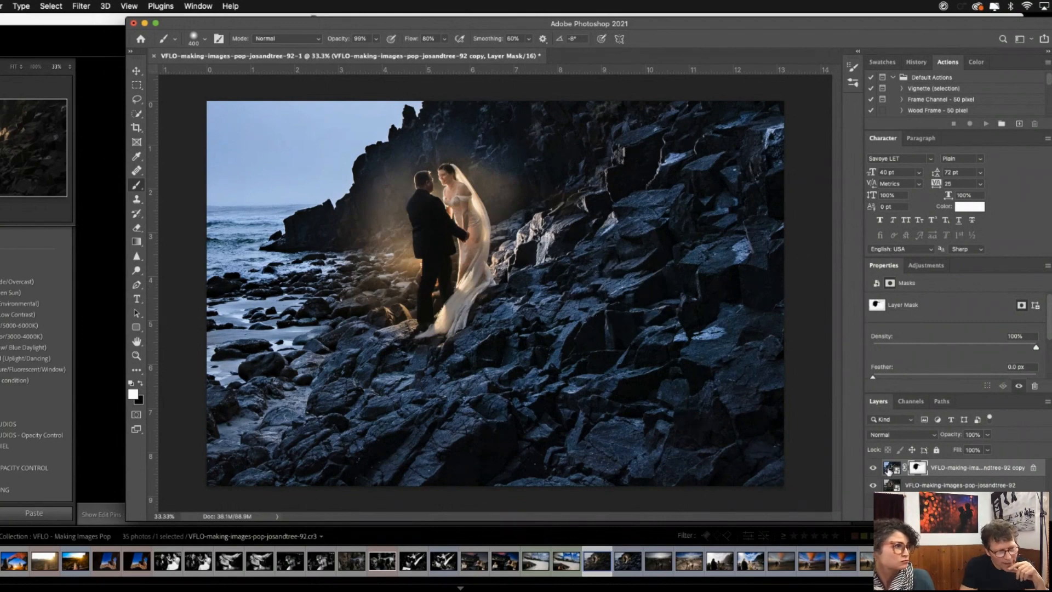
- Unlock the masked copy layer, open its smart object in Camera Raw and activate the adjustment brush
double_click(889, 468)
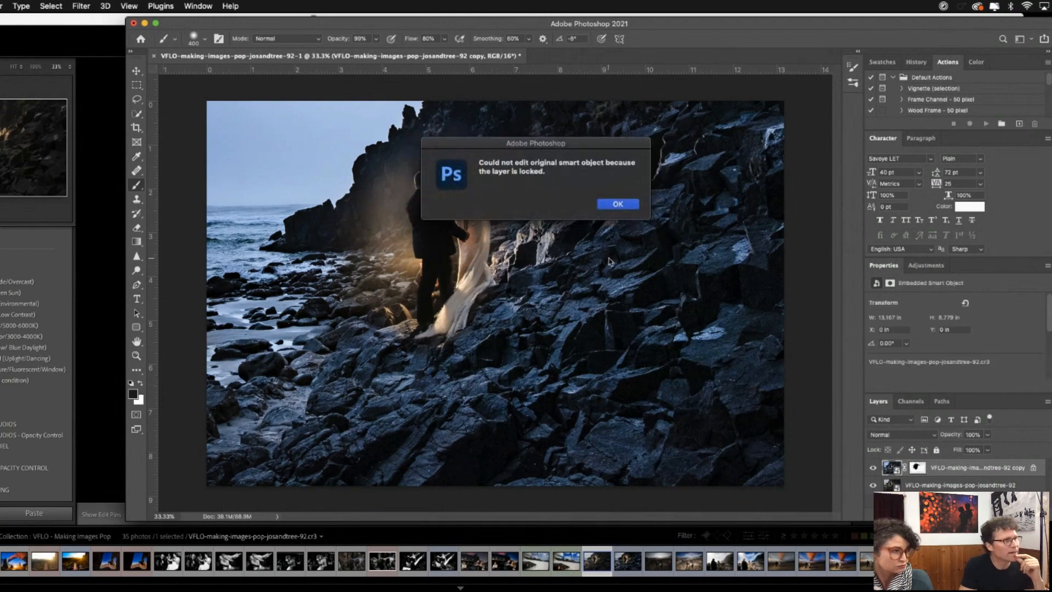
left_click(619, 204)
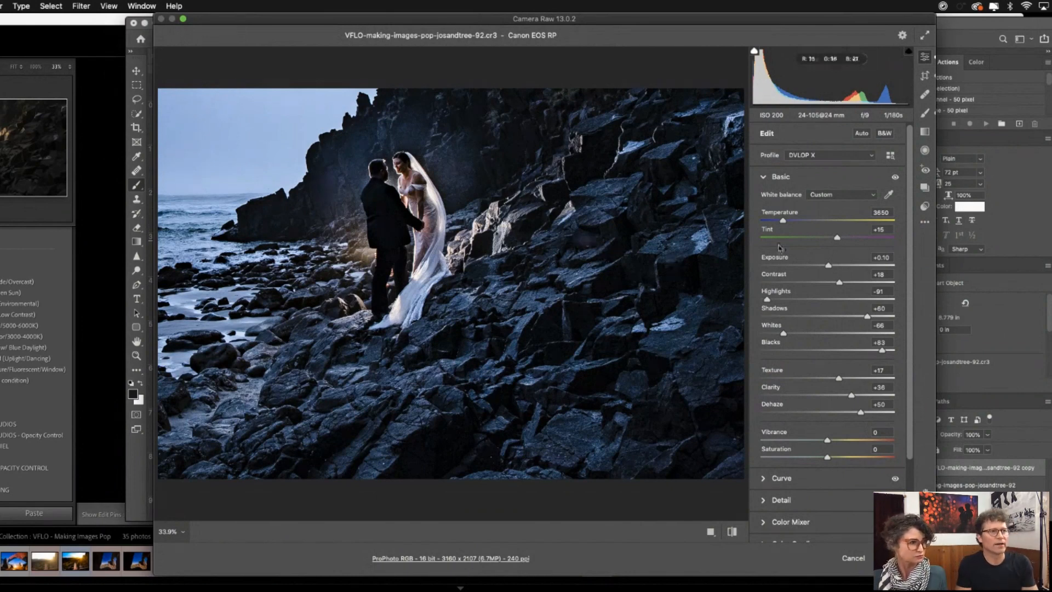
left_click(925, 116)
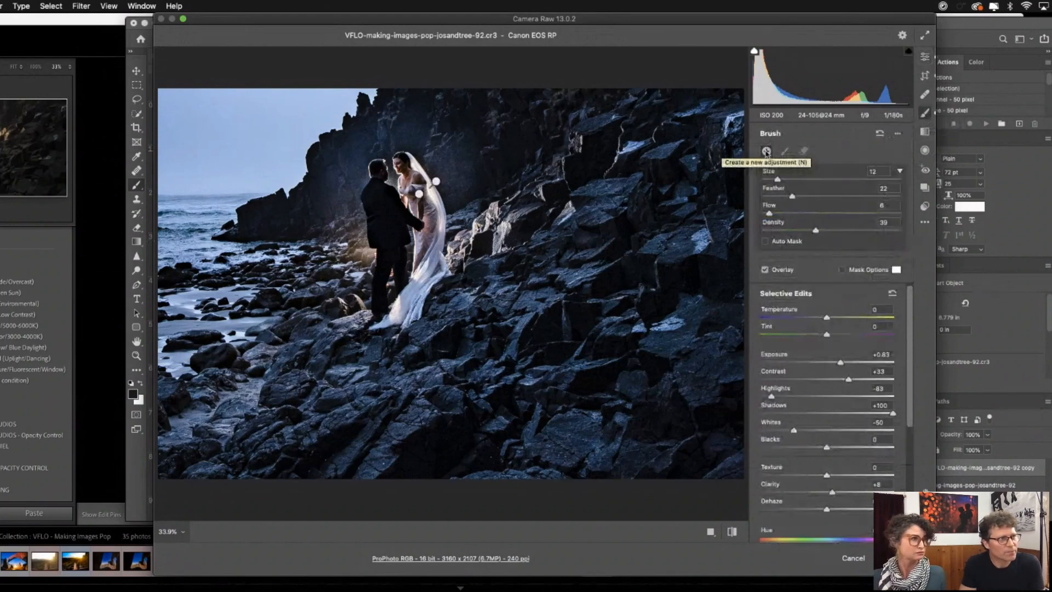
- Load a warming local correction preset that gives the adjustment brush a Temperature of +50
left_click(898, 137)
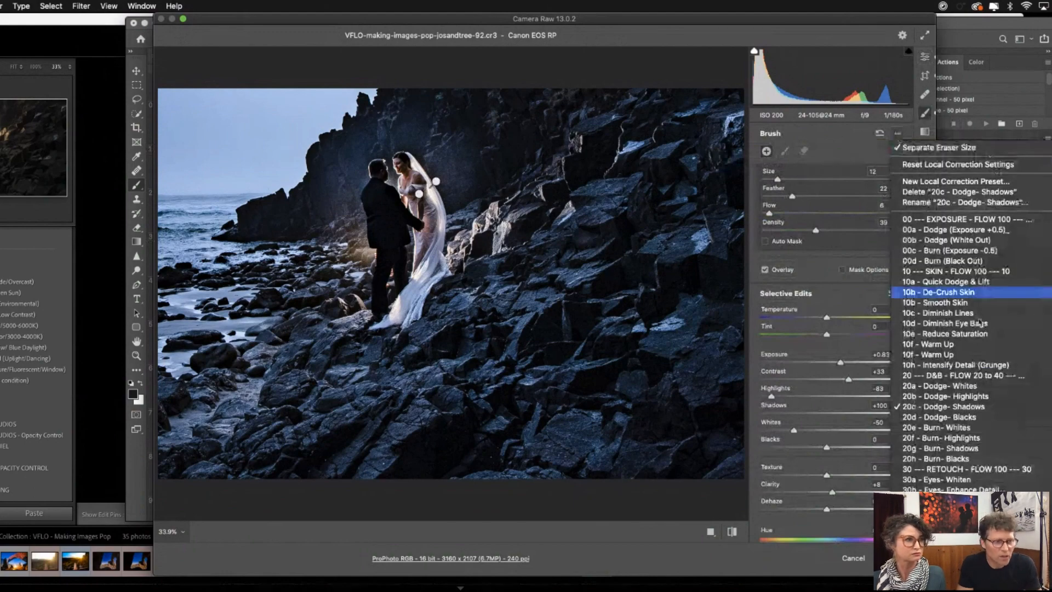
scroll(964, 367, "down", 3)
scroll(974, 376, "down", 3)
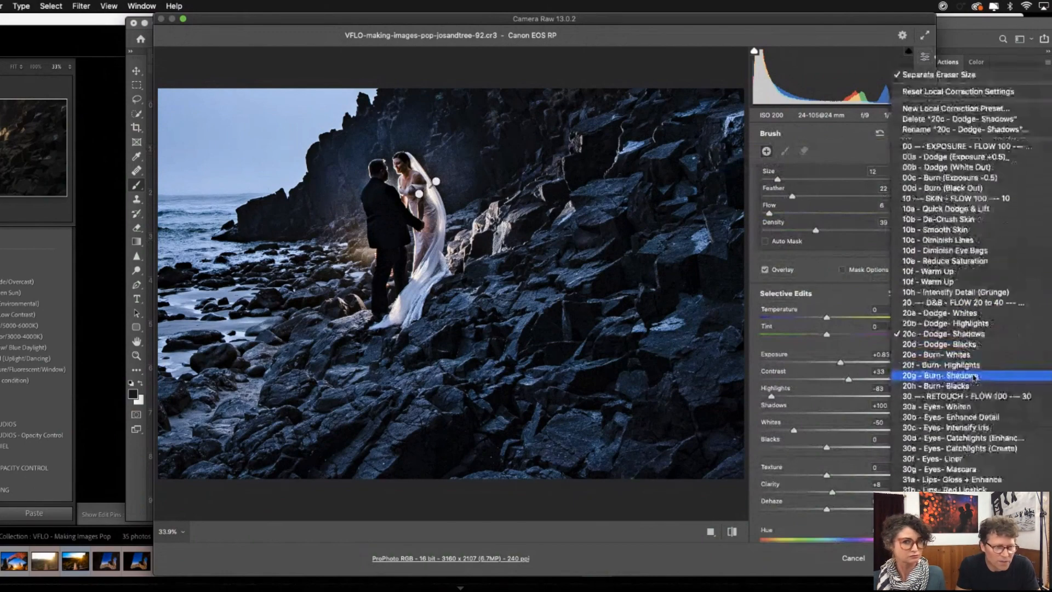
scroll(974, 376, "down", 3)
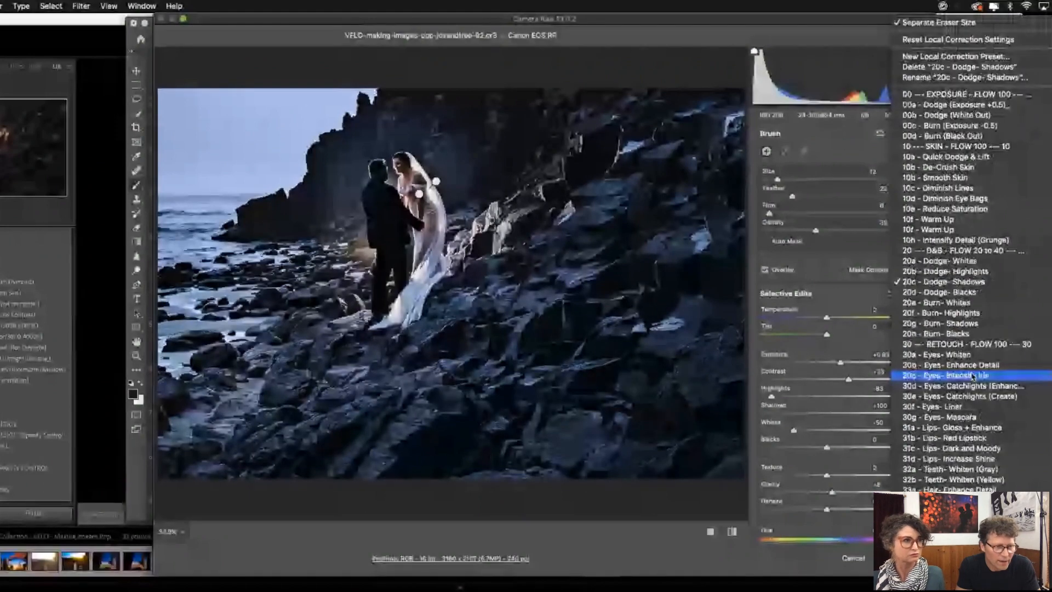
scroll(973, 376, "down", 5)
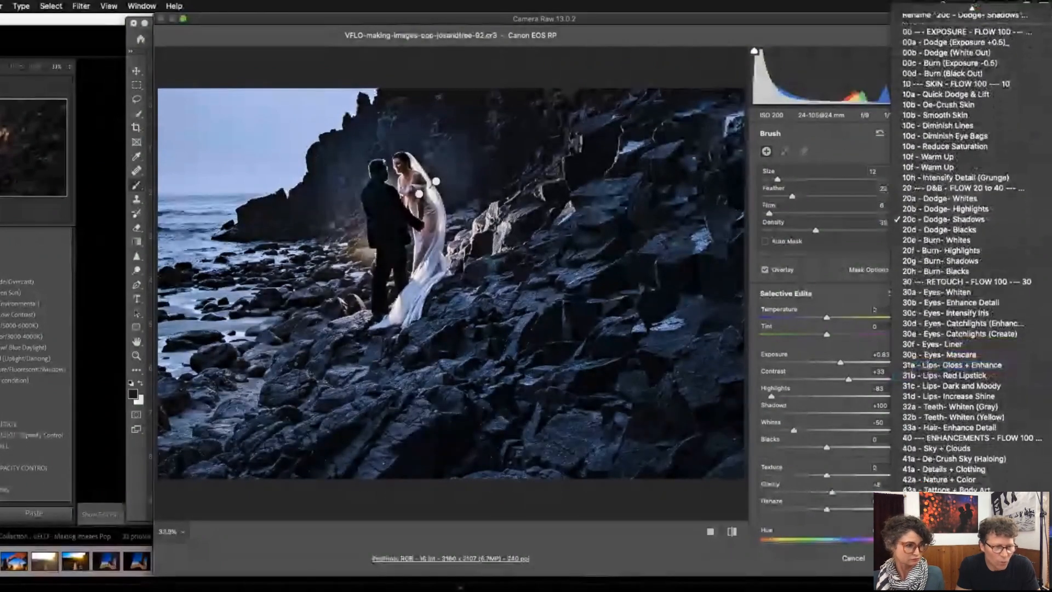
left_click(972, 376)
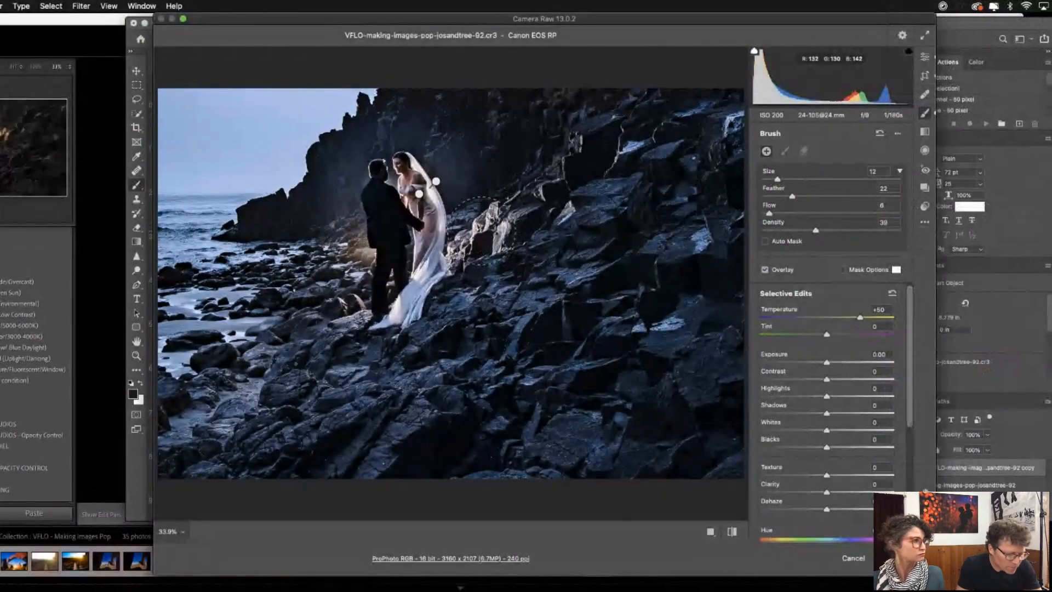
- Paint the warming adjustment over the bright rocks beside the bride at brush size 8 and over the rocks near the groom's feet at size 4
key("bracketleft")
key("bracketleft")
mouse_move(485, 223)
left_mouse_down()
mouse_move(482, 234)
mouse_move(492, 230)
mouse_move(464, 255)
mouse_move(464, 215)
mouse_move(468, 238)
mouse_move(482, 219)
mouse_move(472, 245)
mouse_move(483, 225)
left_mouse_up()
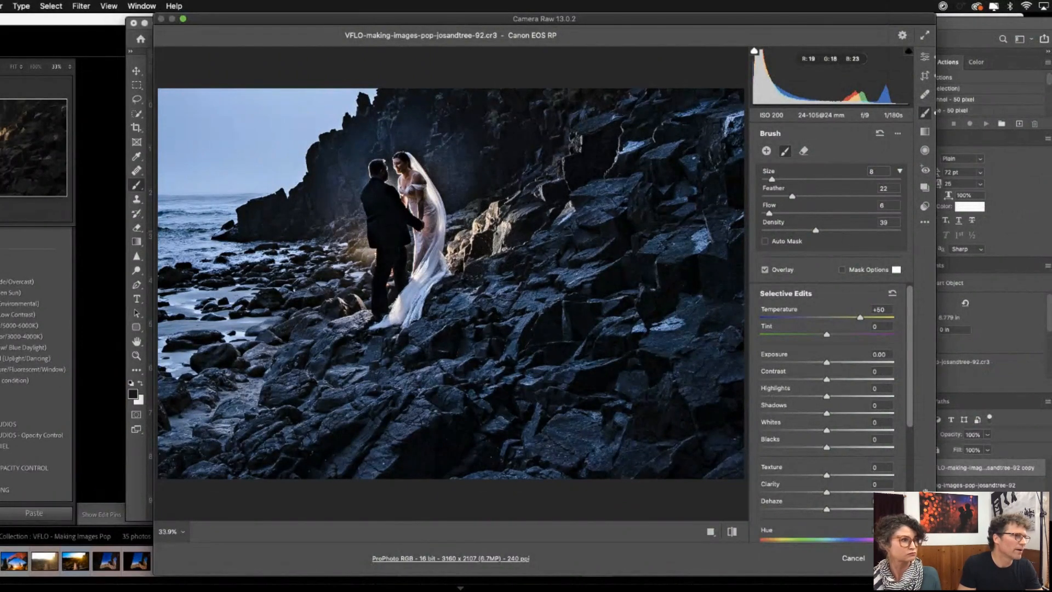
left_click_drag(462, 264, 451, 285)
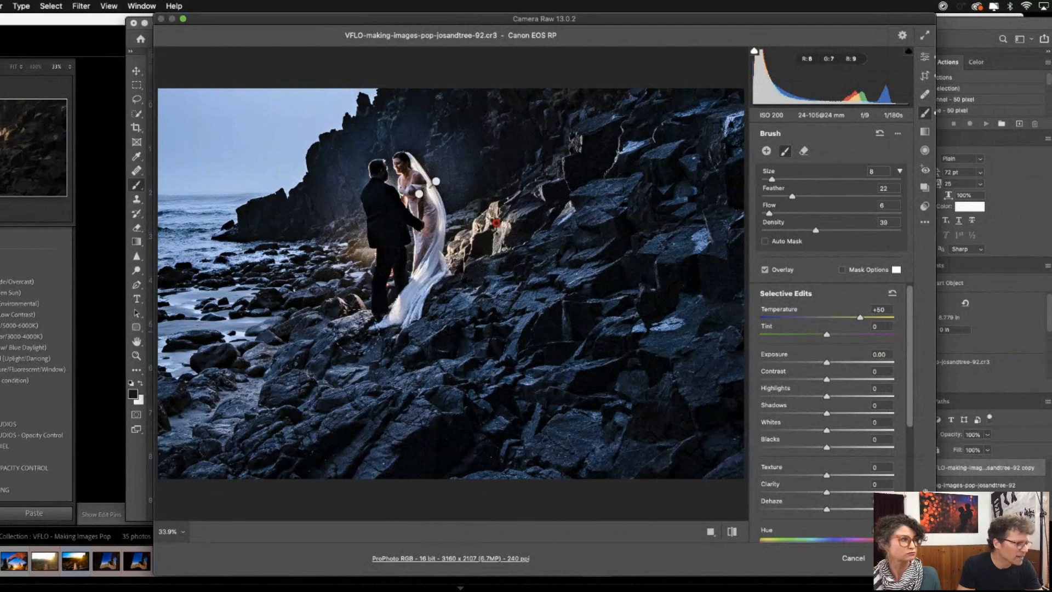
key("bracketleft")
key("bracketleft")
left_click_drag(345, 324, 354, 318)
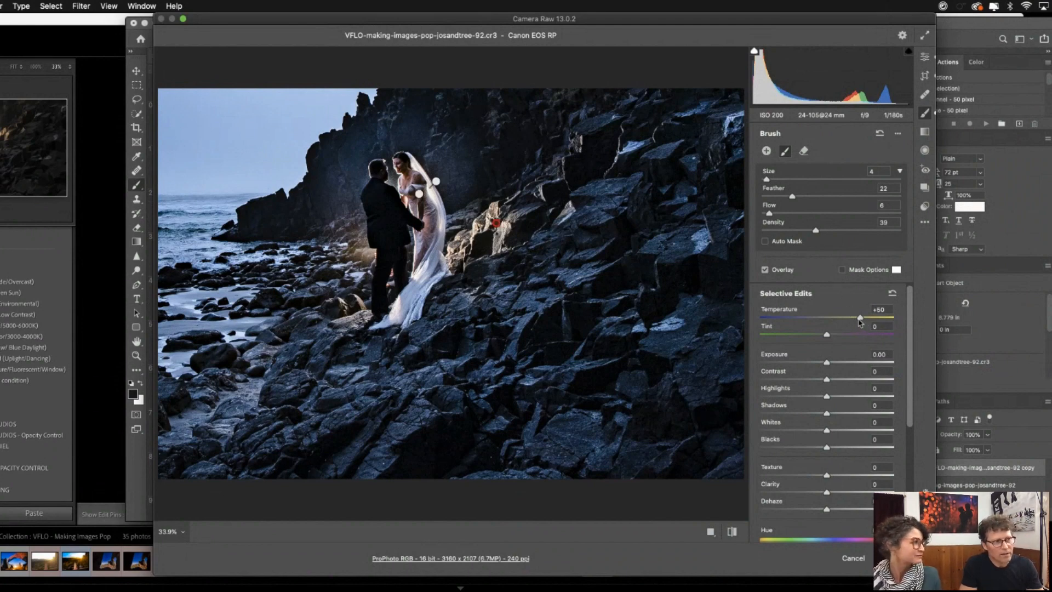
- Set the painted adjustment's Temperature to +55 and apply the Camera Raw edits to the smart object
left_click_drag(860, 322, 863, 321)
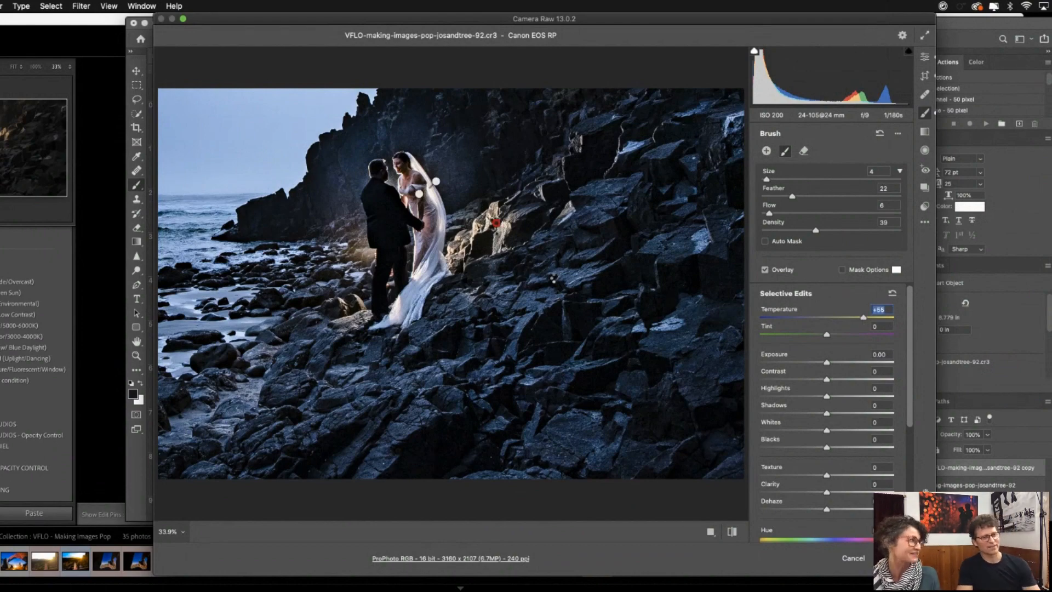
key("Return")
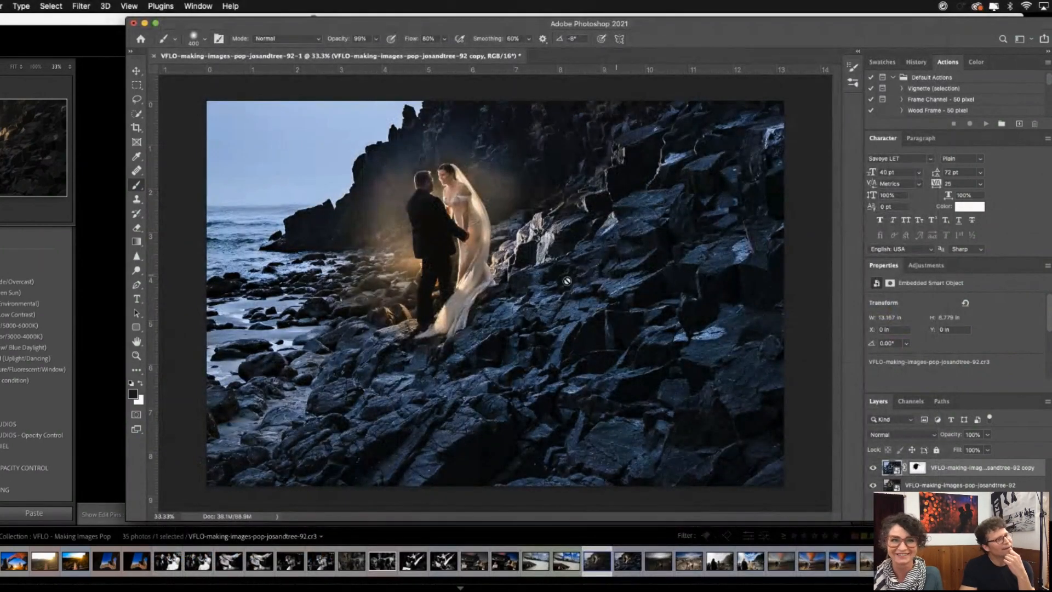
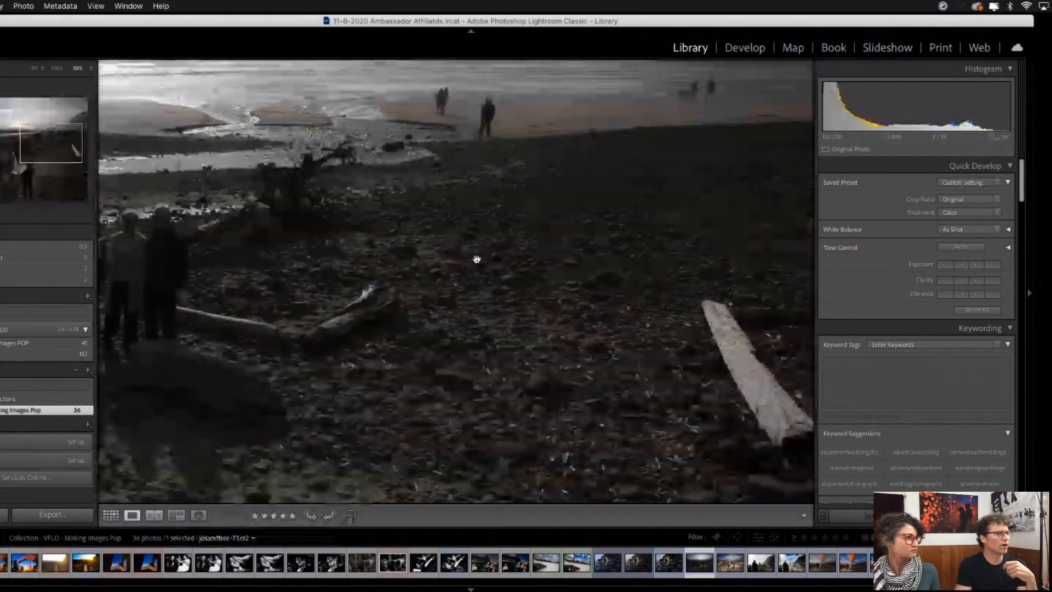
- Fit the unedited wide beach ceremony photo in view, open it for developing in Lightroom Classic and browse the develop presets
left_click(475, 258)
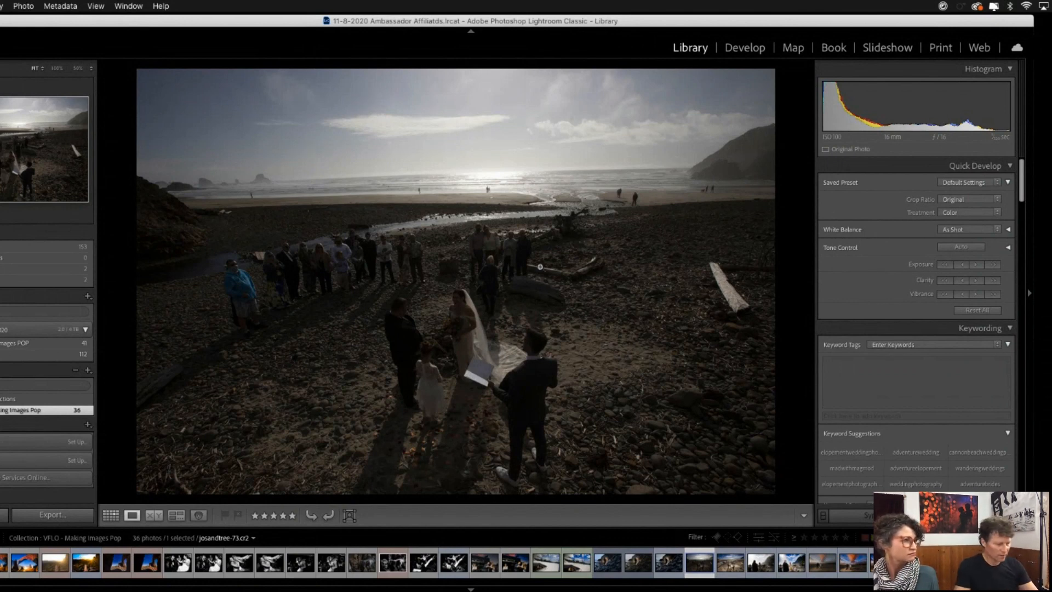
left_click(744, 48)
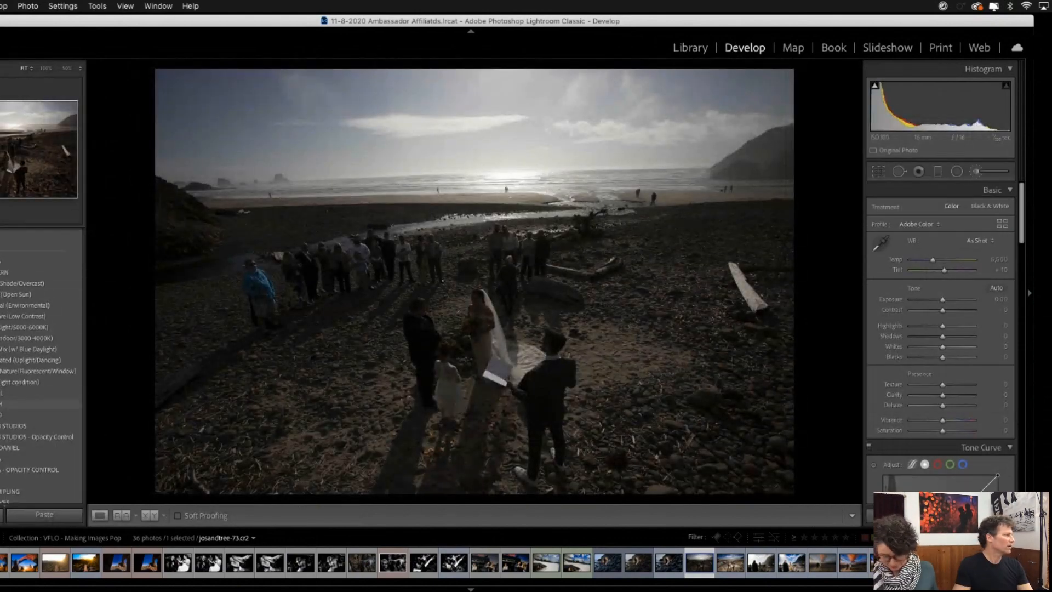
left_click(2, 403)
scroll(26, 380, "down", 1)
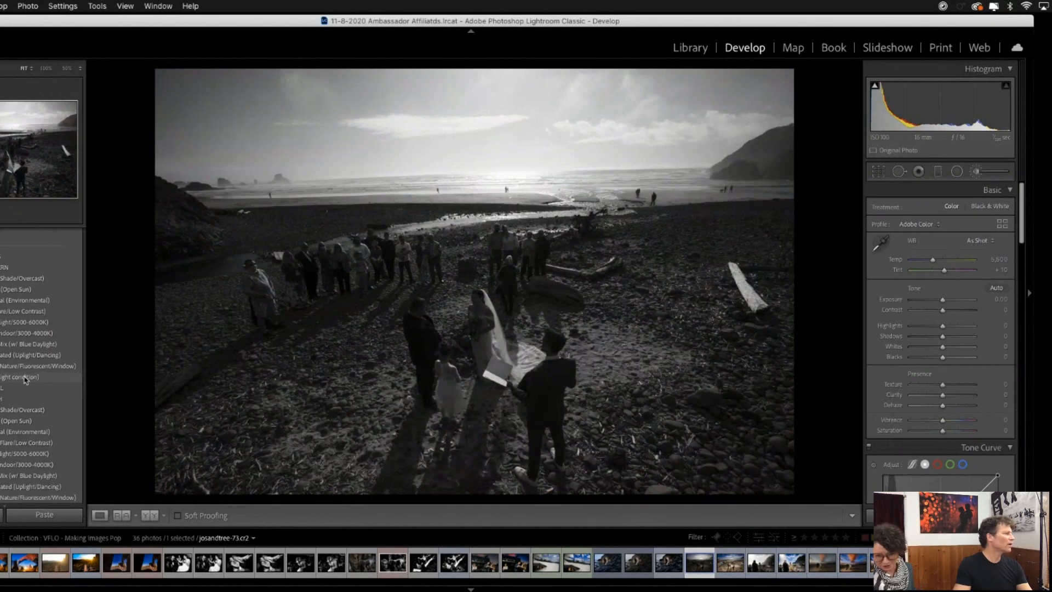
scroll(25, 380, "down", 1)
scroll(25, 381, "down", 1)
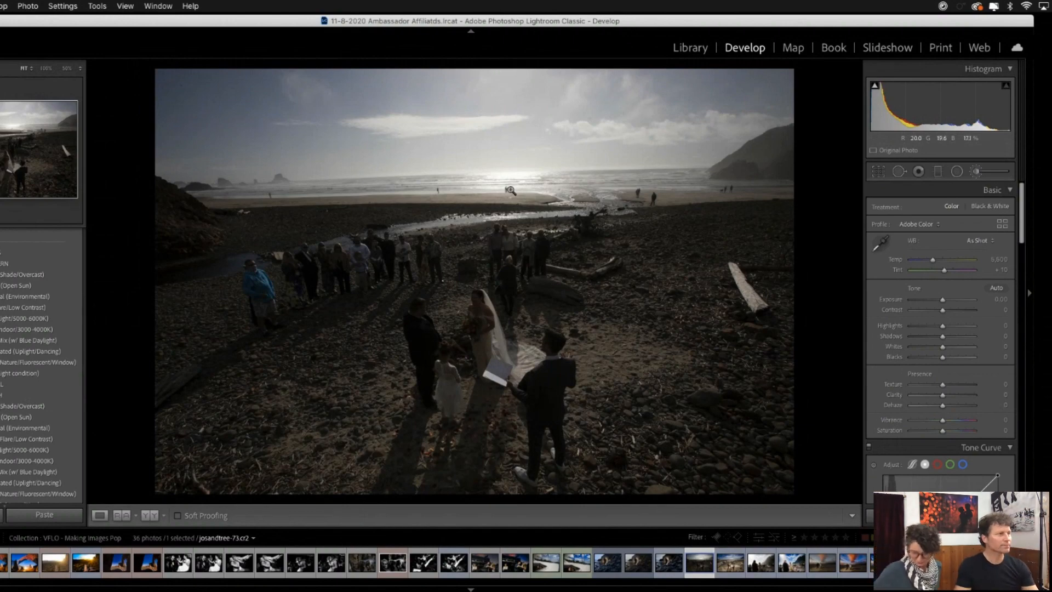
- Examine the unedited beach ceremony photo against its edited PSD version and return to the thumbnail grid
left_click(521, 162)
left_click(525, 174)
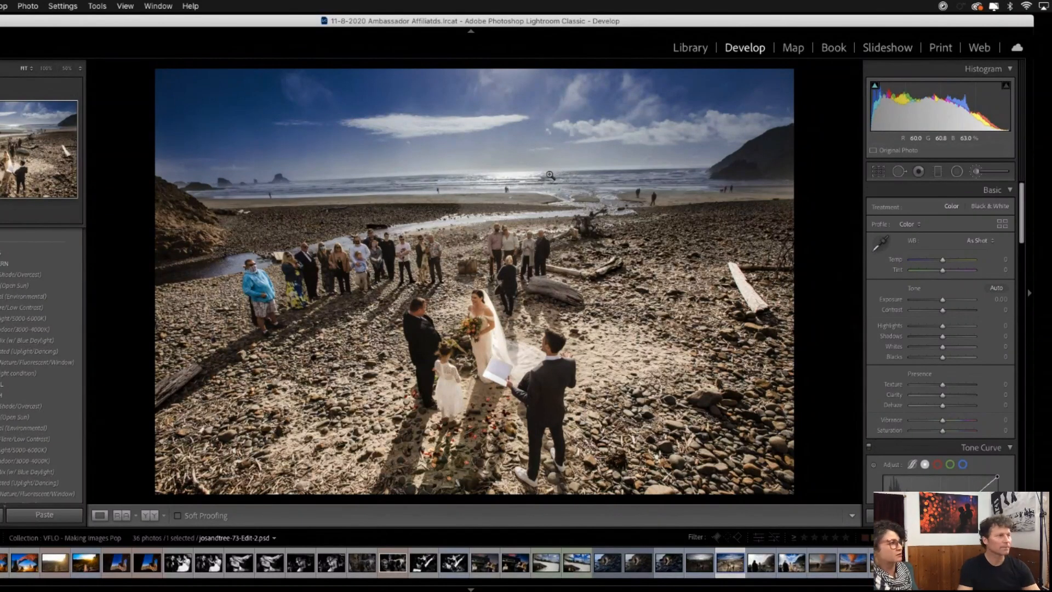
left_click_drag(573, 25, 573, 28)
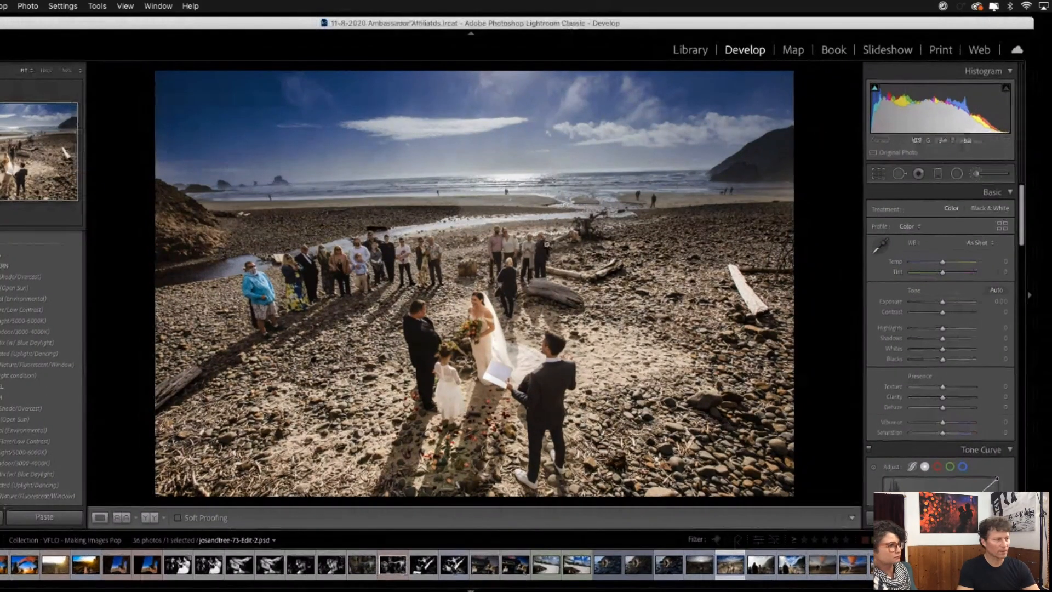
key("g")
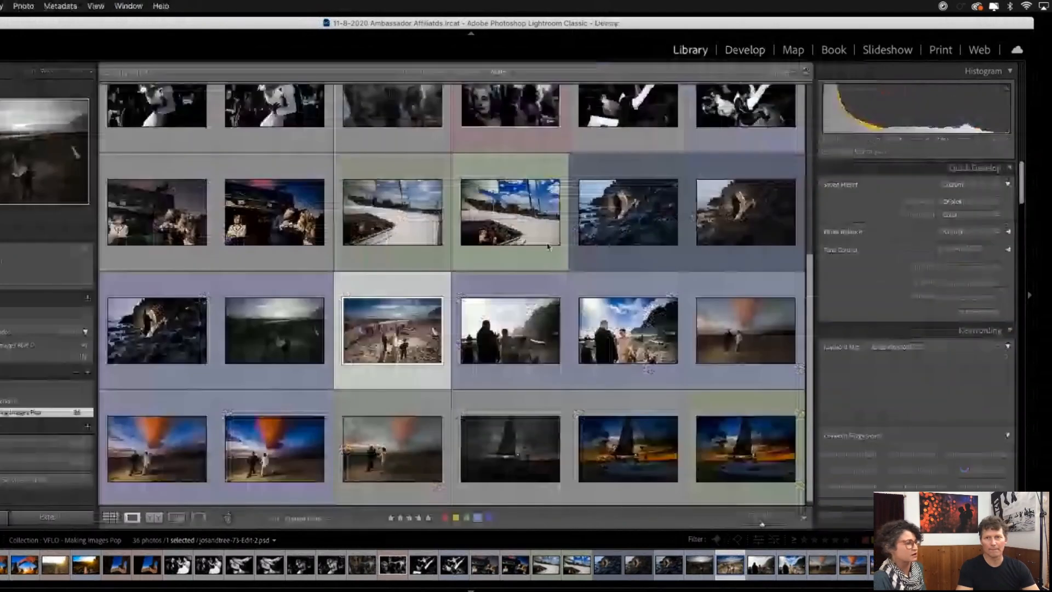
- Compare the unedited backlit close-up of the couple exchanging rings with its edited PSD version, returning to the thumbnail grid
double_click(520, 338)
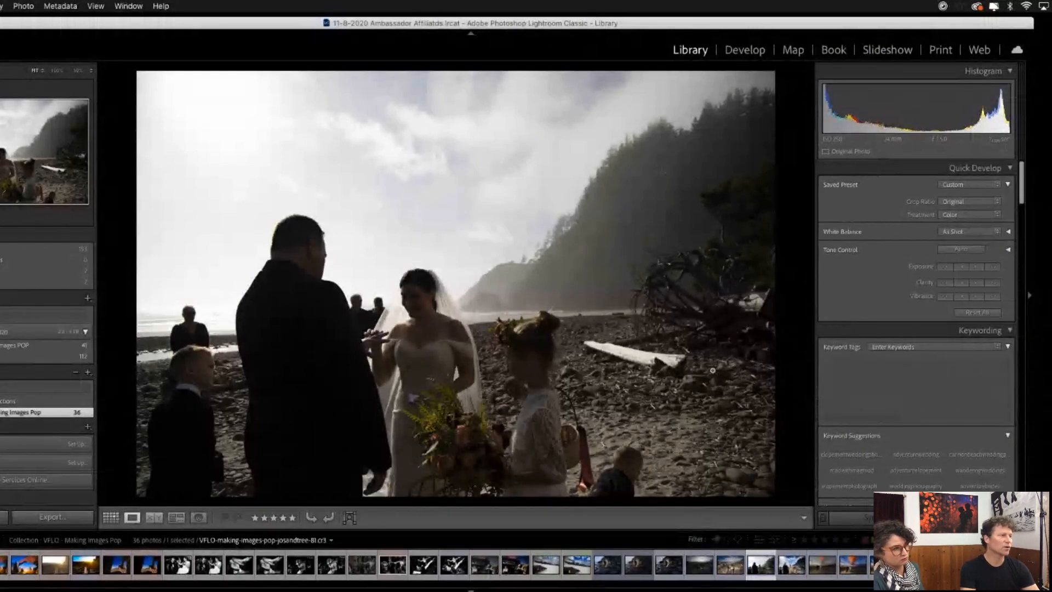
key("Right")
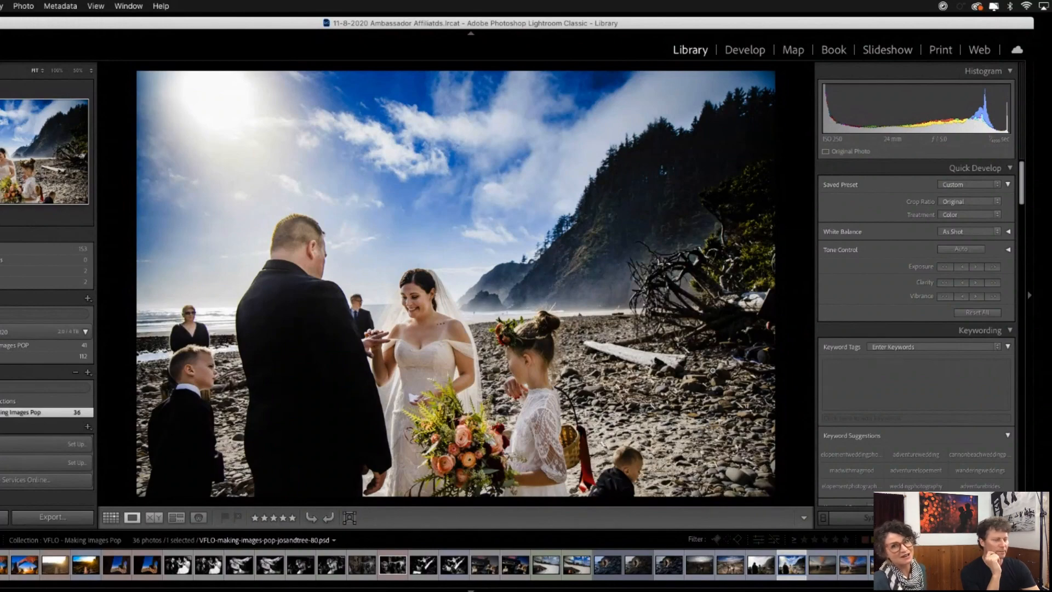
key("g")
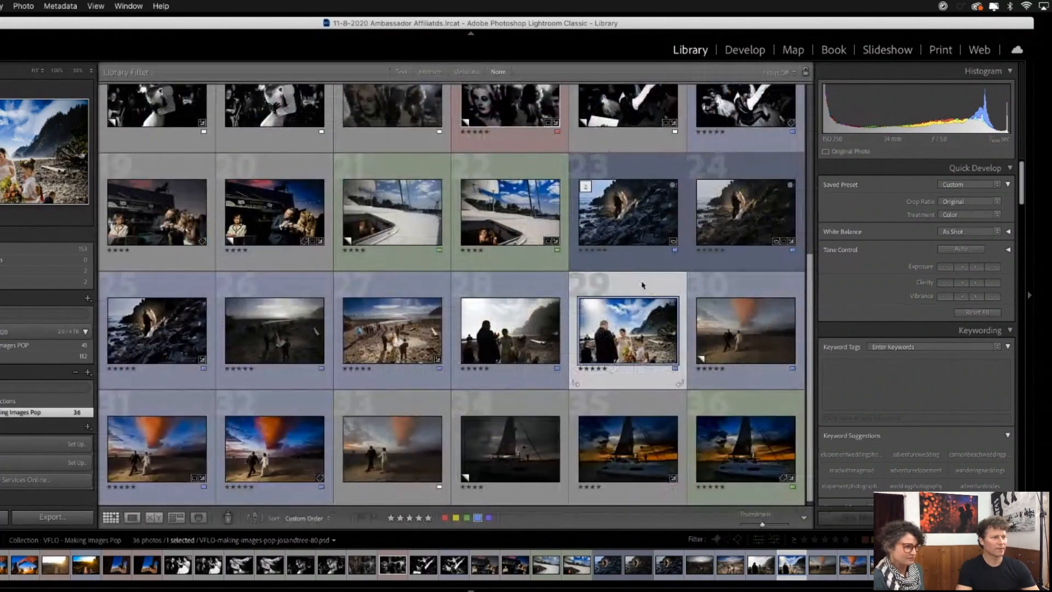
- Compare the dark unedited sailboat sunset photo with its color-graded and final retouched versions, returning to the thumbnail grid
double_click(506, 448)
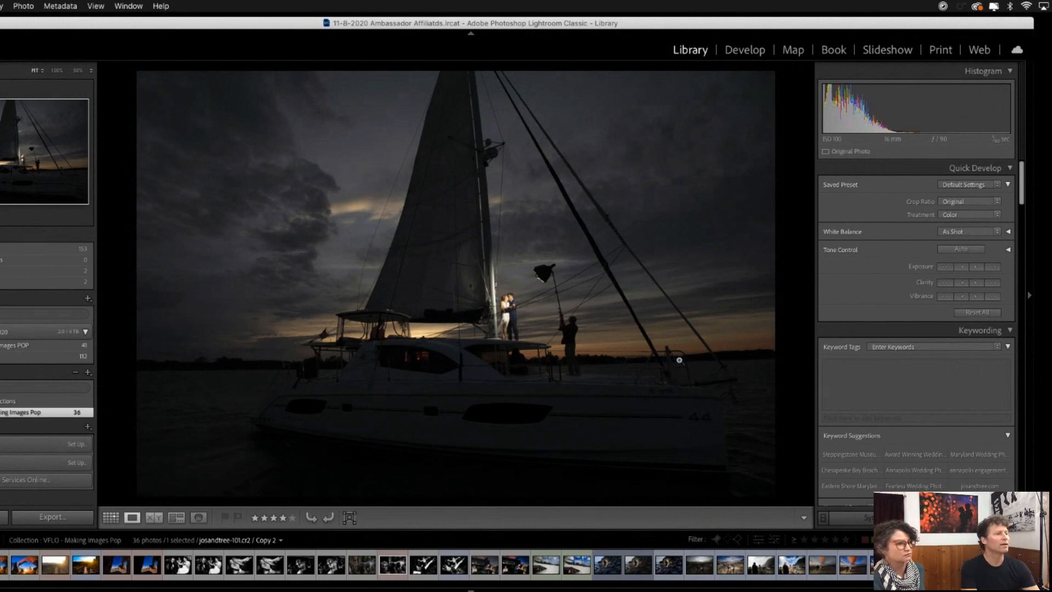
key("Right")
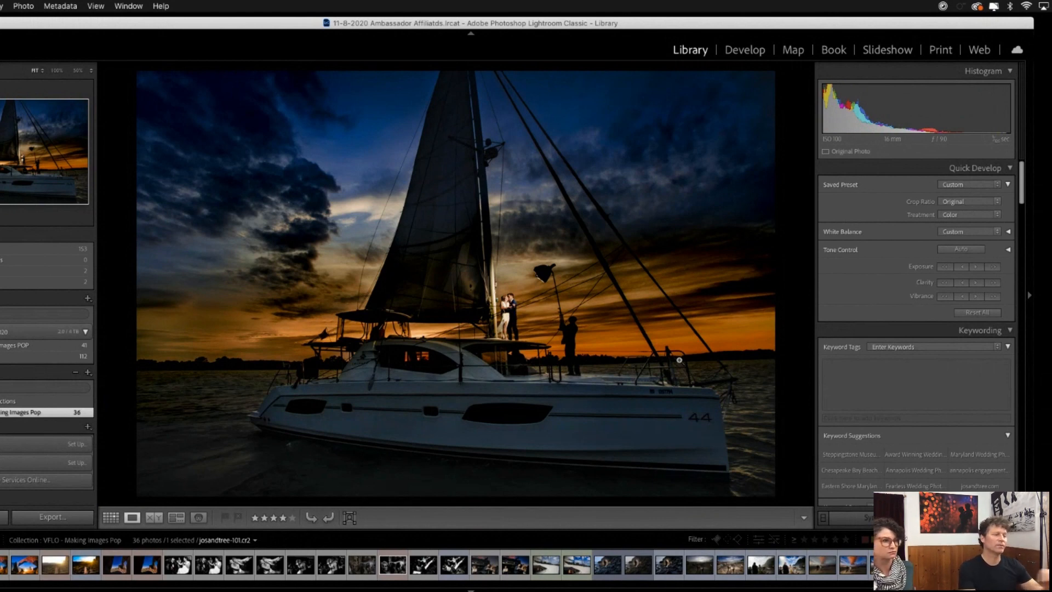
key("Left")
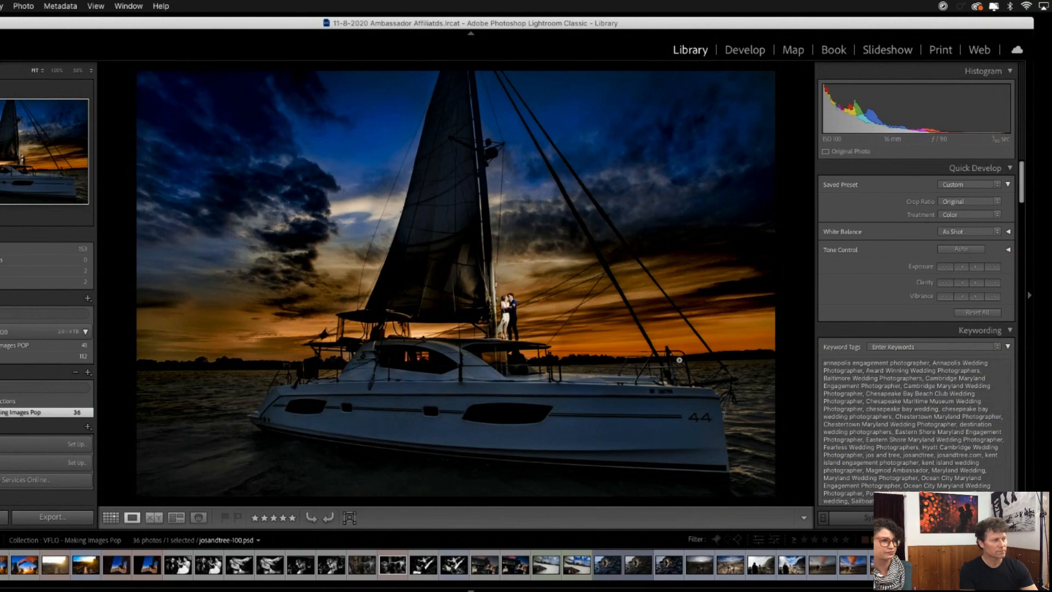
key("g")
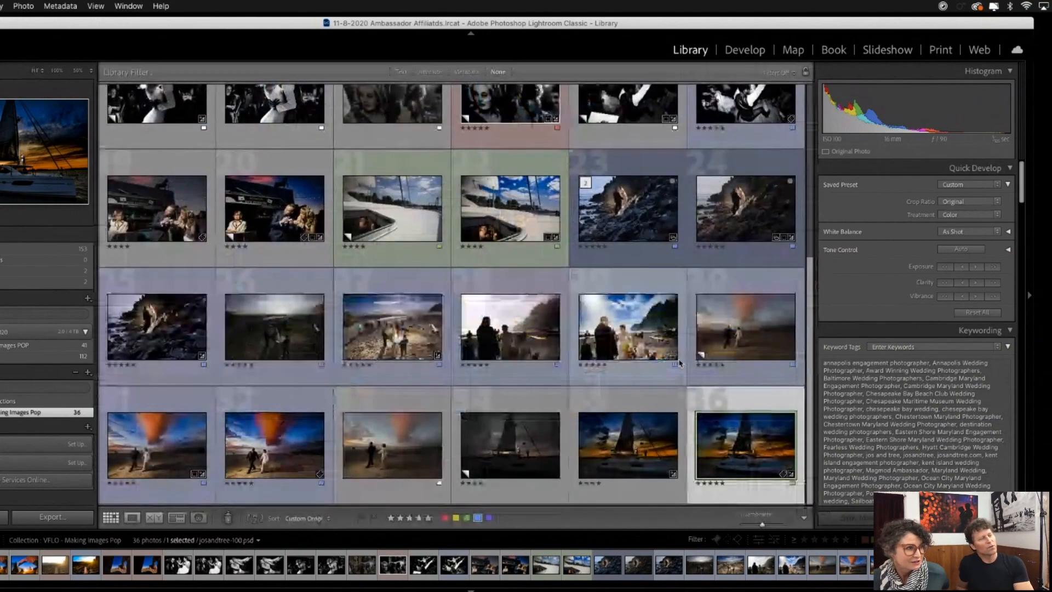